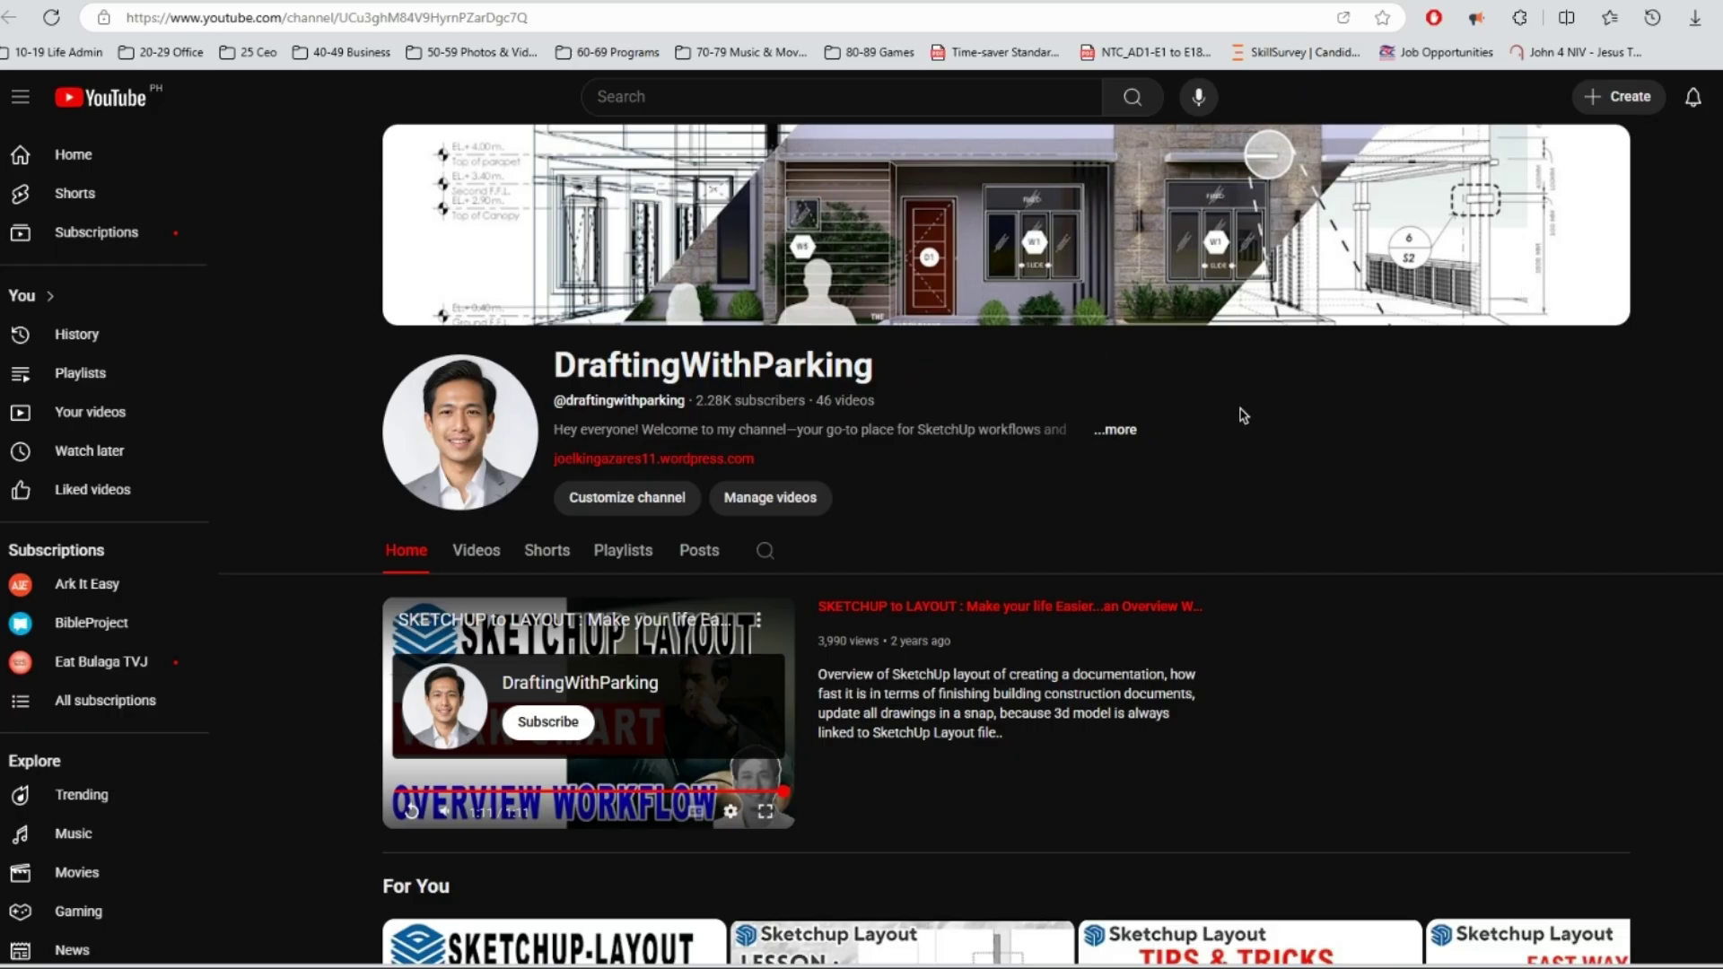
{"action": "scroll", "coordinate": [1240, 413], "scroll_direction": "down", "scroll_amount": 2}
{"action": "scroll", "coordinate": [1244, 414], "scroll_direction": "down", "scroll_amount": 10}
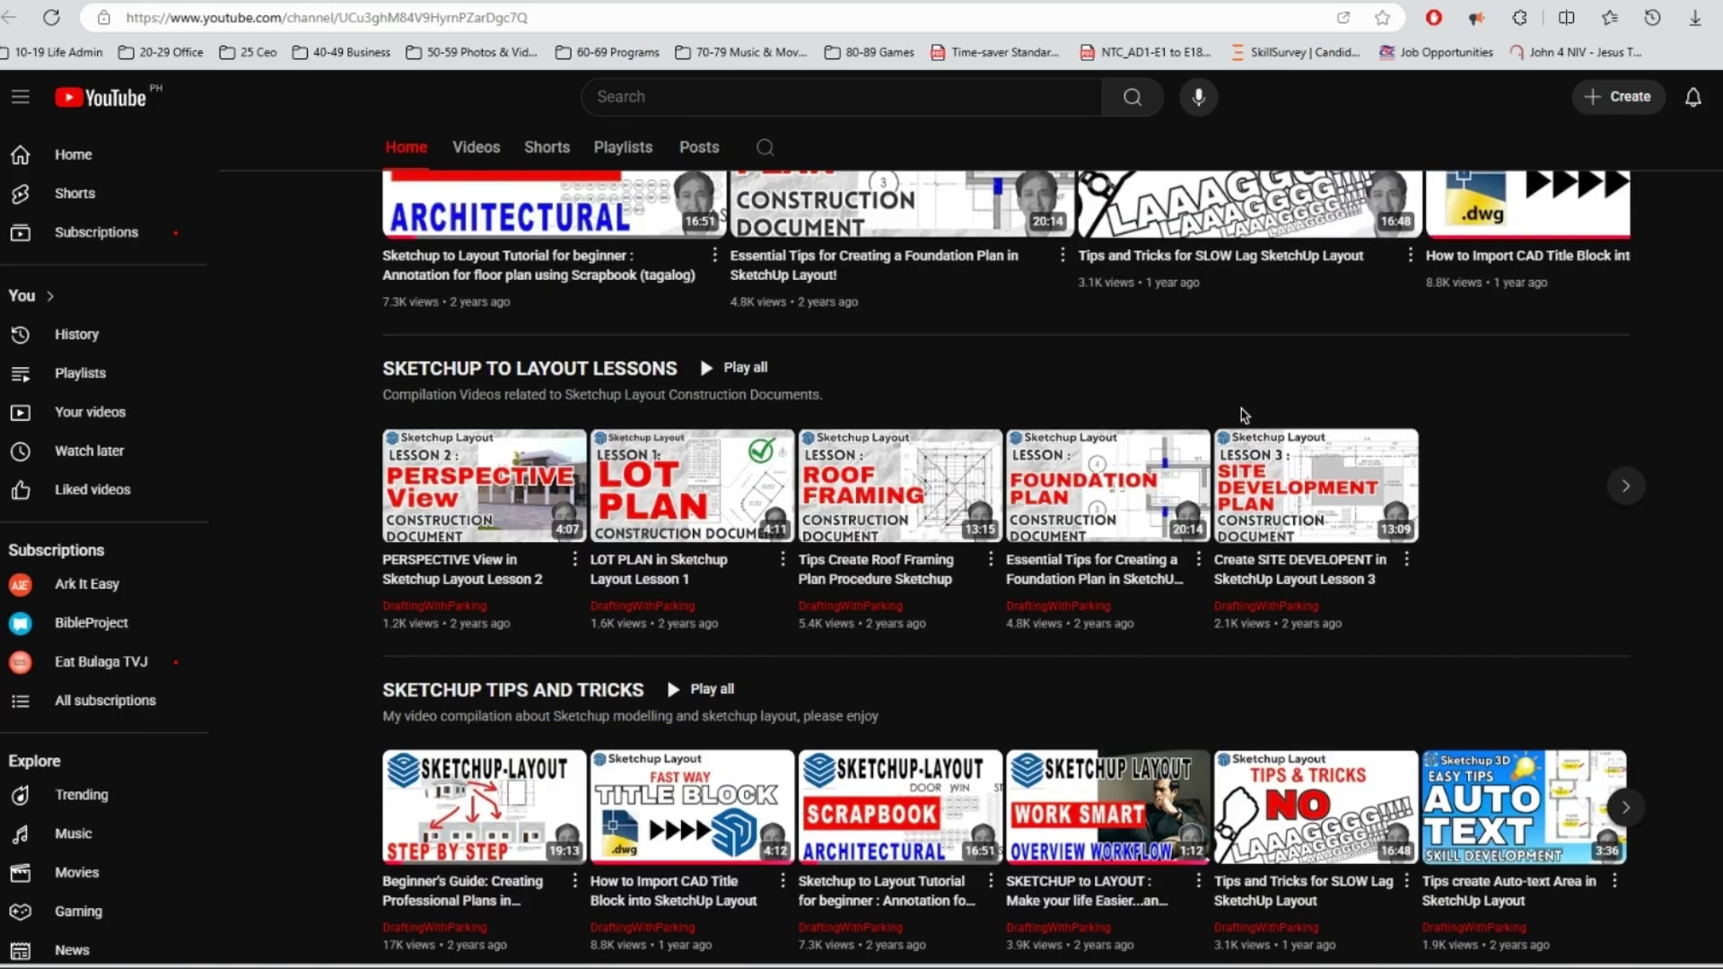
{"action": "scroll", "coordinate": [1244, 415], "scroll_direction": "down", "scroll_amount": 4}
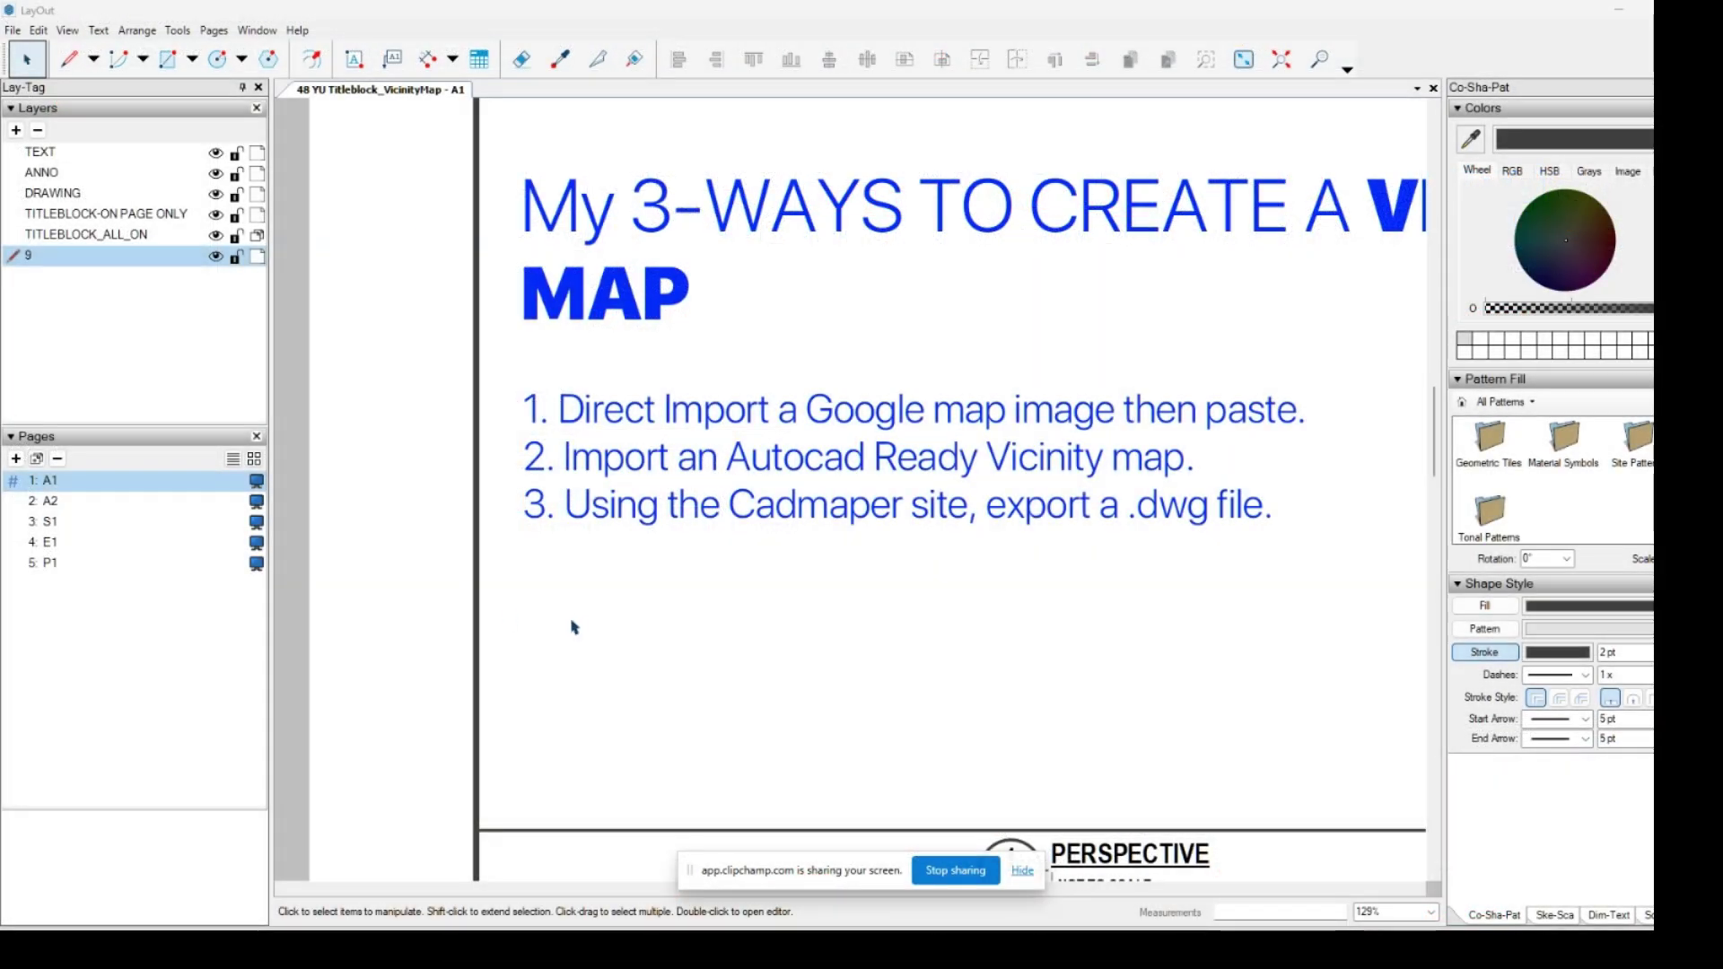
{"action": "middle_click_drag", "start_coordinate": [646, 571], "coordinate": [597, 602]}
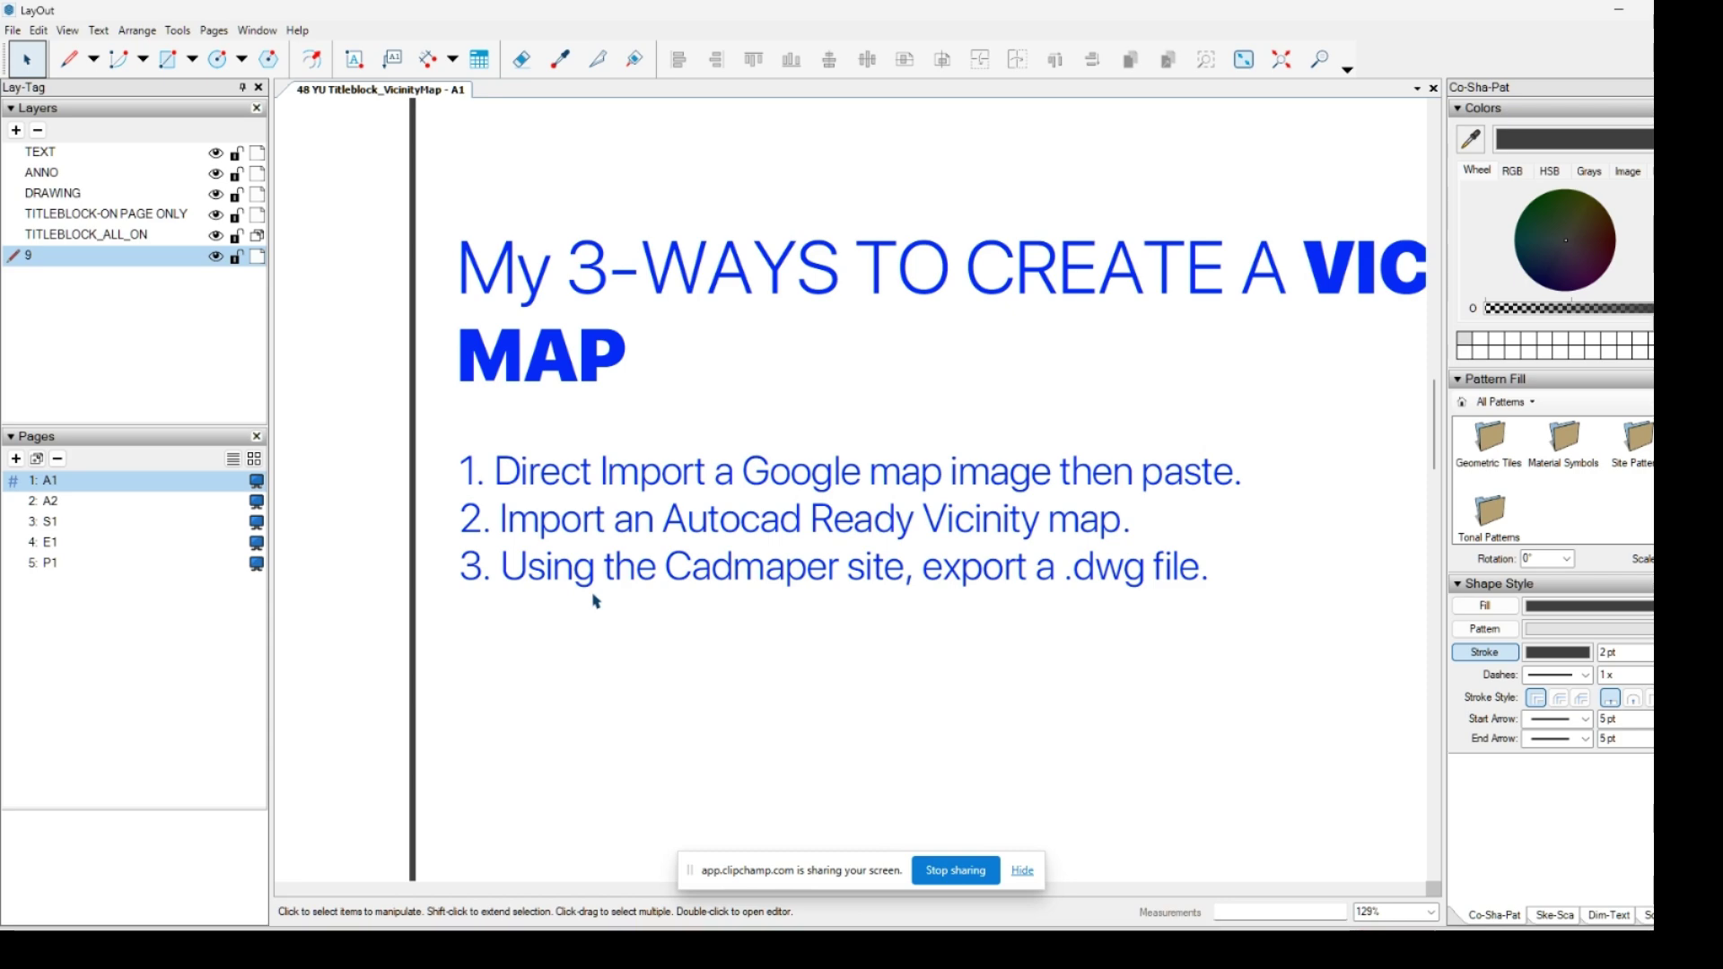
{"action": "mouse_move", "coordinate": [803, 420]}
{"action": "middle_mouse_down"}
{"action": "mouse_move", "coordinate": [751, 393]}
{"action": "mouse_move", "coordinate": [777, 426]}
{"action": "middle_mouse_up"}
{"action": "scroll", "coordinate": [779, 419], "scroll_direction": "down", "scroll_amount": 2}
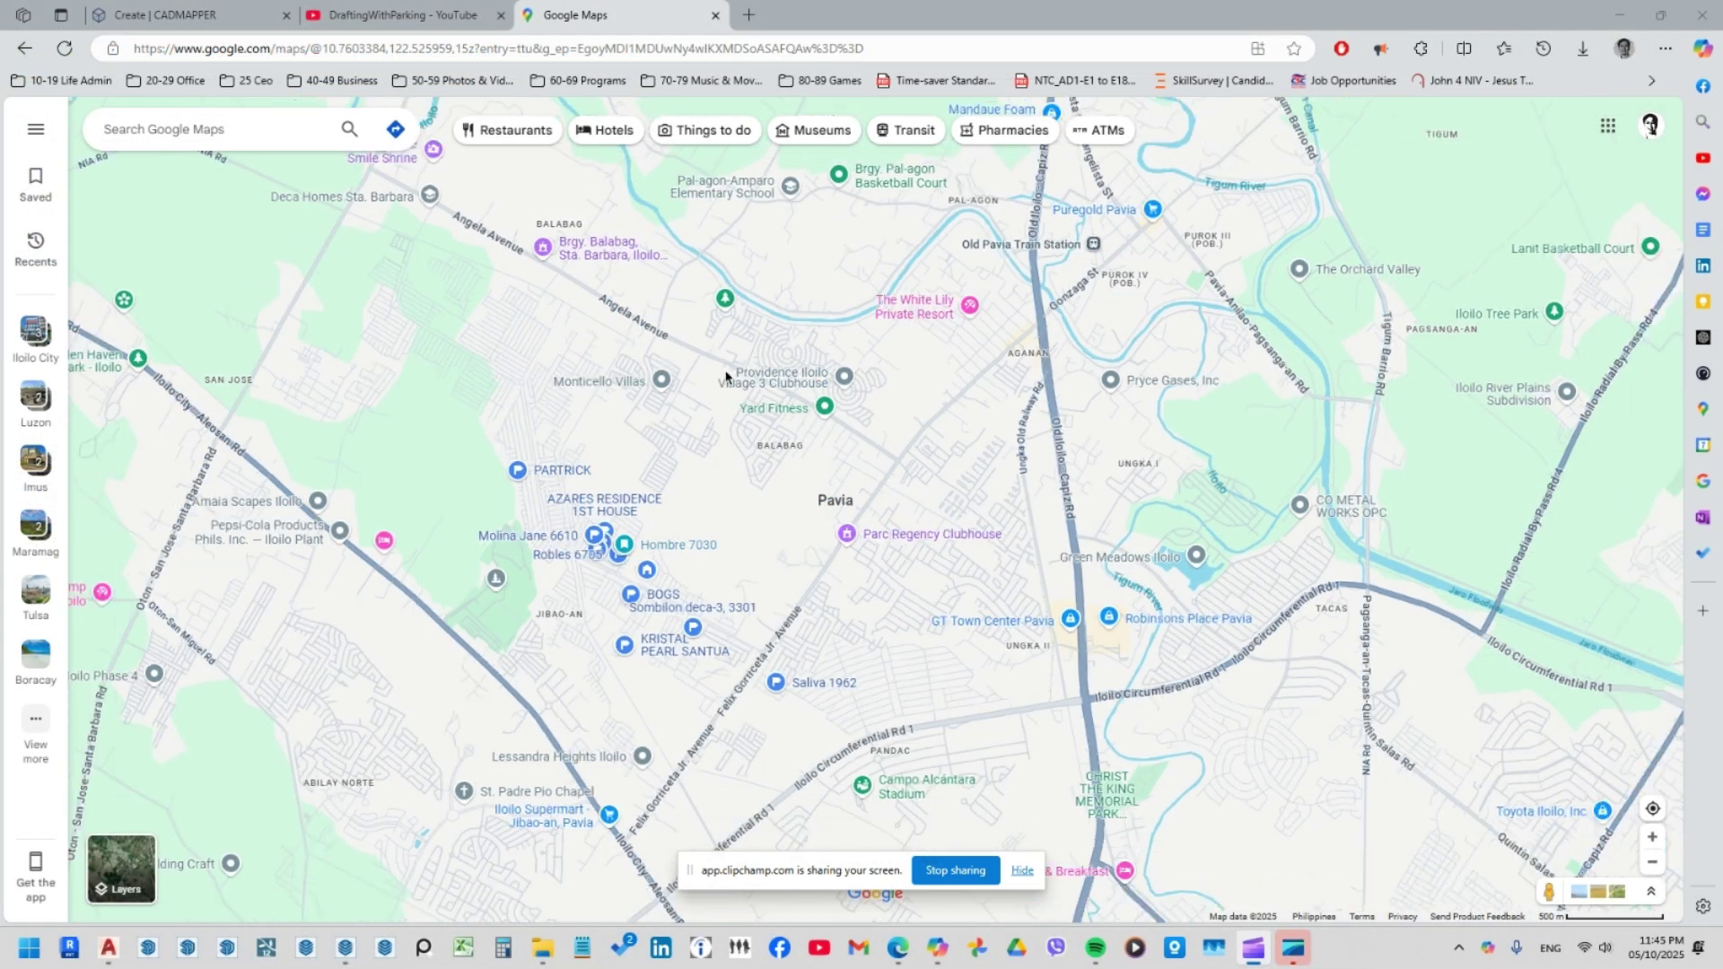
Switch to Google Maps and capture the area around Pavia as a screenshot.
{"action": "scroll", "coordinate": [725, 377], "scroll_direction": "up", "scroll_amount": 2}
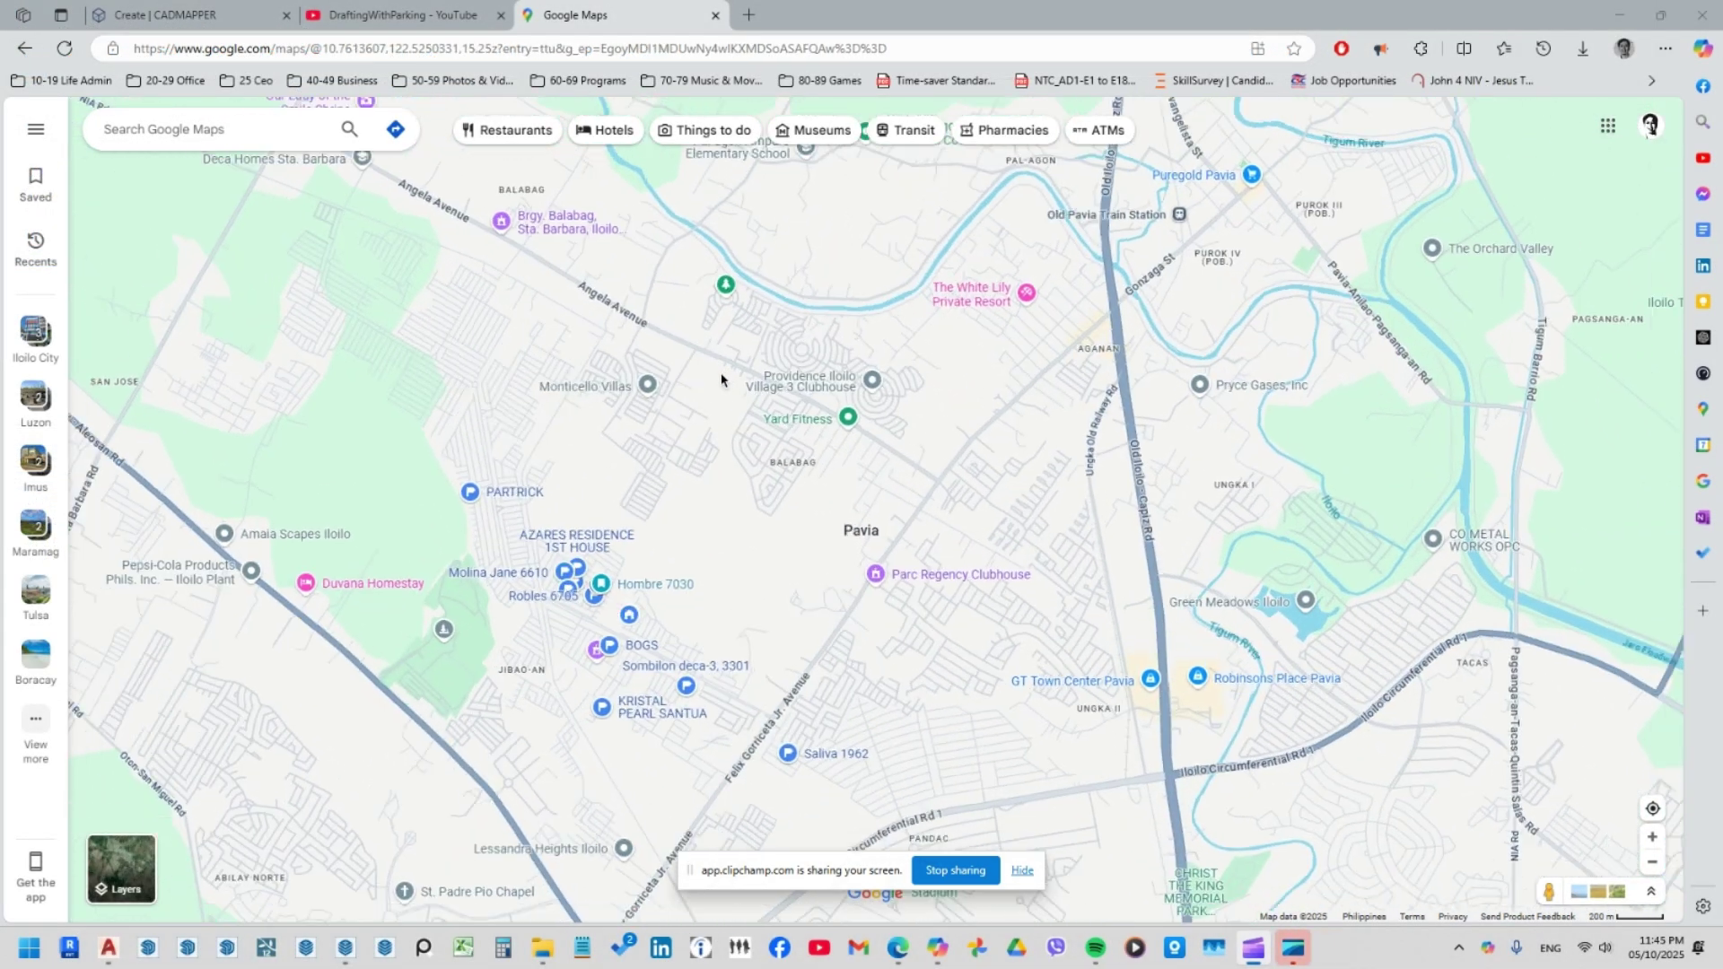
{"action": "scroll", "coordinate": [721, 379], "scroll_direction": "down", "scroll_amount": 1}
{"action": "key", "text": "super+shift+s"}
{"action": "left_click_drag", "start_coordinate": [431, 188], "coordinate": [1193, 786]}
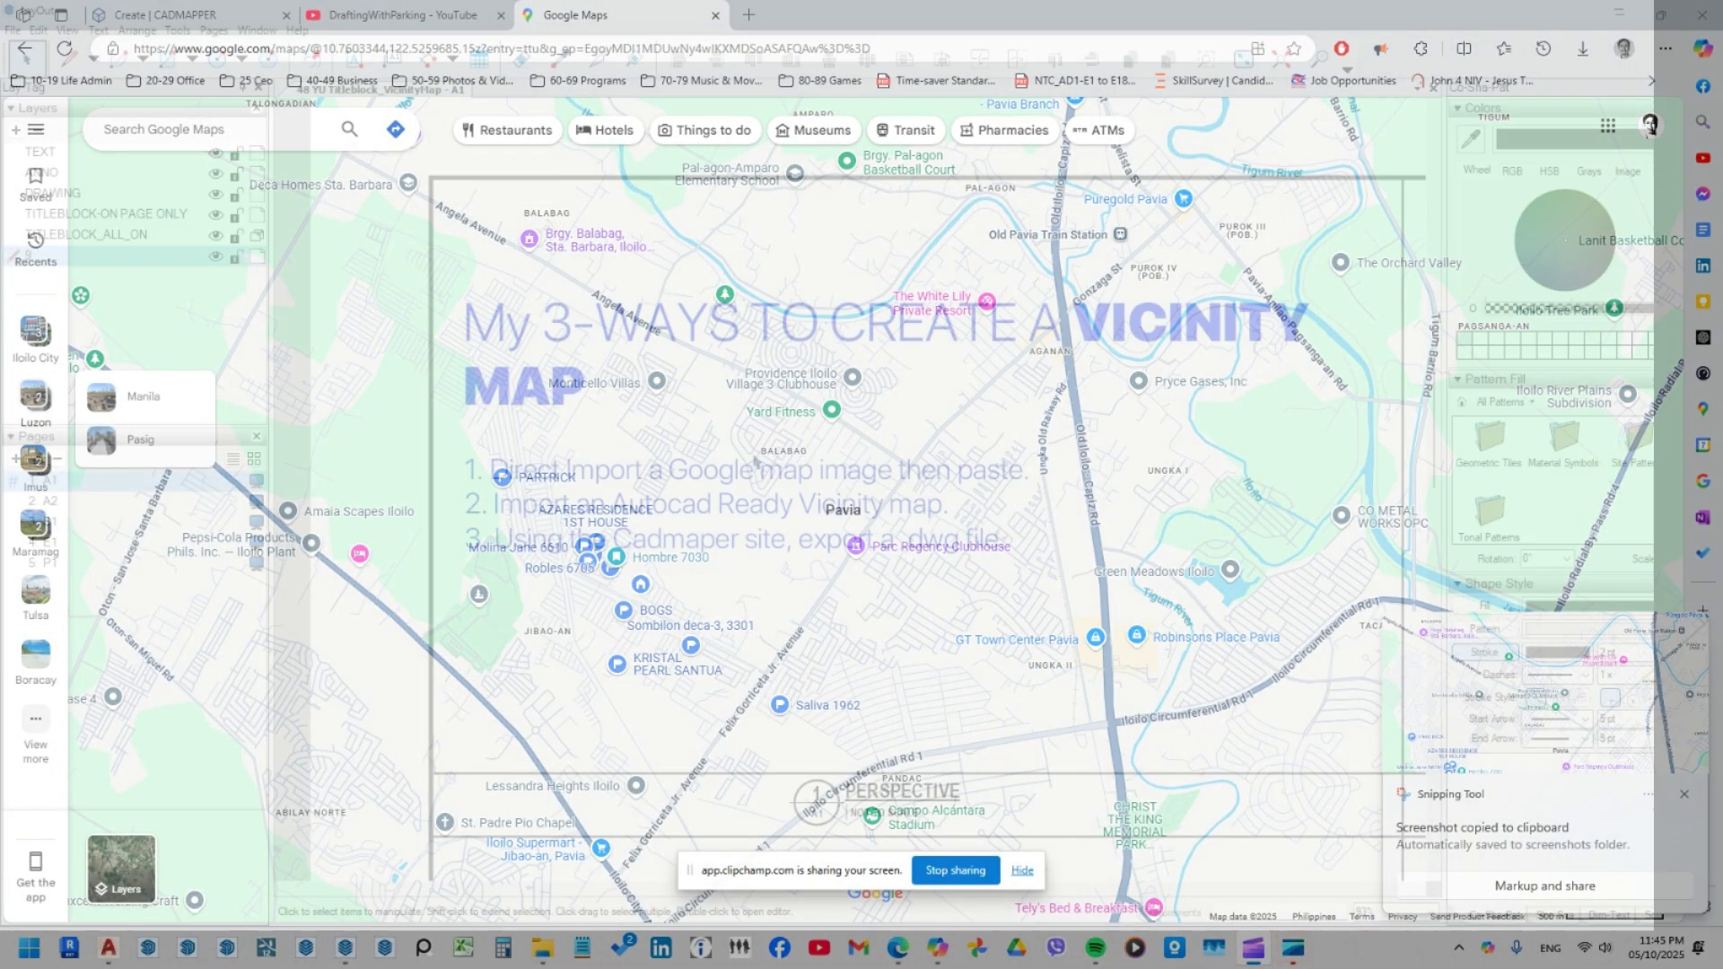
{"action": "middle_click_drag", "start_coordinate": [604, 526], "coordinate": [610, 534]}
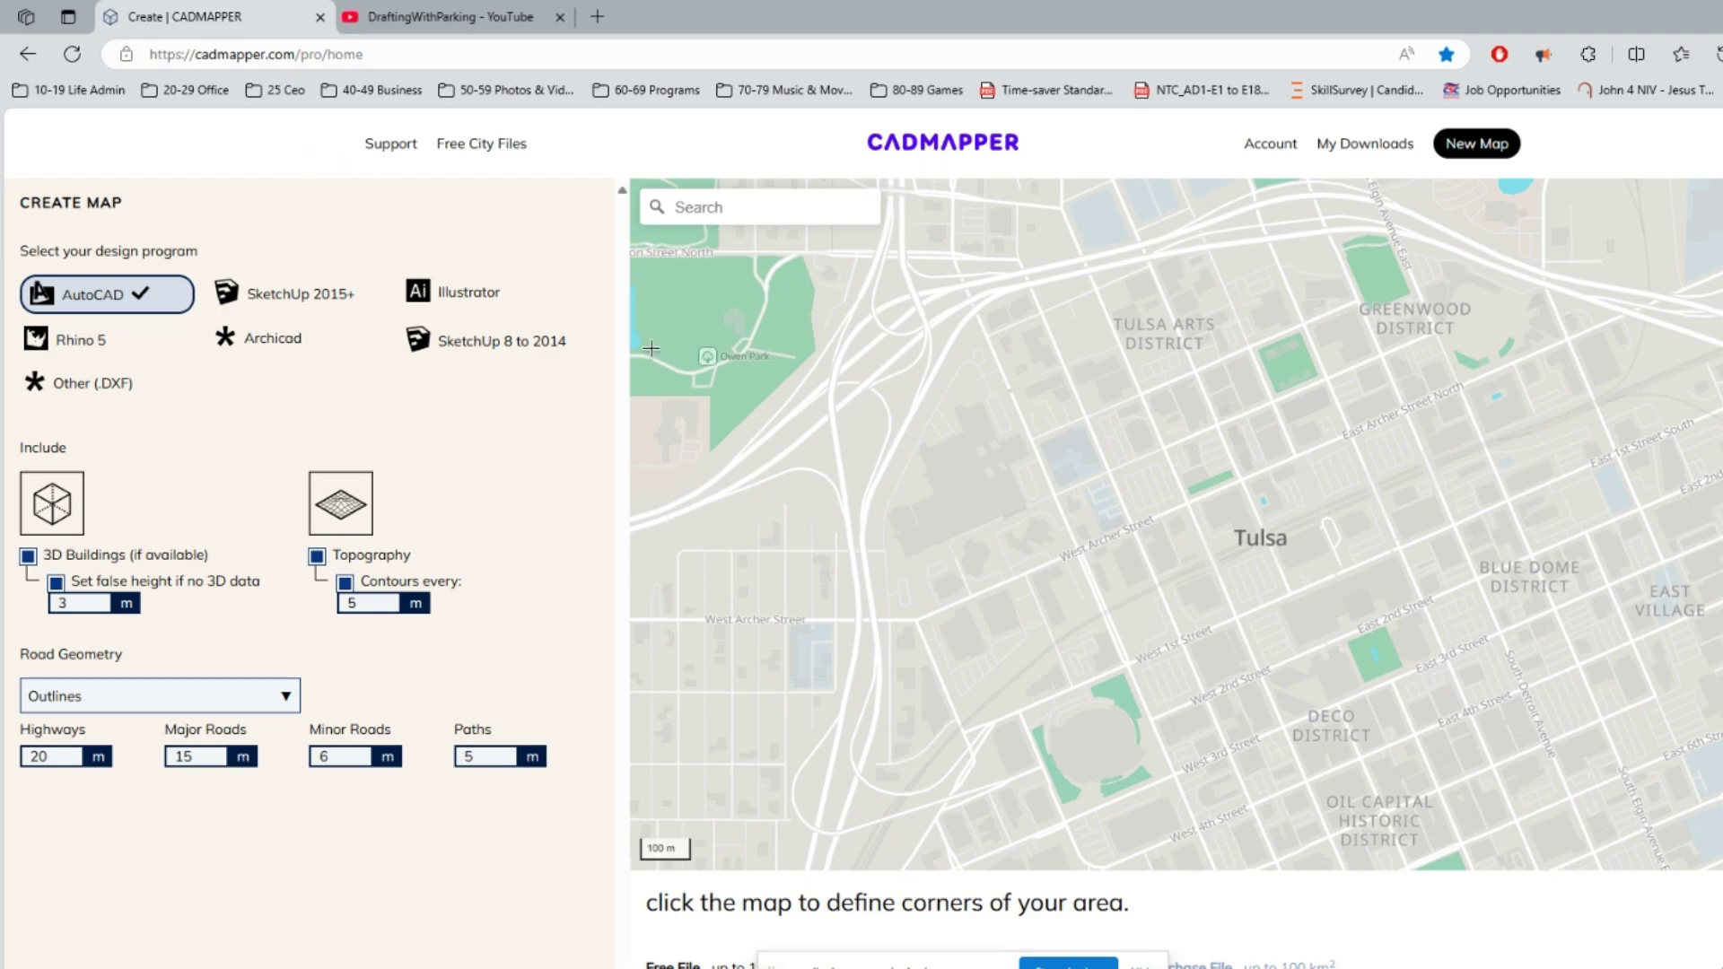
{"action": "left_click", "coordinate": [768, 220]}
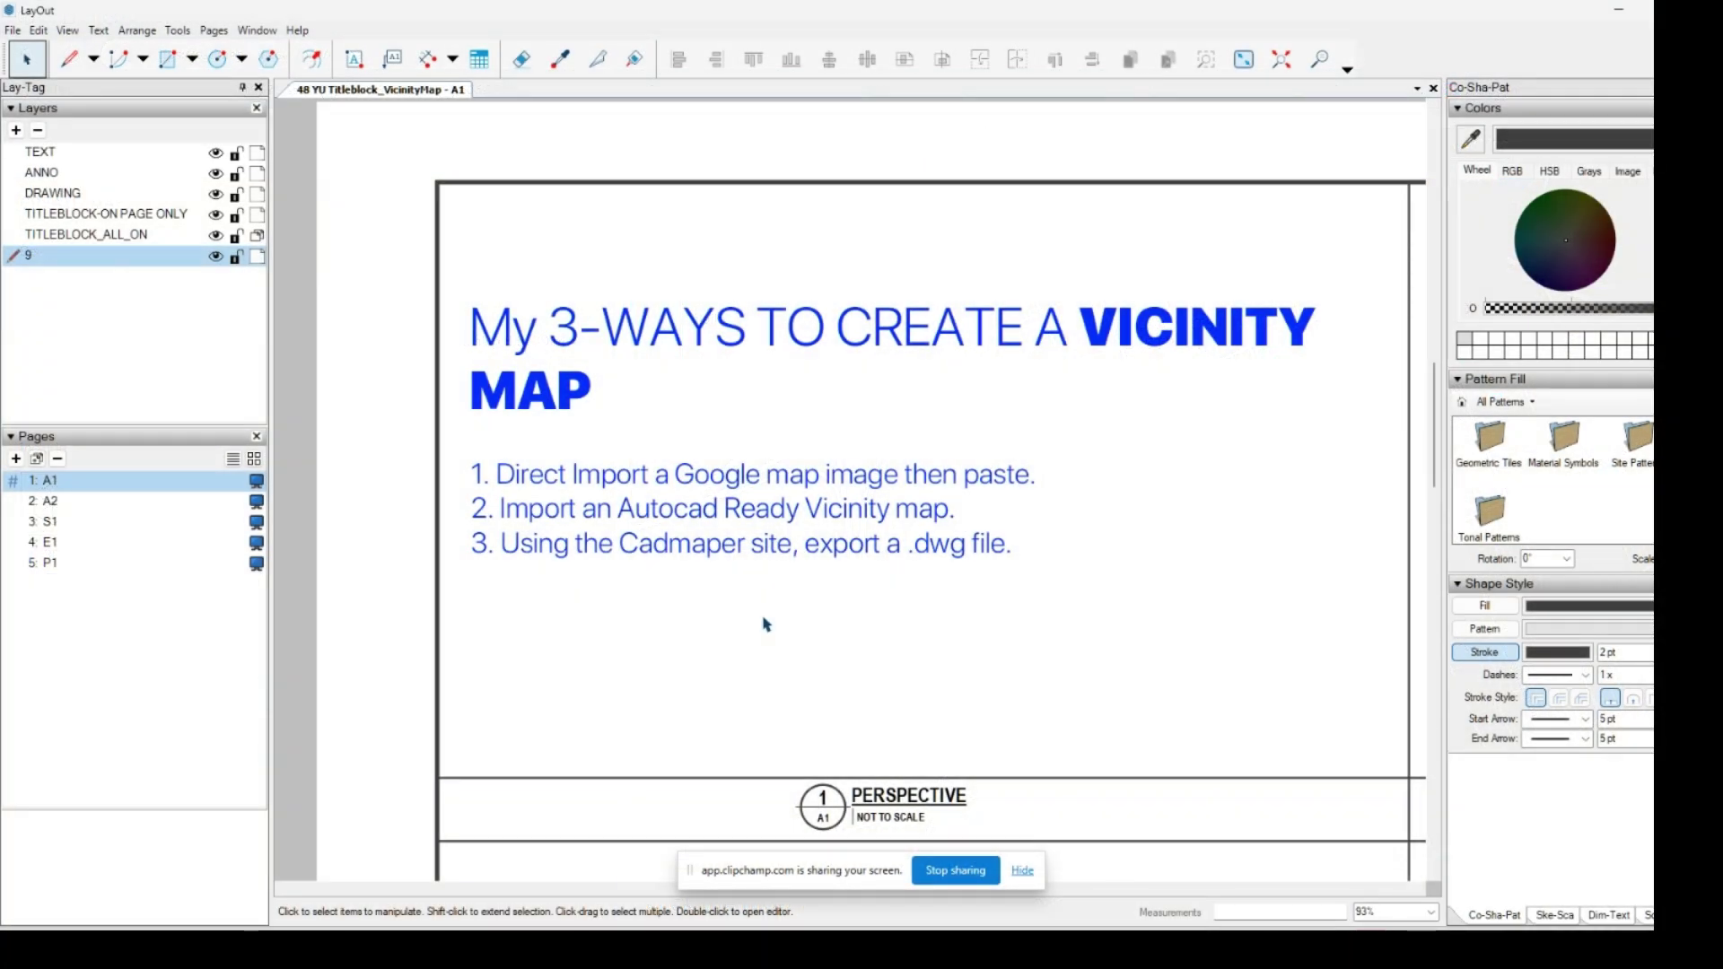
{"action": "middle_click_drag", "start_coordinate": [780, 629], "coordinate": [777, 622]}
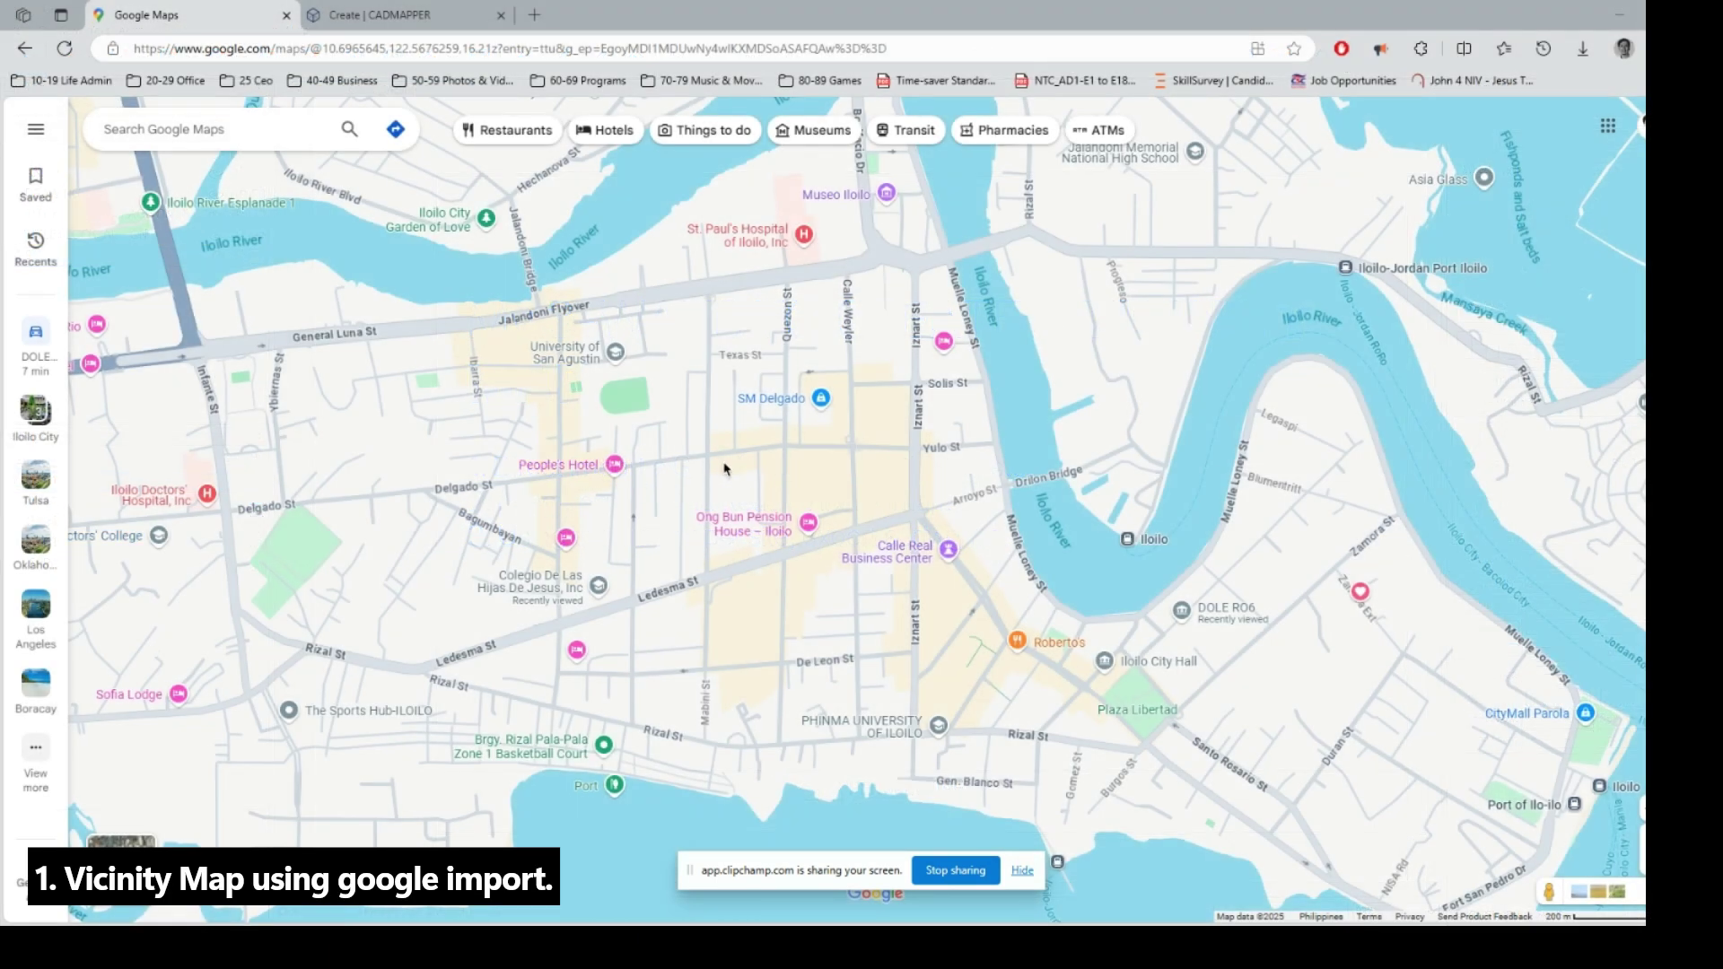
Switch to Google Maps and capture the Iloilo City Proper area as a rectangular screenshot.
{"action": "scroll", "coordinate": [732, 471], "scroll_direction": "down", "scroll_amount": 1}
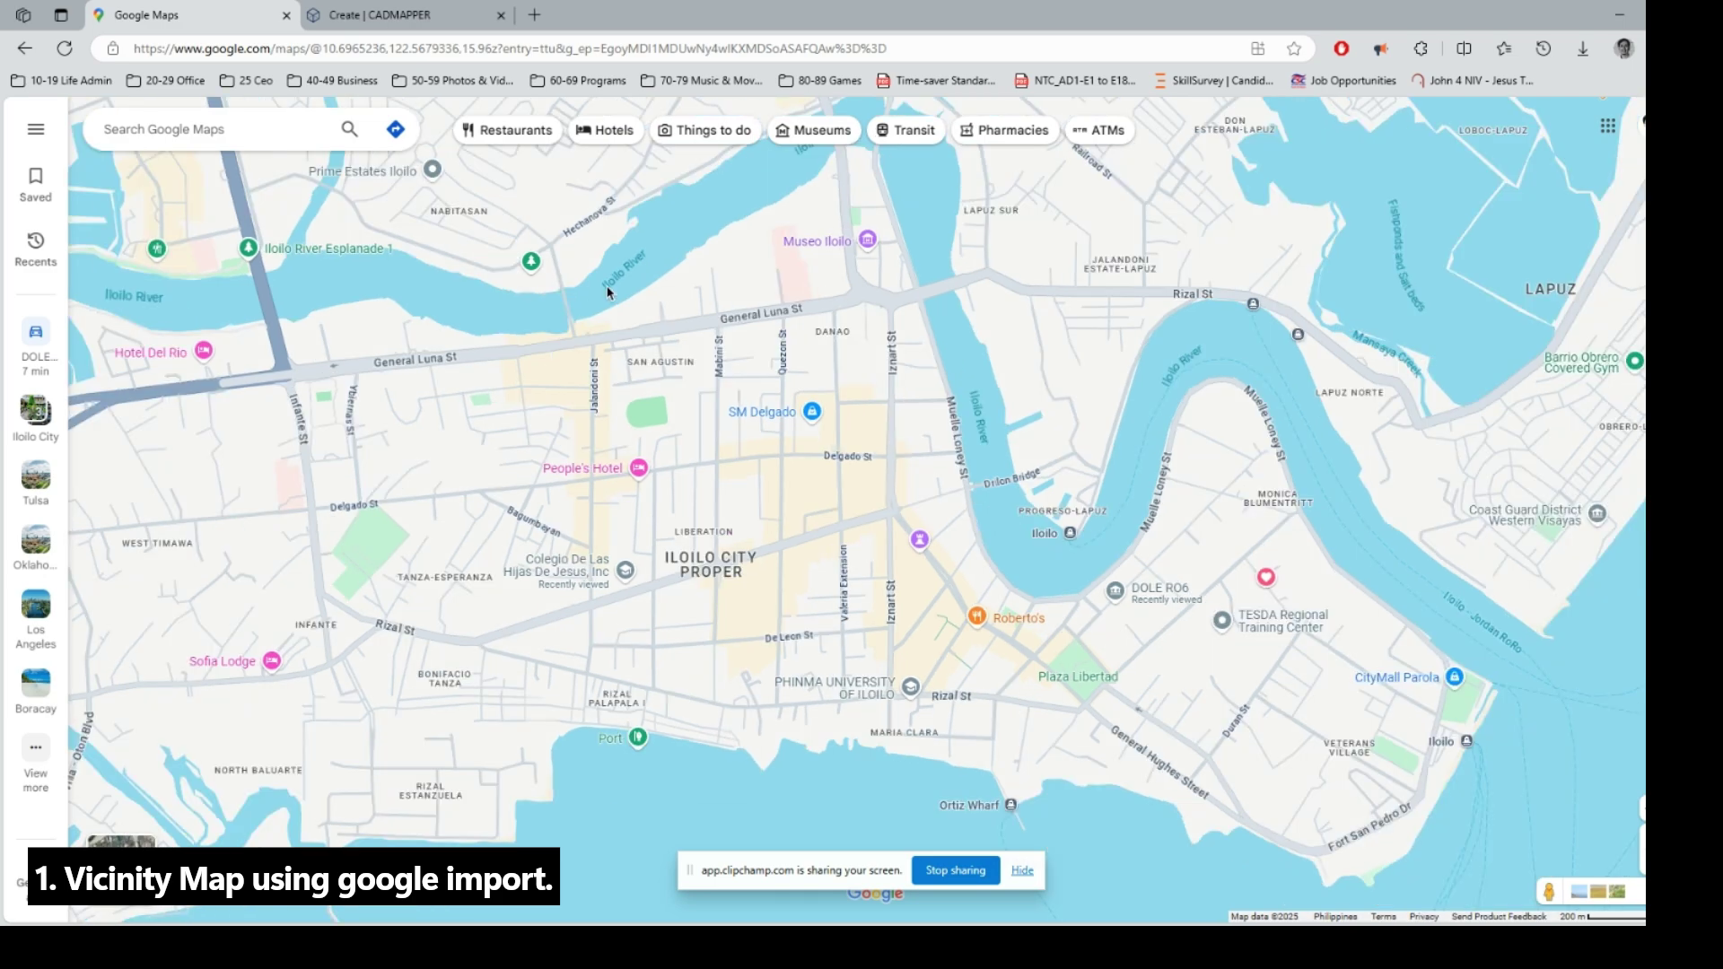
{"action": "key", "text": "super+shift+s"}
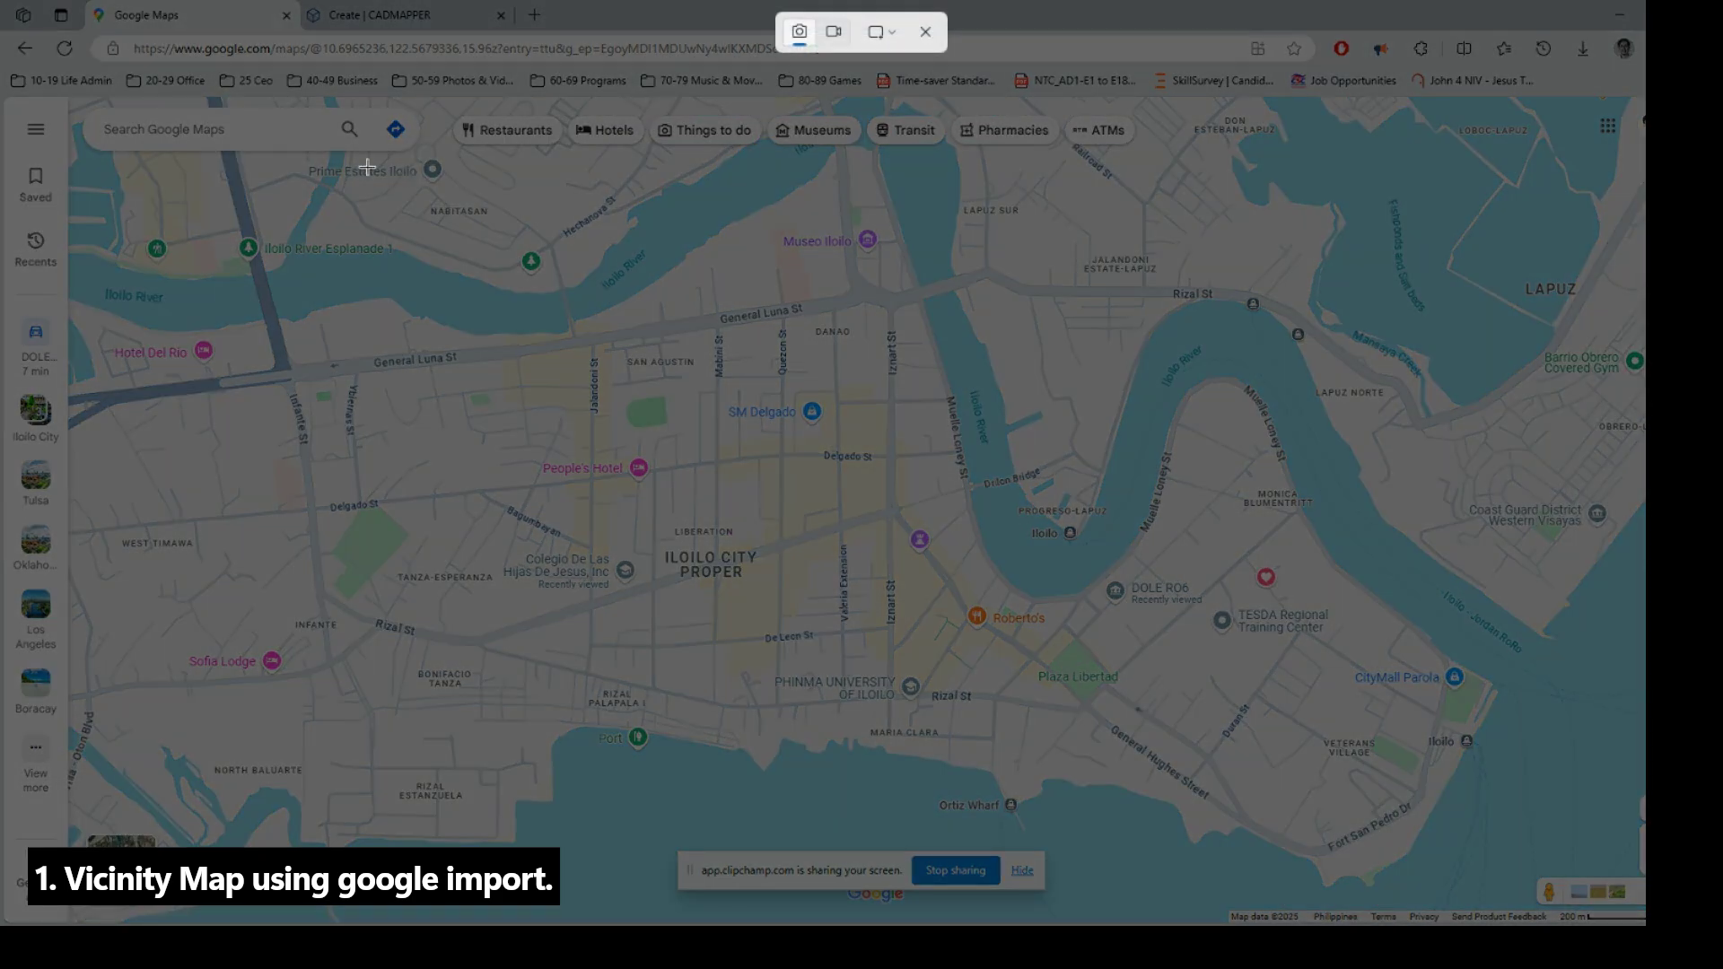
{"action": "left_click_drag", "start_coordinate": [367, 167], "coordinate": [1189, 843]}
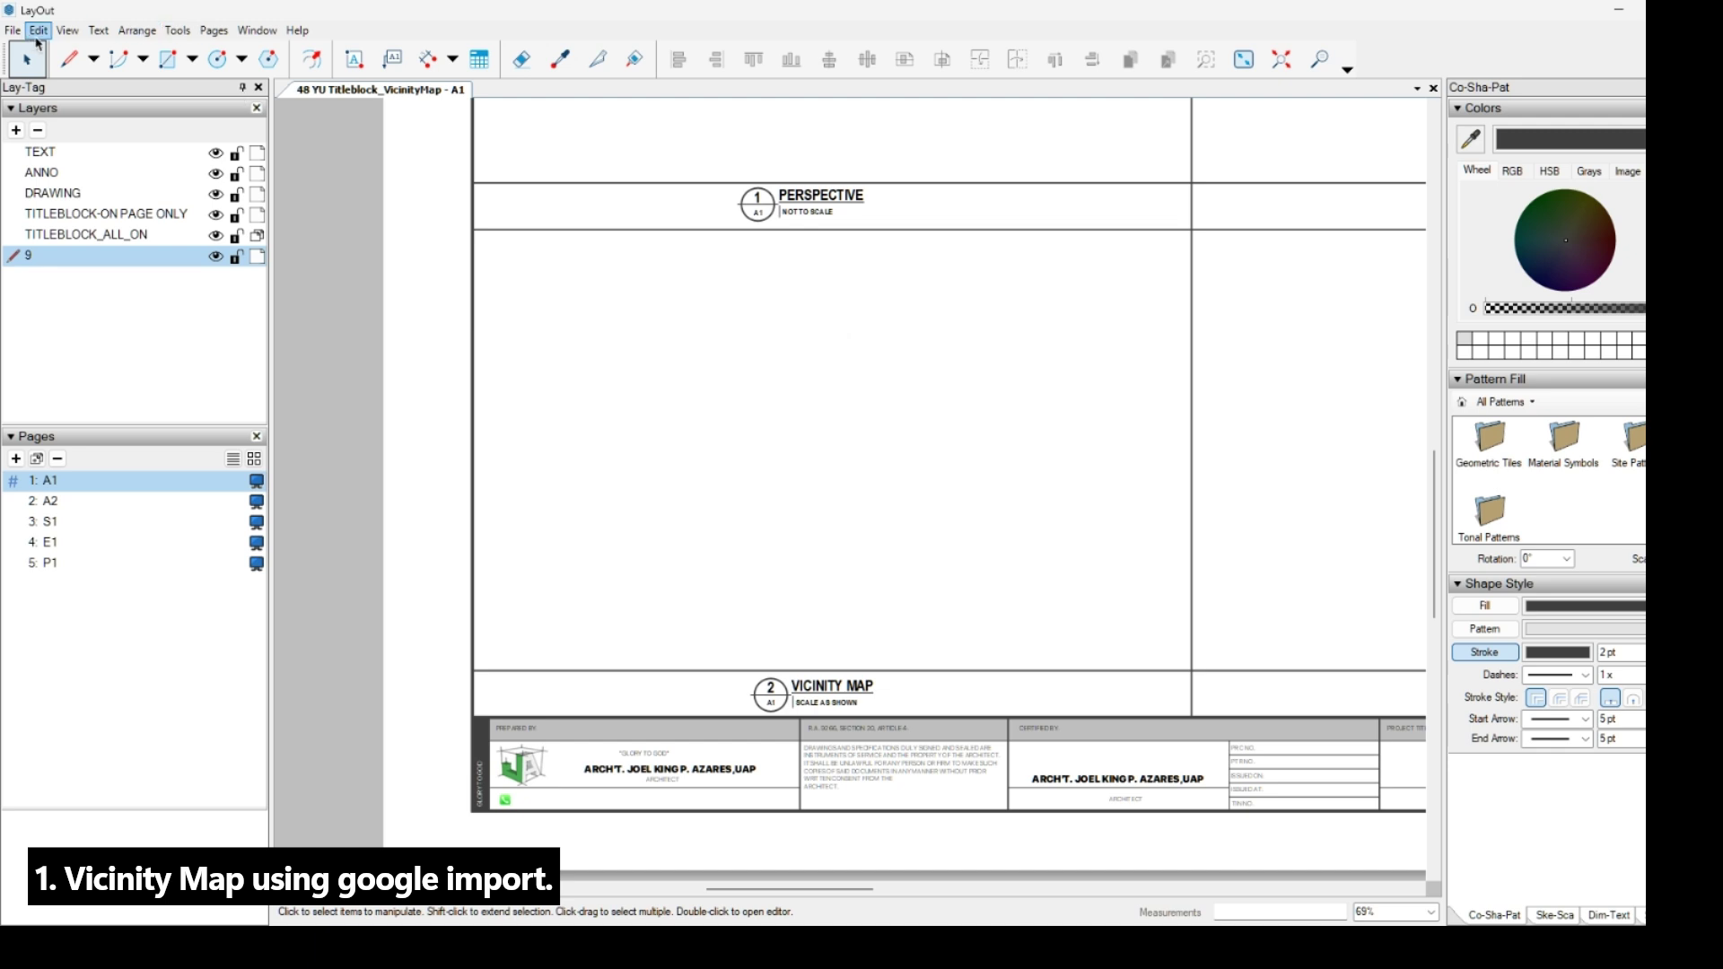
Paste the captured map onto sheet A1 in LayOut, then scale and position it inside the Vicinity Map frame.
{"action": "left_click", "coordinate": [37, 34]}
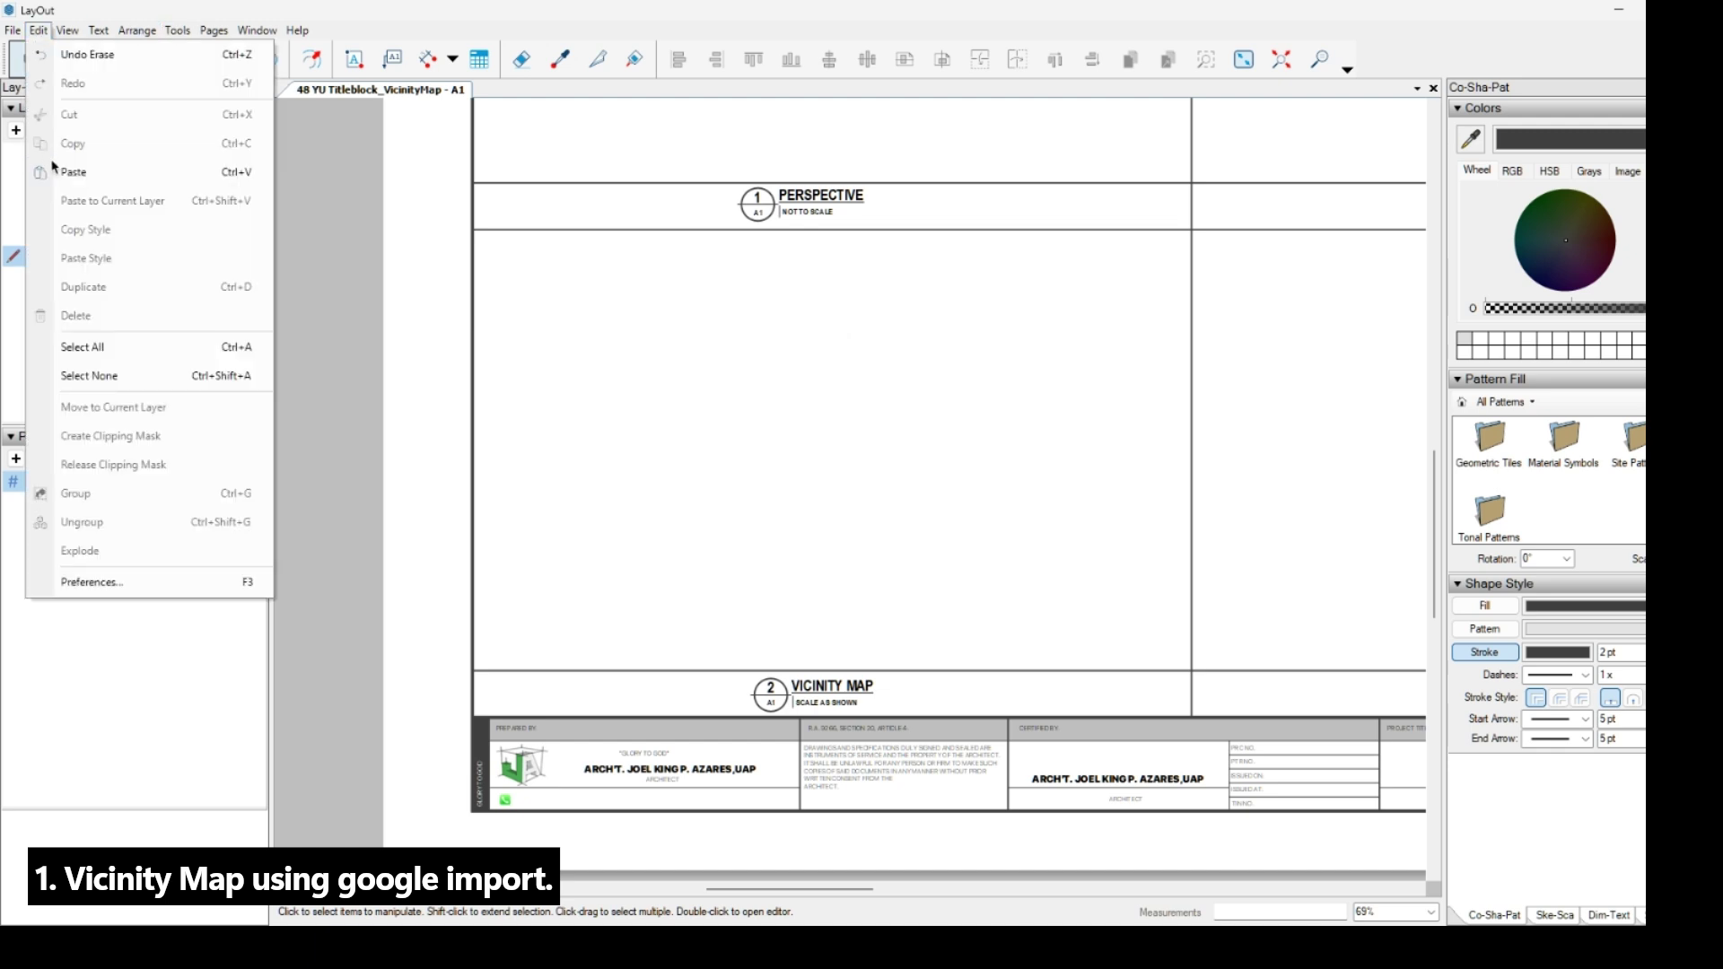
{"action": "left_click", "coordinate": [54, 172]}
{"action": "left_click_drag", "start_coordinate": [1036, 251], "coordinate": [606, 458]}
{"action": "left_click_drag", "start_coordinate": [558, 254], "coordinate": [684, 352]}
{"action": "left_click_drag", "start_coordinate": [858, 479], "coordinate": [762, 380]}
{"action": "left_click_drag", "start_coordinate": [1035, 615], "coordinate": [1061, 637]}
{"action": "left_click_drag", "start_coordinate": [887, 408], "coordinate": [891, 422]}
{"action": "scroll", "coordinate": [829, 413], "scroll_direction": "up", "scroll_amount": 4}
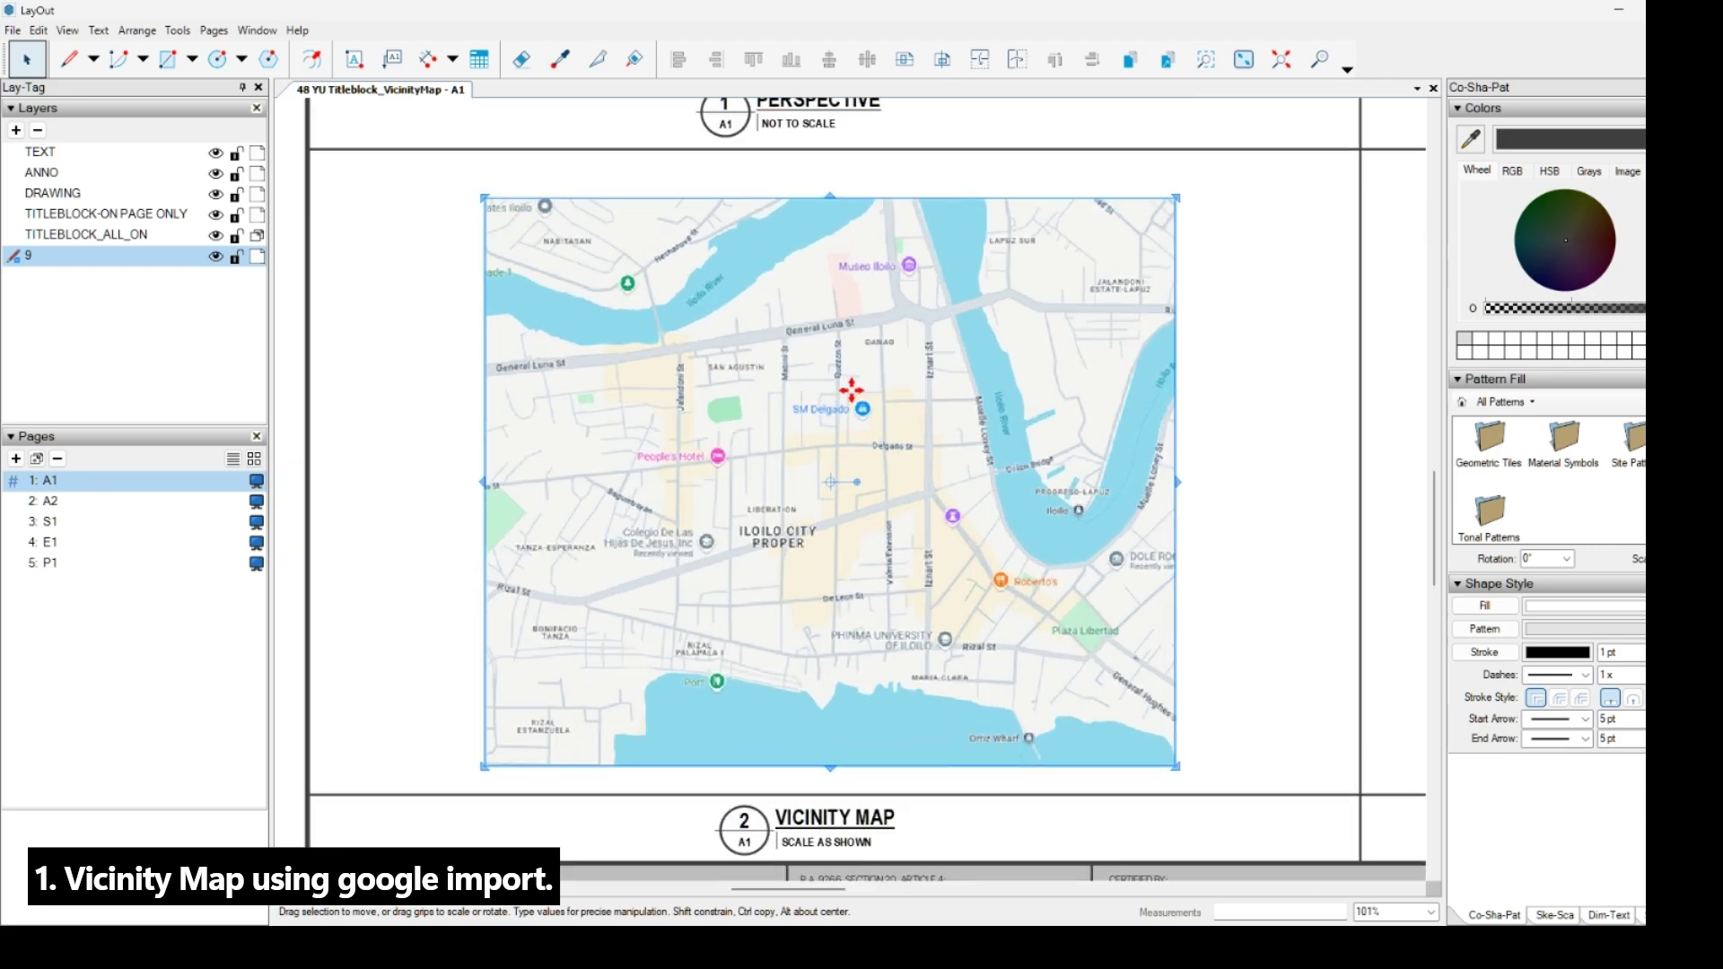
In the document's rendering setup, set display resolution to High for images and Medium for viewports.
{"action": "middle_click_drag", "start_coordinate": [849, 390], "coordinate": [858, 386]}
{"action": "key", "text": "Escape"}
{"action": "left_click", "coordinate": [797, 304]}
{"action": "scroll", "coordinate": [768, 339], "scroll_direction": "up", "scroll_amount": 8}
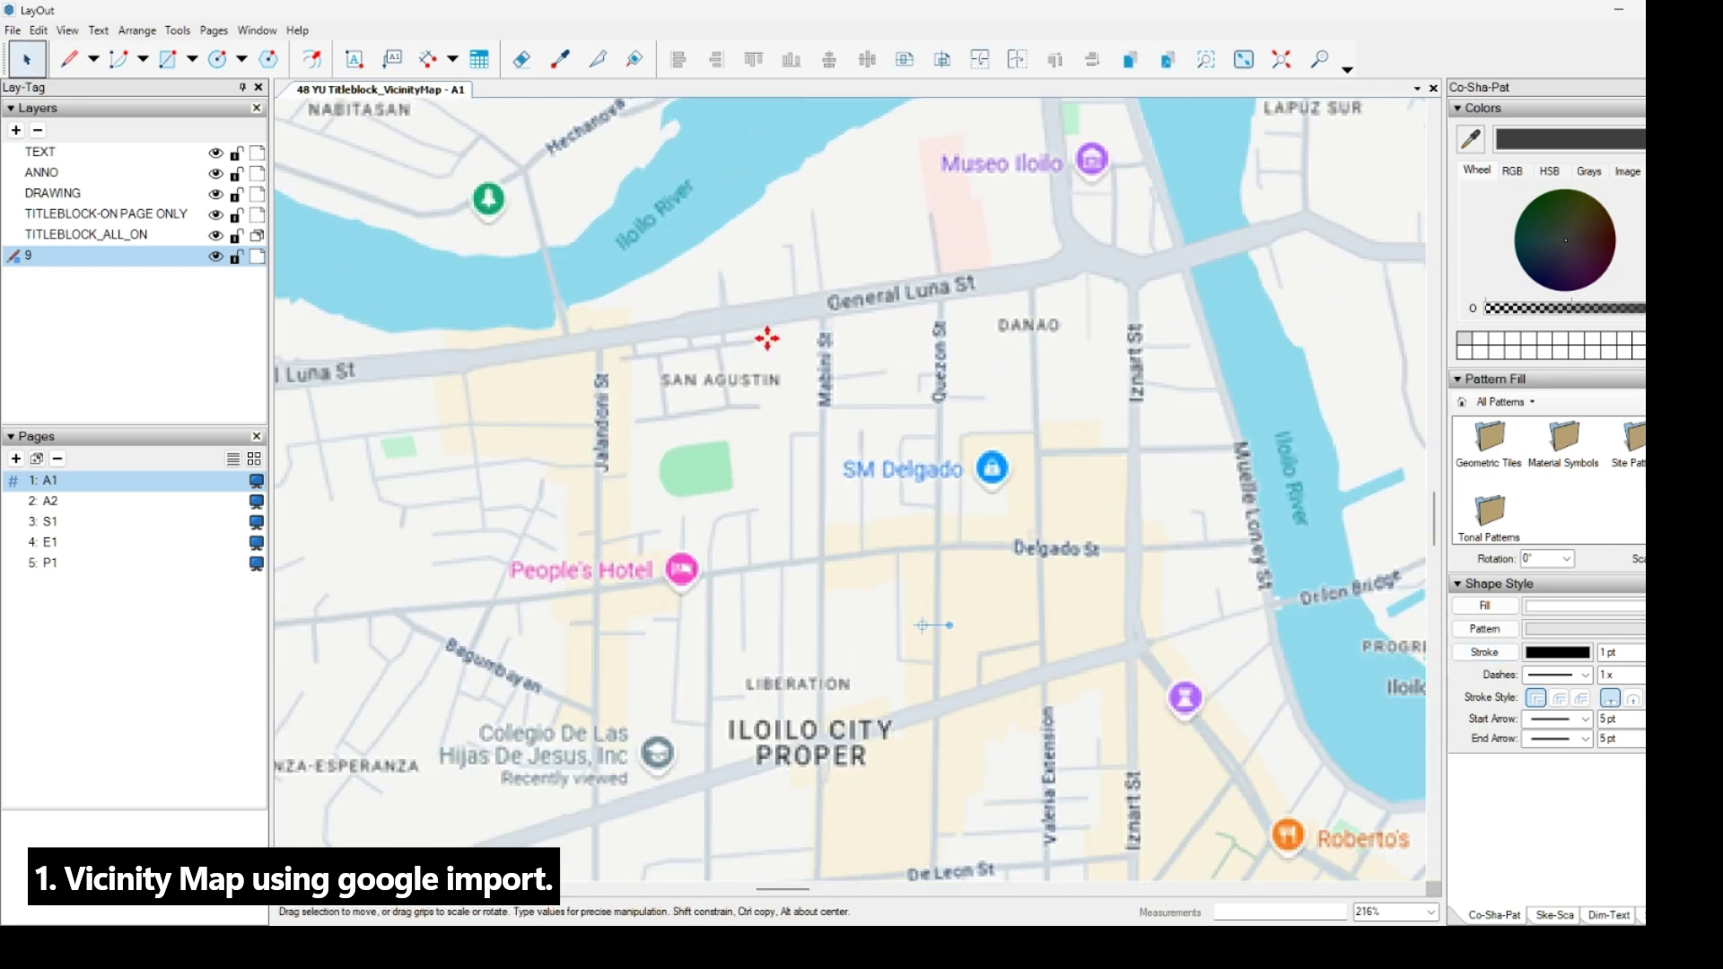
{"action": "scroll", "coordinate": [880, 299], "scroll_direction": "down", "scroll_amount": 10}
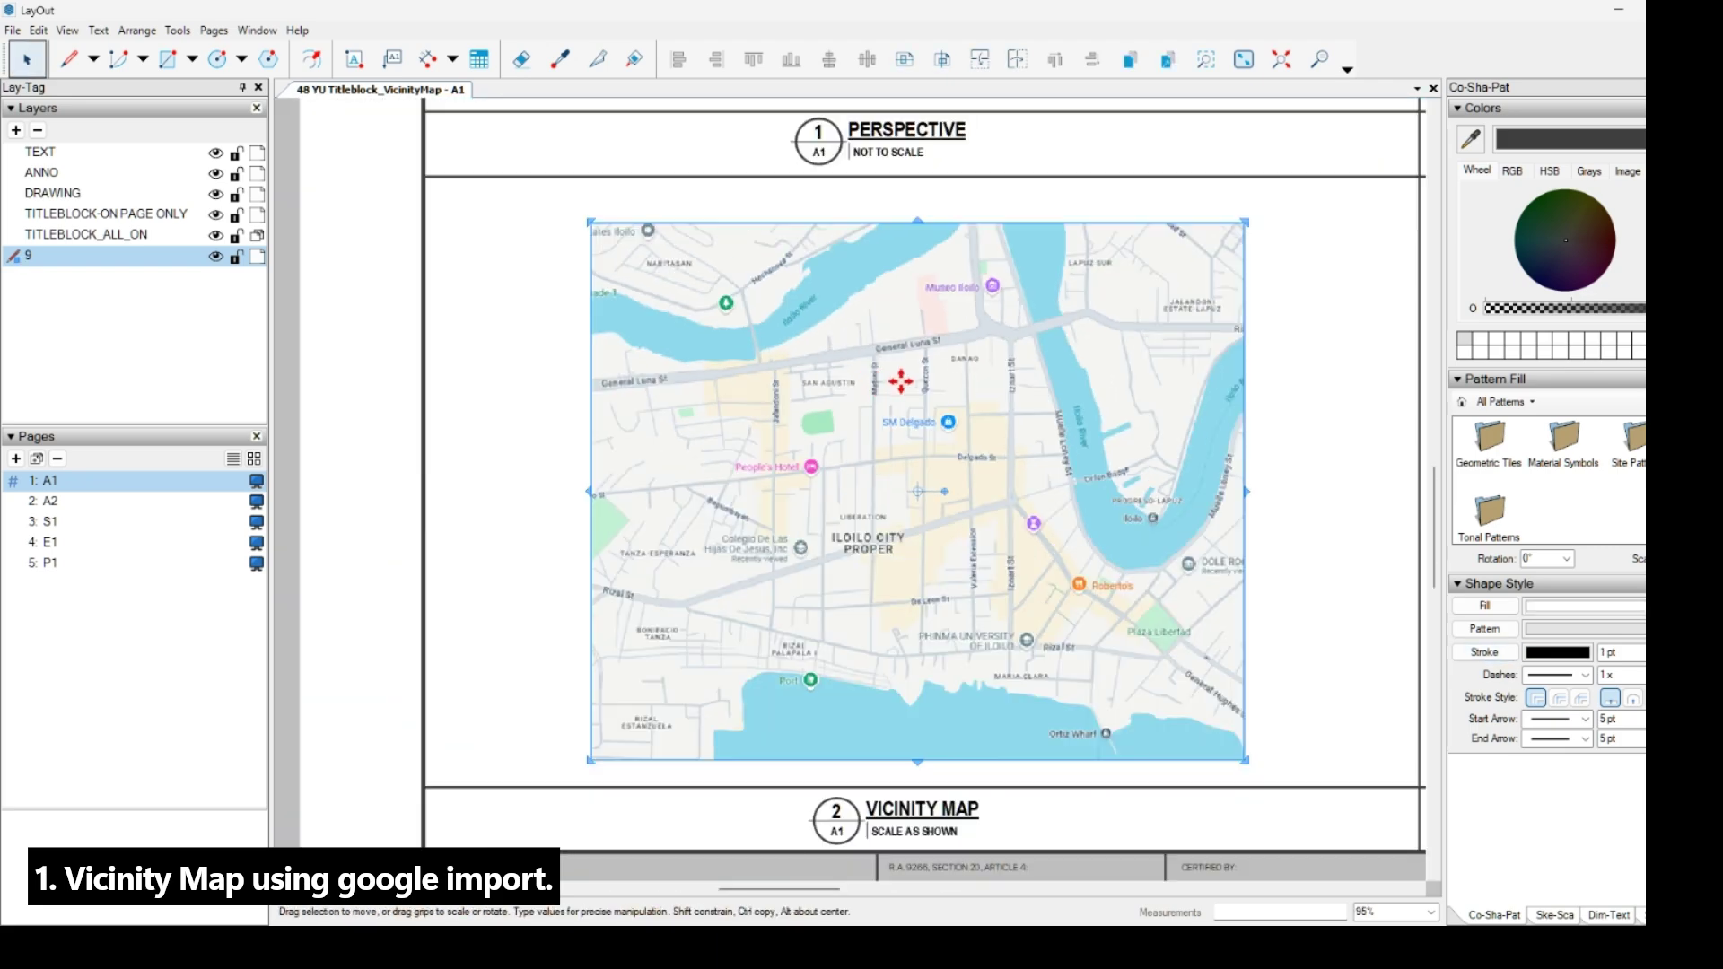
{"action": "scroll", "coordinate": [897, 377], "scroll_direction": "up", "scroll_amount": 2}
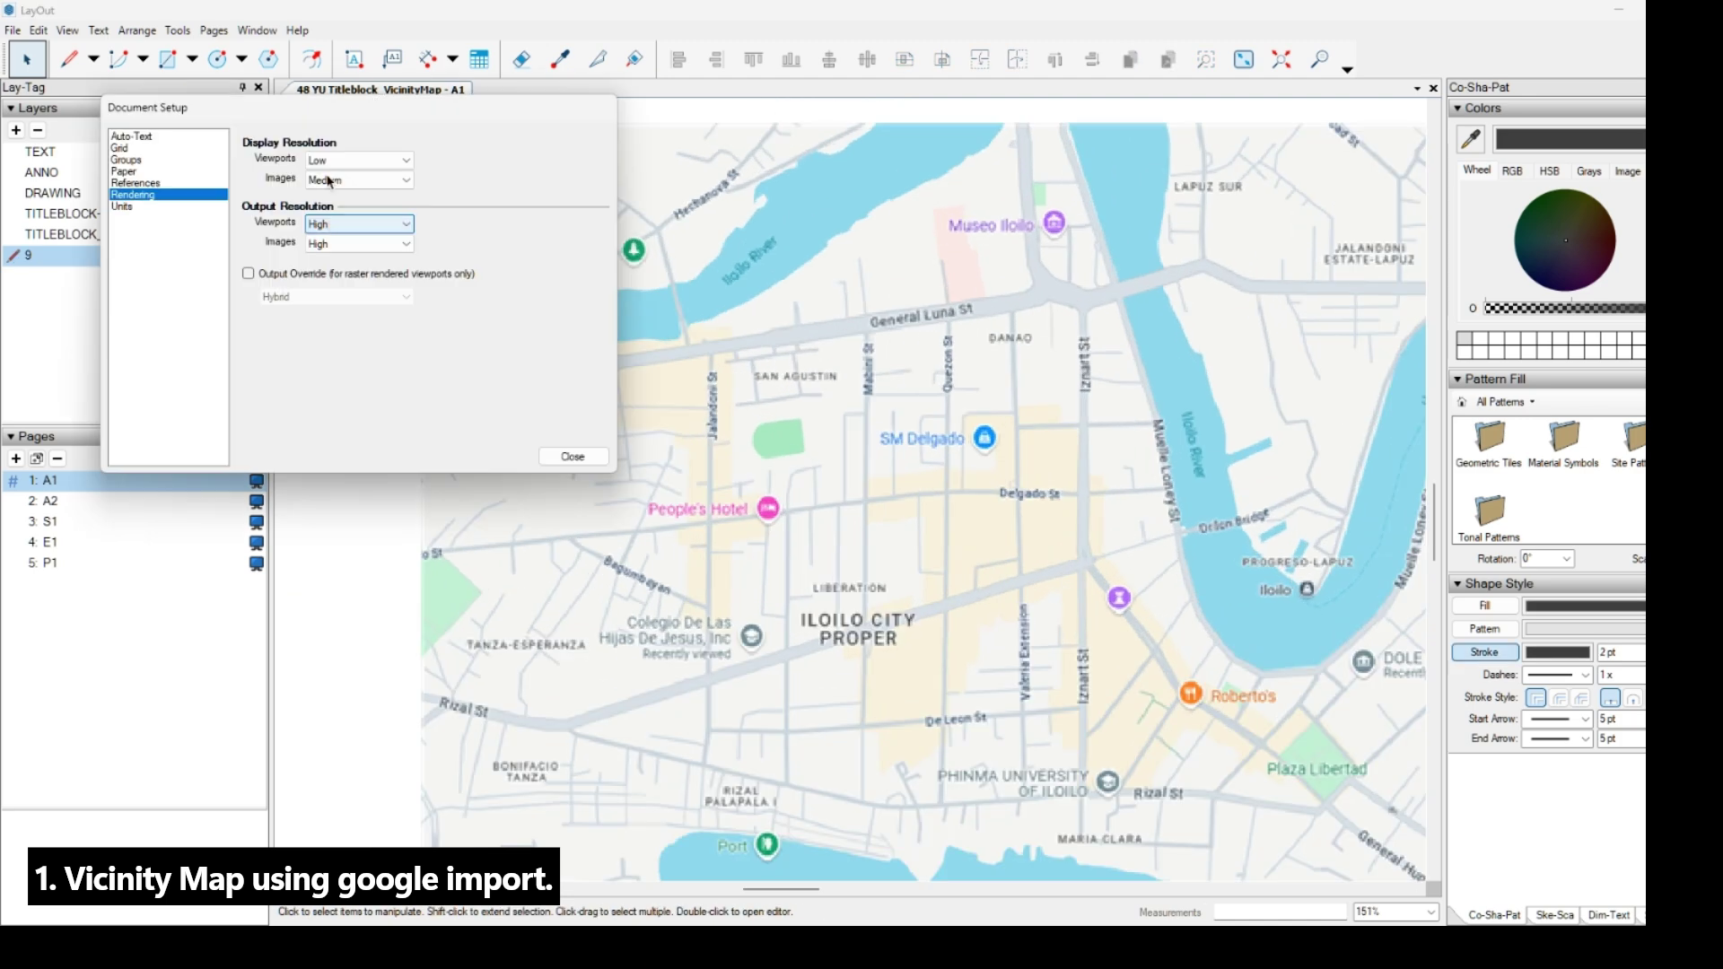
{"action": "left_click", "coordinate": [330, 182]}
{"action": "left_click", "coordinate": [330, 225]}
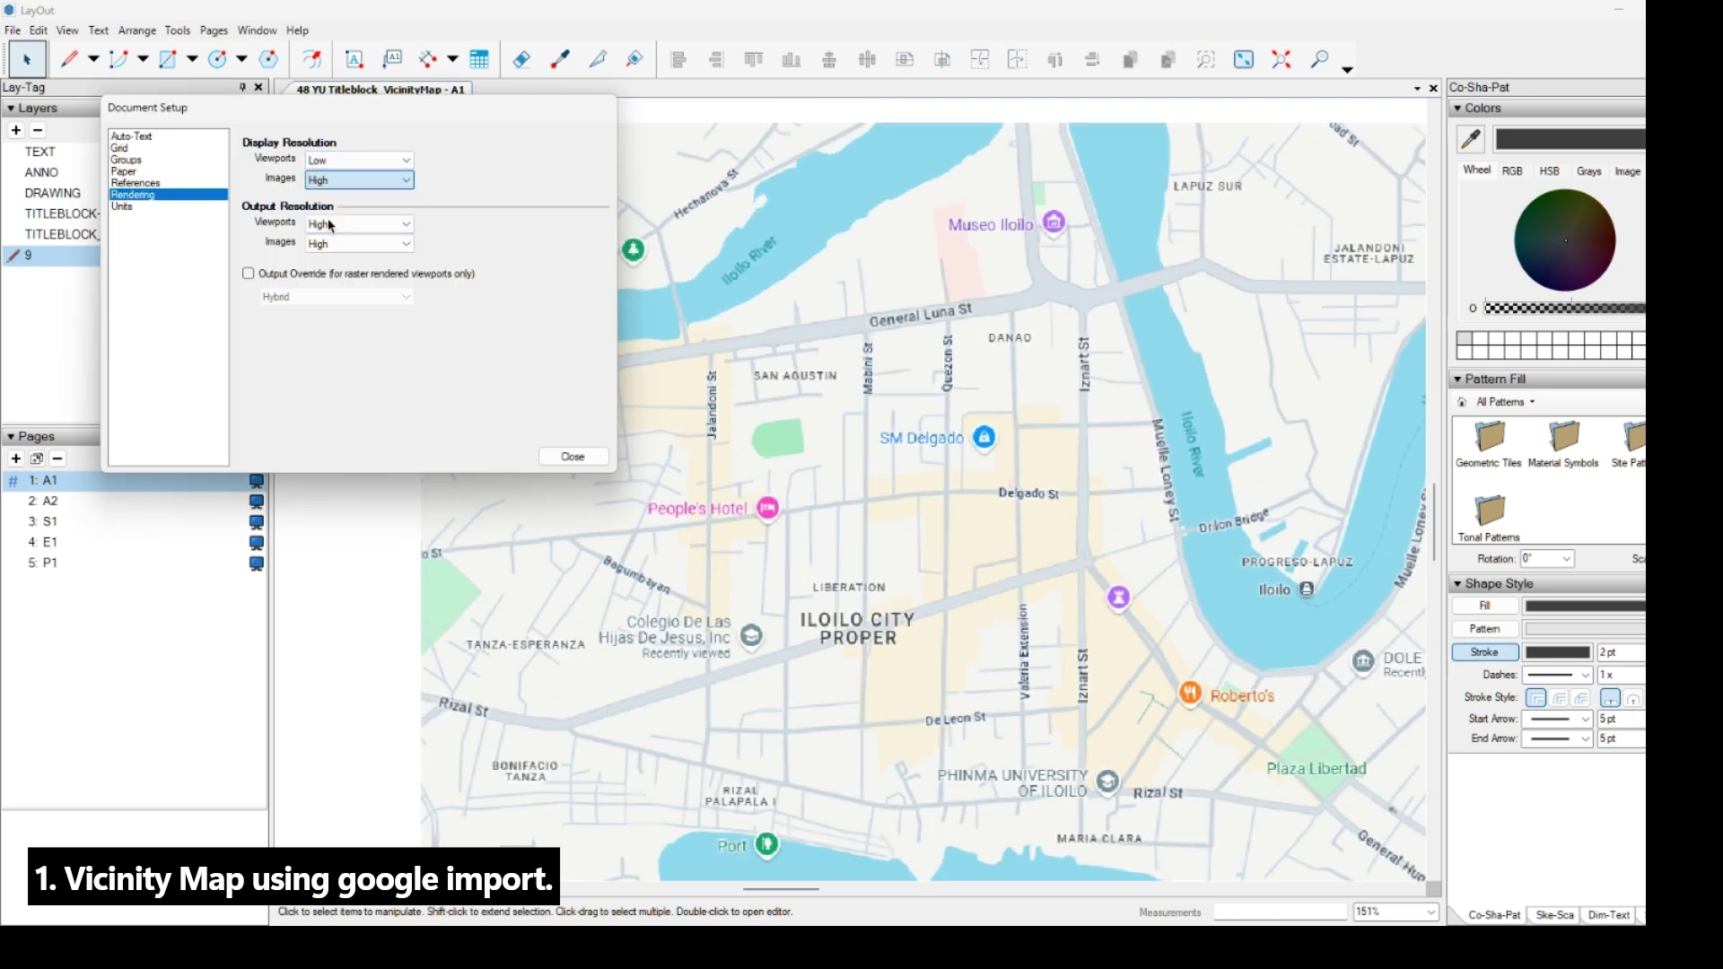
{"action": "left_click", "coordinate": [330, 225]}
{"action": "left_click", "coordinate": [344, 164]}
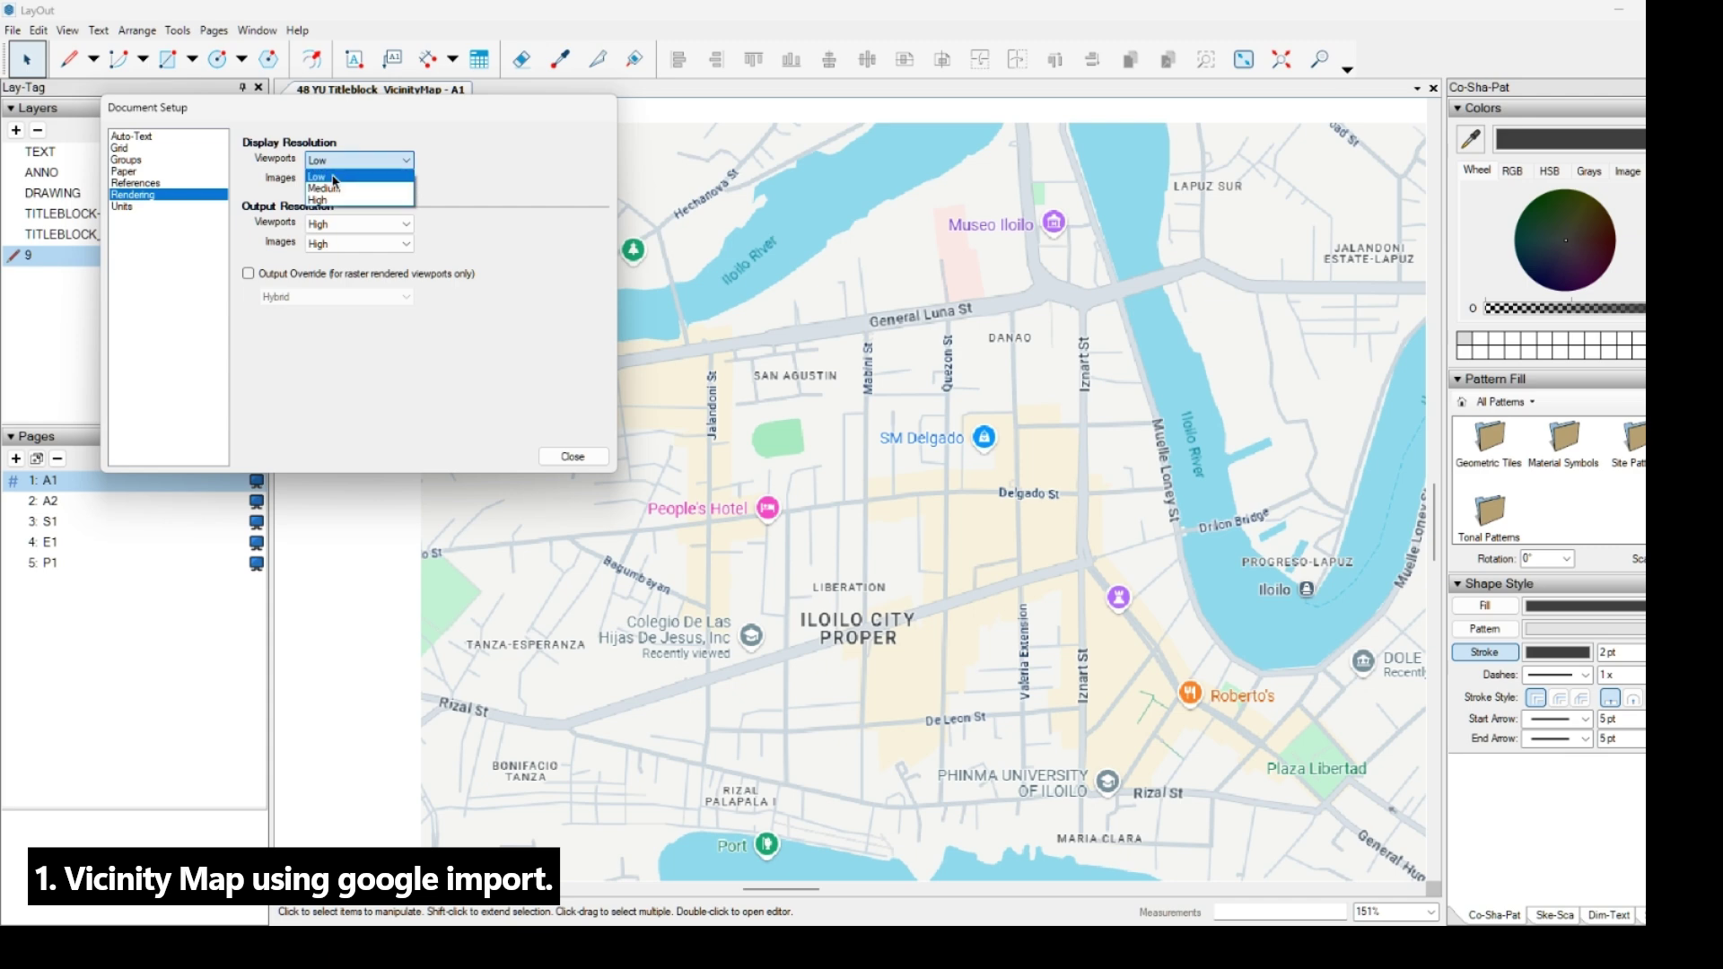
{"action": "left_click", "coordinate": [339, 192]}
{"action": "left_click", "coordinate": [572, 457]}
Examine the clarity and placement of the map image within the Vicinity Map frame.
{"action": "scroll", "coordinate": [748, 445], "scroll_direction": "down", "scroll_amount": 3}
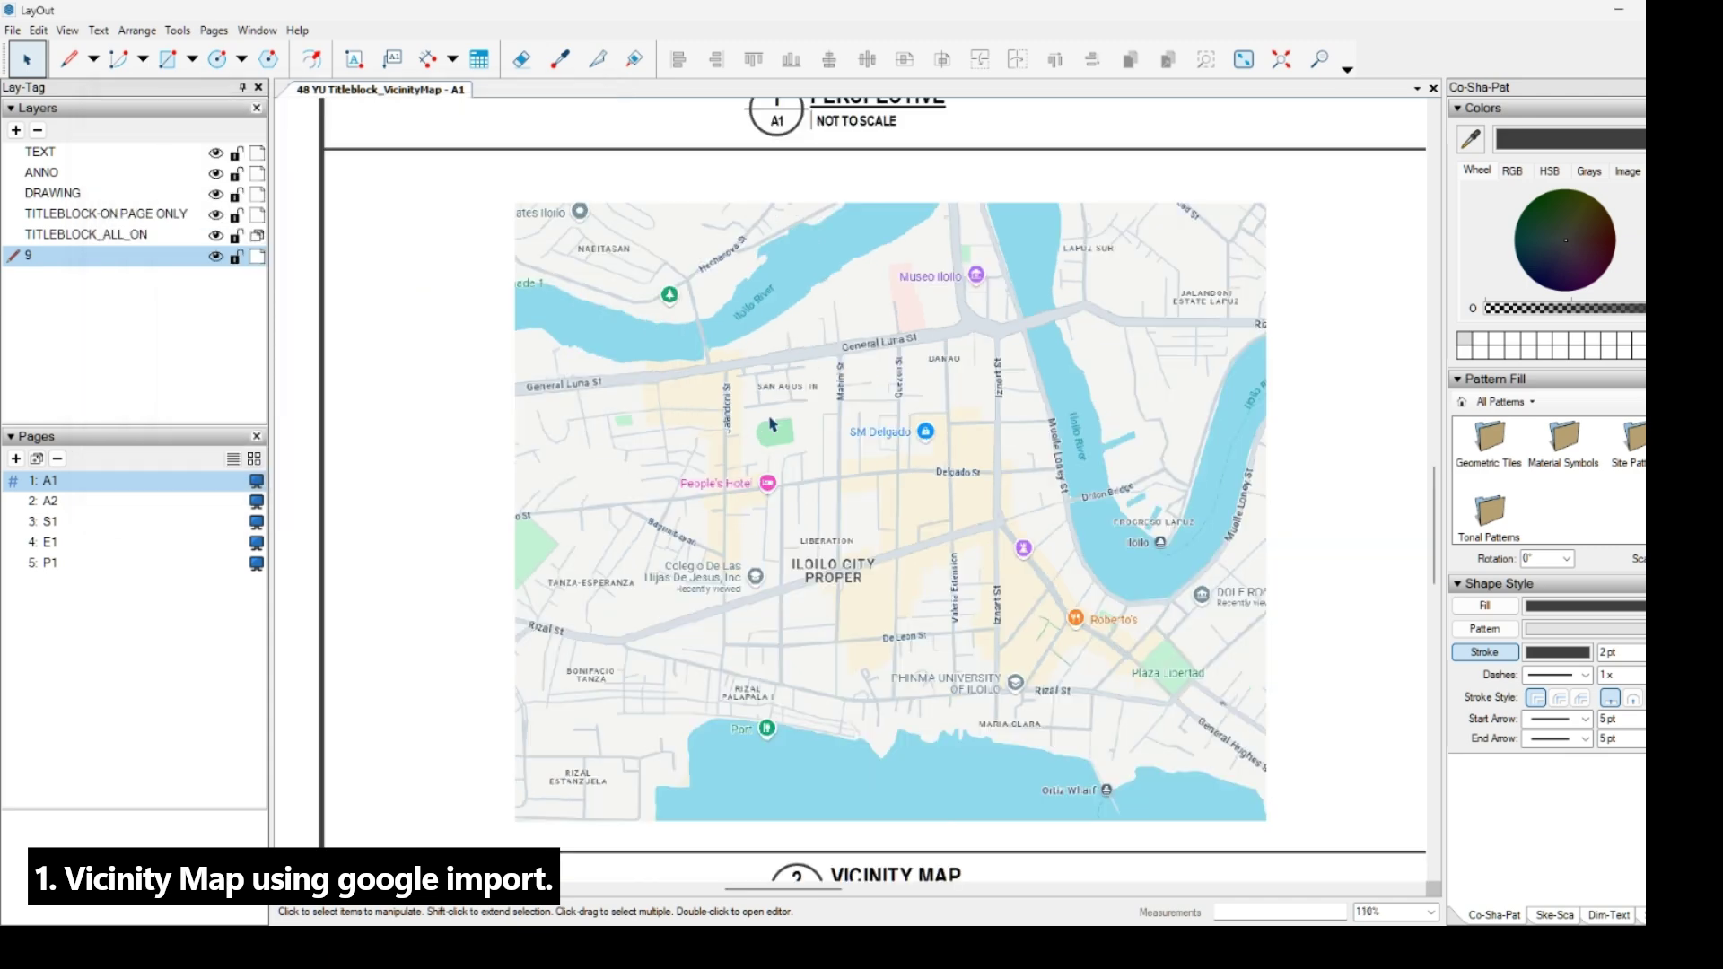
{"action": "scroll", "coordinate": [813, 472], "scroll_direction": "up", "scroll_amount": 2}
{"action": "left_click", "coordinate": [807, 471]}
{"action": "key", "text": "Escape"}
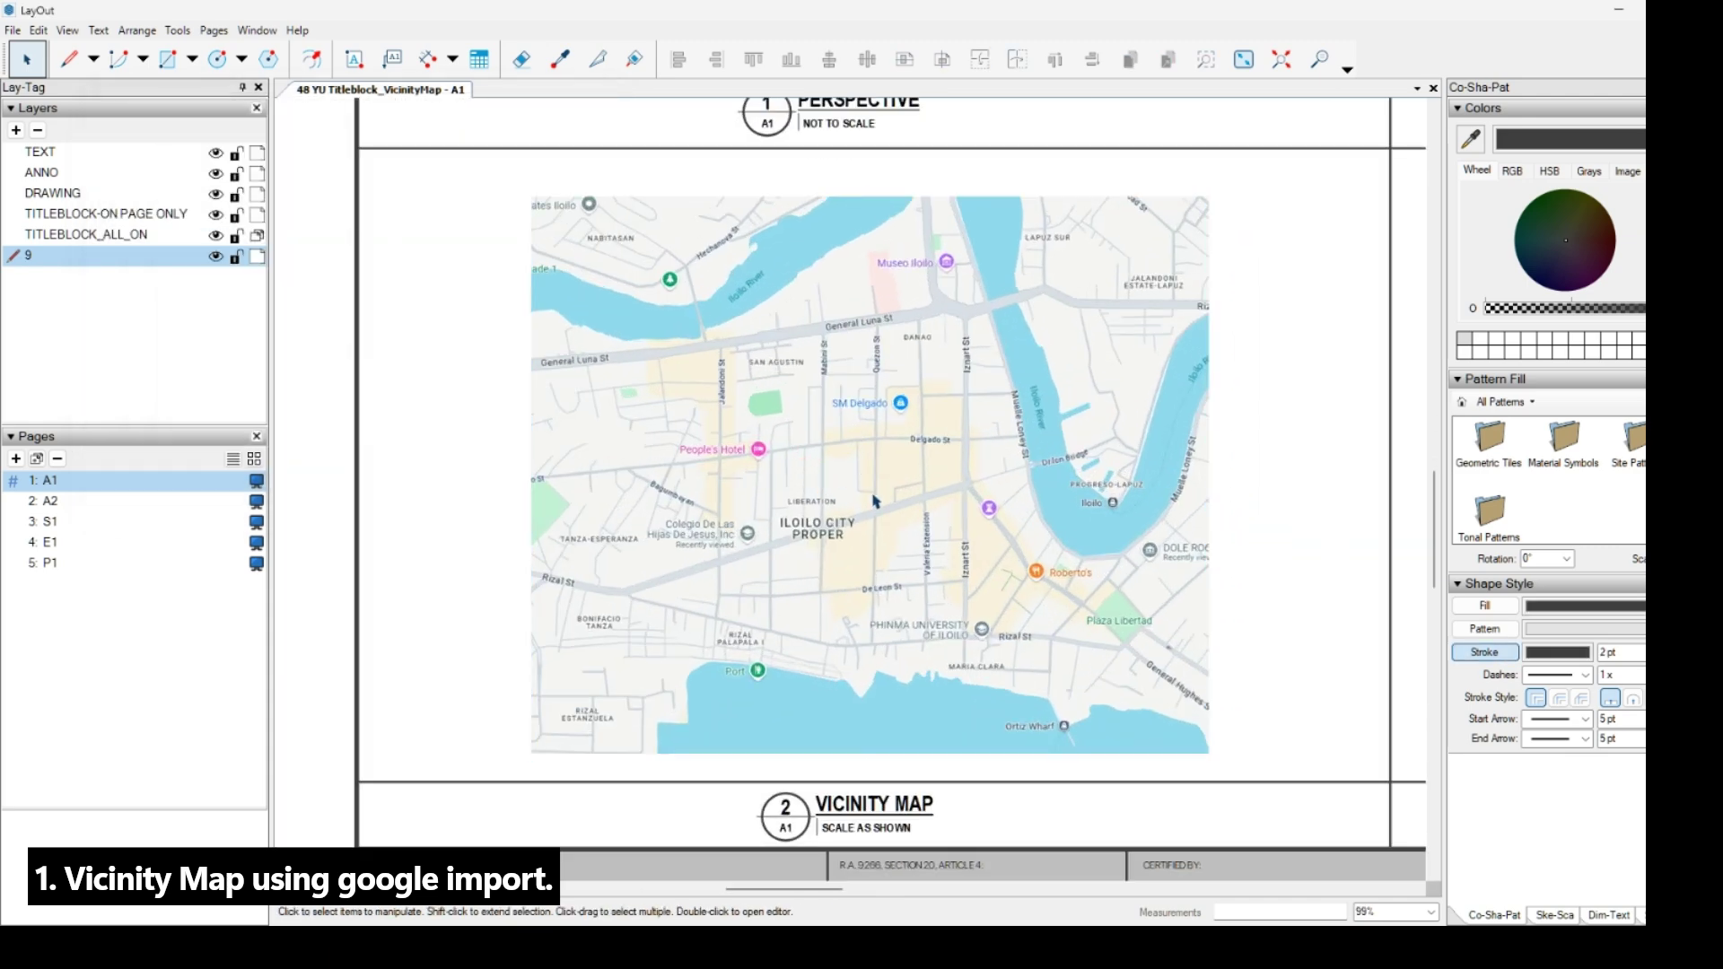
{"action": "scroll", "coordinate": [879, 503], "scroll_direction": "up", "scroll_amount": 2}
{"action": "scroll", "coordinate": [857, 472], "scroll_direction": "down", "scroll_amount": 3}
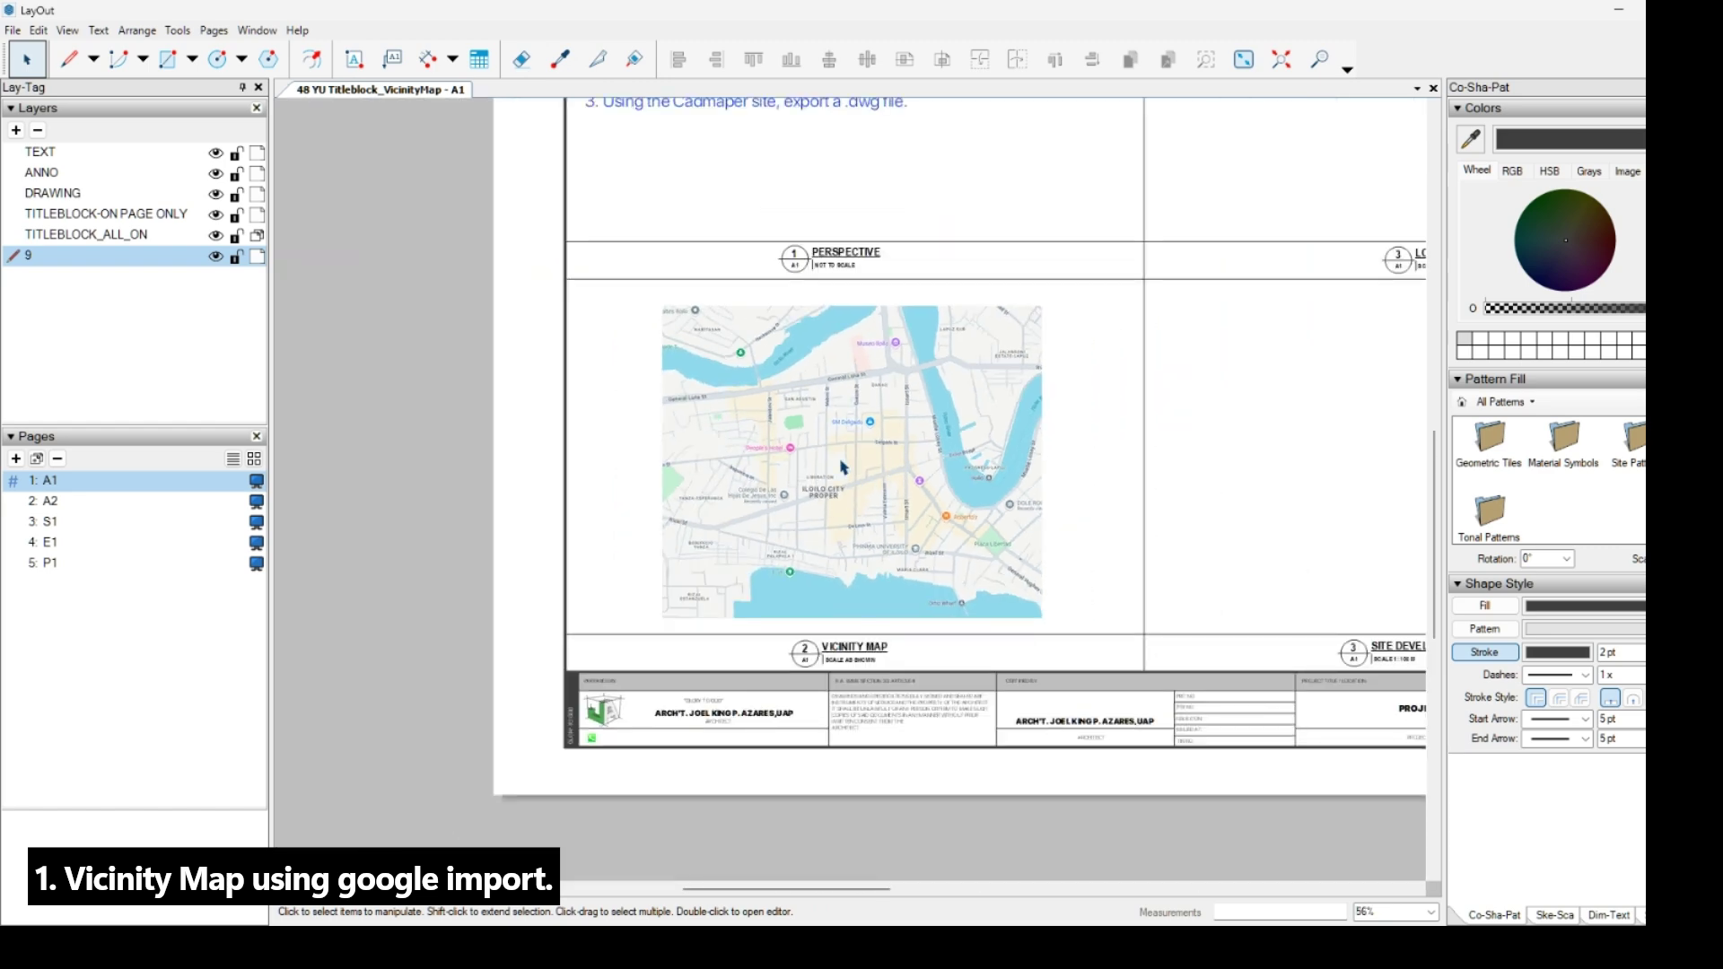
{"action": "scroll", "coordinate": [843, 468], "scroll_direction": "up", "scroll_amount": 1}
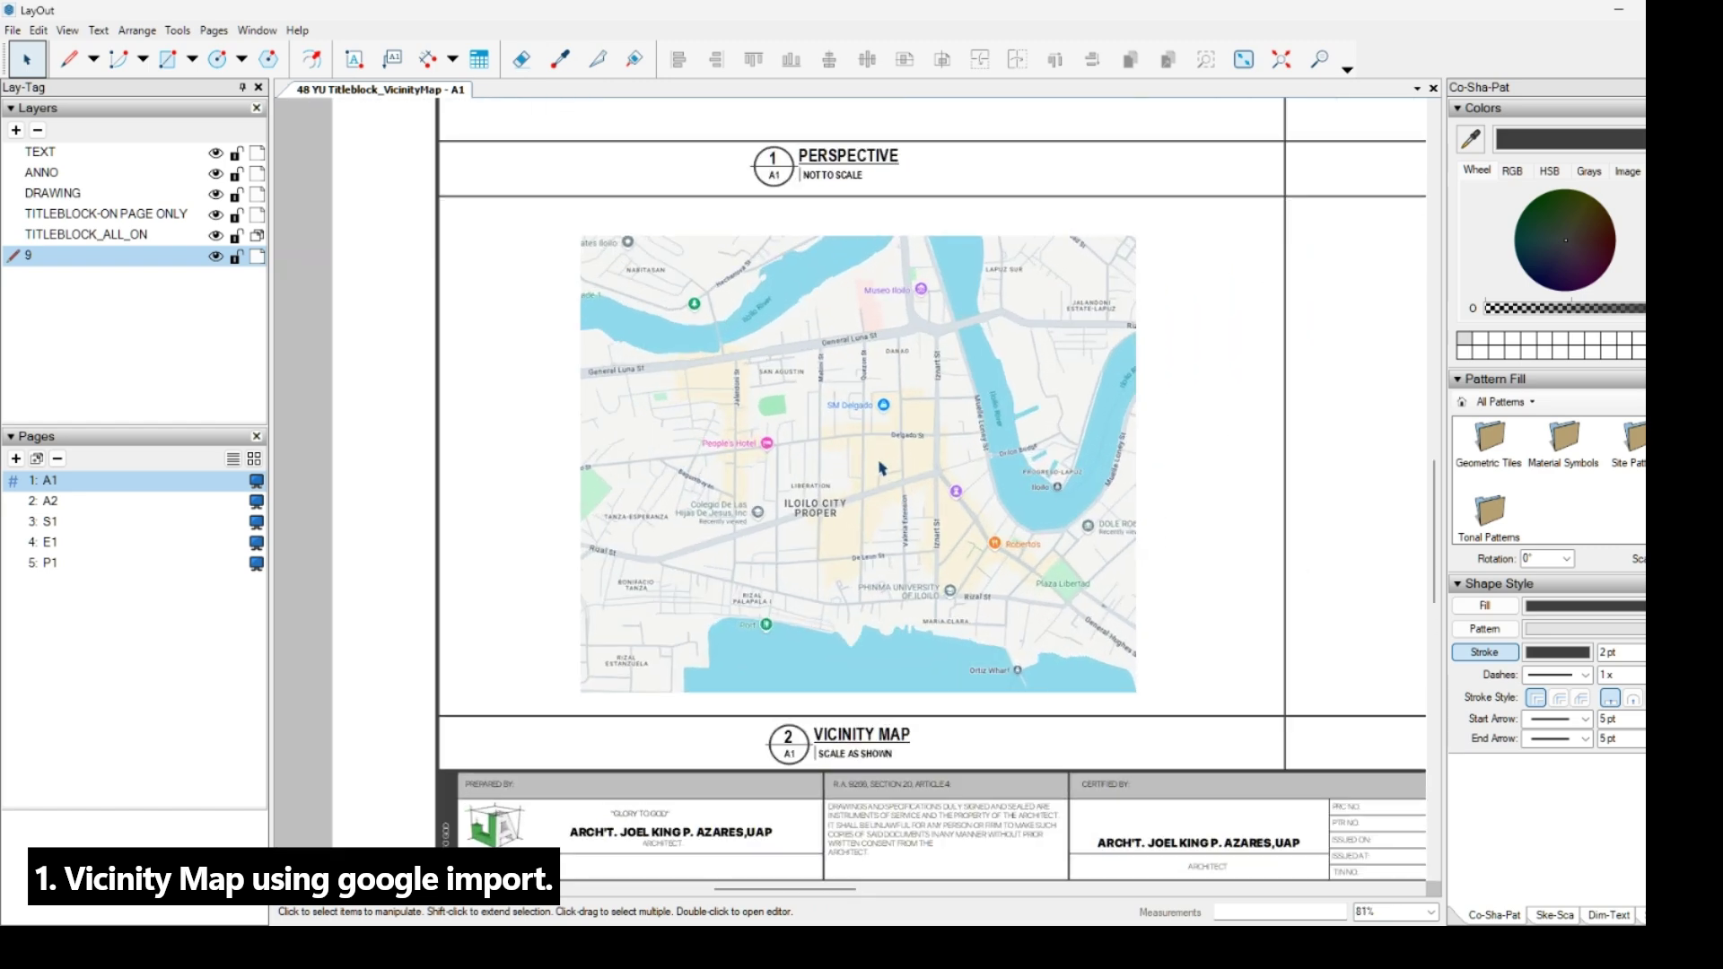
{"action": "middle_click_drag", "start_coordinate": [871, 482], "coordinate": [859, 485]}
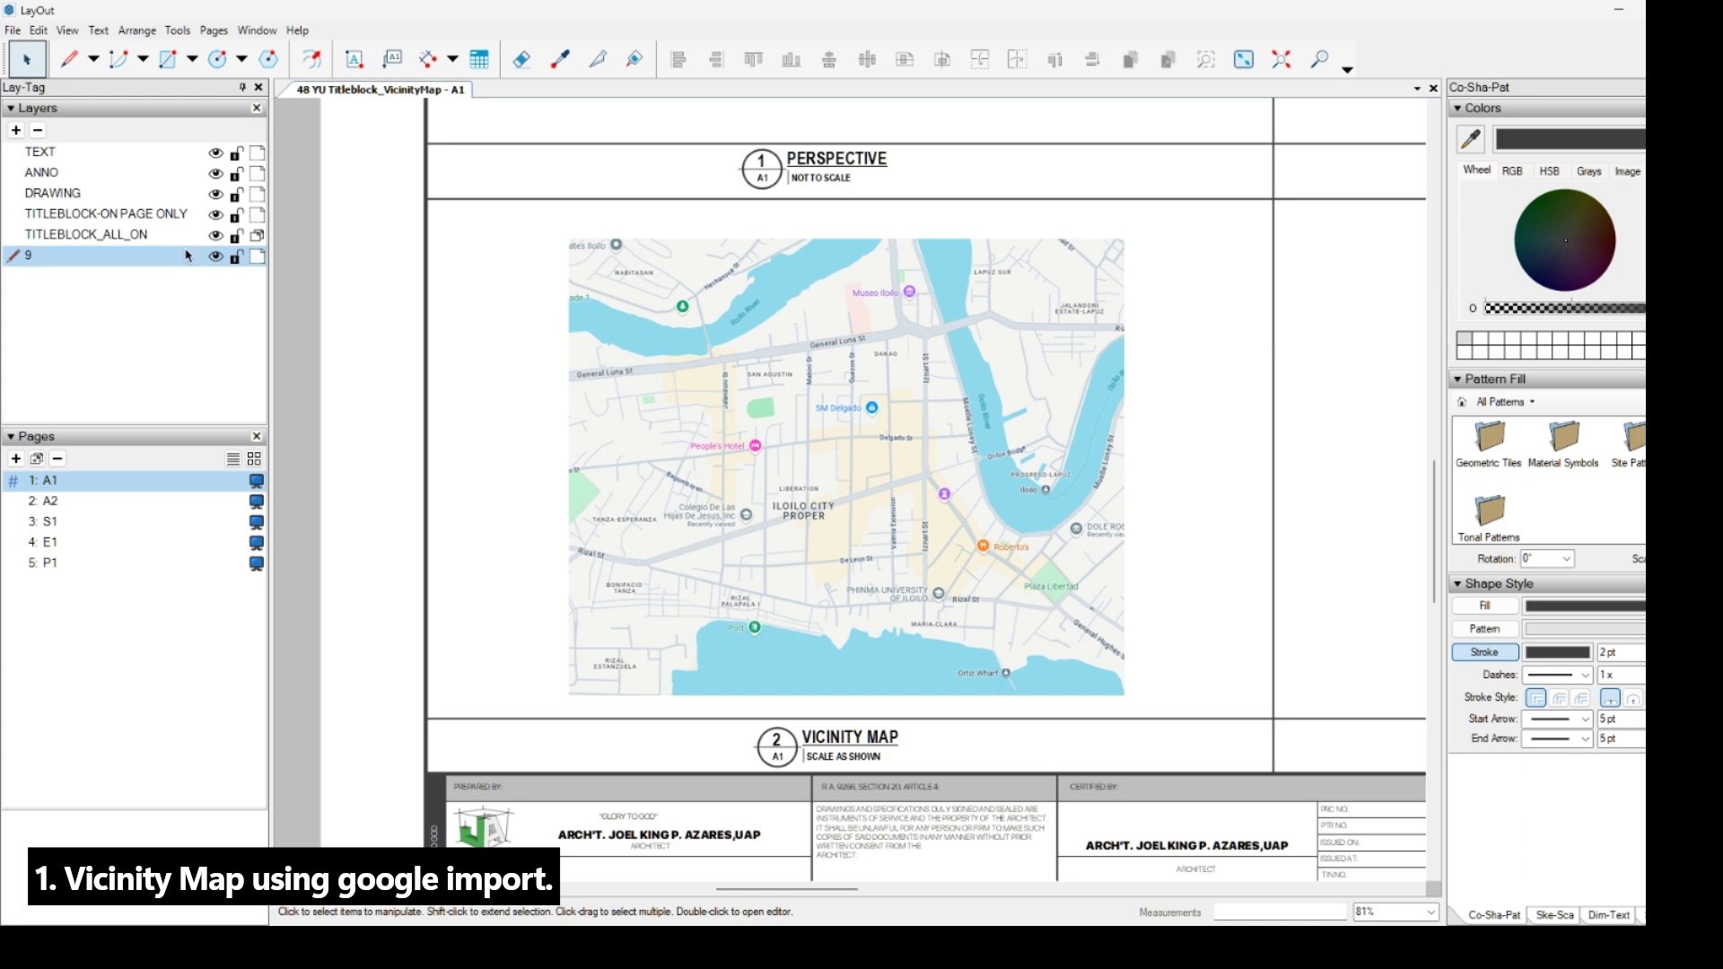
Show the A_SITE page of the A0-Construction Plan scrapbook and widen the tray to reveal its symbols.
{"action": "left_click", "coordinate": [1633, 917]}
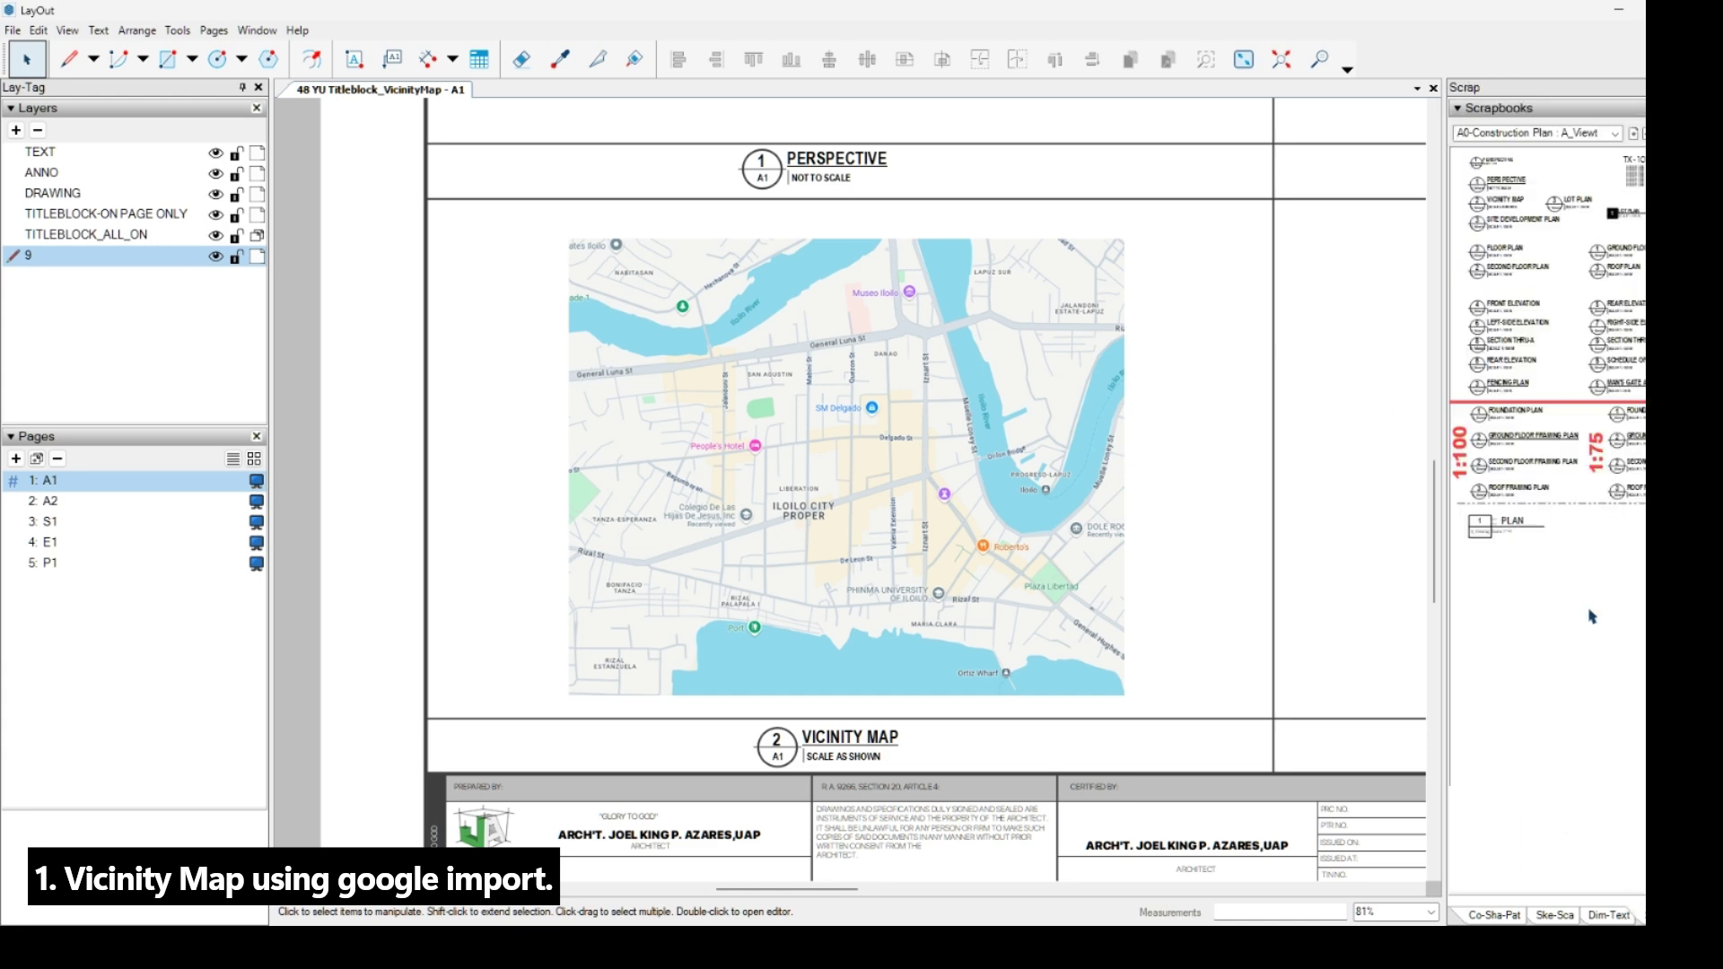
{"action": "left_click", "coordinate": [1637, 136]}
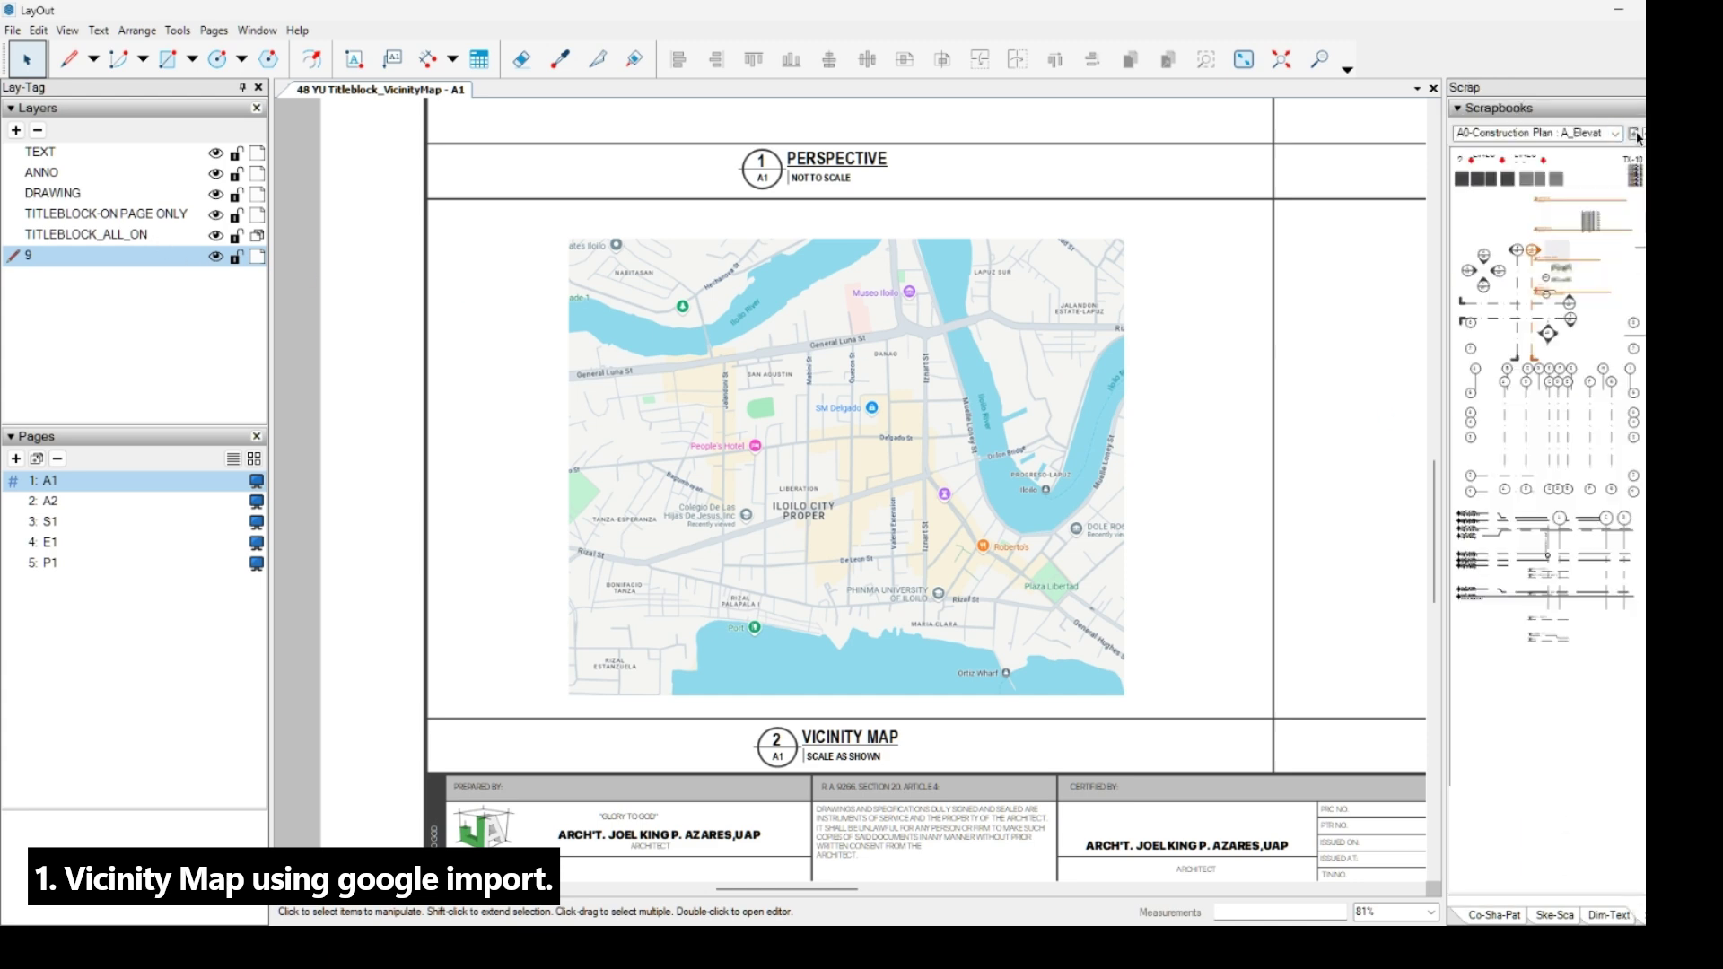
{"action": "left_click", "coordinate": [1637, 135]}
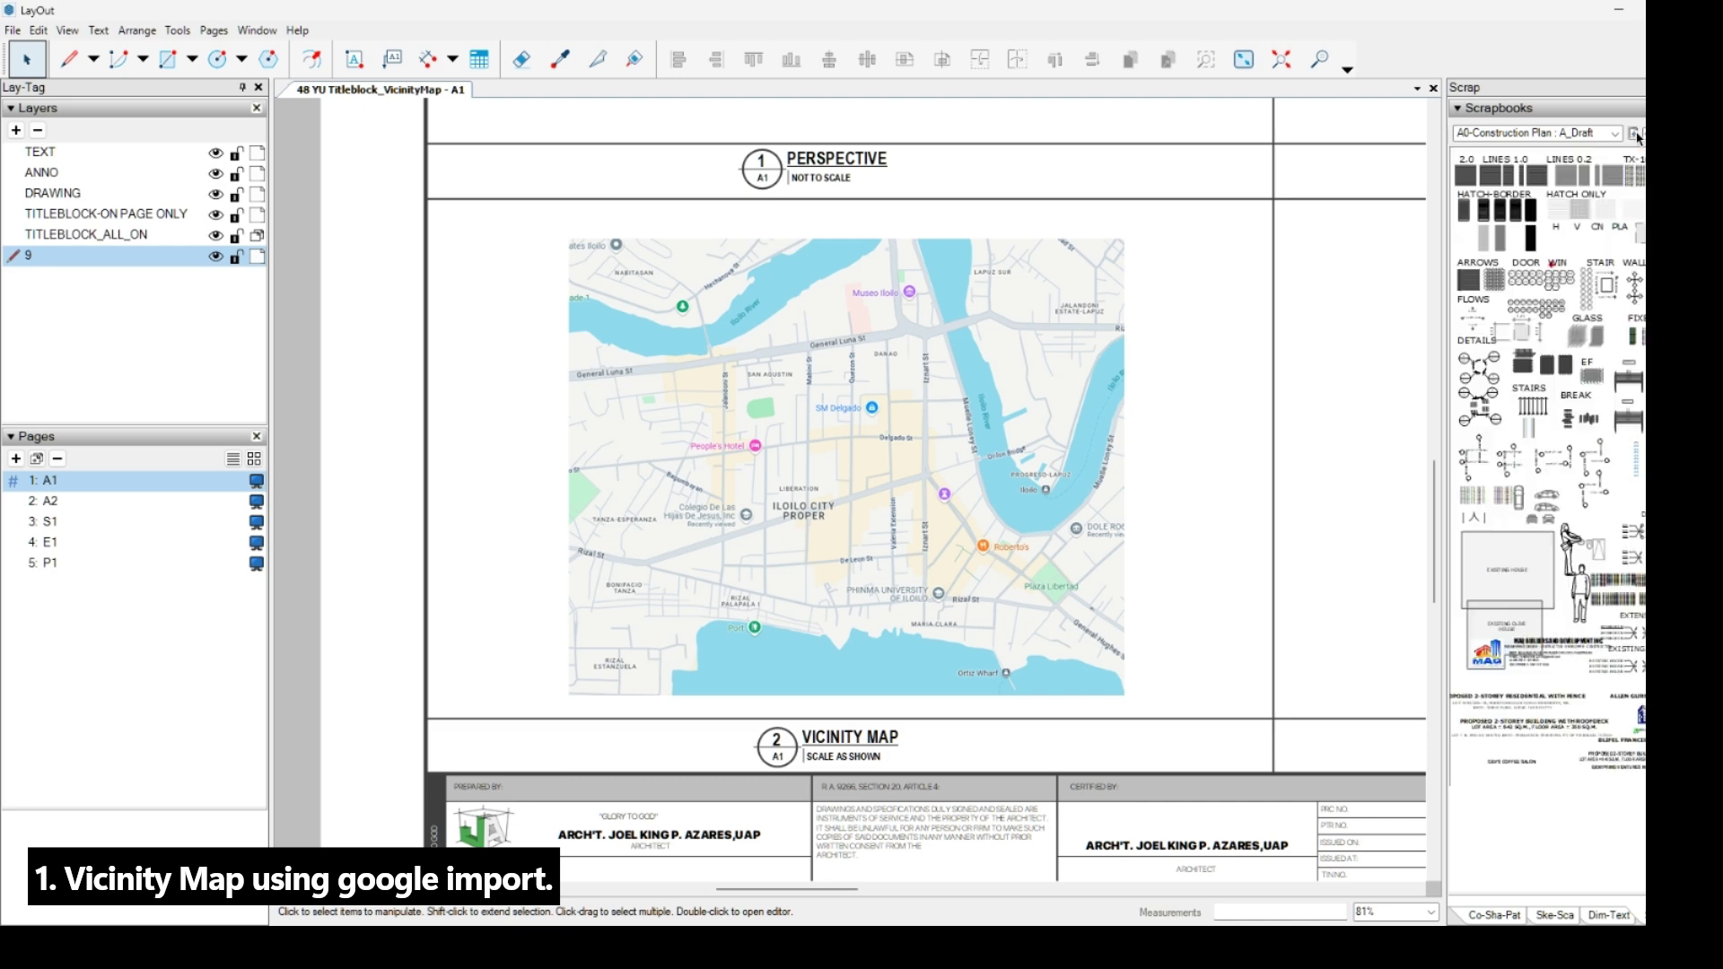
{"action": "left_click_drag", "start_coordinate": [1445, 251], "coordinate": [1337, 269]}
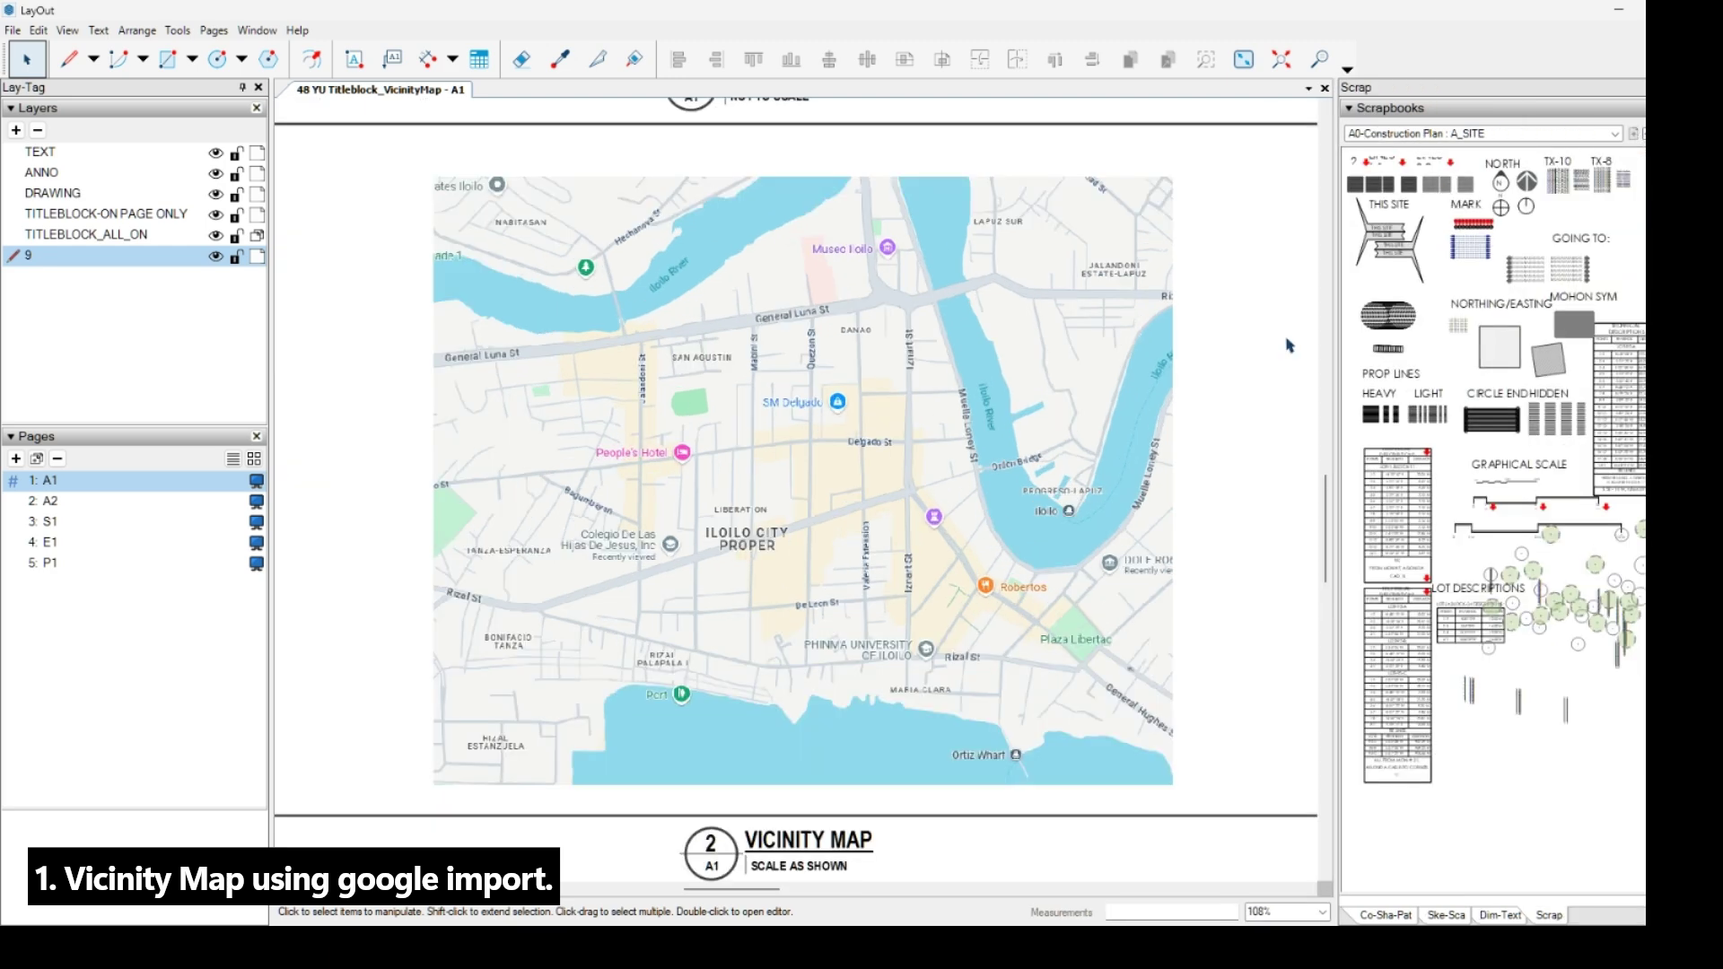
Place the THIS SITE flag pointing at the Iznart St junction below Delgado St and surround that junction with the scrapbook's dashed circle.
{"action": "scroll", "coordinate": [1122, 356], "scroll_direction": "down", "scroll_amount": 2}
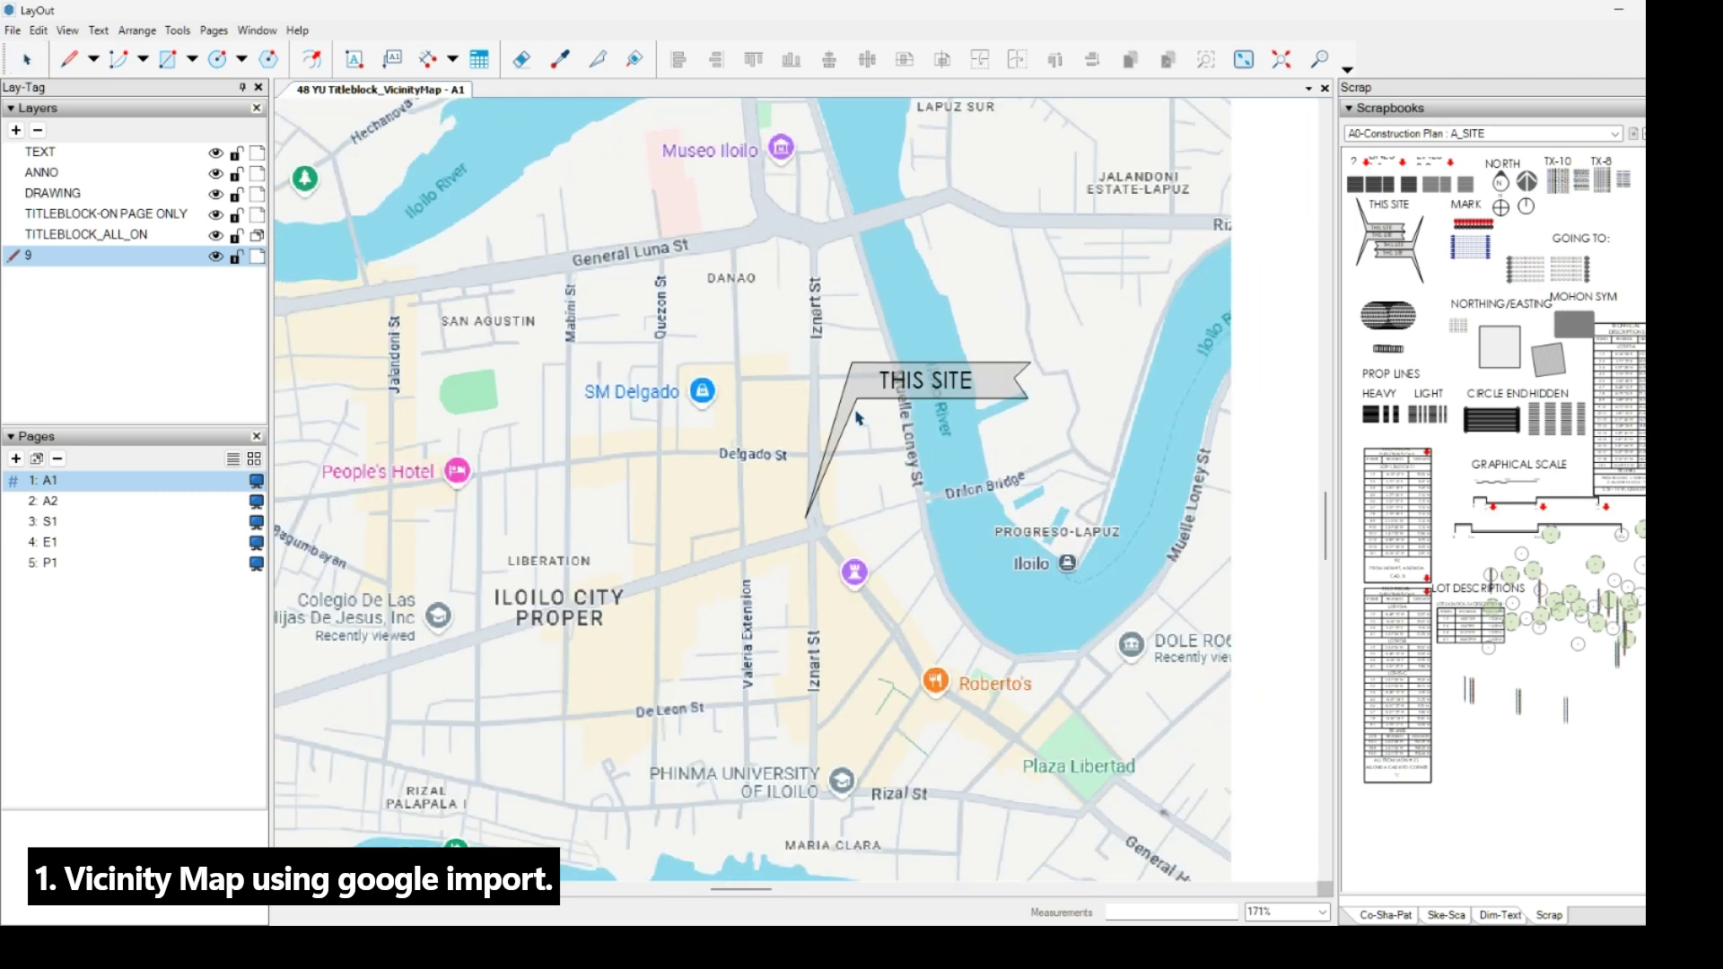
{"action": "scroll", "coordinate": [296, 422], "scroll_direction": "up", "scroll_amount": 2}
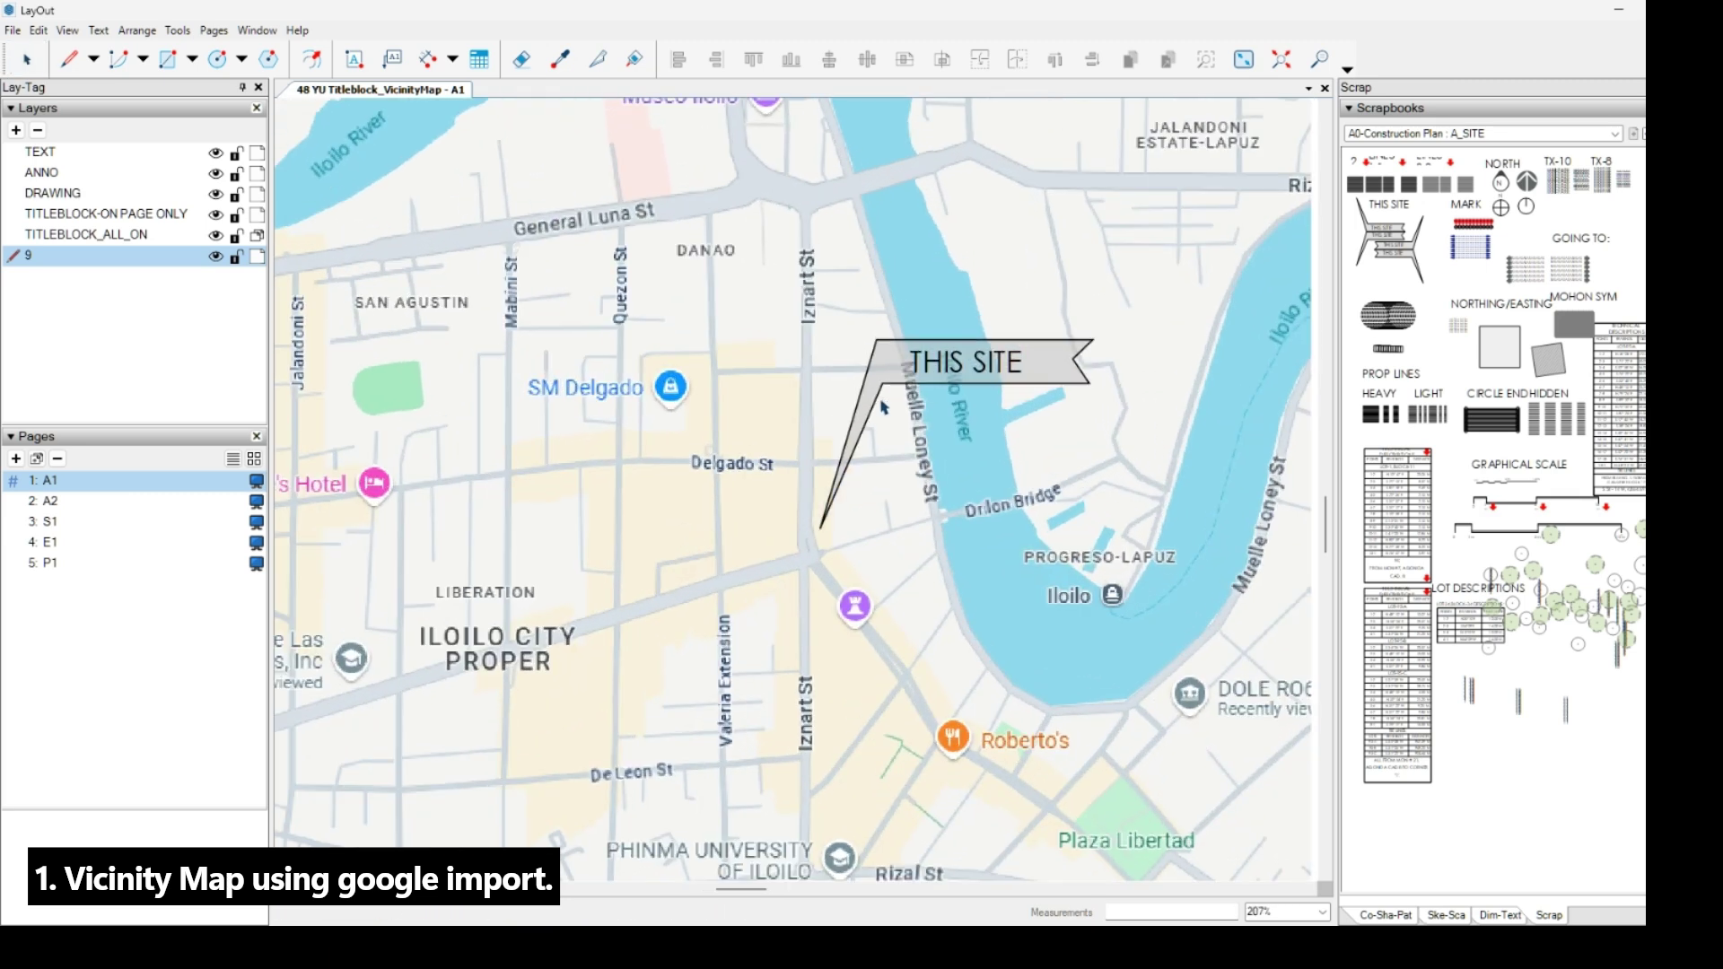
{"action": "left_click", "coordinate": [1361, 329]}
{"action": "scroll", "coordinate": [782, 535], "scroll_direction": "up", "scroll_amount": 2}
{"action": "left_click", "coordinate": [723, 660]}
{"action": "key", "text": "space"}
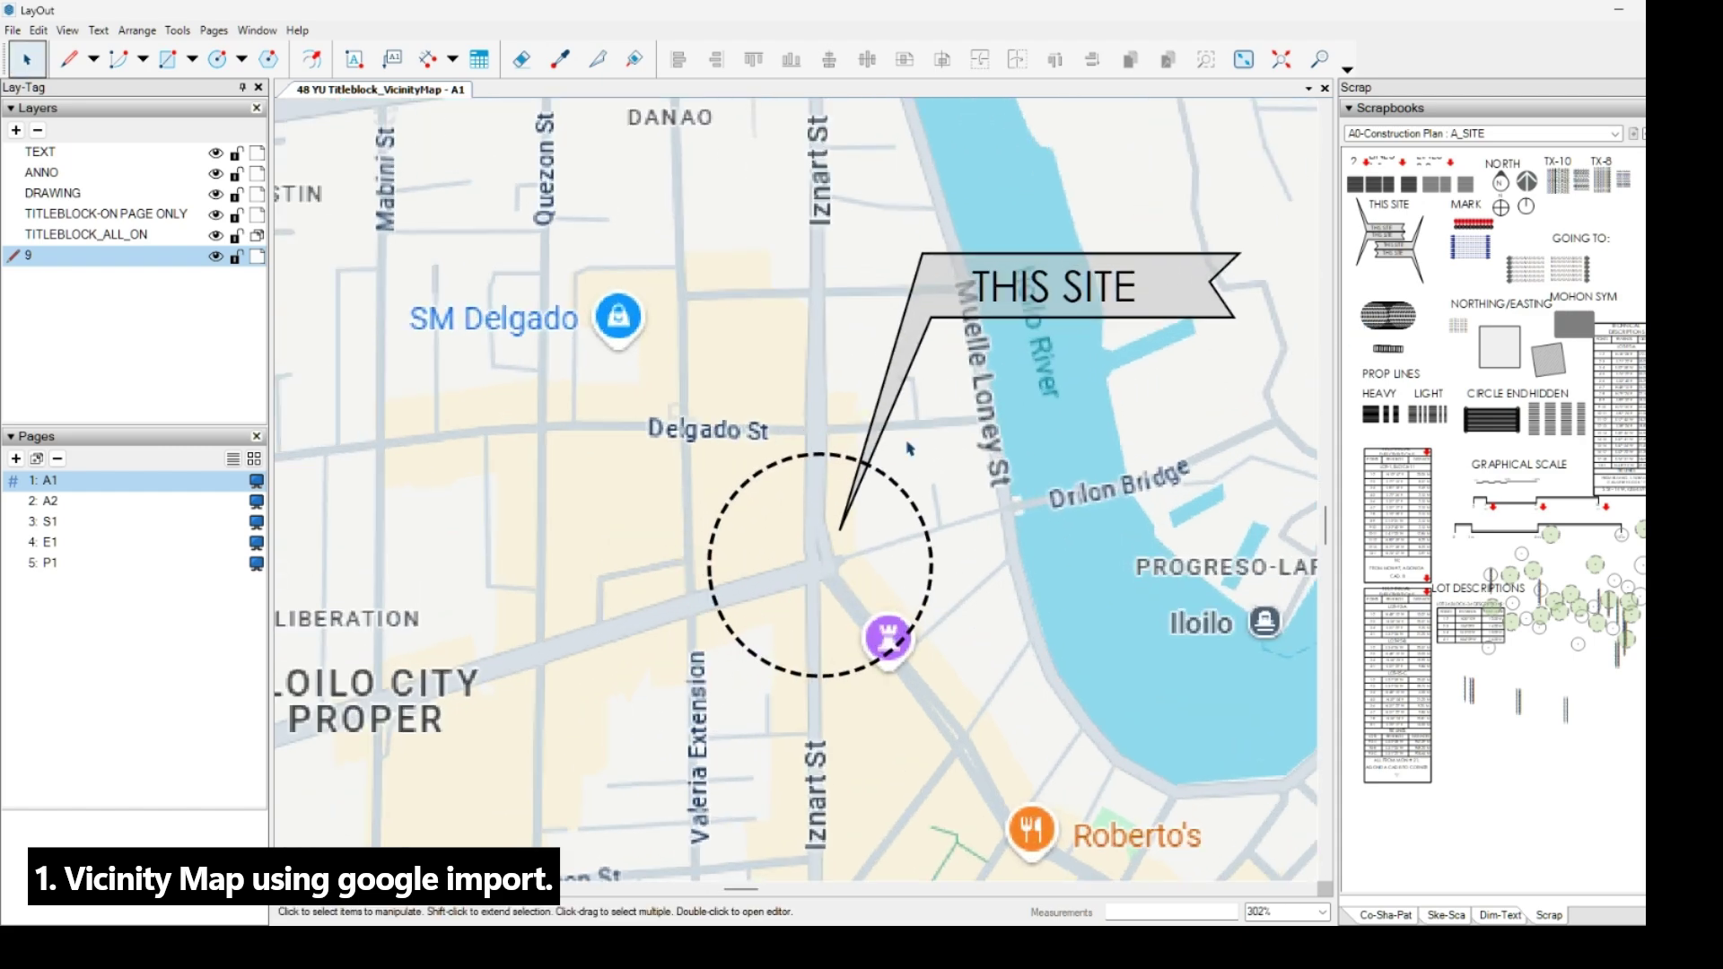
Place red pin markers from the scrapbook on the circled Iznart St junction and on General Luna St near Jalandoni St.
{"action": "scroll", "coordinate": [1010, 370], "scroll_direction": "down", "scroll_amount": 3}
{"action": "left_click", "coordinate": [1465, 227]}
{"action": "scroll", "coordinate": [908, 454], "scroll_direction": "up", "scroll_amount": 4}
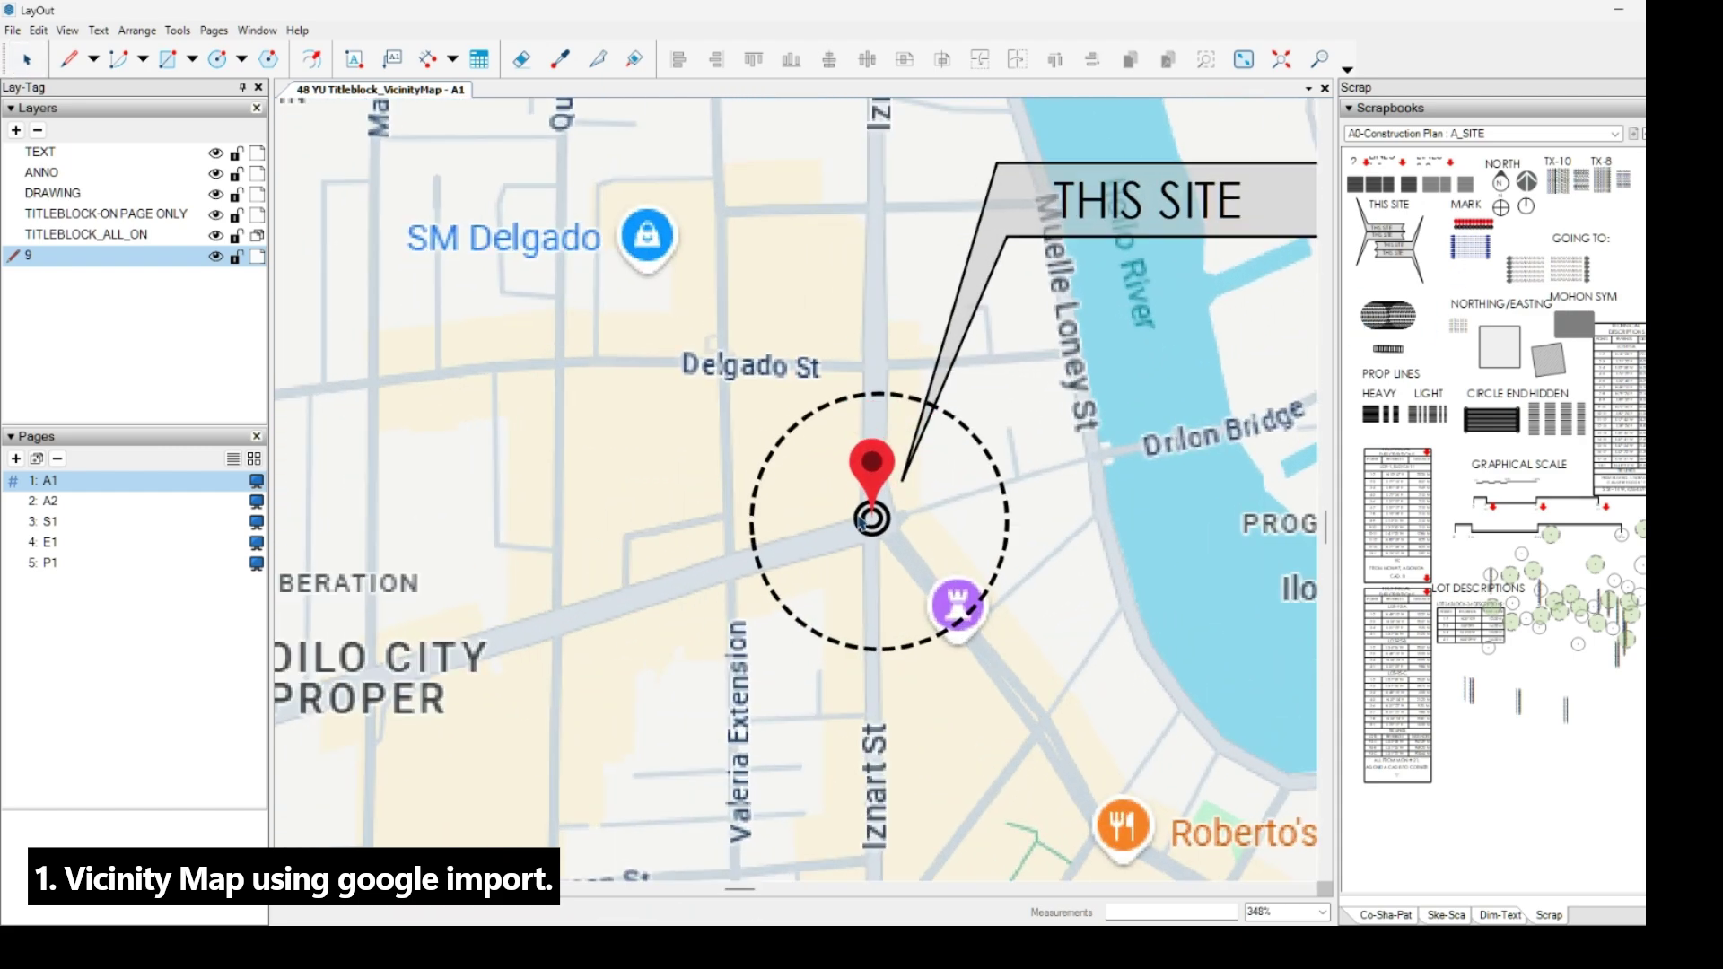
{"action": "left_click", "coordinate": [860, 519]}
{"action": "scroll", "coordinate": [860, 519], "scroll_direction": "down", "scroll_amount": 5}
{"action": "scroll", "coordinate": [489, 399], "scroll_direction": "up", "scroll_amount": 3}
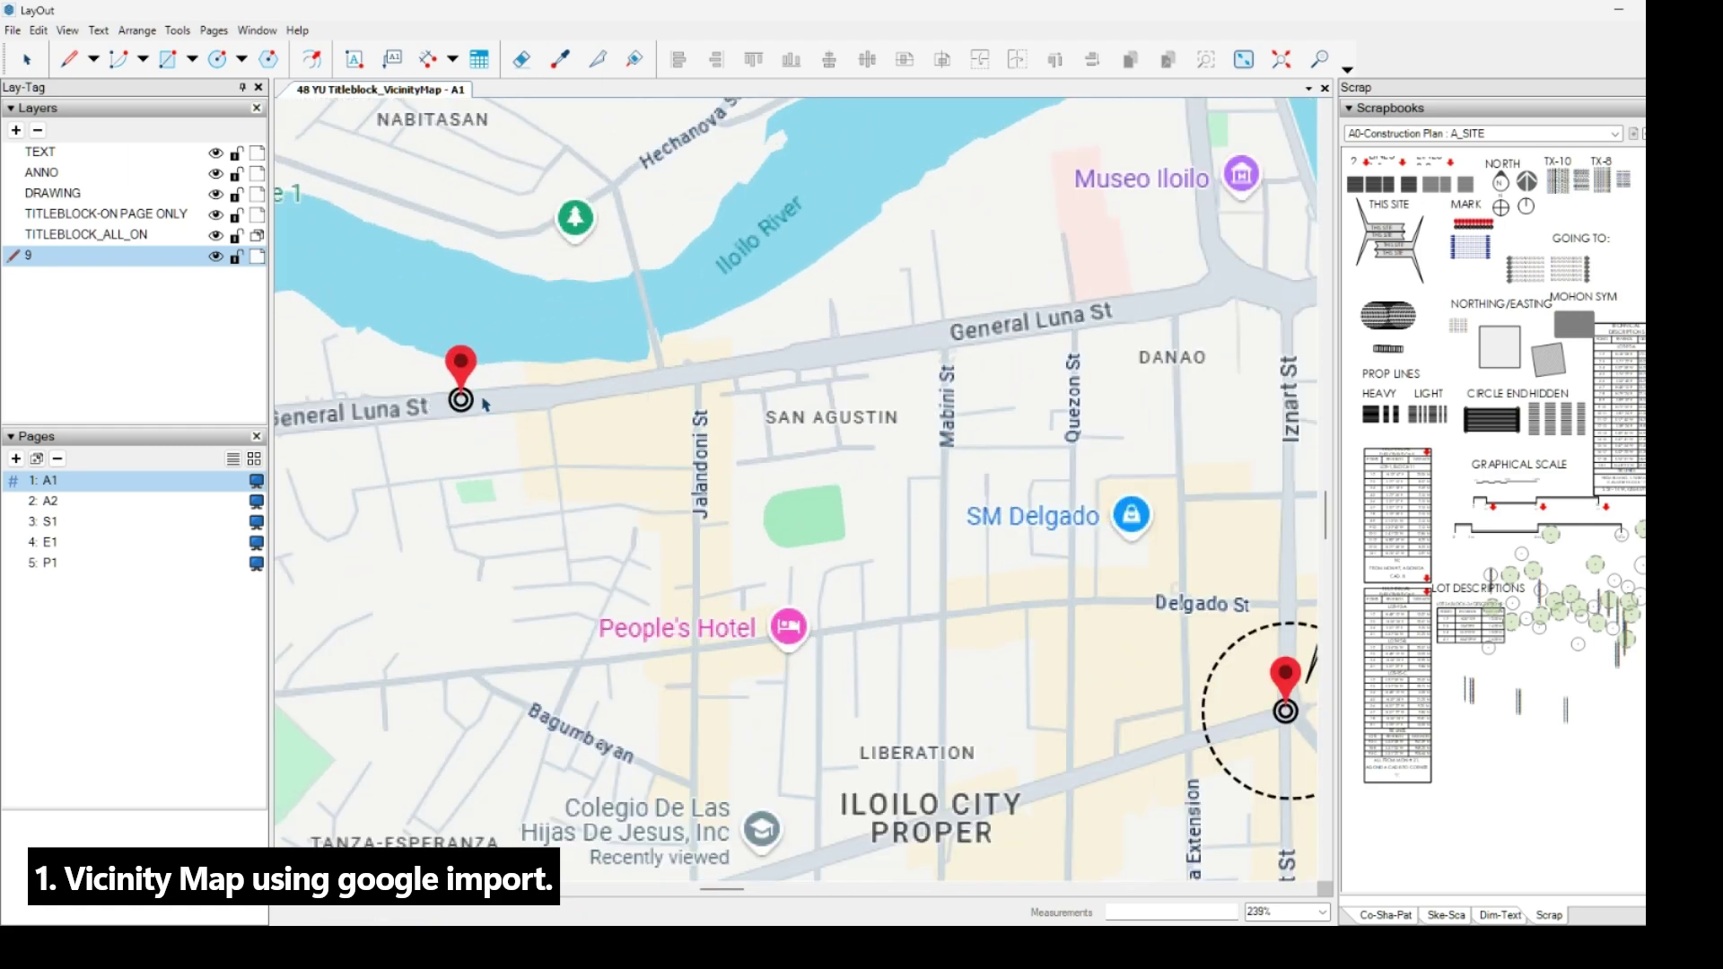
{"action": "left_click", "coordinate": [680, 377]}
Start the route line in the scrapbook's blue dotted arrow style from the Jalandoni St pin along General Luna St toward Iznart St.
{"action": "scroll", "coordinate": [607, 362], "scroll_direction": "down", "scroll_amount": 2}
{"action": "scroll", "coordinate": [644, 368], "scroll_direction": "up", "scroll_amount": 3}
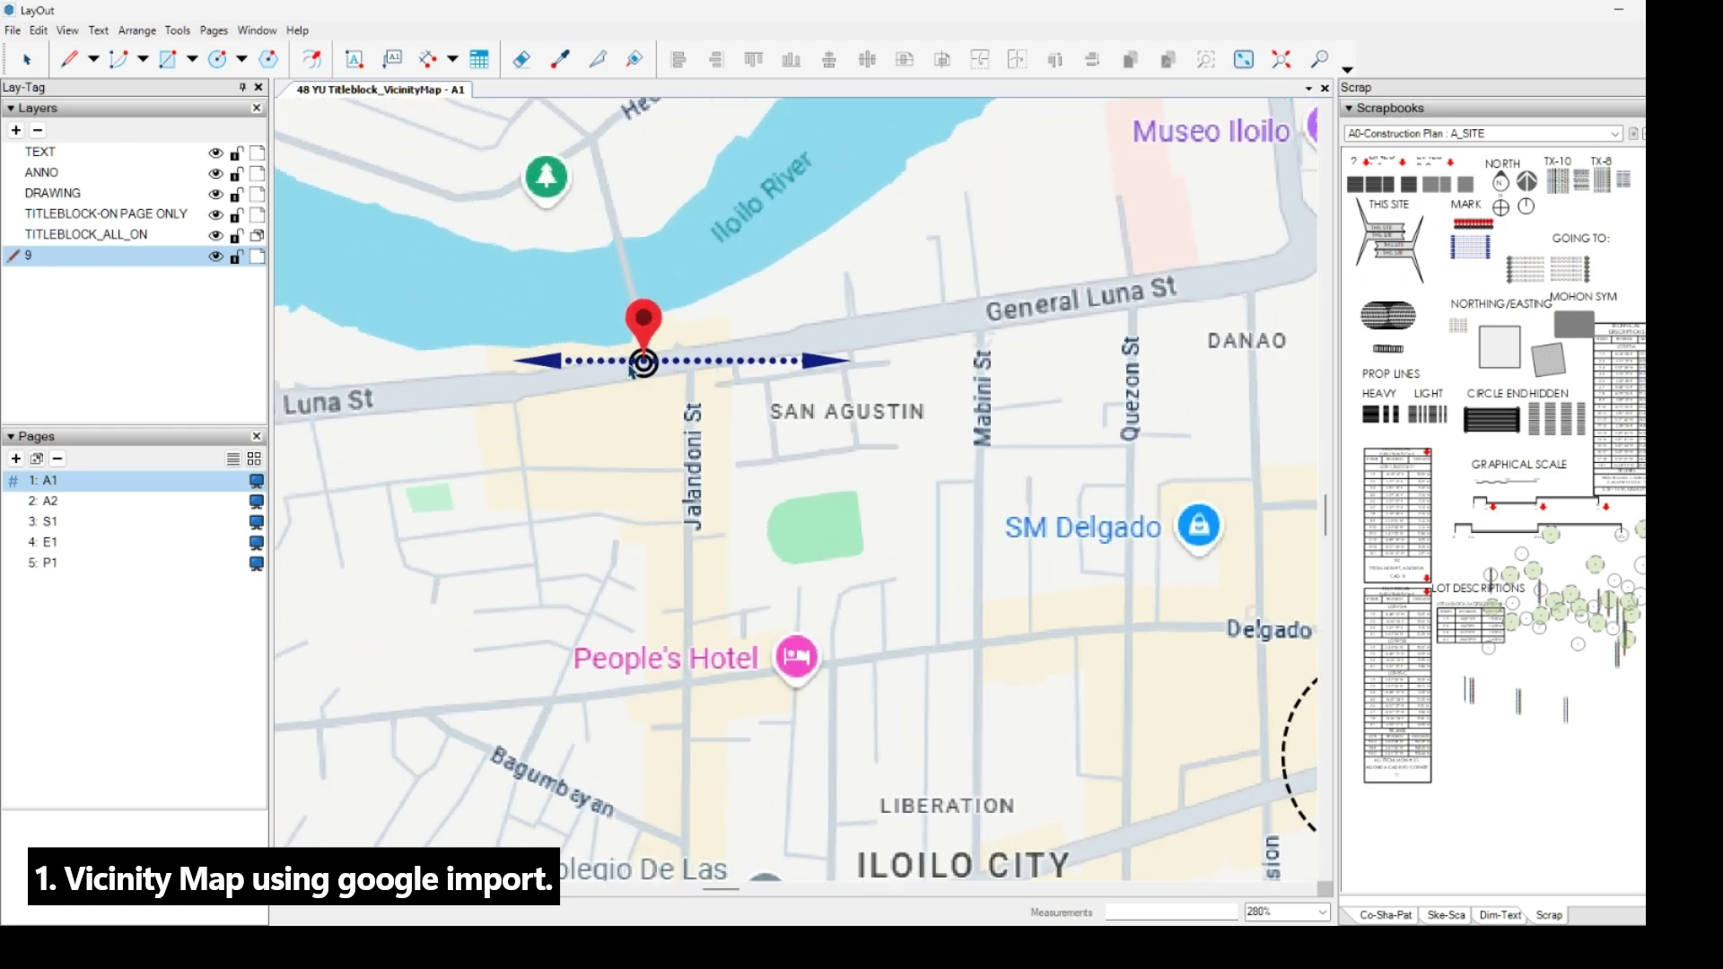
{"action": "key", "text": "l"}
{"action": "left_click", "coordinate": [1479, 262]}
{"action": "scroll", "coordinate": [644, 362], "scroll_direction": "up", "scroll_amount": 3}
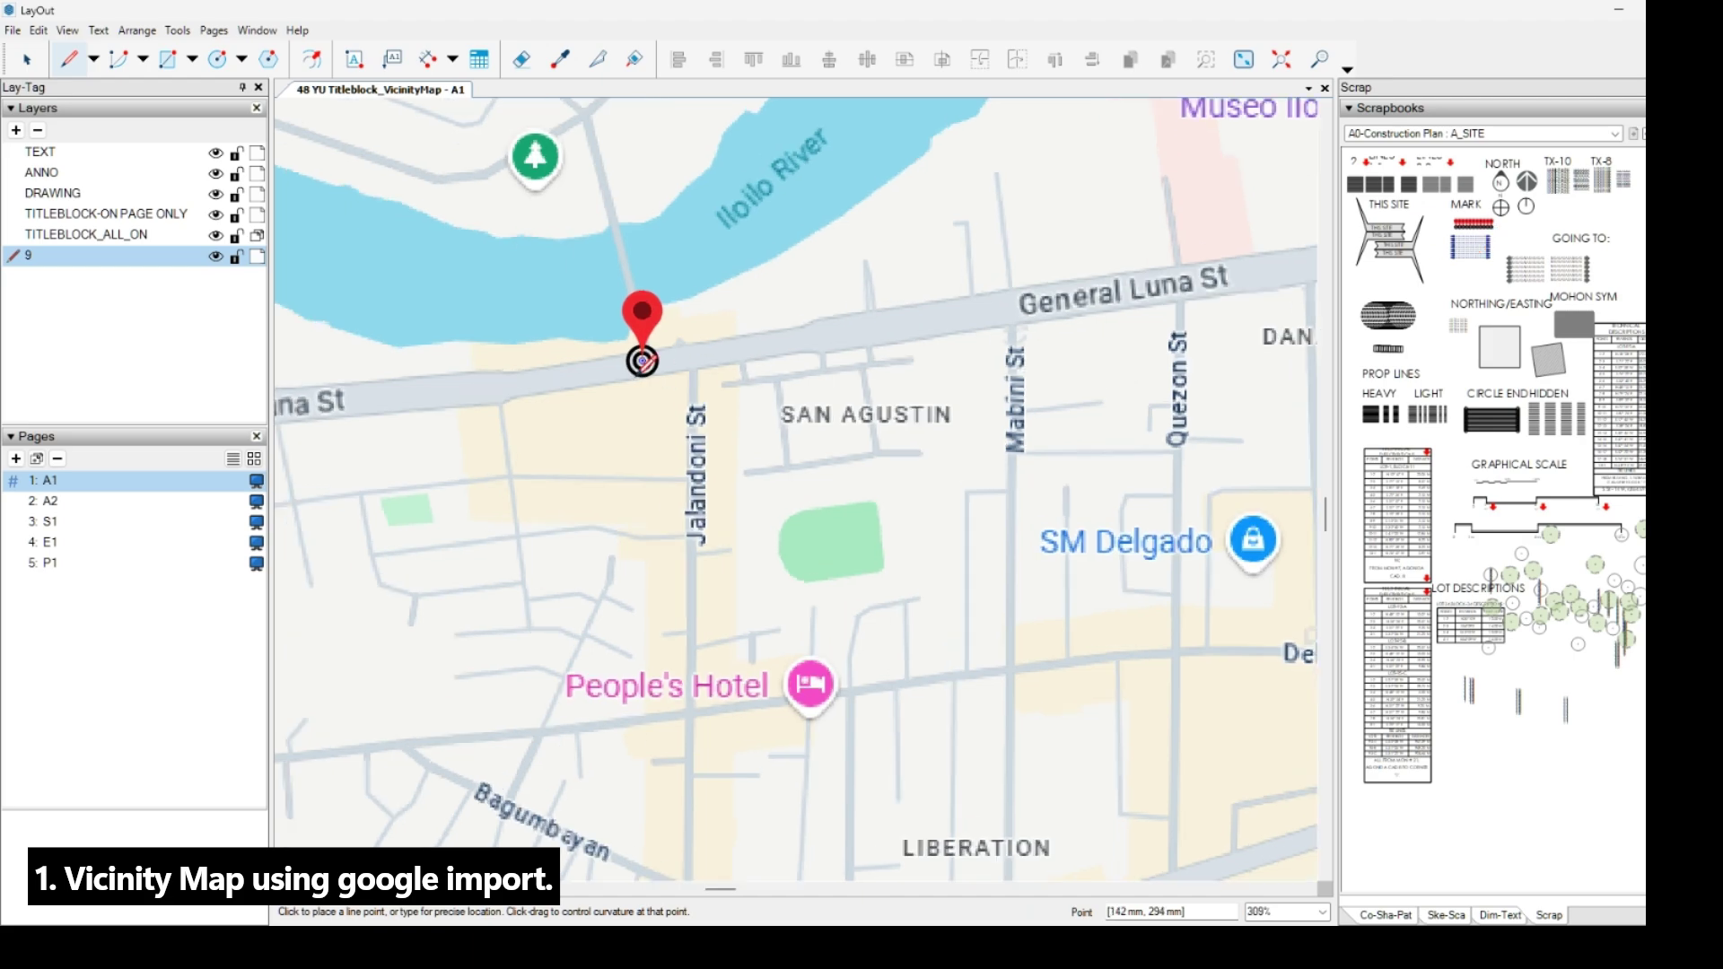
{"action": "left_click", "coordinate": [643, 361]}
{"action": "scroll", "coordinate": [557, 373], "scroll_direction": "down", "scroll_amount": 4}
{"action": "middle_click_drag", "start_coordinate": [1158, 285], "coordinate": [777, 271]}
{"action": "scroll", "coordinate": [778, 270], "scroll_direction": "up", "scroll_amount": 2}
{"action": "left_click", "coordinate": [778, 269]}
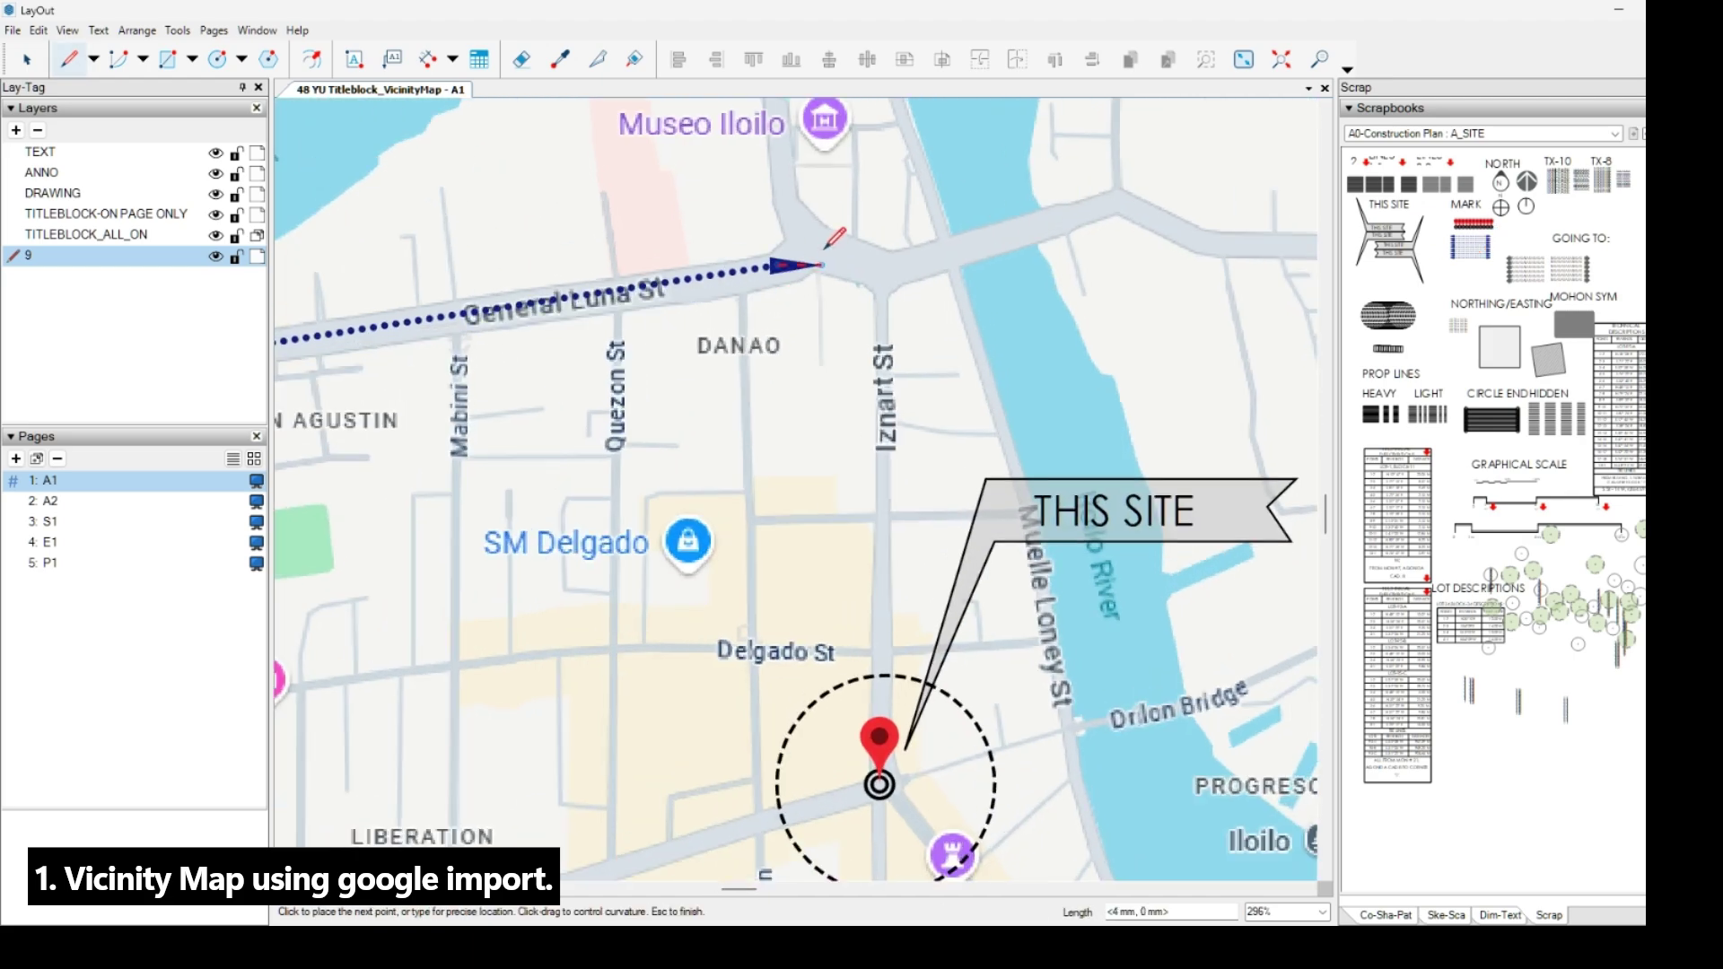
Continue the route line around the General Luna St junction and down Iznart St, ending it at the pin in the dashed circle.
{"action": "scroll", "coordinate": [825, 249], "scroll_direction": "up", "scroll_amount": 3}
{"action": "left_click", "coordinate": [813, 242]}
{"action": "left_click", "coordinate": [909, 293]}
{"action": "scroll", "coordinate": [910, 293], "scroll_direction": "down", "scroll_amount": 3}
{"action": "middle_click_drag", "start_coordinate": [917, 769], "coordinate": [906, 577]}
{"action": "scroll", "coordinate": [907, 578], "scroll_direction": "up", "scroll_amount": 1}
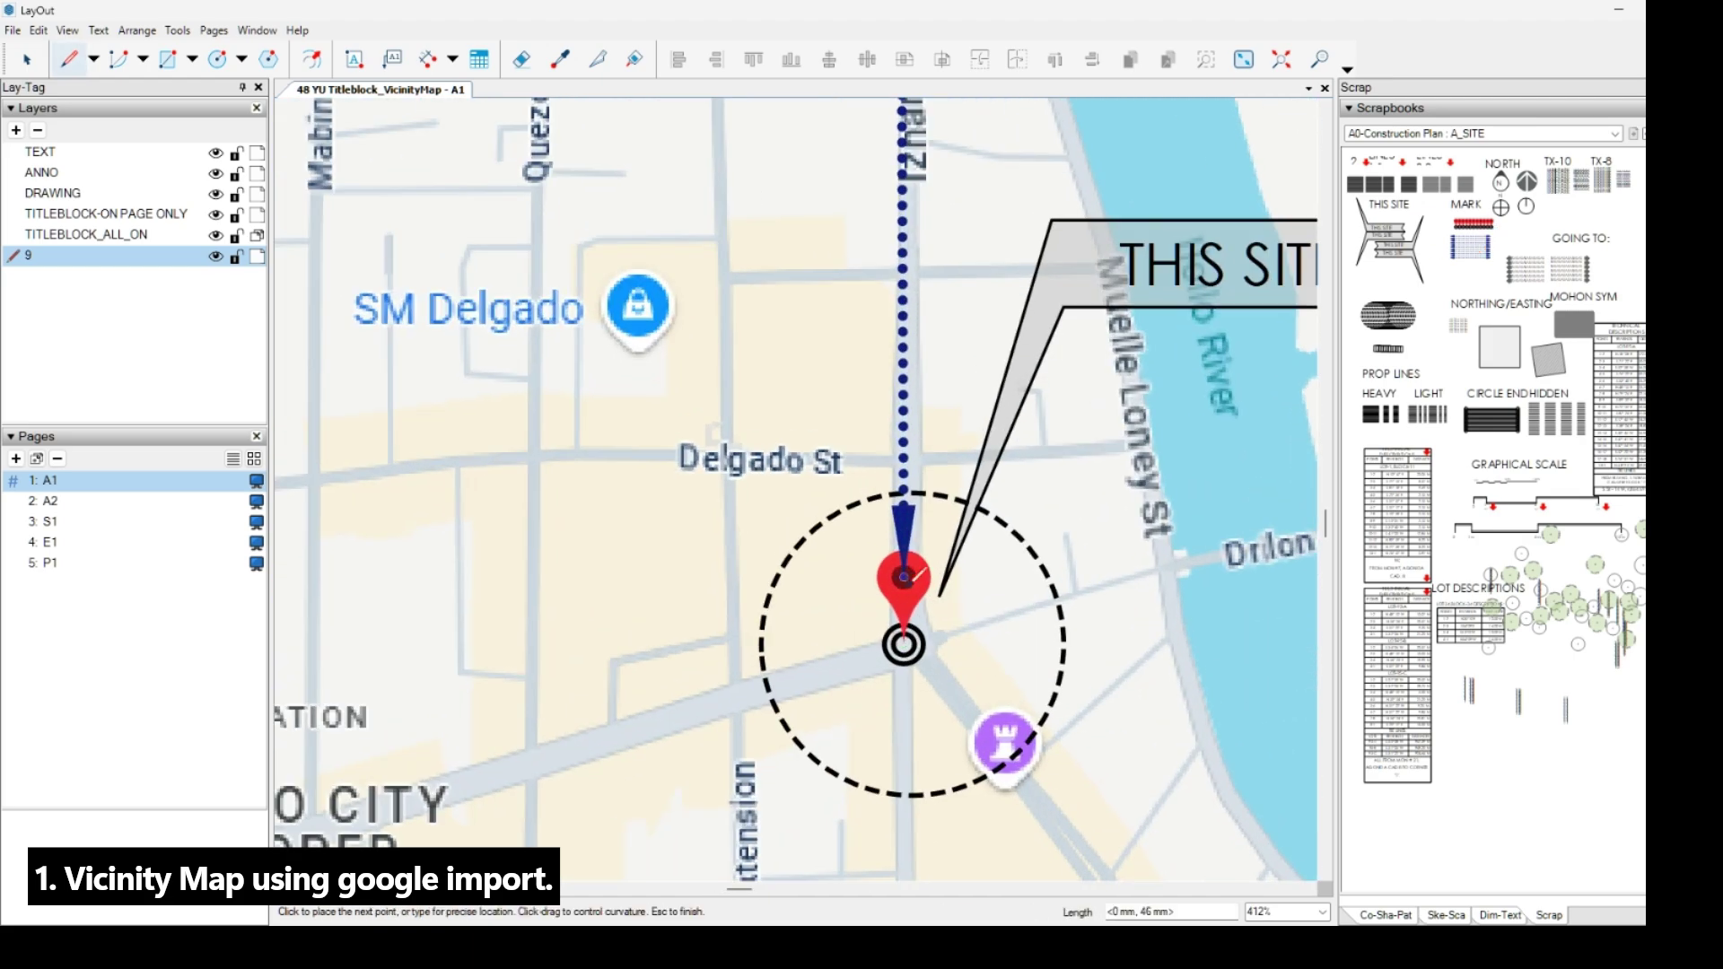
{"action": "key", "text": "space"}
{"action": "scroll", "coordinate": [1124, 514], "scroll_direction": "down", "scroll_amount": 7}
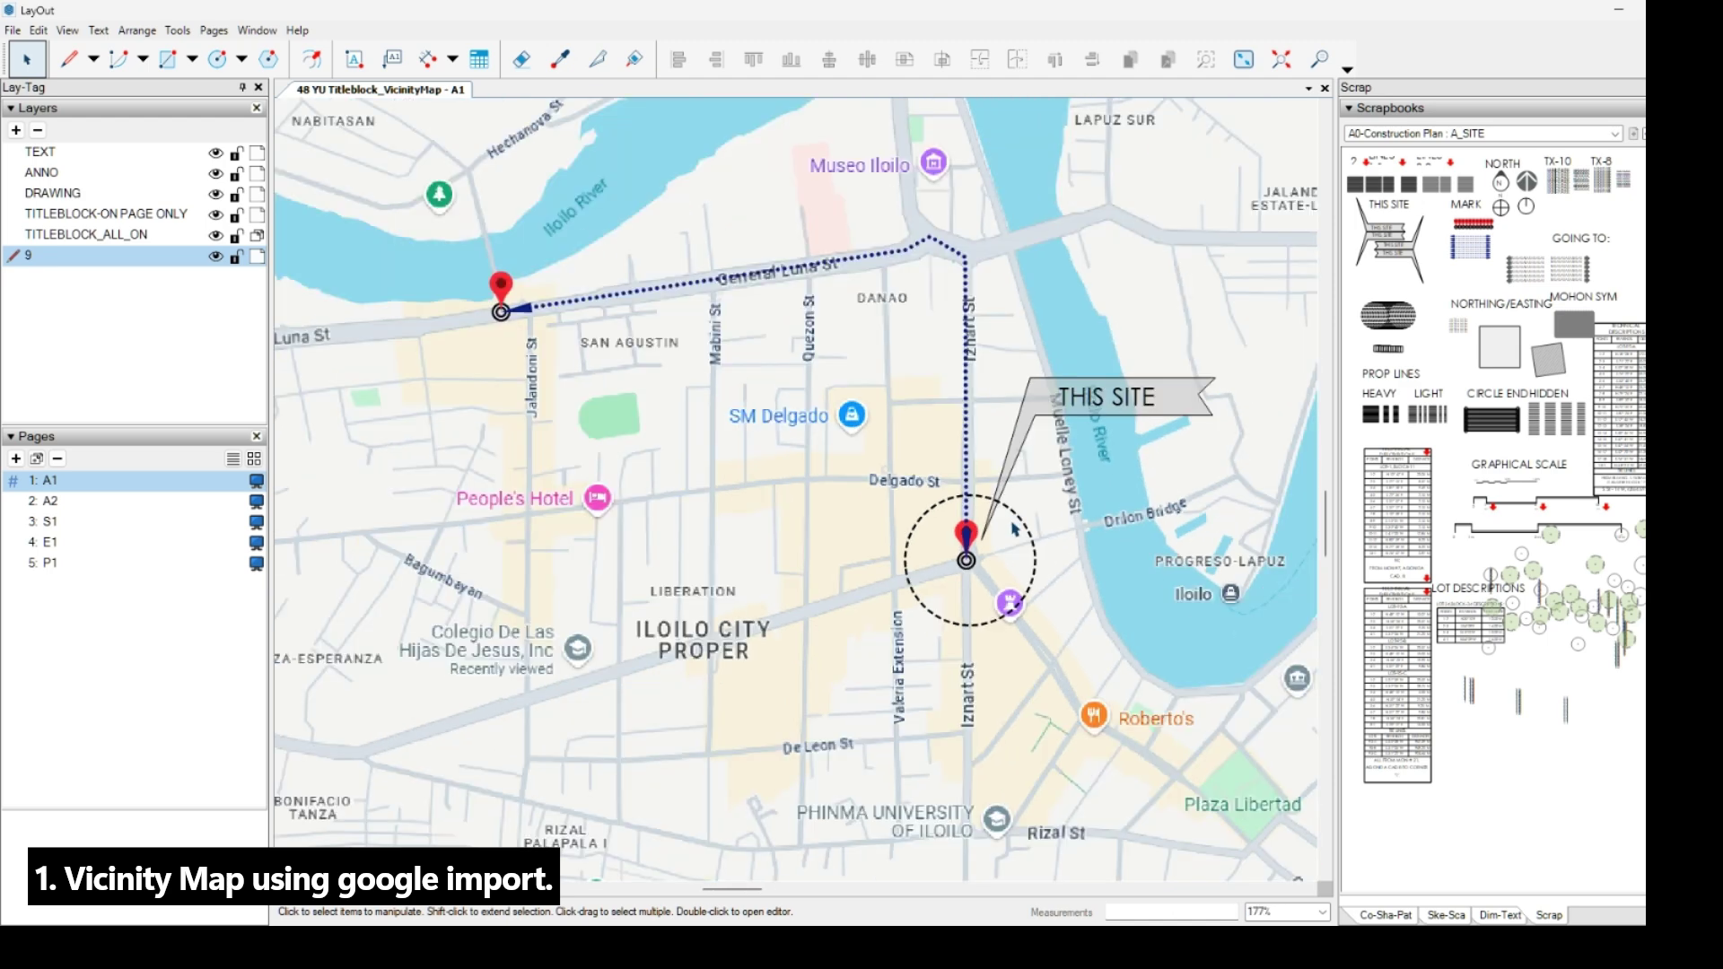
Place the scrapbook's north arrow beside the map's upper-left corner.
{"action": "left_click", "coordinate": [1502, 184]}
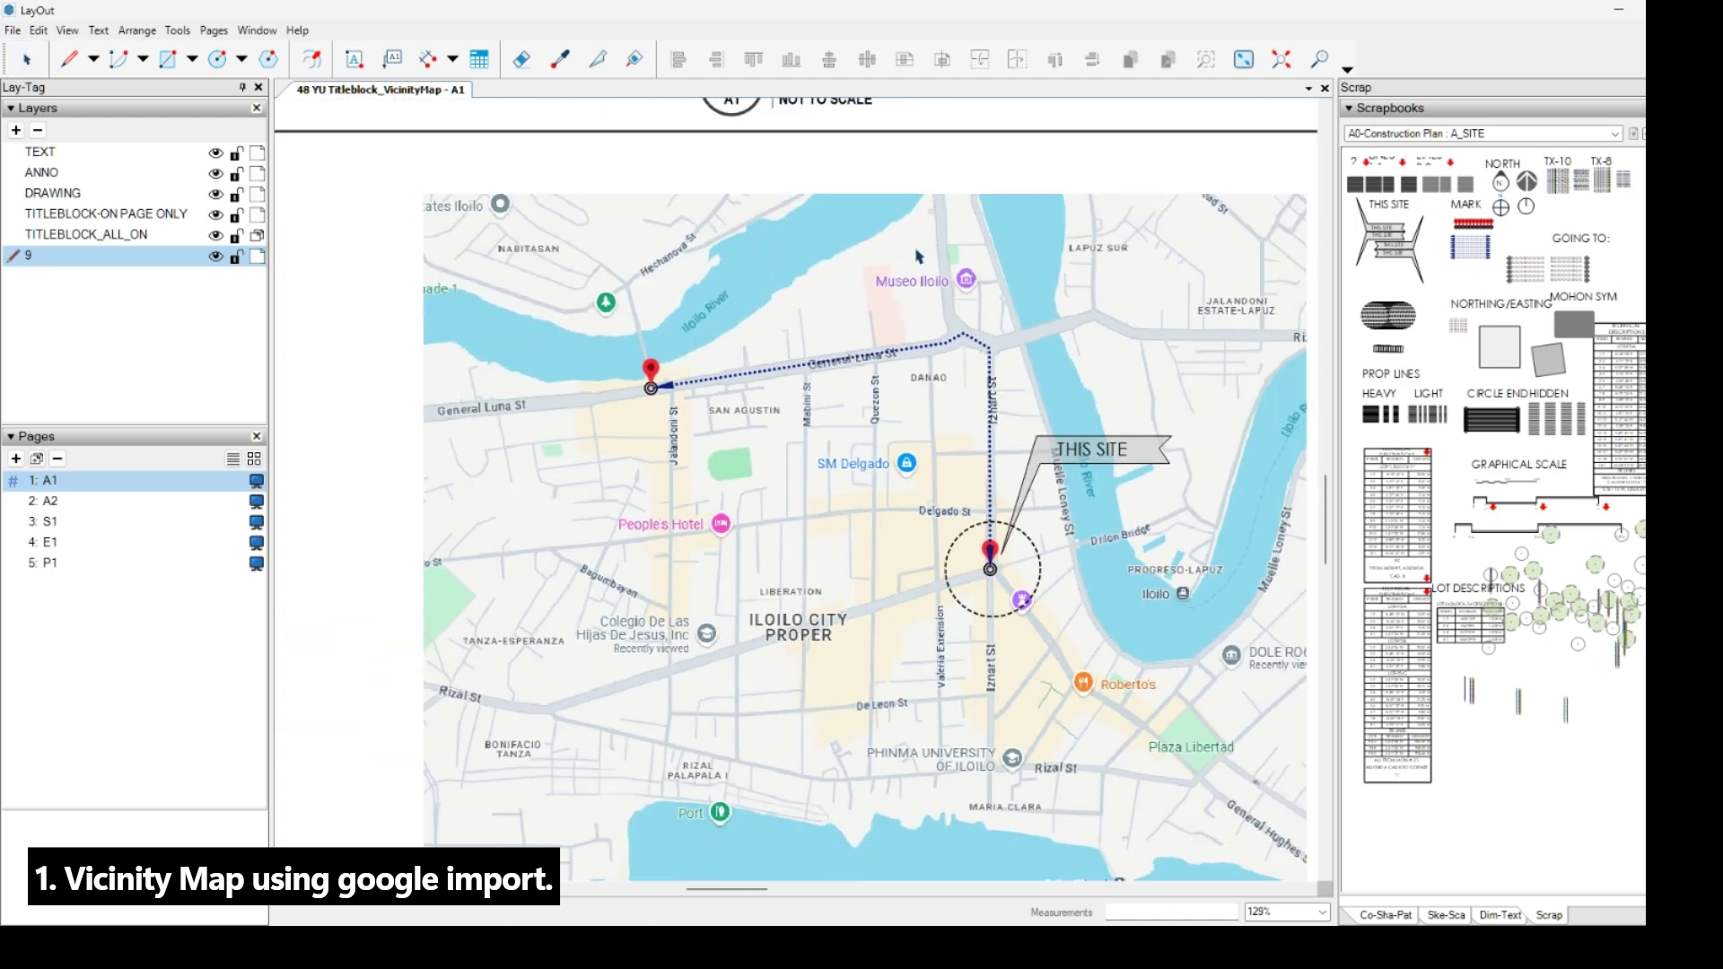
{"action": "middle_click_drag", "start_coordinate": [916, 254], "coordinate": [915, 343]}
{"action": "left_click", "coordinate": [362, 329]}
{"action": "key", "text": "space"}
{"action": "scroll", "coordinate": [640, 534], "scroll_direction": "down", "scroll_amount": 3}
{"action": "middle_click_drag", "start_coordinate": [640, 534], "coordinate": [653, 394]}
{"action": "scroll", "coordinate": [646, 465], "scroll_direction": "up", "scroll_amount": 1}
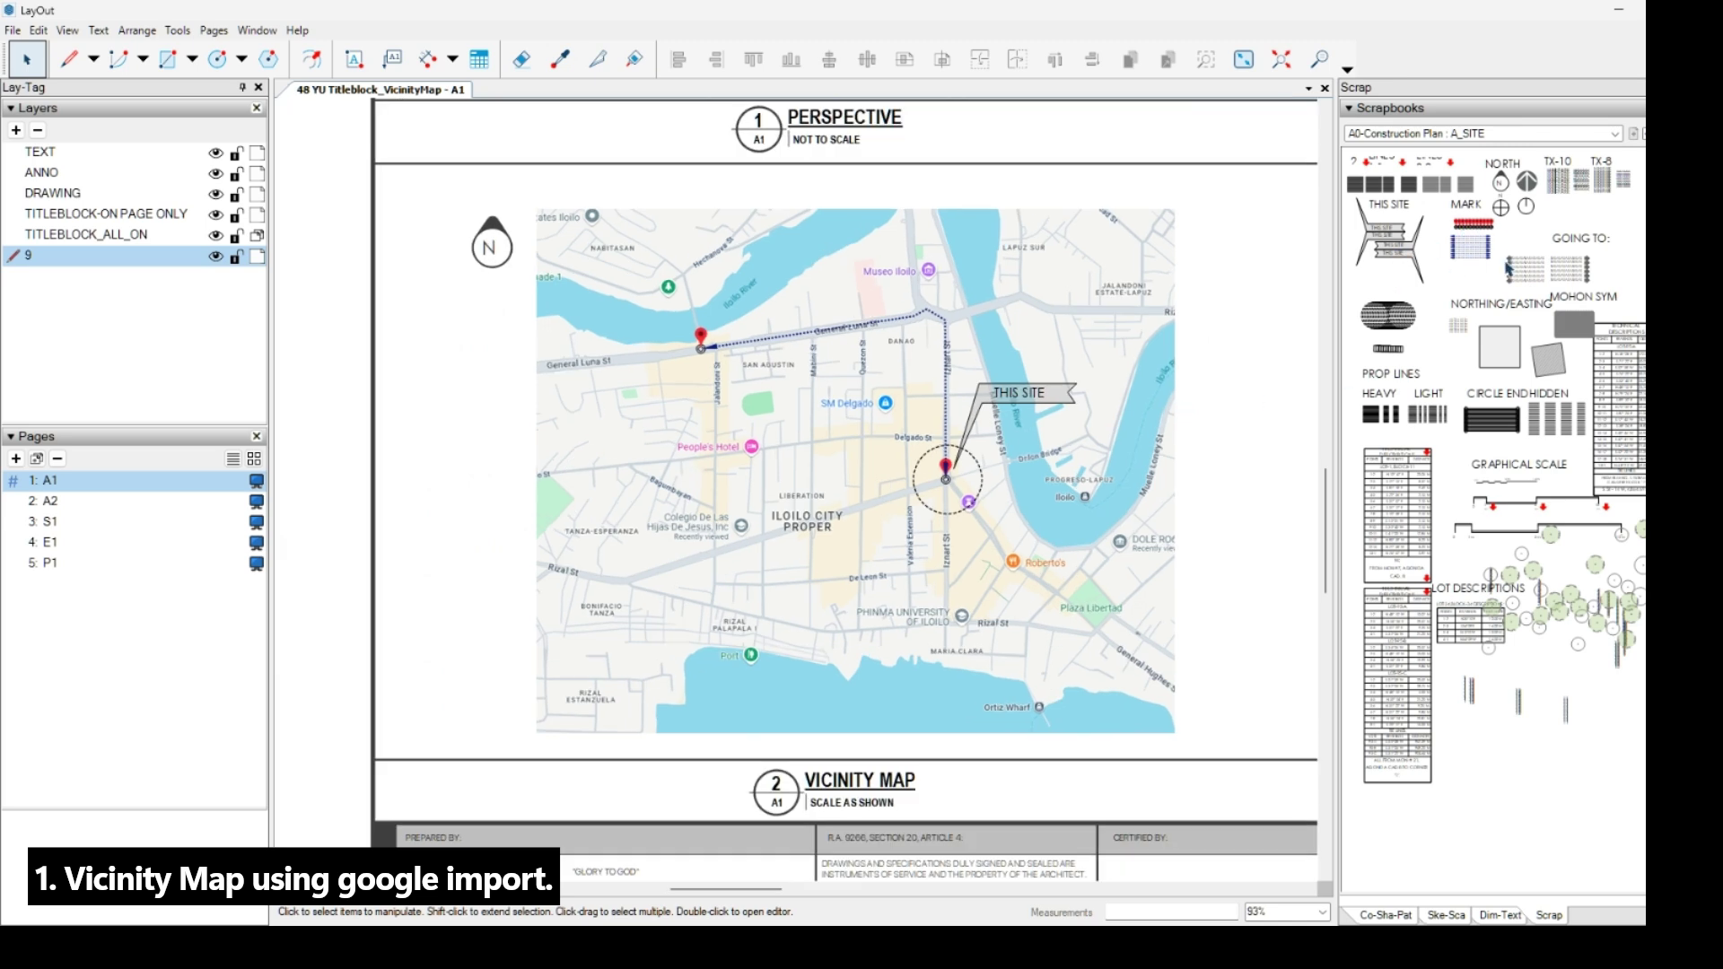
Place the left-pointing direction symbol at the west end of General Luna St and label it TO MOLO.
{"action": "left_click_drag", "start_coordinate": [1508, 268], "coordinate": [848, 349]}
{"action": "scroll", "coordinate": [458, 353], "scroll_direction": "up", "scroll_amount": 5}
{"action": "scroll", "coordinate": [484, 368], "scroll_direction": "up", "scroll_amount": 1}
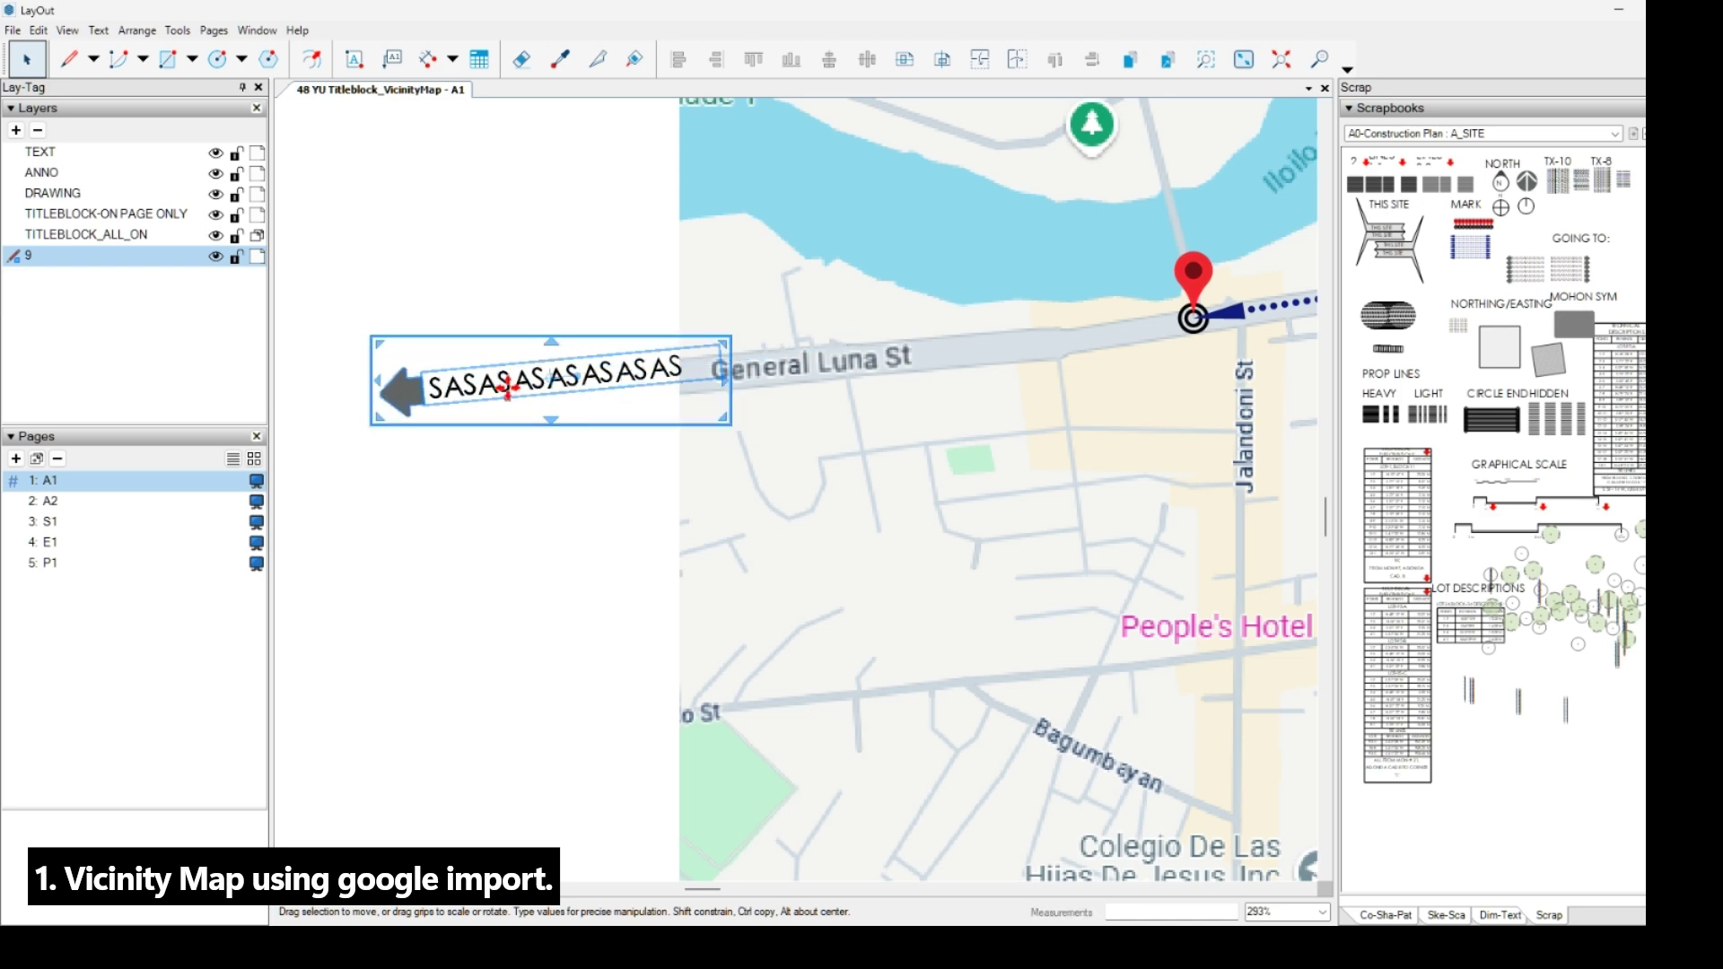
{"action": "double_click", "coordinate": [508, 387]}
{"action": "type", "text": "t"}
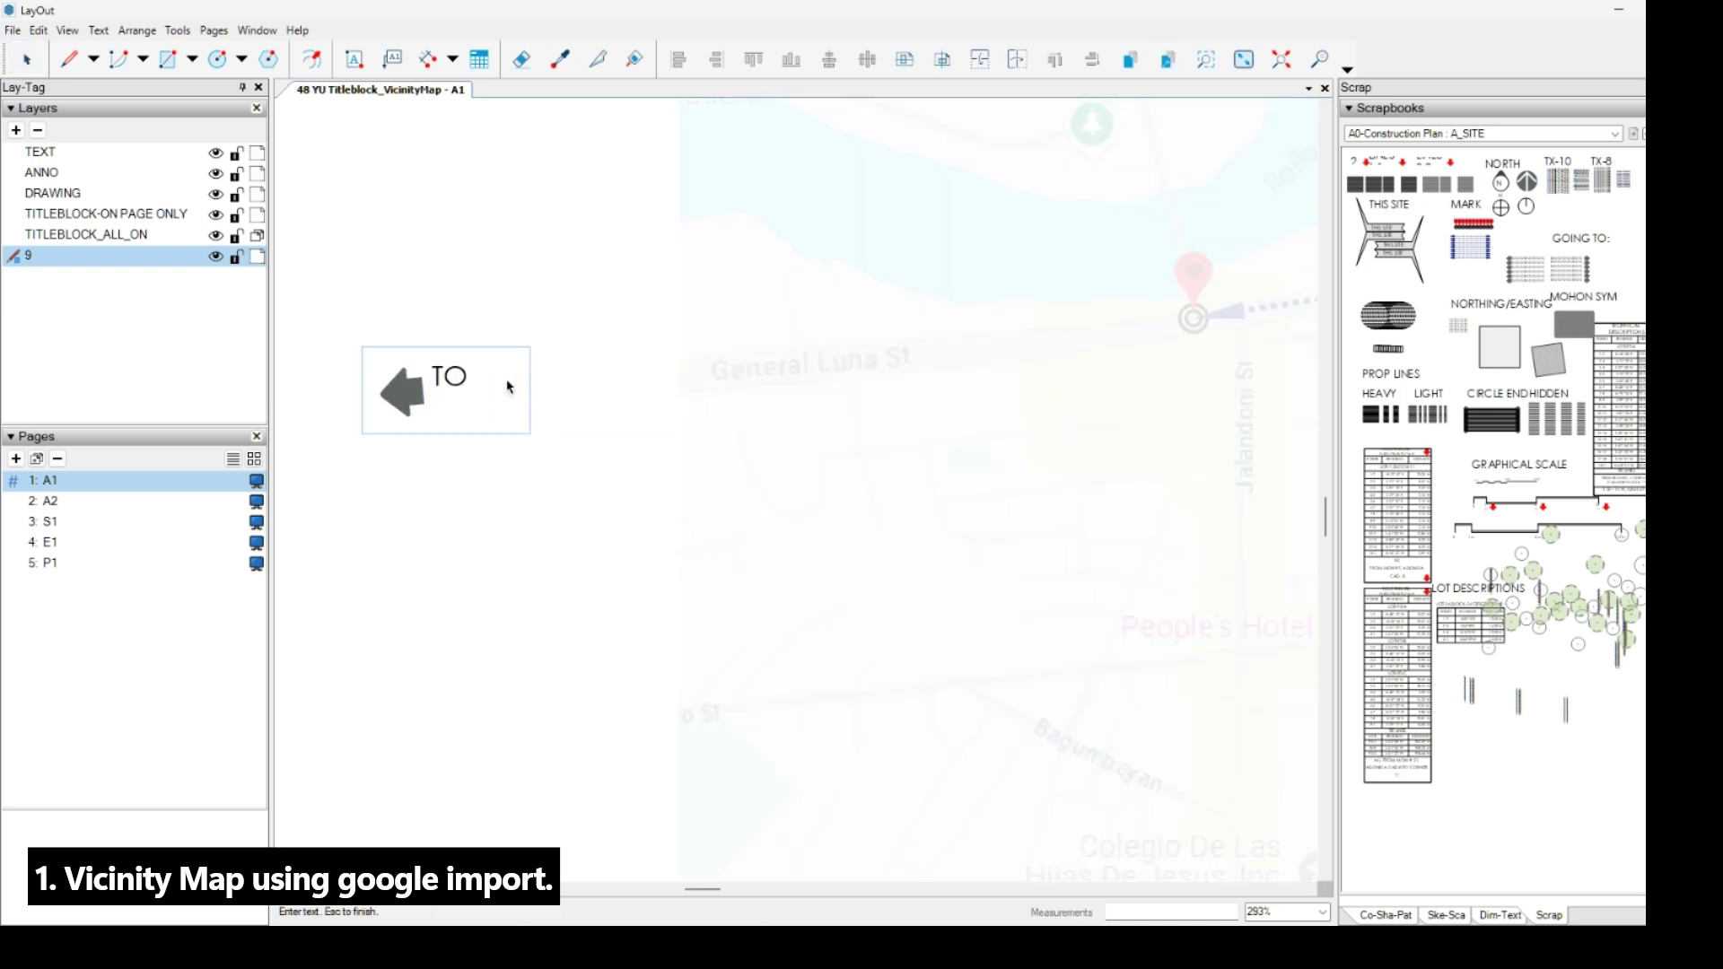
{"action": "type", "text": "O MOLO"}
{"action": "left_click", "coordinate": [577, 324]}
{"action": "scroll", "coordinate": [569, 323], "scroll_direction": "down", "scroll_amount": 7}
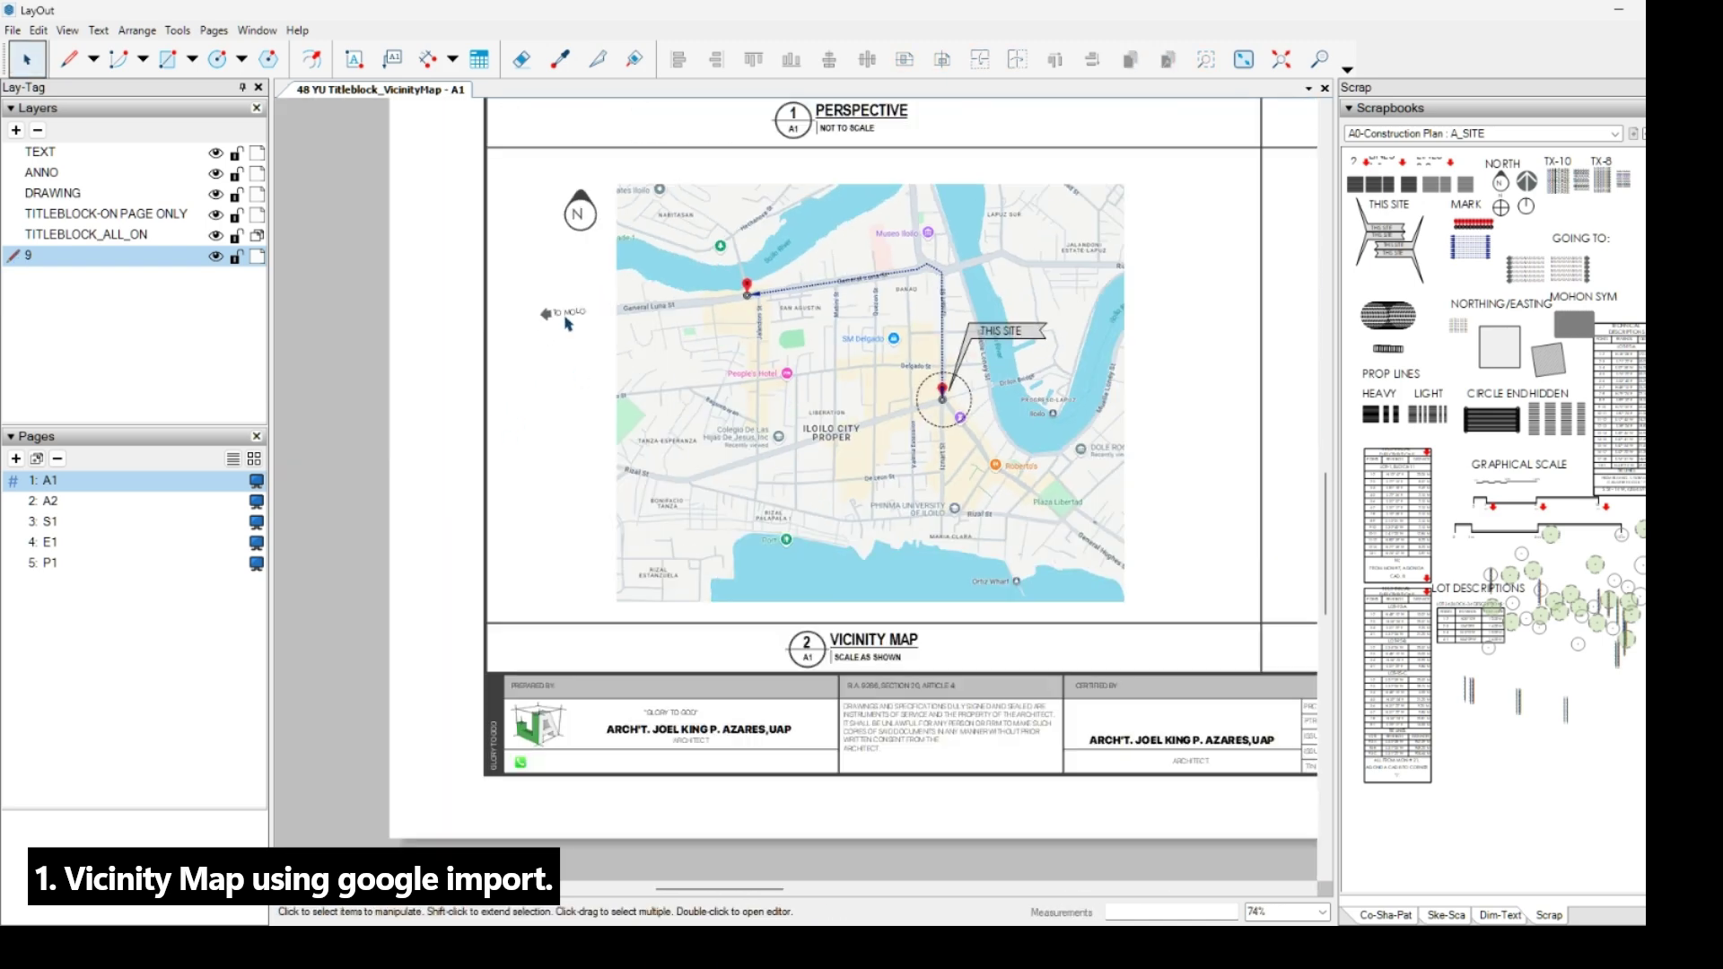
Copy the TO MOLO symbol to the west end of Rizal St and tilt it for that road.
{"action": "scroll", "coordinate": [564, 318], "scroll_direction": "up", "scroll_amount": 5}
{"action": "left_click", "coordinate": [562, 307]}
{"action": "left_click_drag", "start_coordinate": [564, 308], "coordinate": [828, 582]}
{"action": "scroll", "coordinate": [671, 285], "scroll_direction": "down", "scroll_amount": 1}
{"action": "scroll", "coordinate": [659, 545], "scroll_direction": "up", "scroll_amount": 5}
{"action": "scroll", "coordinate": [572, 496], "scroll_direction": "up", "scroll_amount": 1}
{"action": "left_click_drag", "start_coordinate": [703, 542], "coordinate": [752, 544]}
{"action": "left_click", "coordinate": [646, 593]}
{"action": "scroll", "coordinate": [646, 575], "scroll_direction": "down", "scroll_amount": 6}
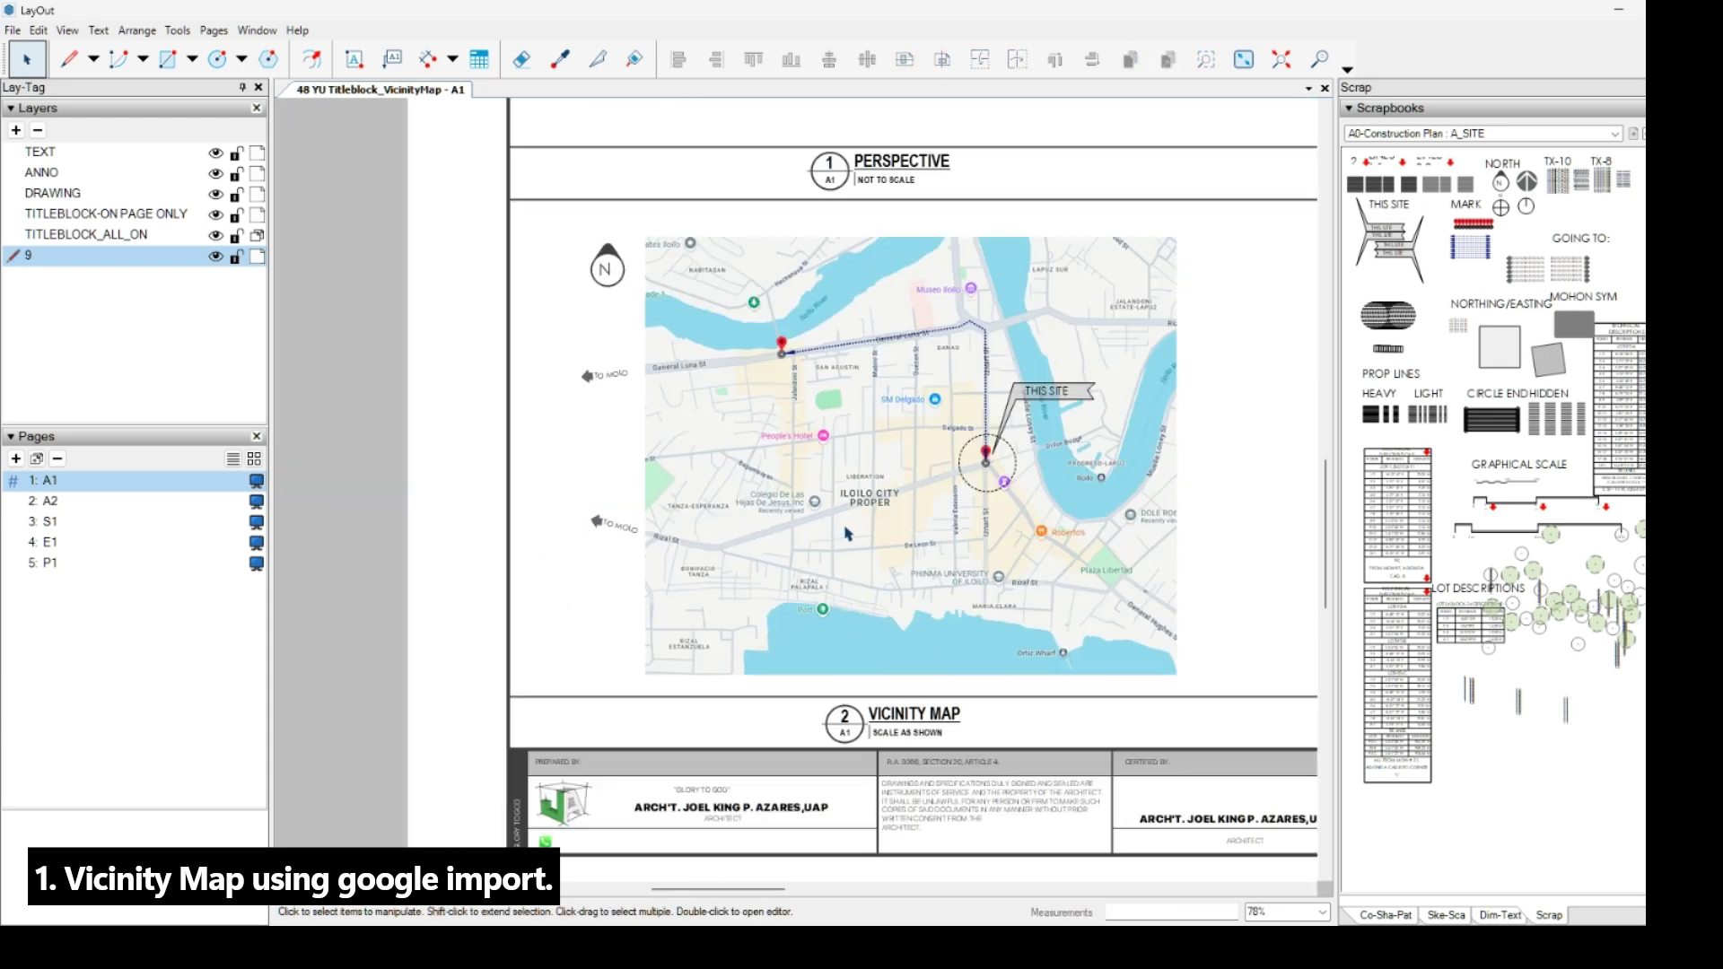
Place the right-pointing direction symbol at the map's east edge beside Rizal St and label it LAPAZ.
{"action": "scroll", "coordinate": [951, 583], "scroll_direction": "up", "scroll_amount": 2}
{"action": "scroll", "coordinate": [1138, 346], "scroll_direction": "up", "scroll_amount": 2}
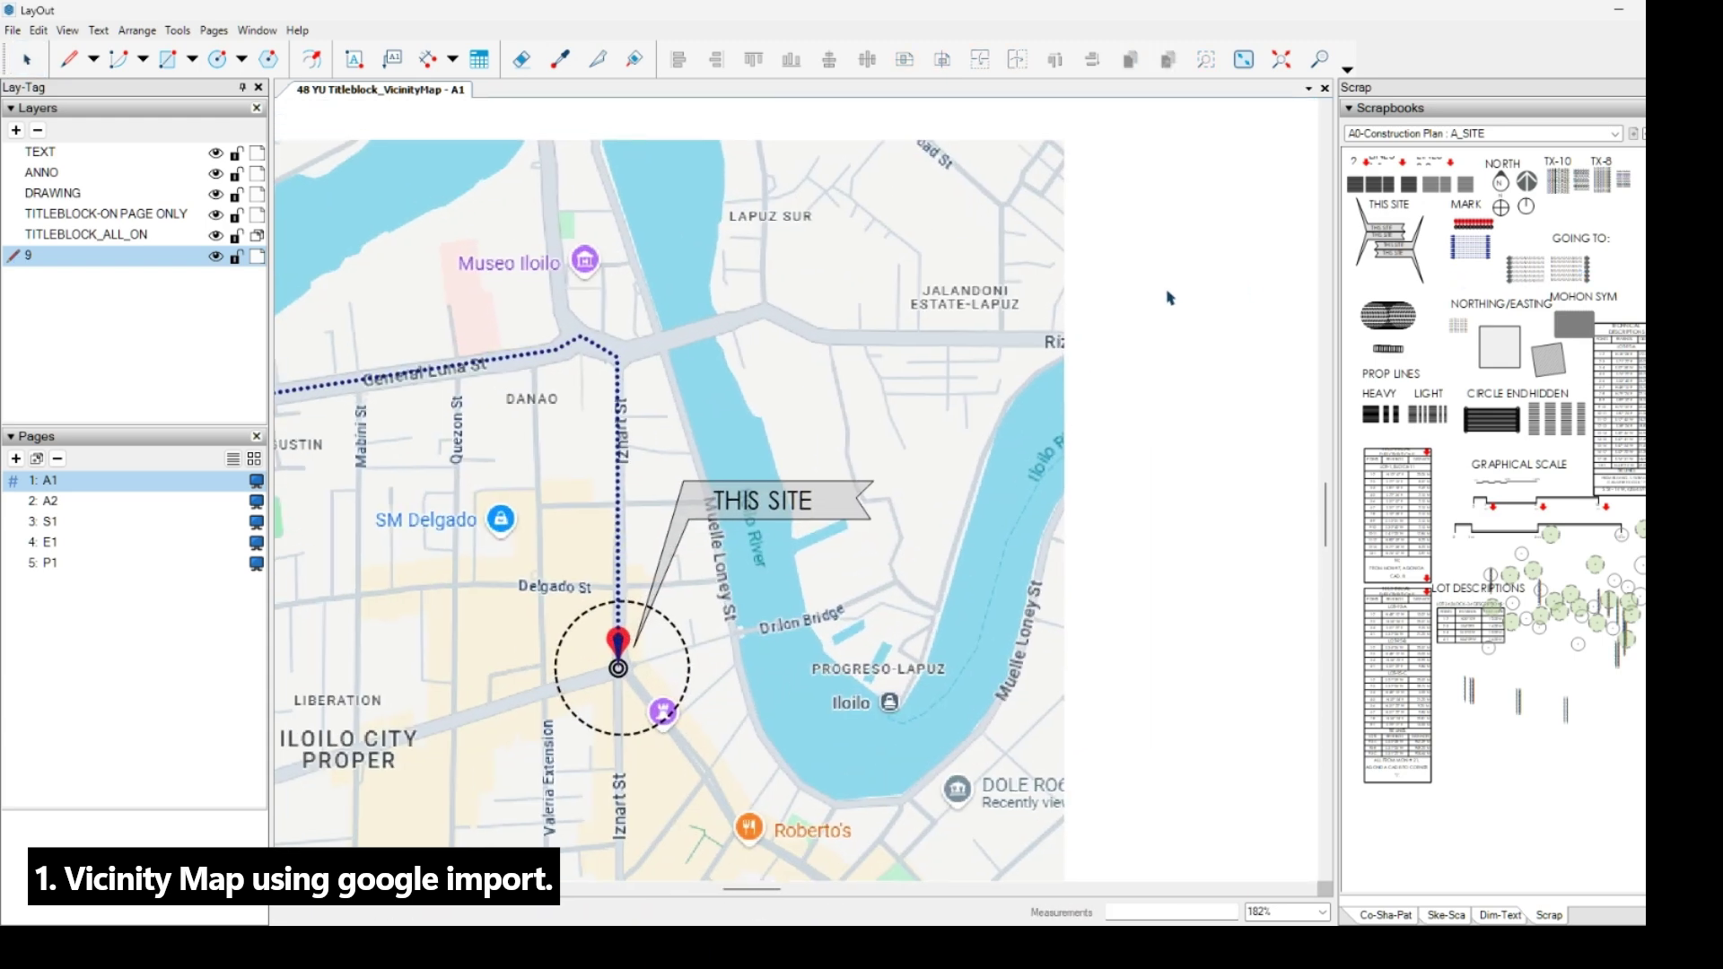
{"action": "scroll", "coordinate": [1059, 373], "scroll_direction": "up", "scroll_amount": 4}
{"action": "double_click", "coordinate": [1059, 372]}
{"action": "key", "text": "ctrl+a"}
{"action": "key", "text": "Delete"}
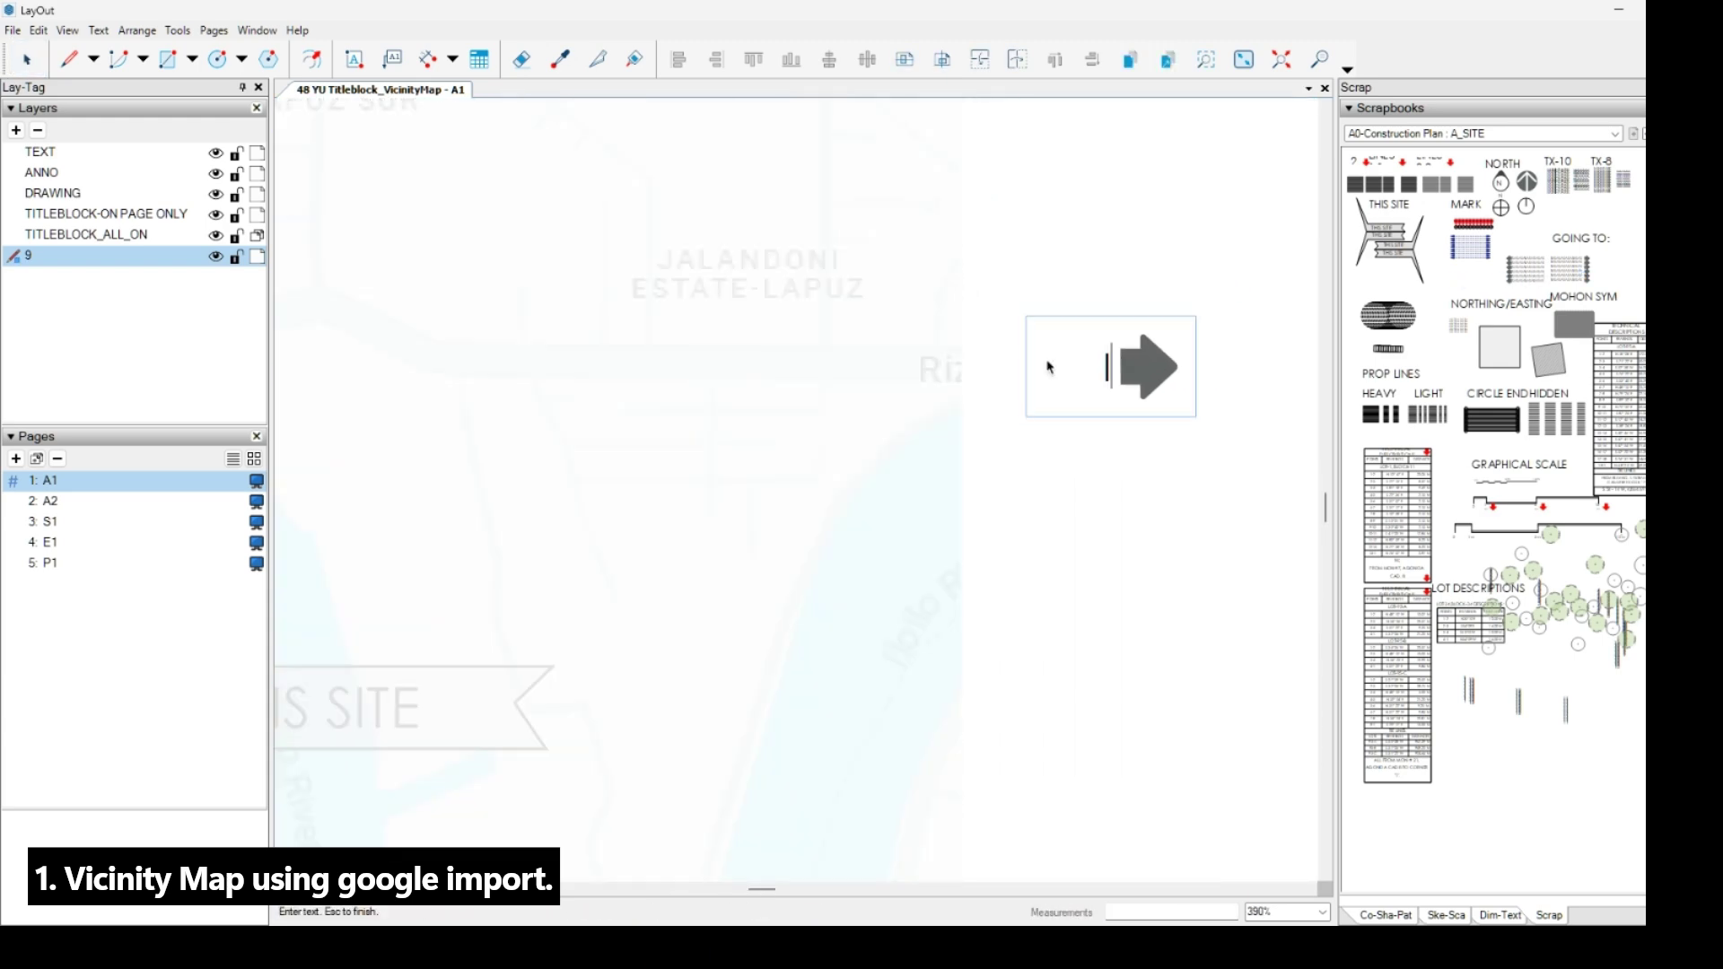
{"action": "type", "text": "LAPAZ"}
{"action": "key", "text": "Escape"}
{"action": "scroll", "coordinate": [1050, 500], "scroll_direction": "down", "scroll_amount": 5}
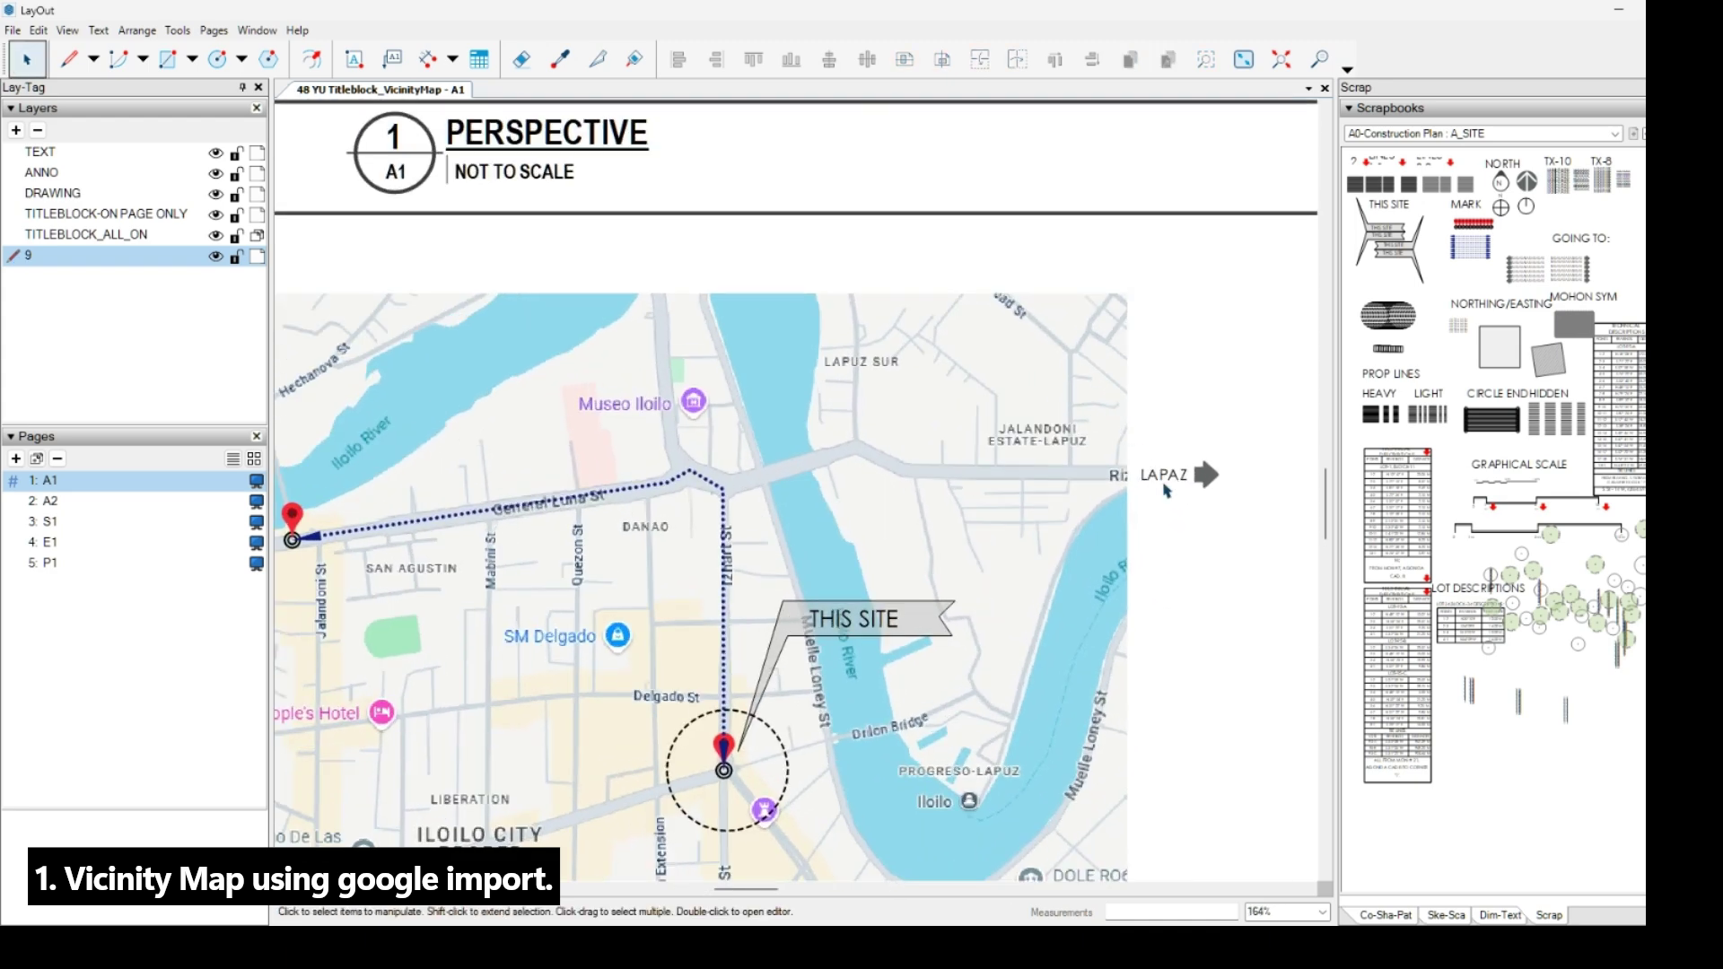
Copy the LAPAZ symbol above the road north of Museo Iloilo, rotate its arrow upward and relabel it JARO.
{"action": "left_click_drag", "start_coordinate": [1139, 474], "coordinate": [604, 246]}
{"action": "scroll", "coordinate": [628, 242], "scroll_direction": "up", "scroll_amount": 4}
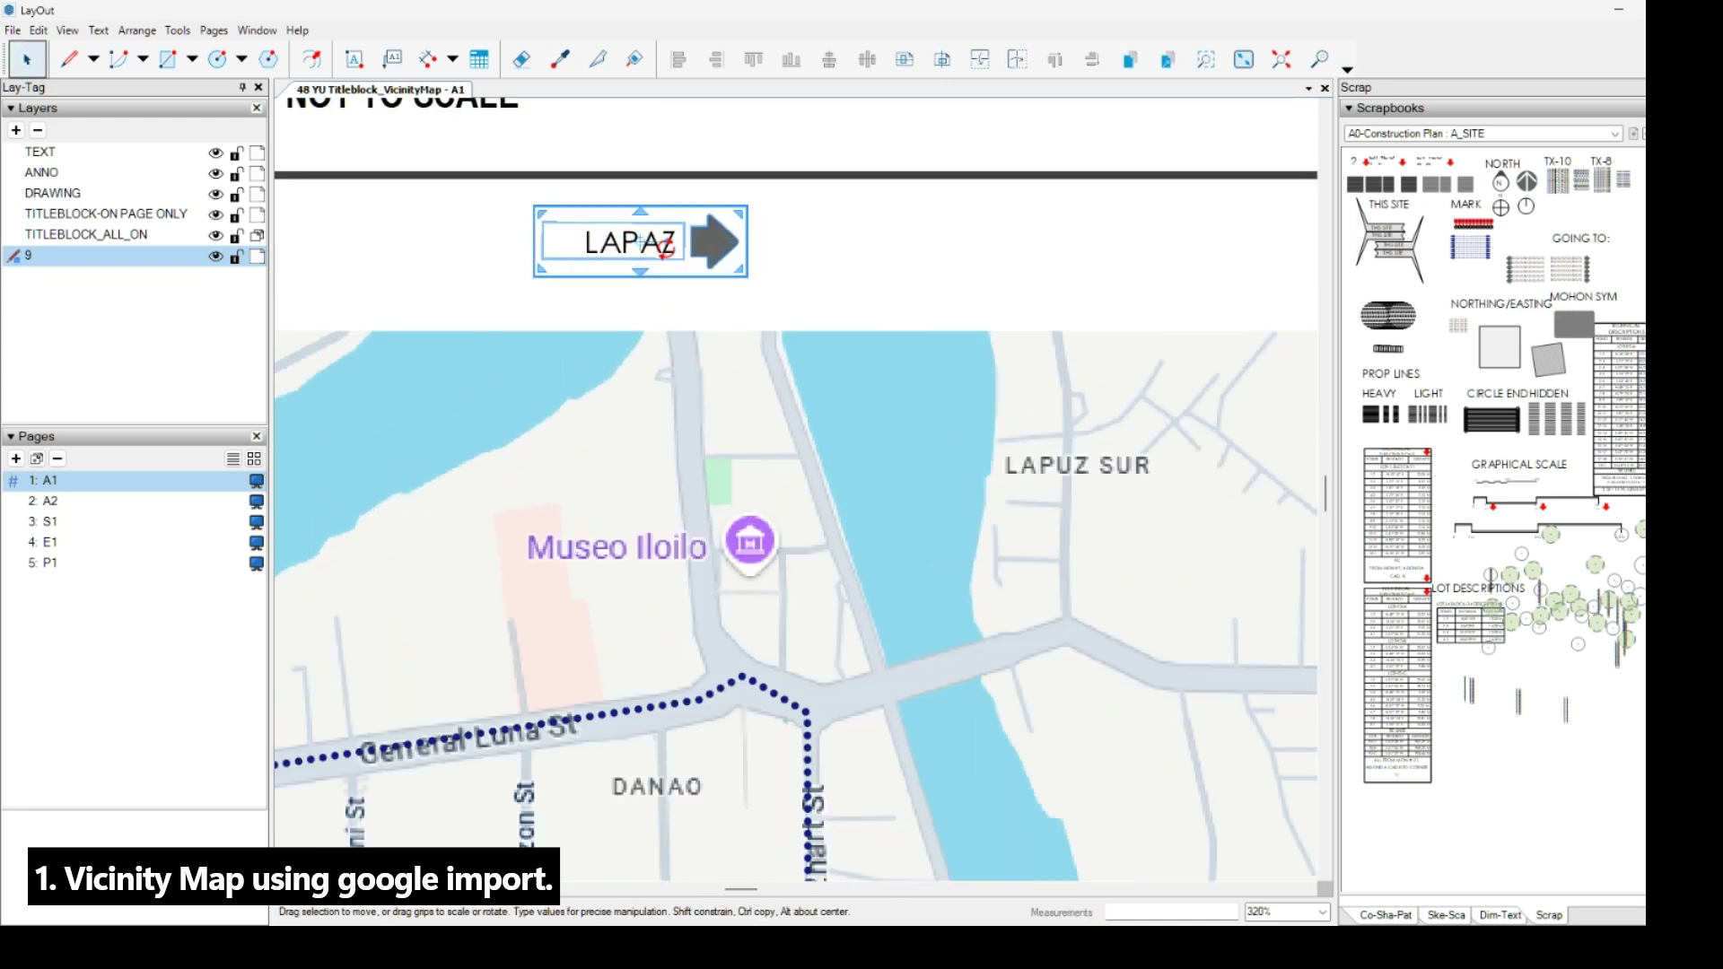
{"action": "left_click_drag", "start_coordinate": [752, 241], "coordinate": [617, 124]}
{"action": "scroll", "coordinate": [608, 176], "scroll_direction": "up", "scroll_amount": 5}
{"action": "left_click_drag", "start_coordinate": [670, 312], "coordinate": [756, 428]}
{"action": "double_click", "coordinate": [751, 413]}
{"action": "double_click", "coordinate": [753, 413]}
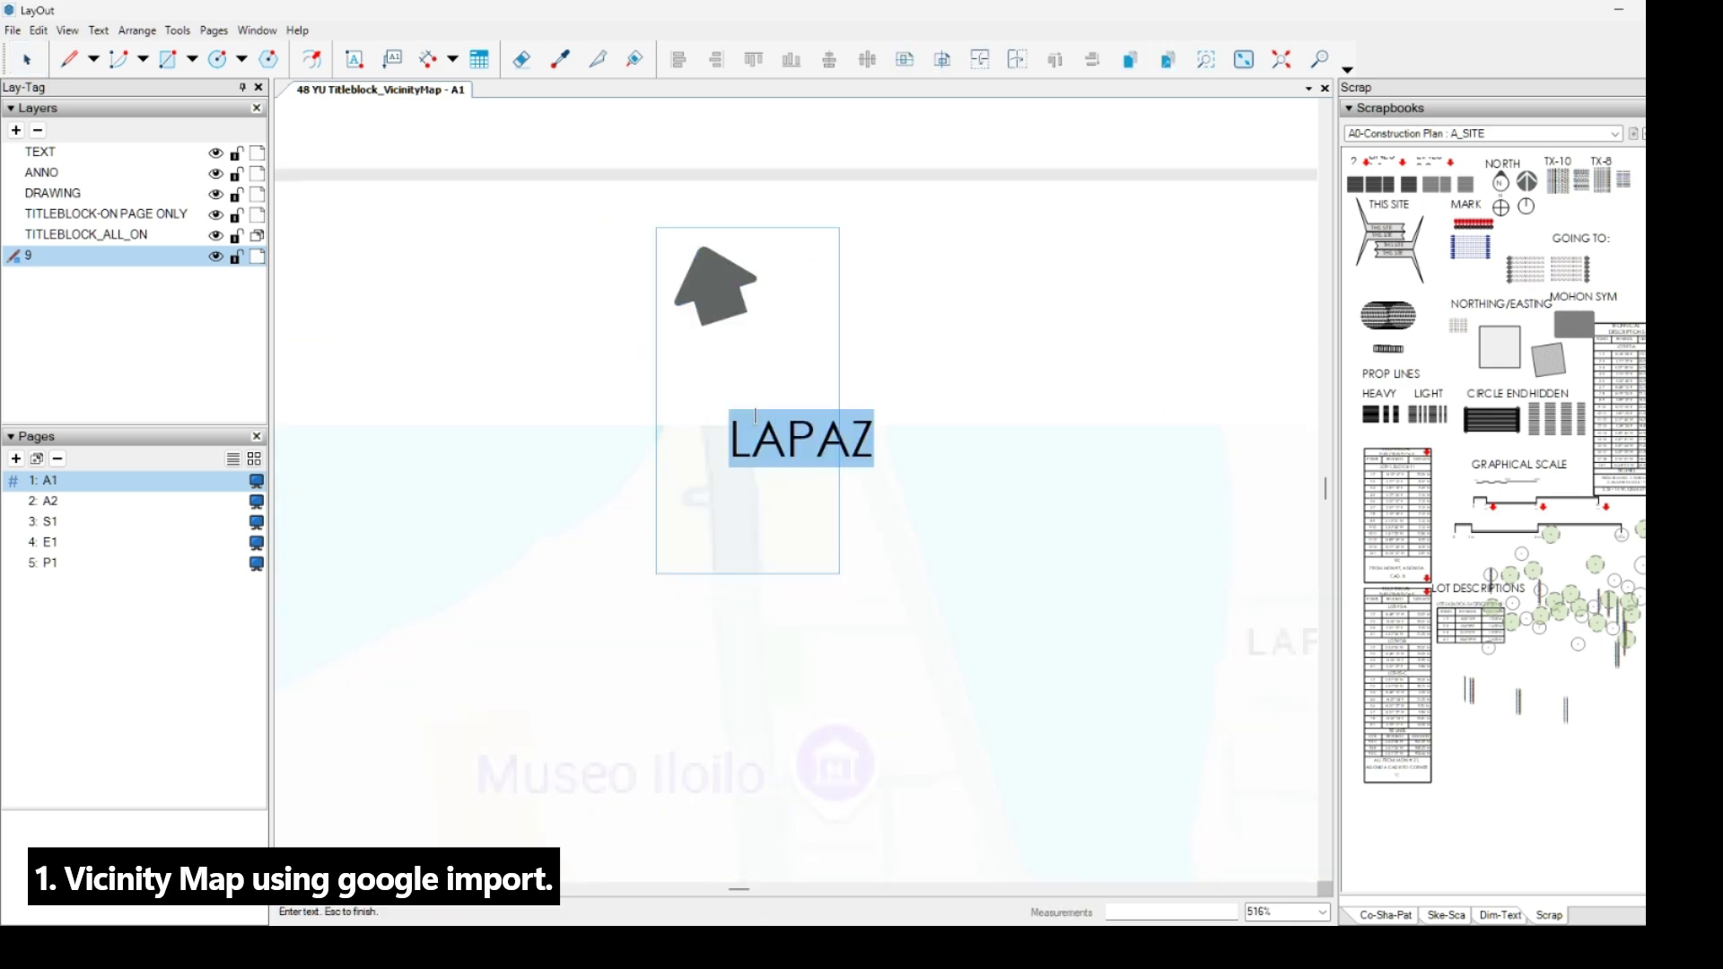
{"action": "type", "text": "JARO"}
{"action": "key", "text": "Escape"}
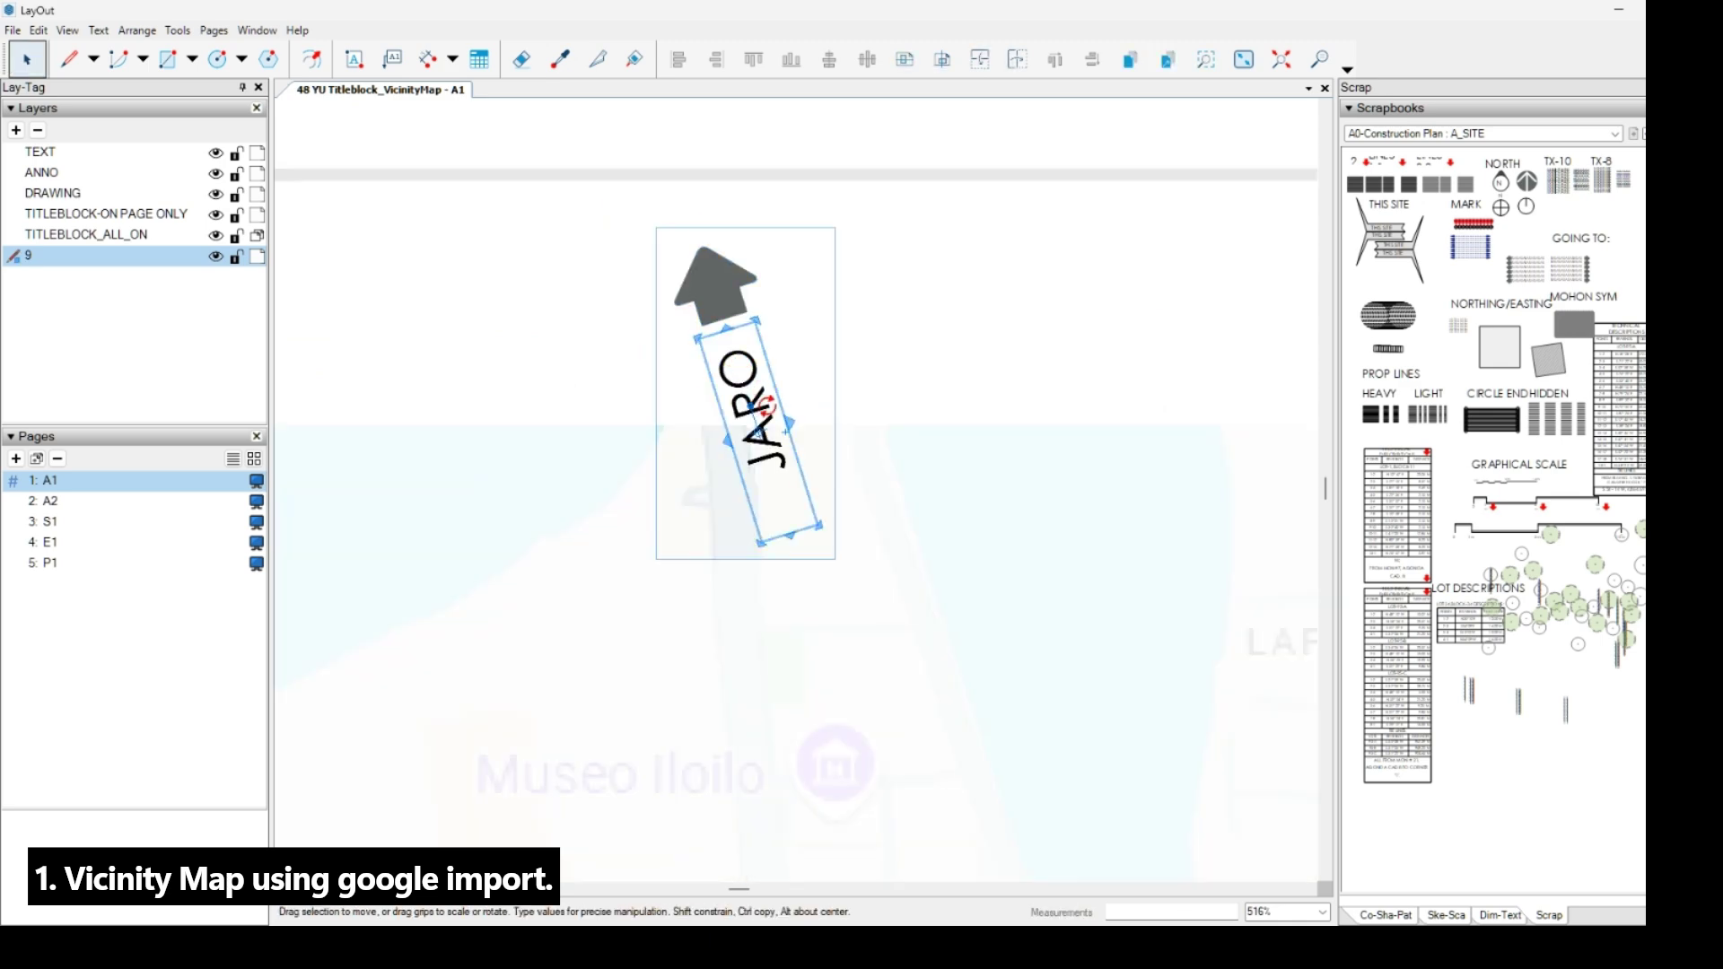
Rotate the JARO text half a turn within its symbol and move the arrow down close to the text.
{"action": "left_click_drag", "start_coordinate": [846, 518], "coordinate": [851, 620]}
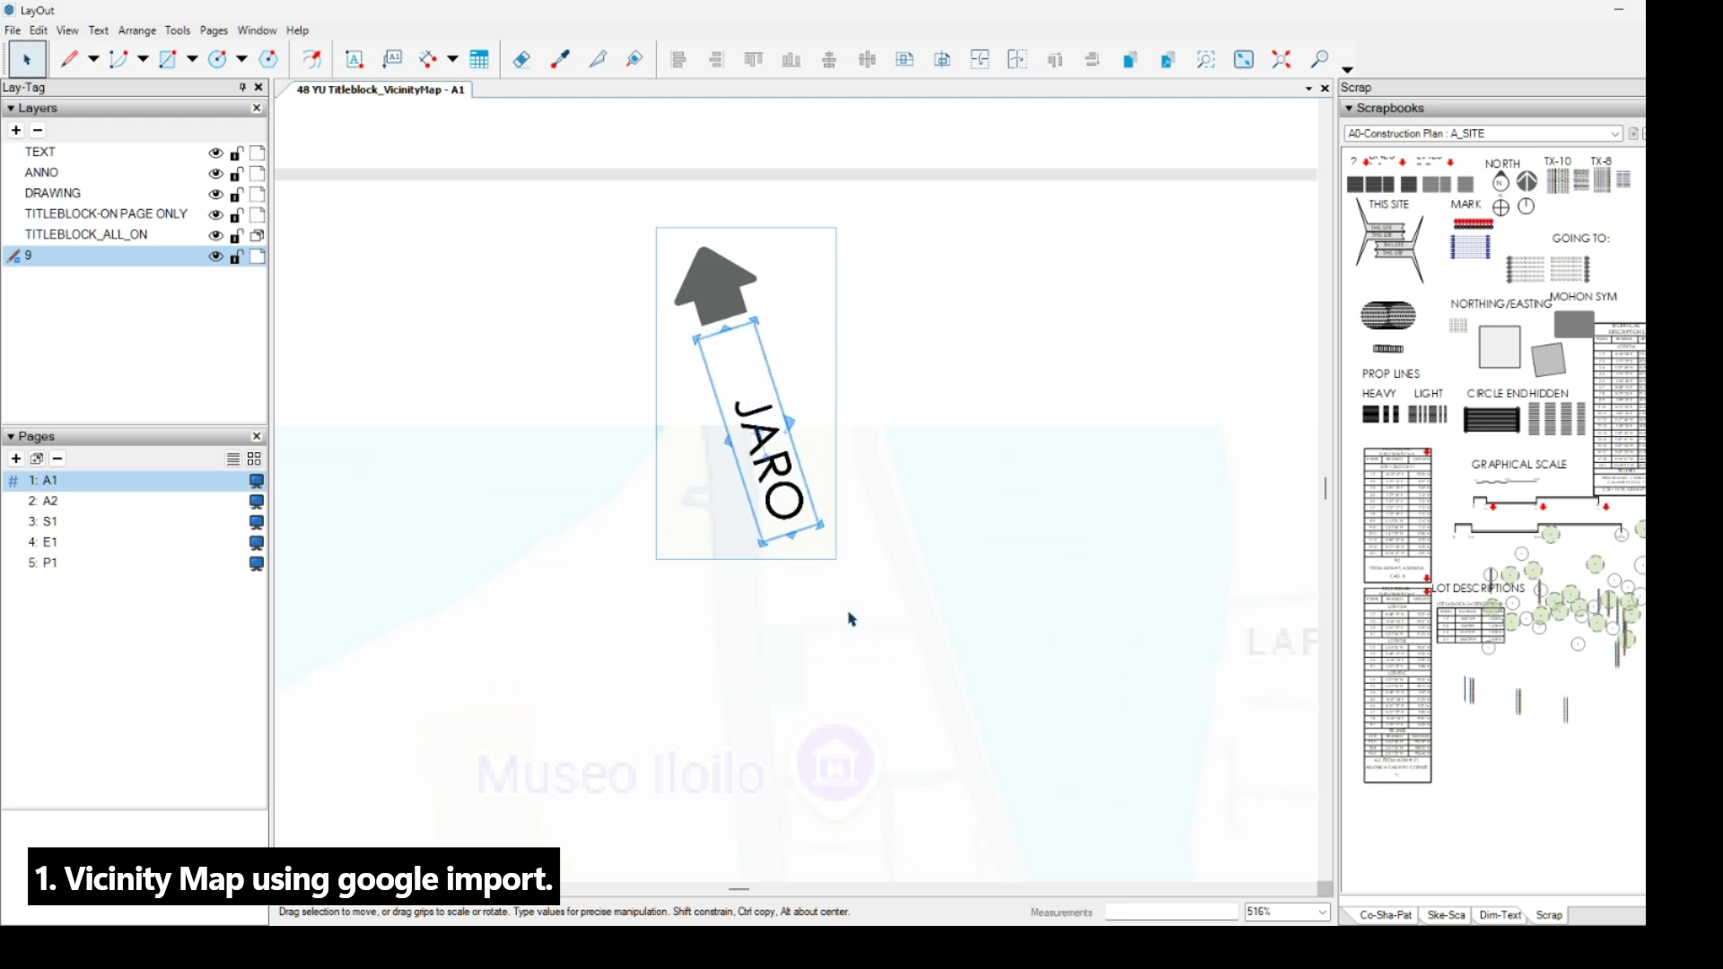
{"action": "left_click", "coordinate": [711, 261]}
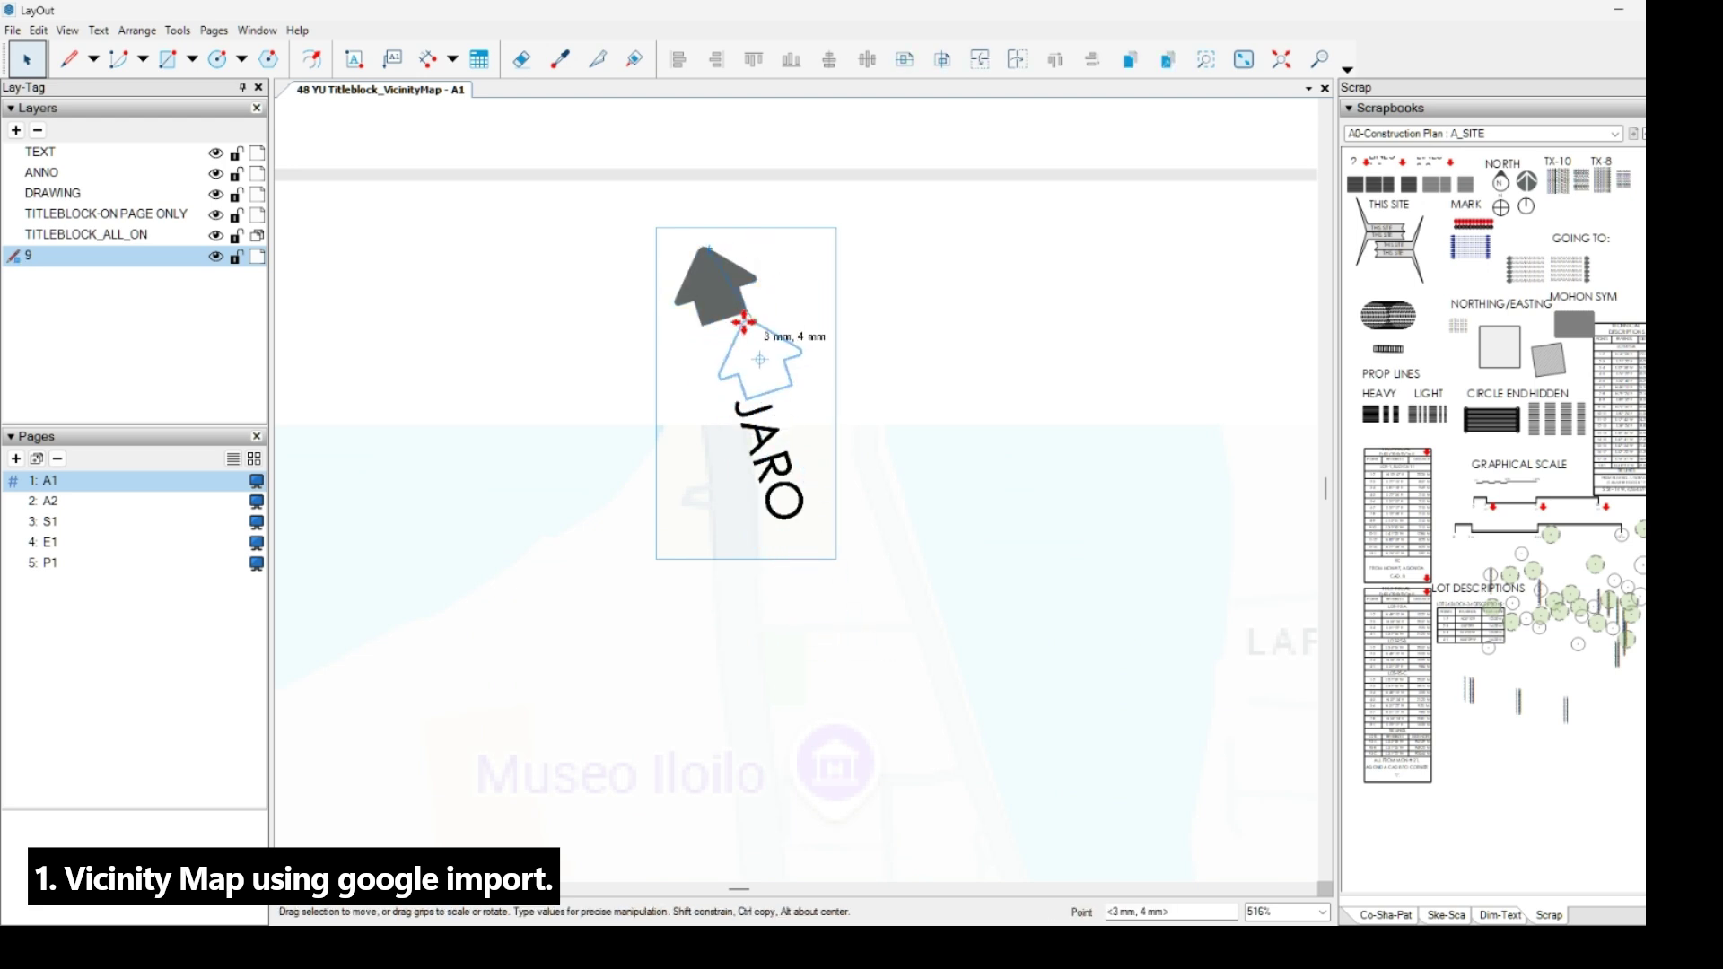
{"action": "scroll", "coordinate": [720, 341], "scroll_direction": "up", "scroll_amount": 2}
{"action": "left_click_drag", "start_coordinate": [731, 317], "coordinate": [735, 357]}
{"action": "scroll", "coordinate": [765, 364], "scroll_direction": "down", "scroll_amount": 5}
{"action": "left_click", "coordinate": [844, 363]}
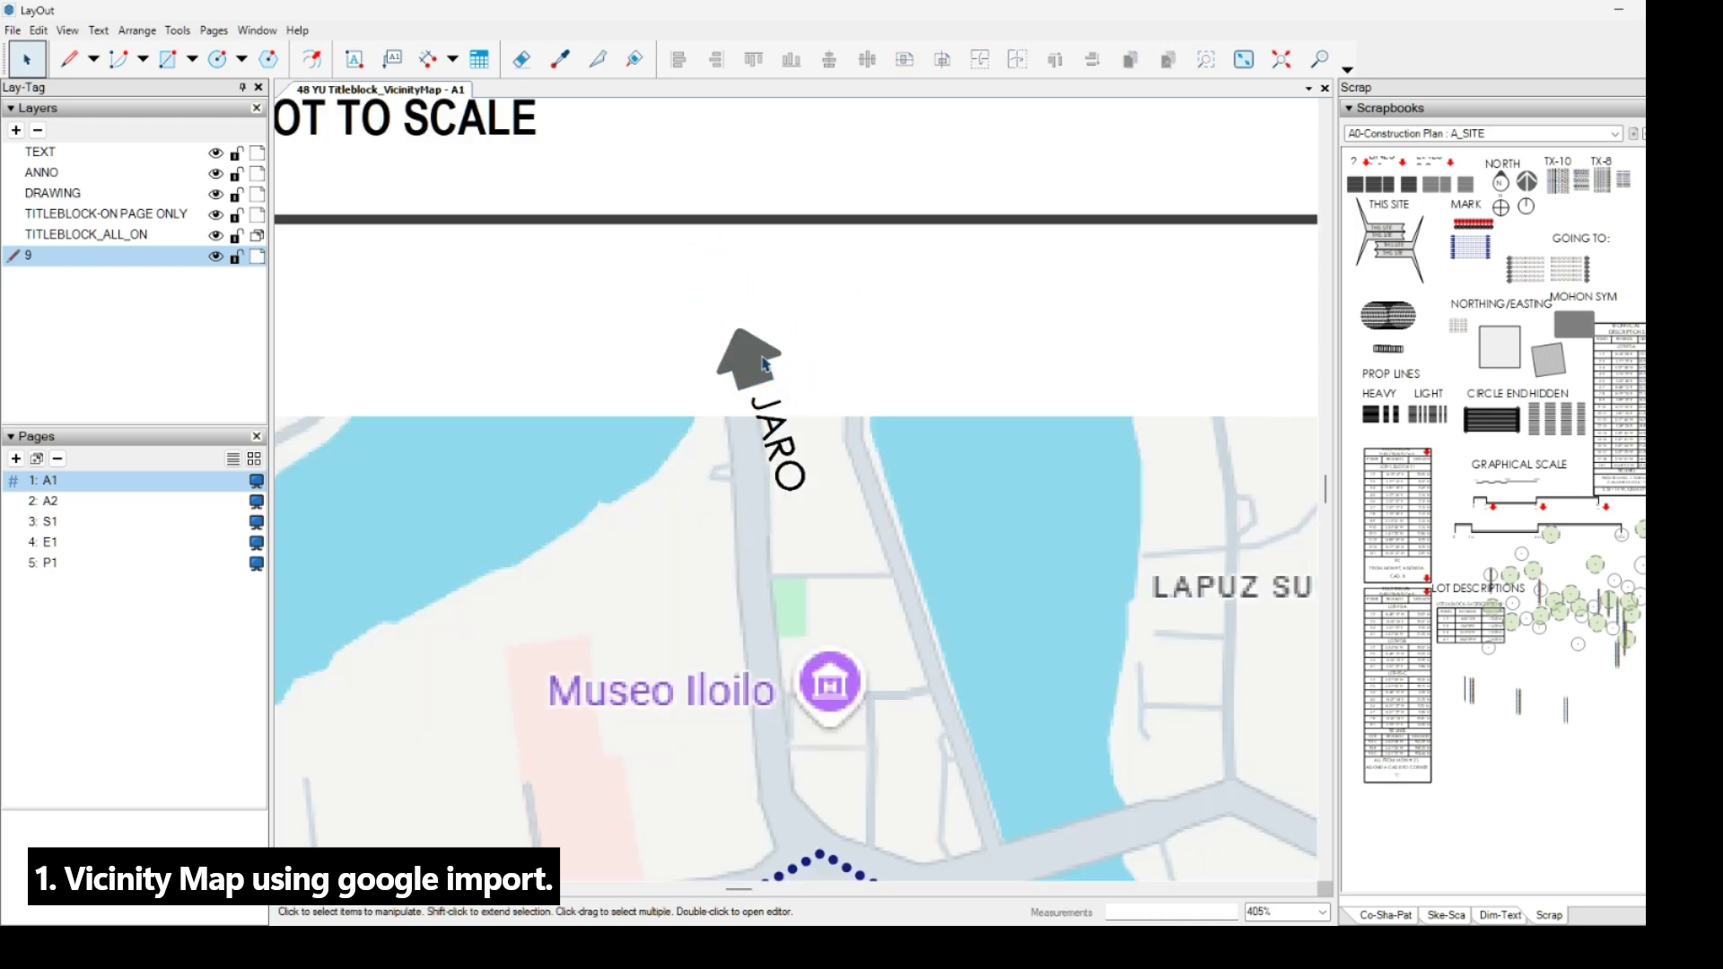
Rotate the JARO symbol nearly upright and position it over the road with its arrow above the map's upper edge.
{"action": "left_click", "coordinate": [772, 406]}
{"action": "left_click_drag", "start_coordinate": [794, 417], "coordinate": [994, 461]}
{"action": "key", "text": "Escape"}
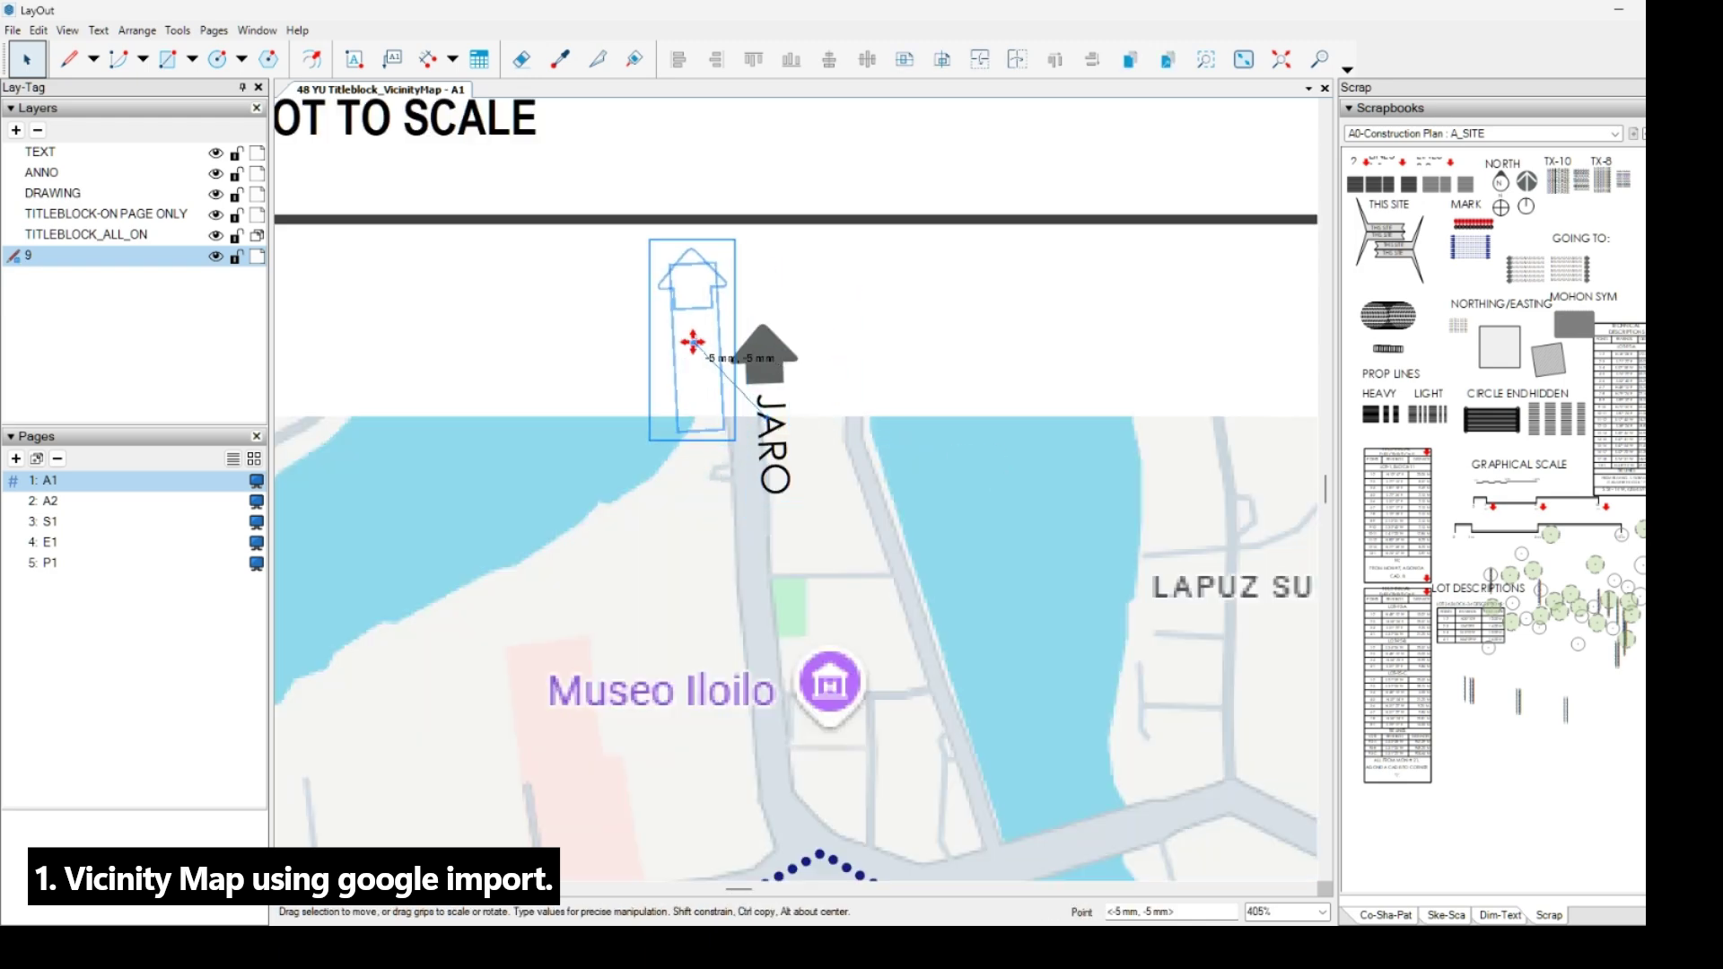
{"action": "left_click_drag", "start_coordinate": [693, 342], "coordinate": [691, 346]}
{"action": "scroll", "coordinate": [1003, 535], "scroll_direction": "down", "scroll_amount": 5}
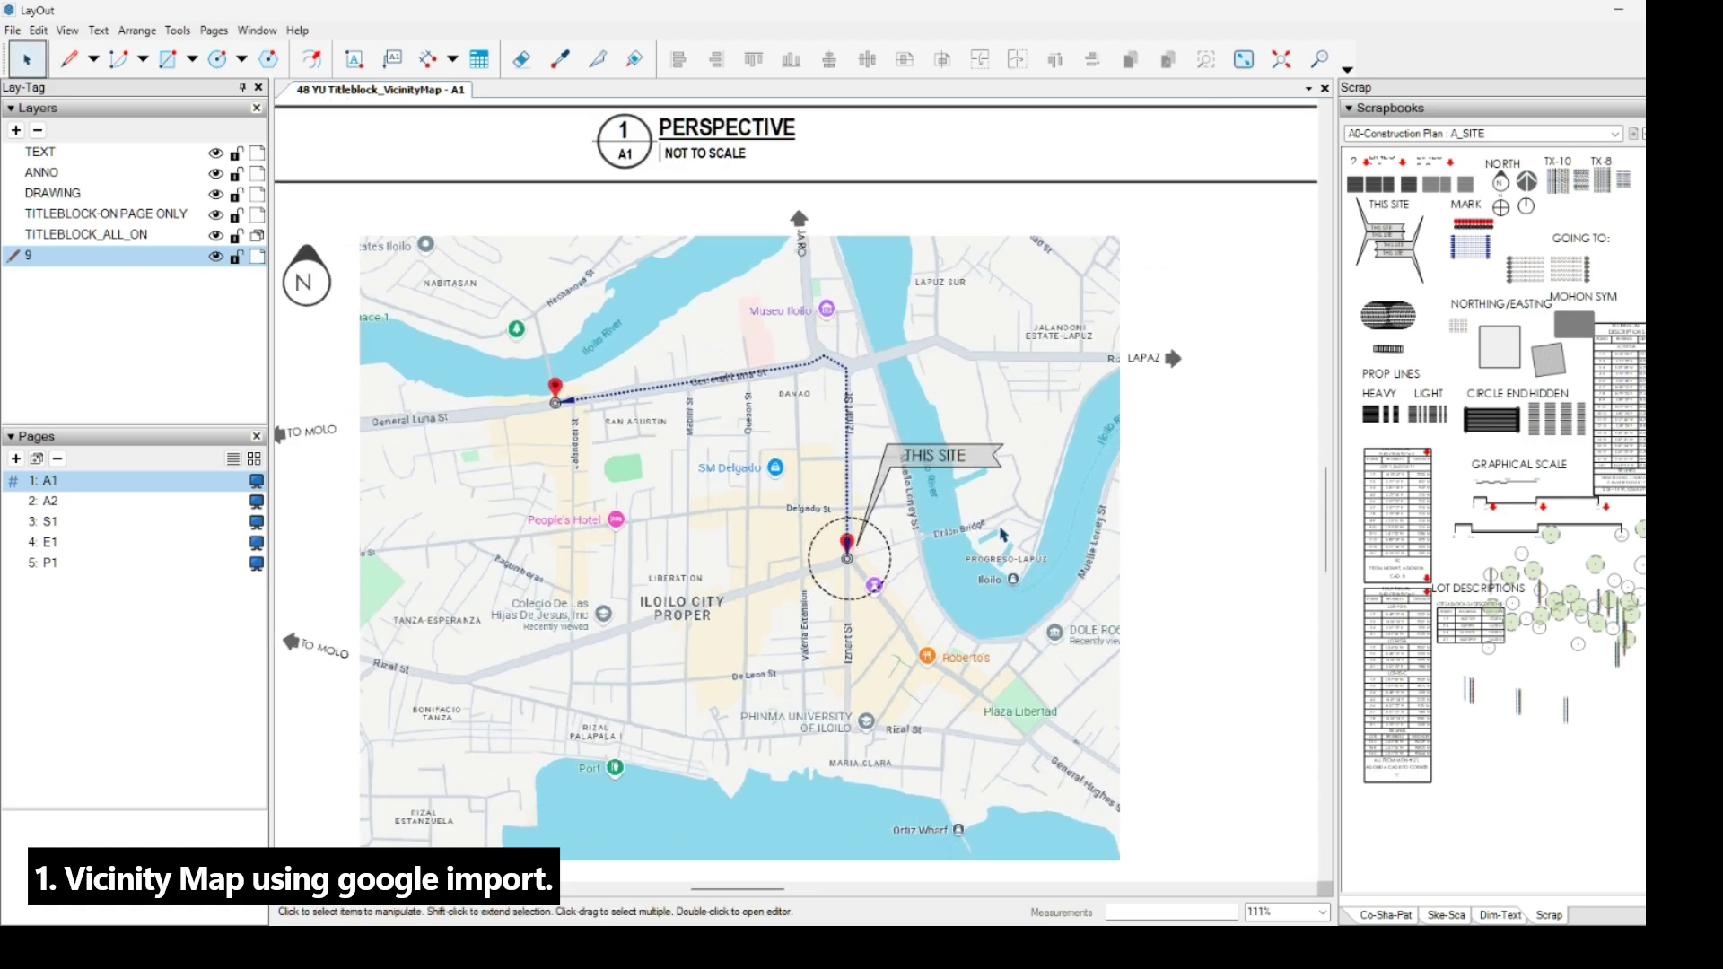
{"action": "scroll", "coordinate": [998, 531], "scroll_direction": "up", "scroll_amount": 1}
{"action": "scroll", "coordinate": [934, 603], "scroll_direction": "down", "scroll_amount": 2}
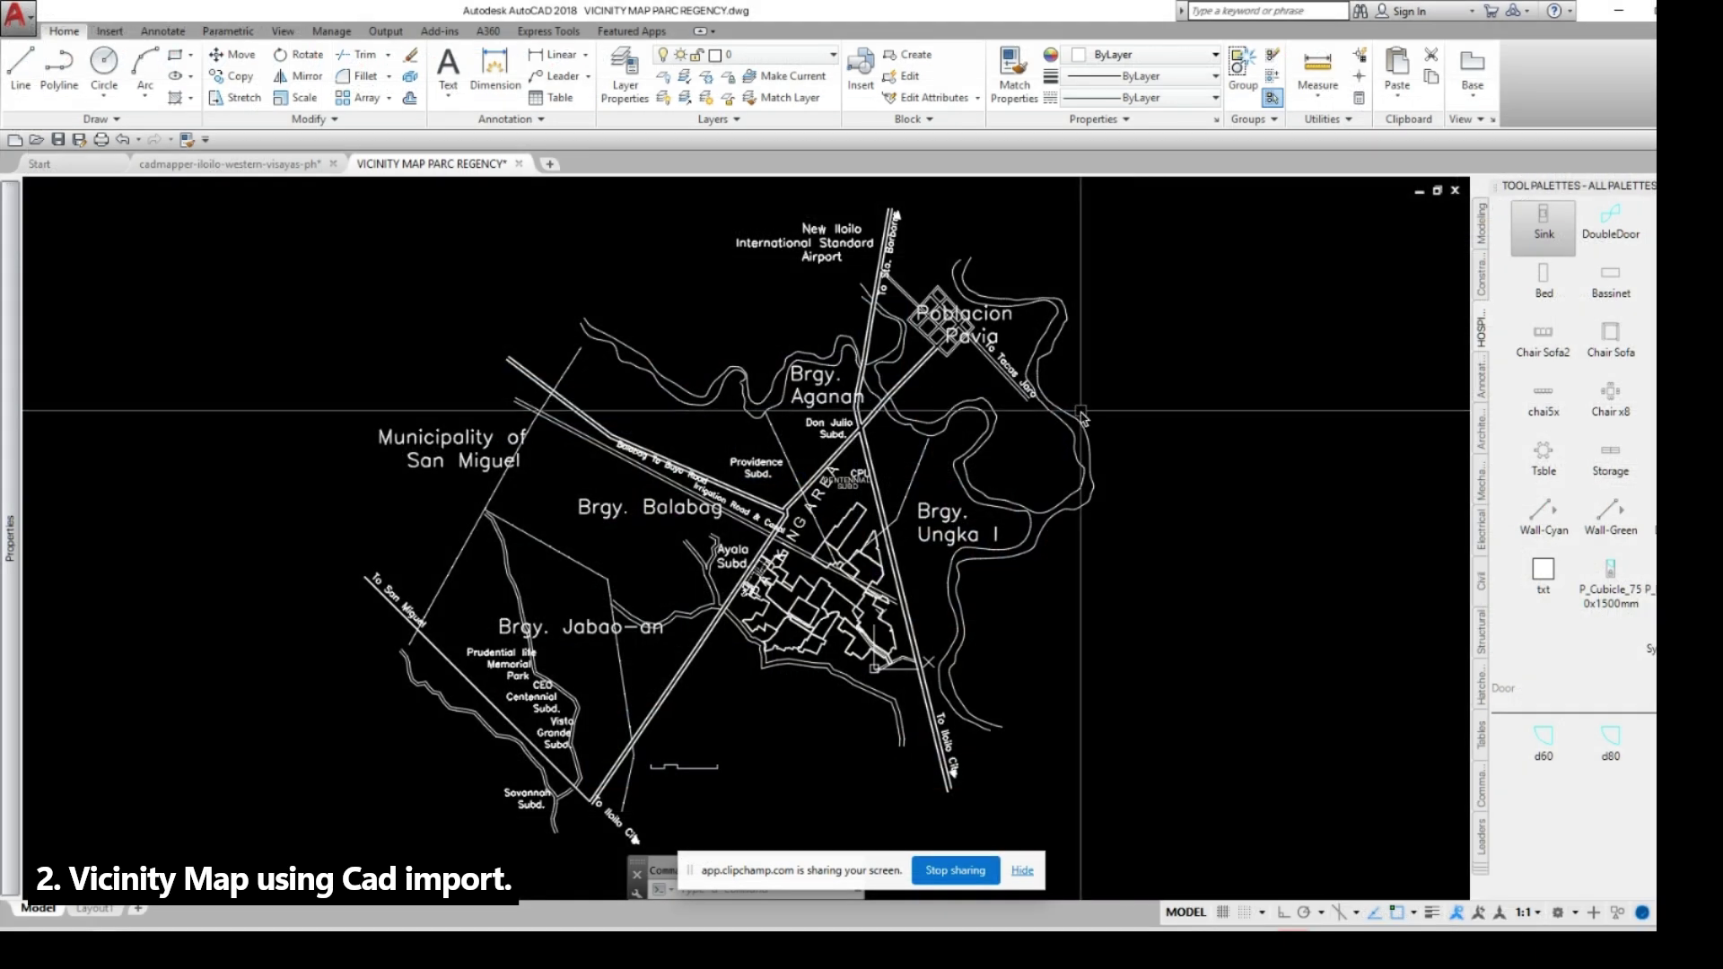
Examine the Parc Regency vicinity map drawing in AutoCAD and check it for unused items with Purge.
{"action": "scroll", "coordinate": [1080, 404], "scroll_direction": "down", "scroll_amount": 3}
{"action": "scroll", "coordinate": [1074, 411], "scroll_direction": "up", "scroll_amount": 3}
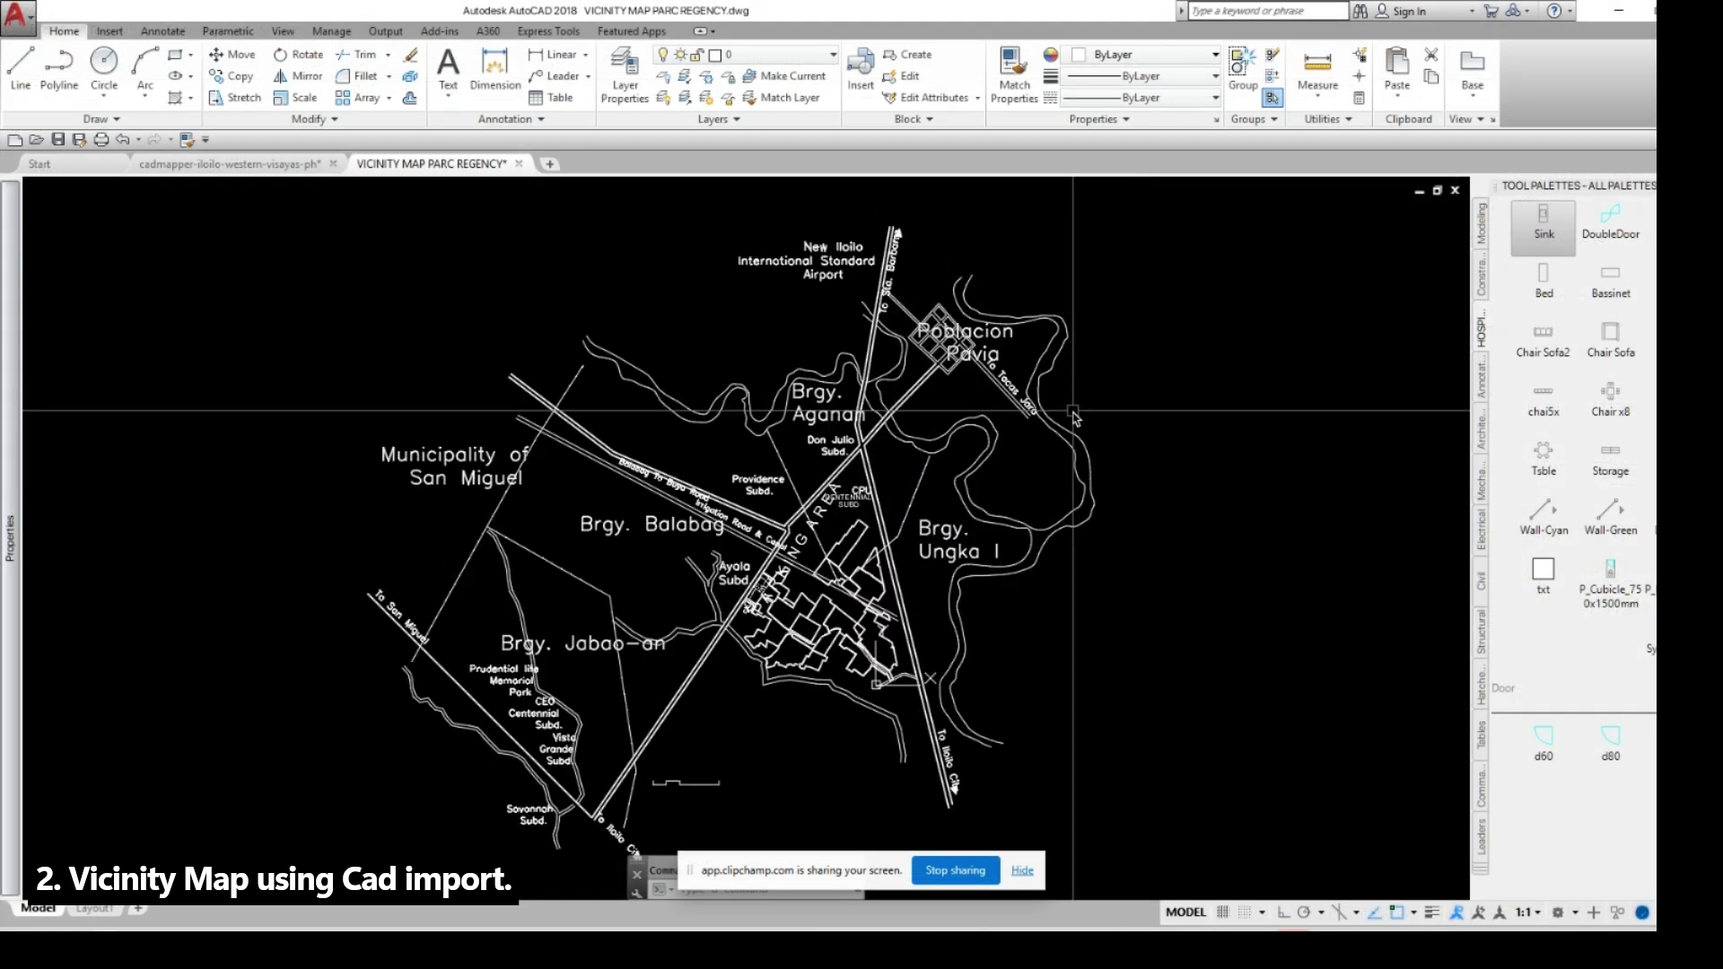
{"action": "scroll", "coordinate": [872, 347], "scroll_direction": "down", "scroll_amount": 3}
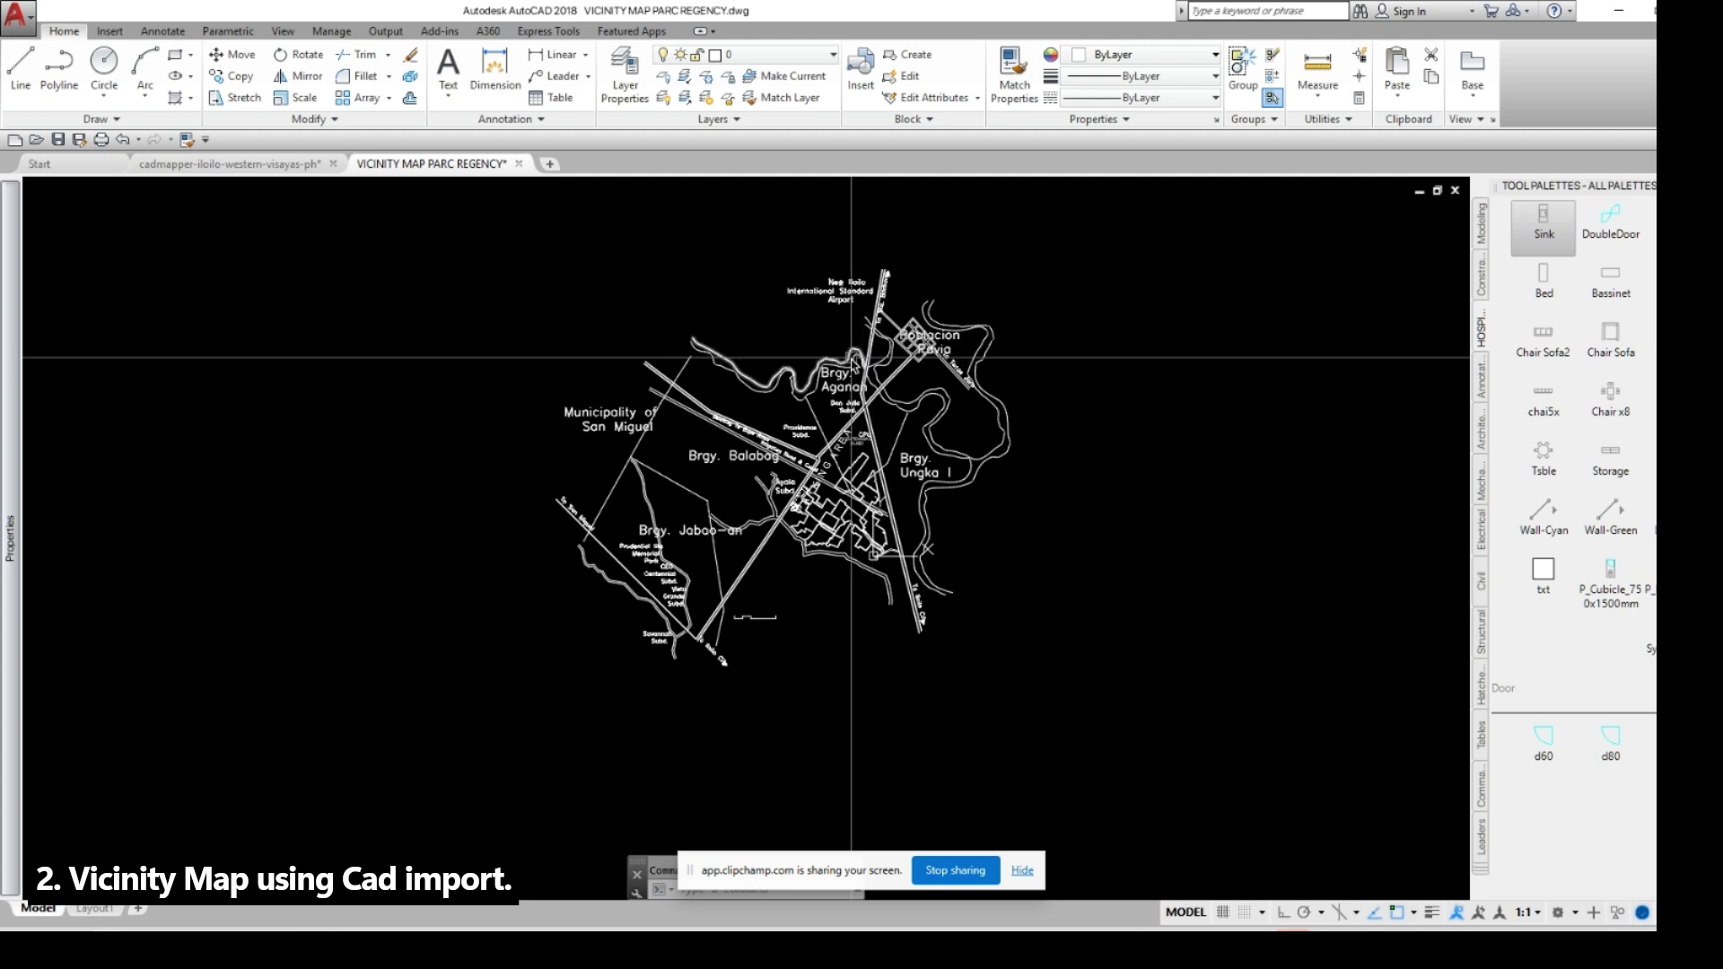
{"action": "scroll", "coordinate": [877, 351], "scroll_direction": "up", "scroll_amount": 3}
{"action": "scroll", "coordinate": [877, 351], "scroll_direction": "down", "scroll_amount": 5}
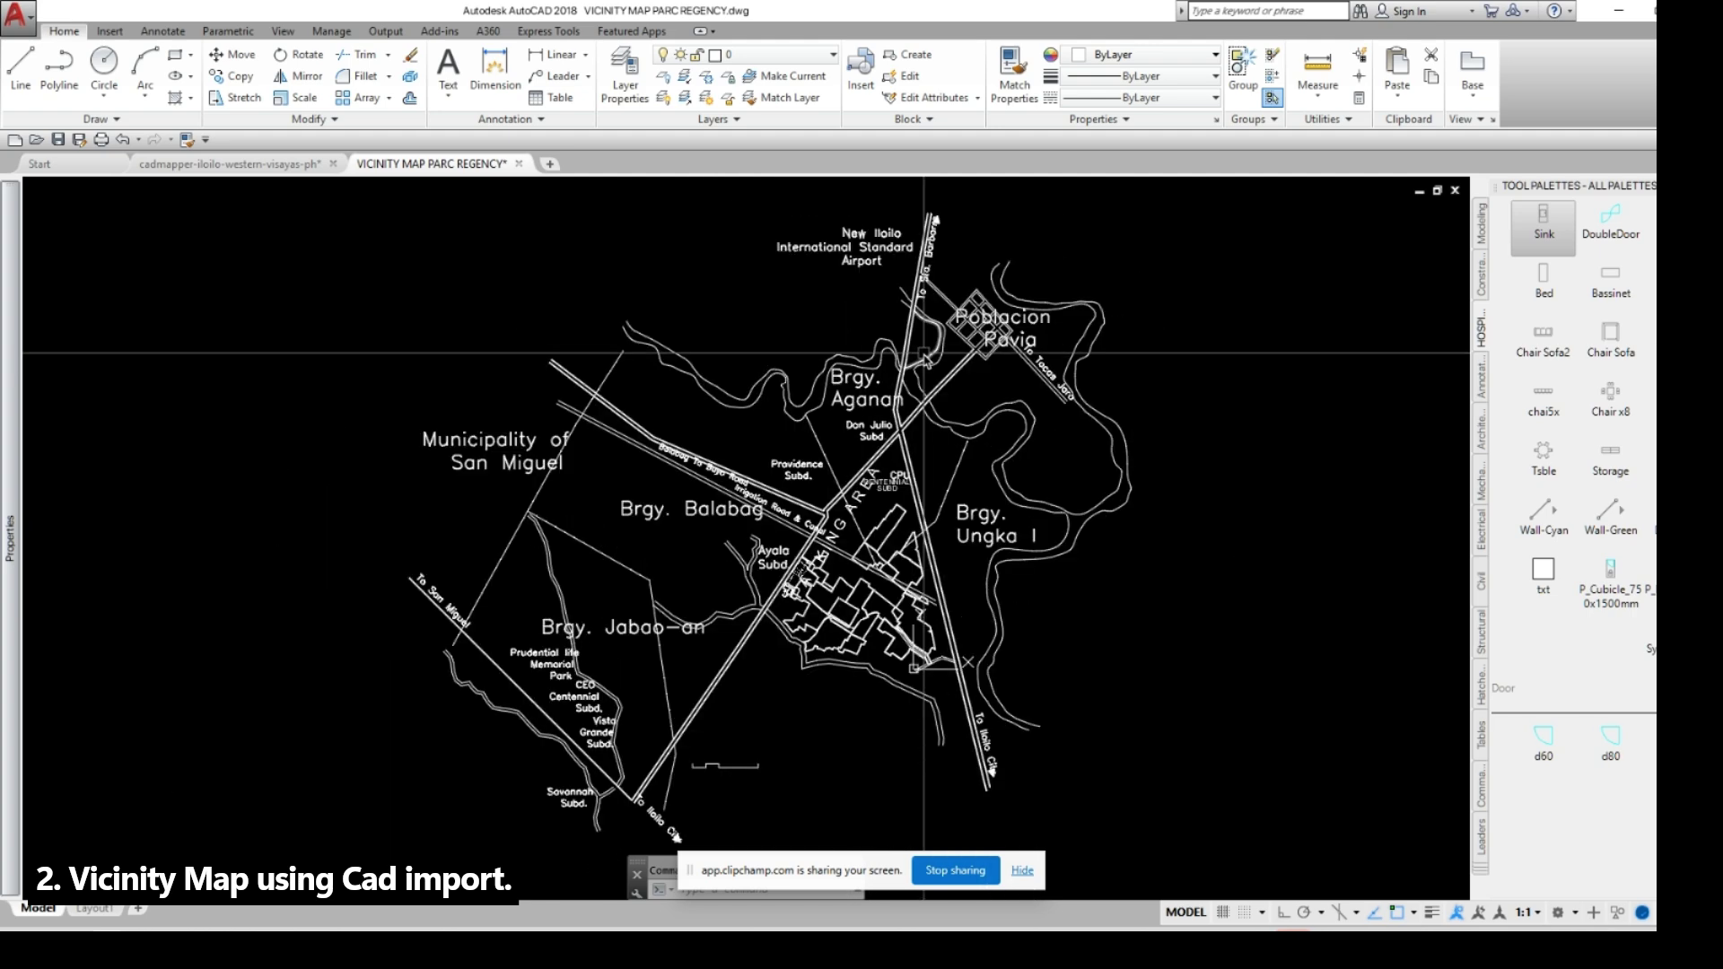
{"action": "scroll", "coordinate": [936, 359], "scroll_direction": "up", "scroll_amount": 2}
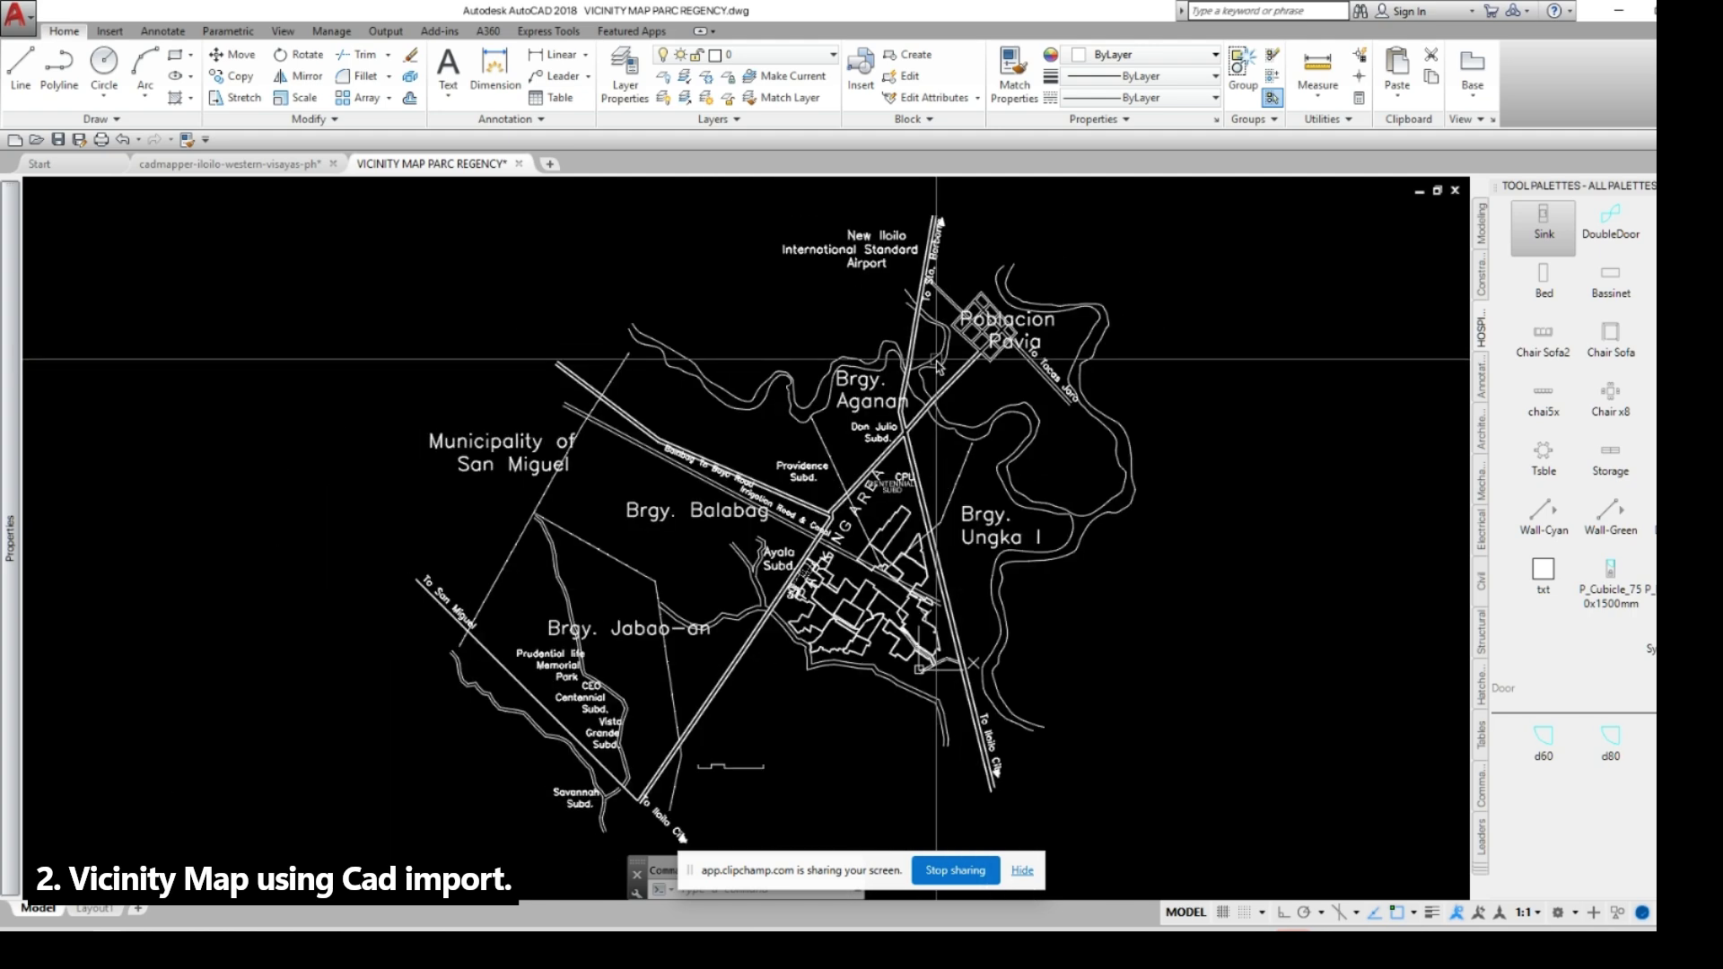
{"action": "type", "text": "u"}
{"action": "key", "text": "Return"}
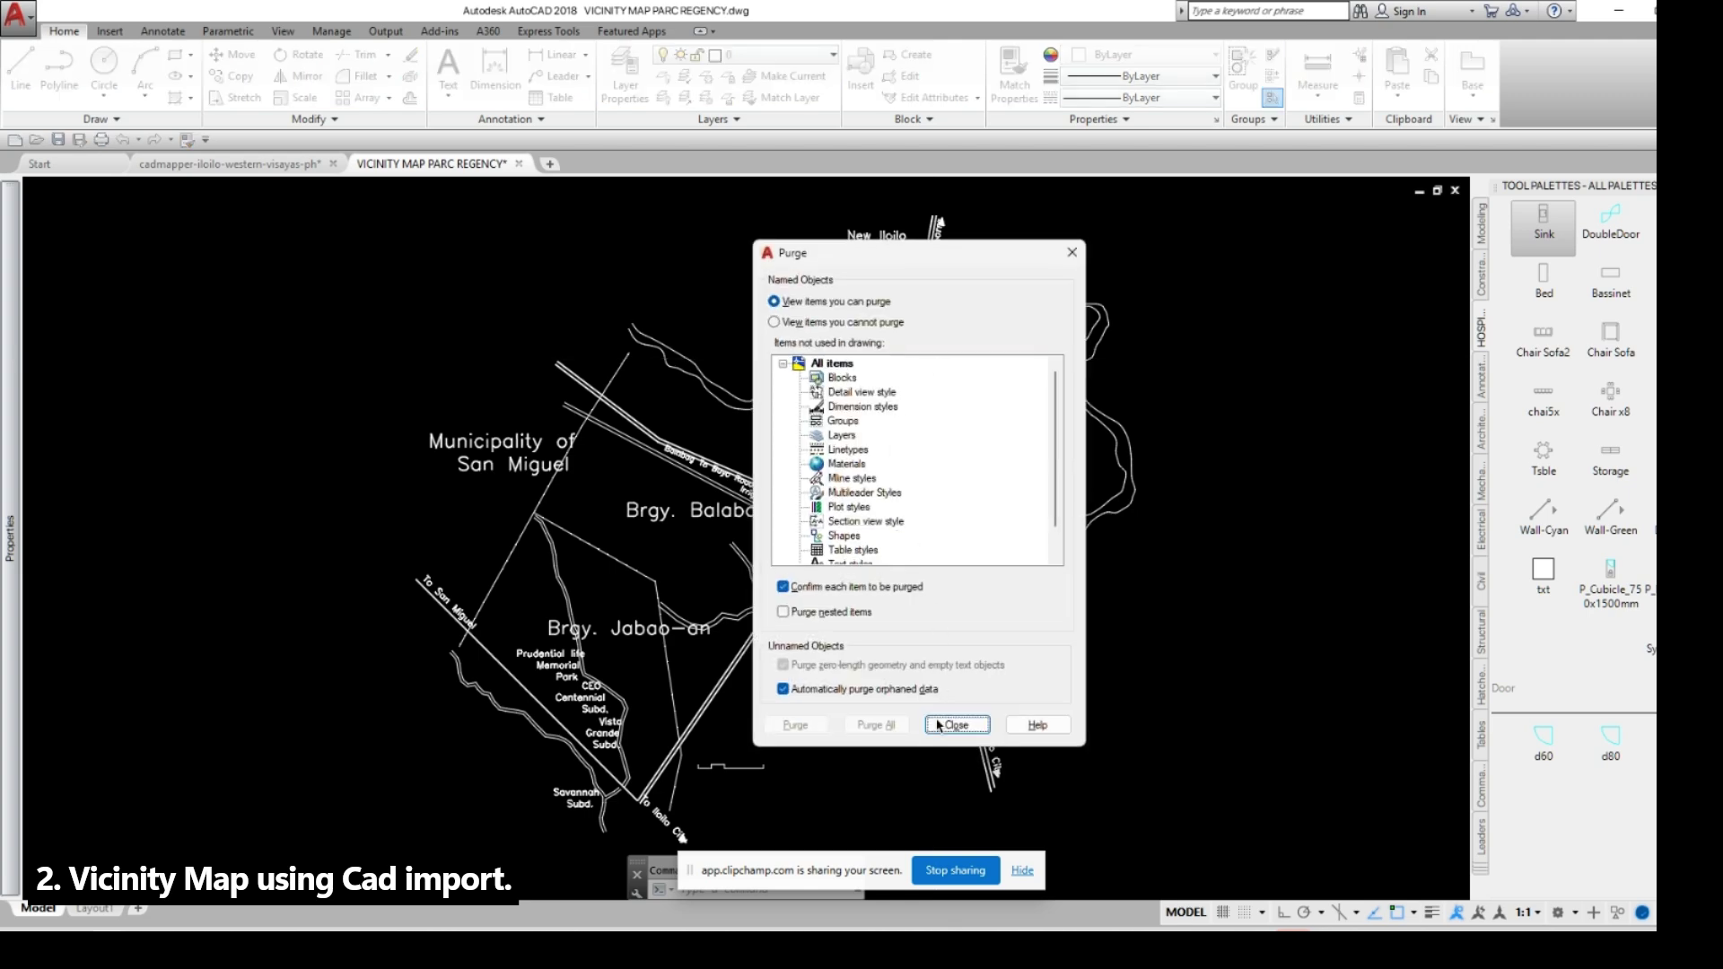
{"action": "left_click", "coordinate": [956, 725]}
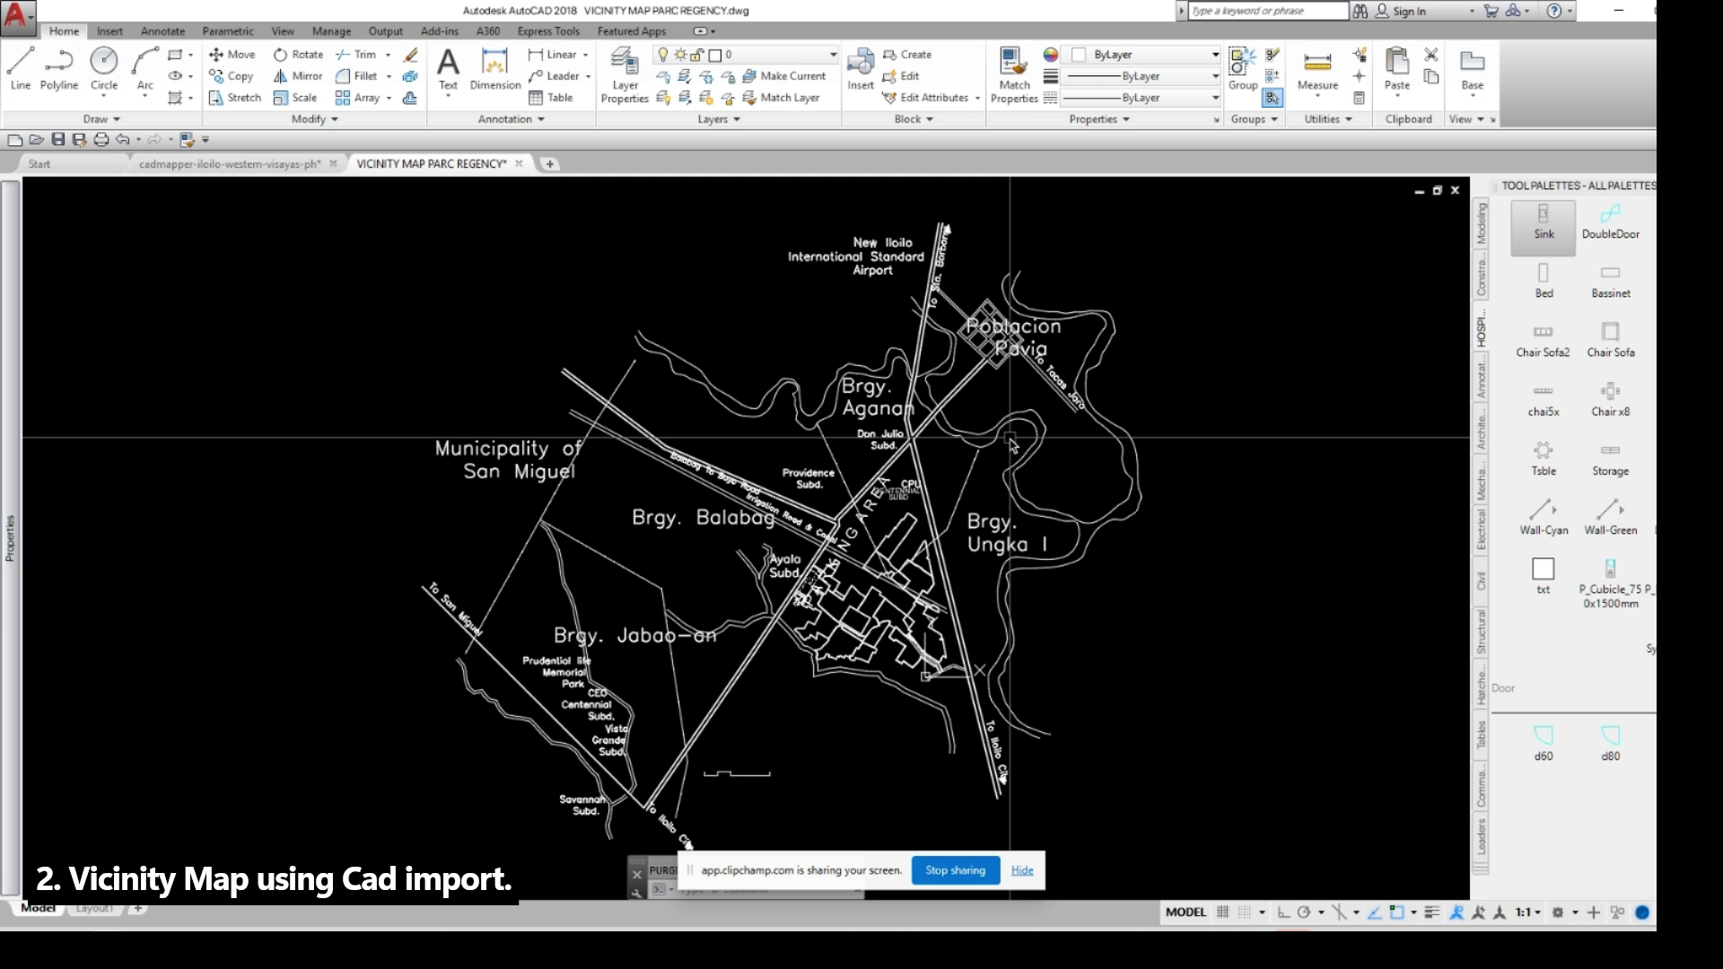
{"action": "mouse_move", "coordinate": [988, 427]}
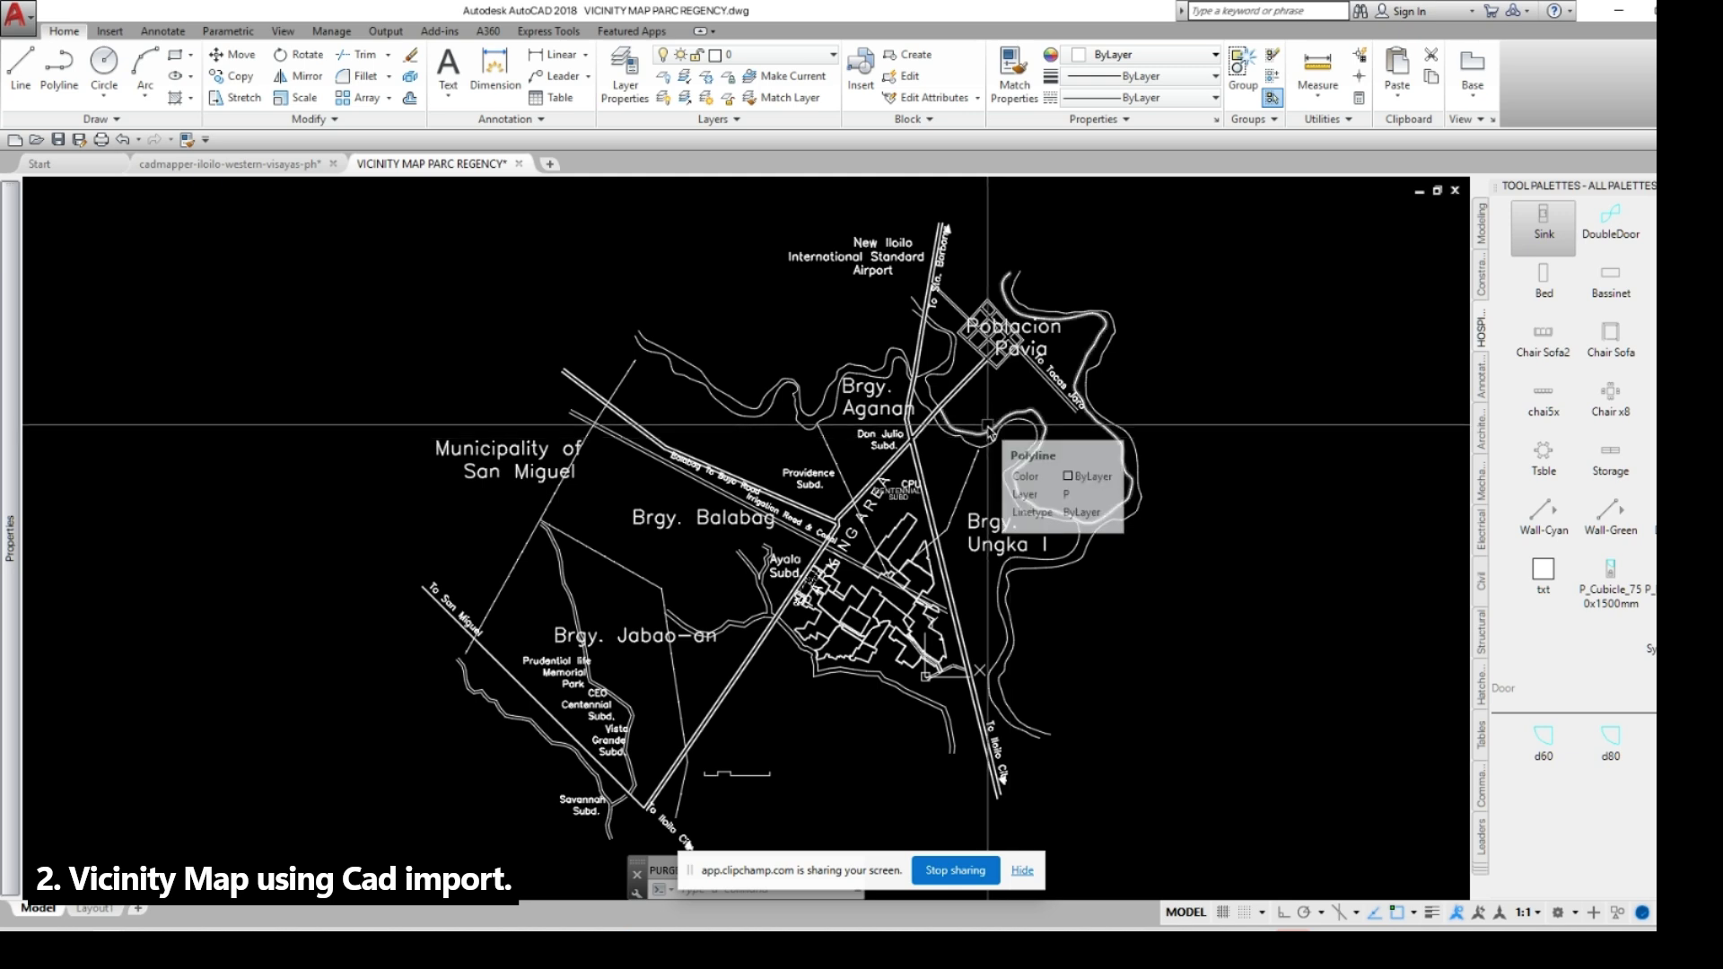
{"action": "middle_click_drag", "start_coordinate": [988, 427], "coordinate": [959, 424]}
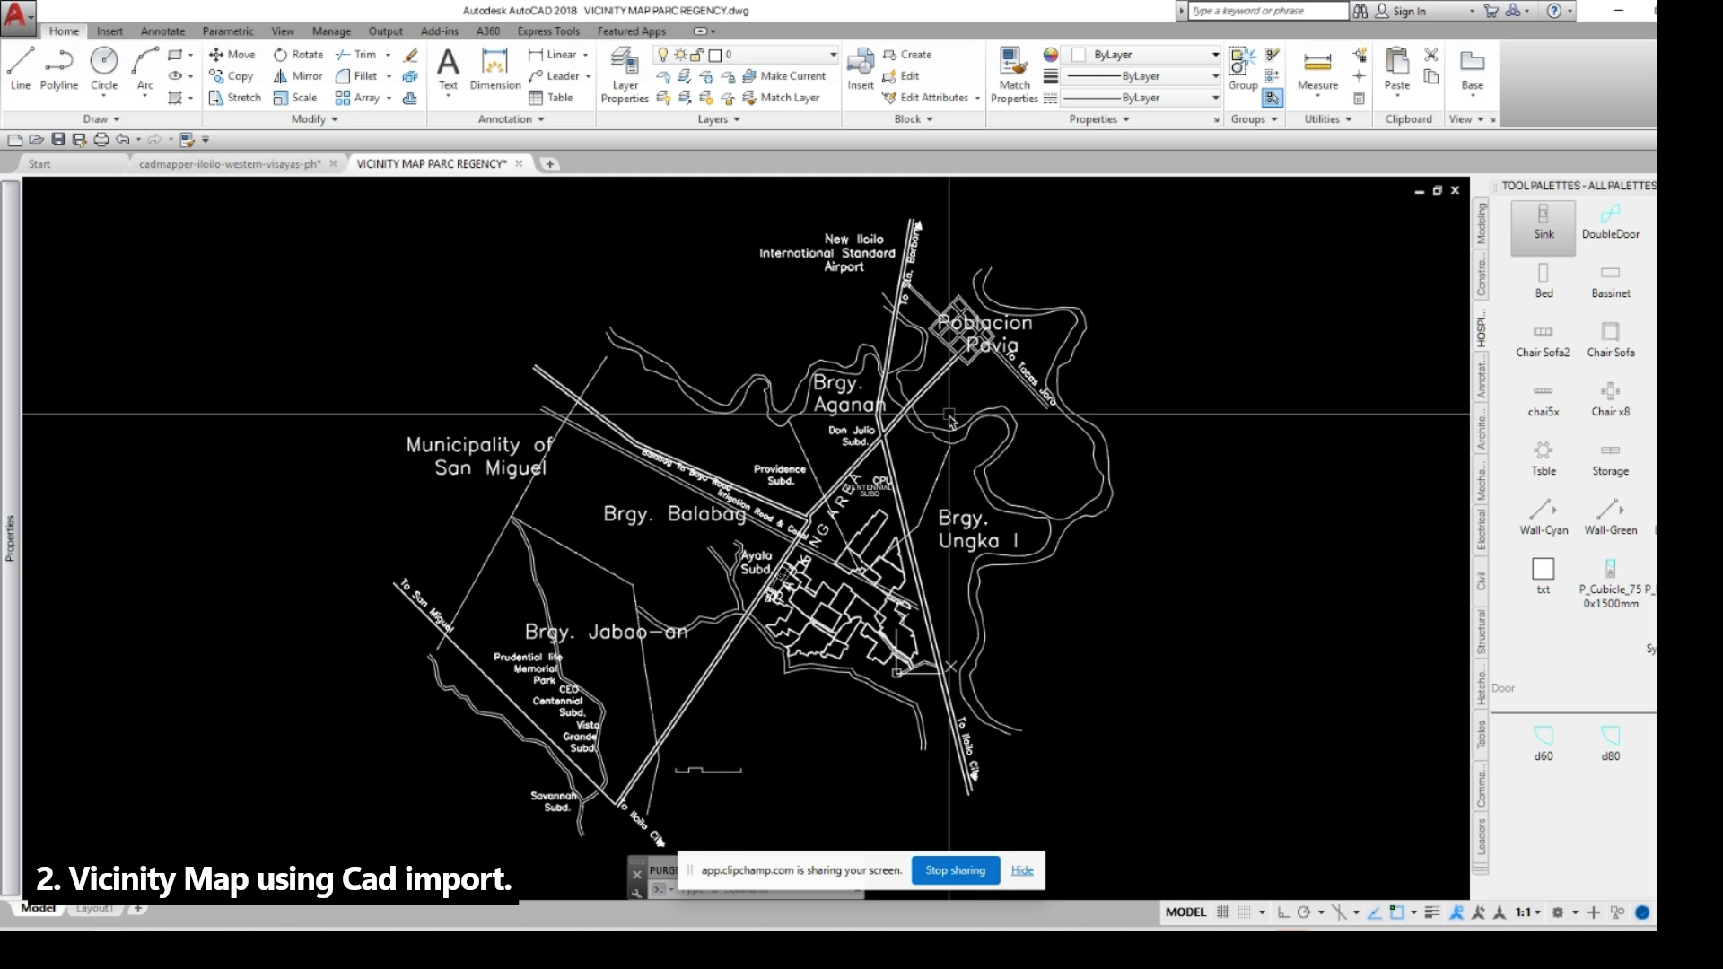
Switch to LayOut and insert parc regency.dwg on the A1-CadImport page, importing Model Space in model units.
{"action": "left_click", "coordinate": [1619, 10]}
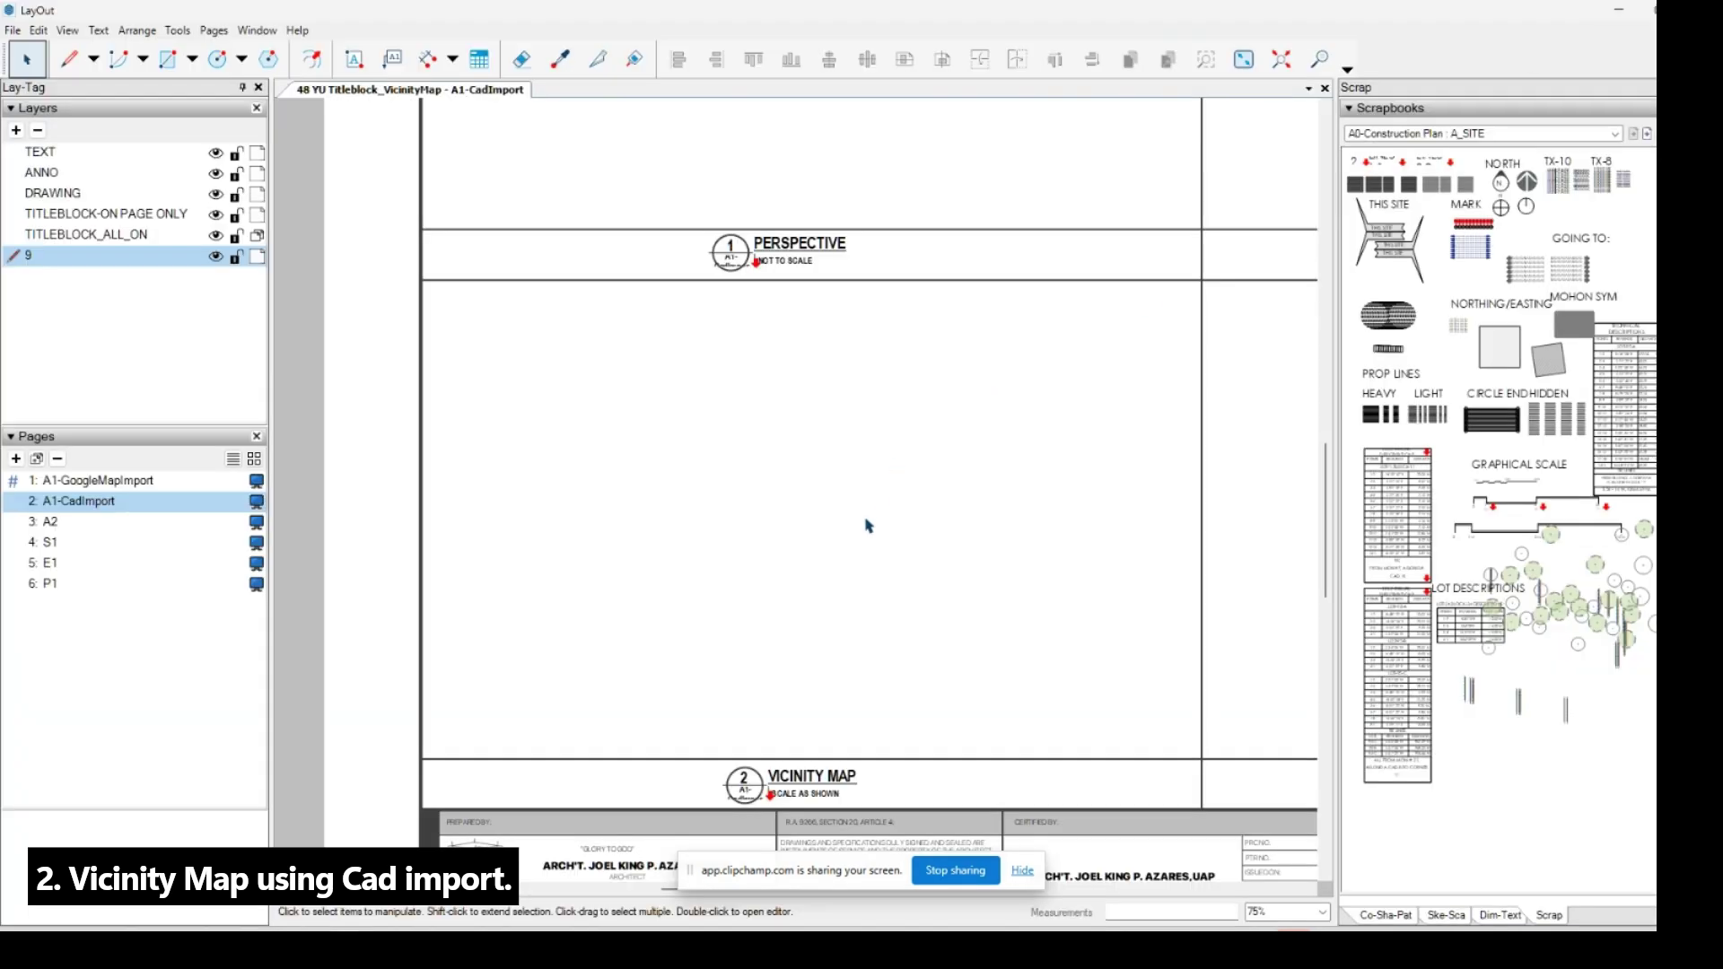
{"action": "scroll", "coordinate": [925, 422], "scroll_direction": "down", "scroll_amount": 3}
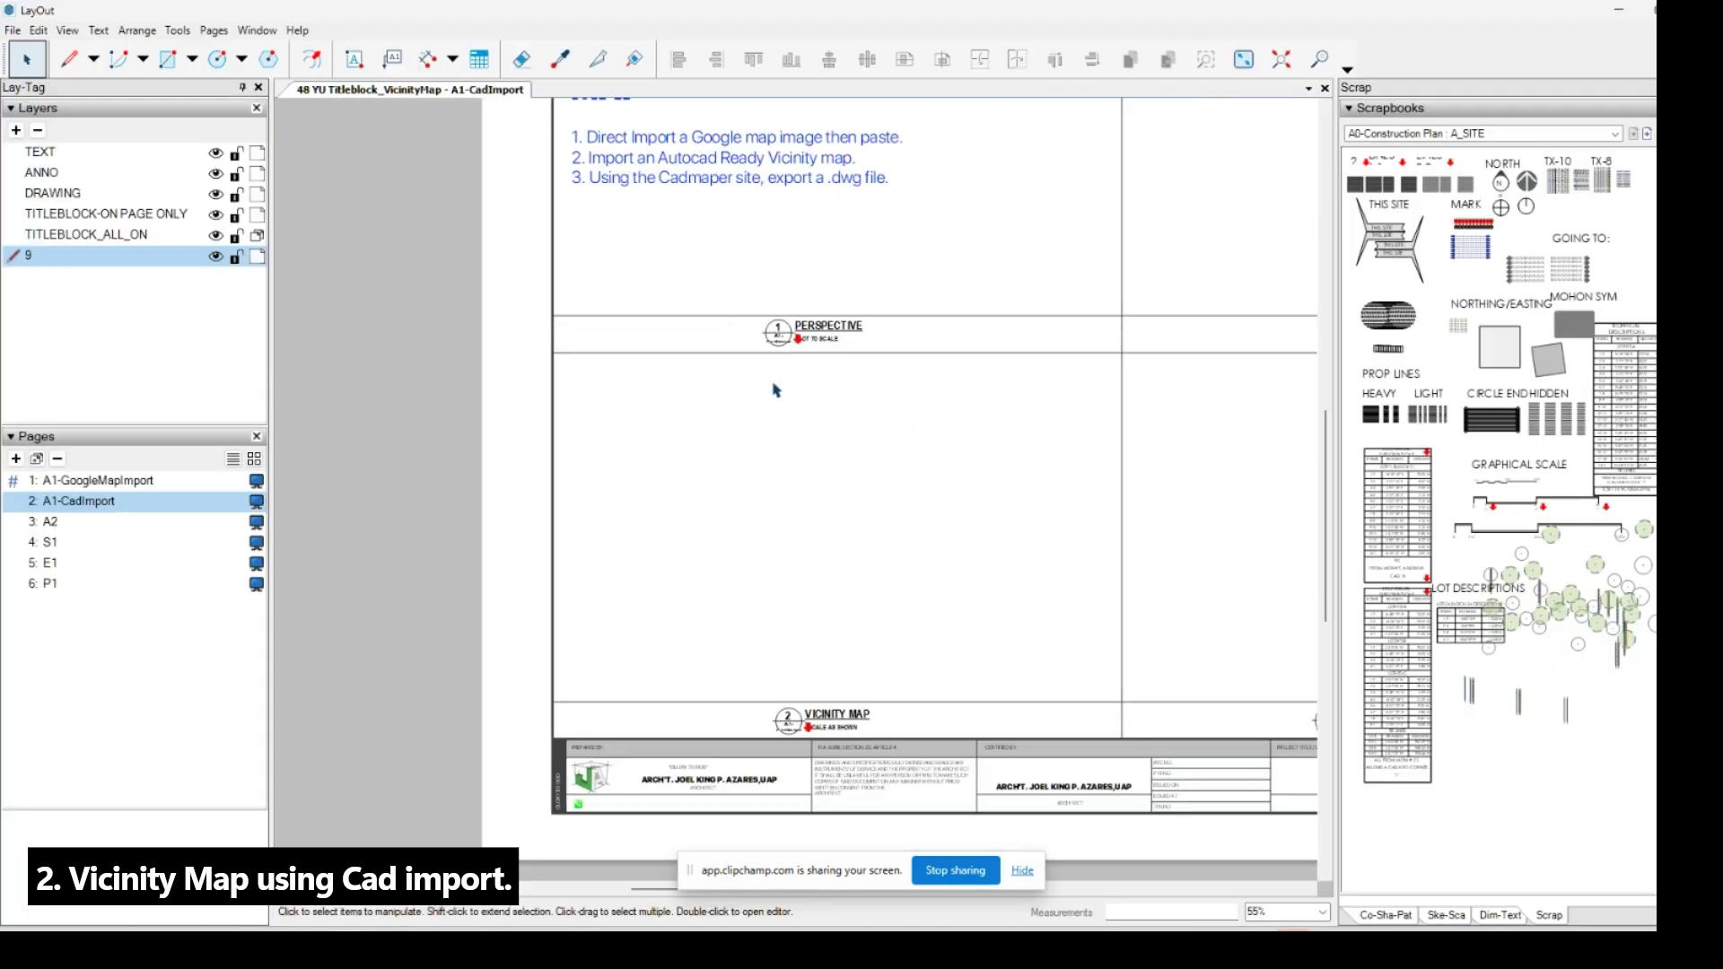
{"action": "left_click", "coordinate": [12, 30]}
{"action": "left_click", "coordinate": [54, 286]}
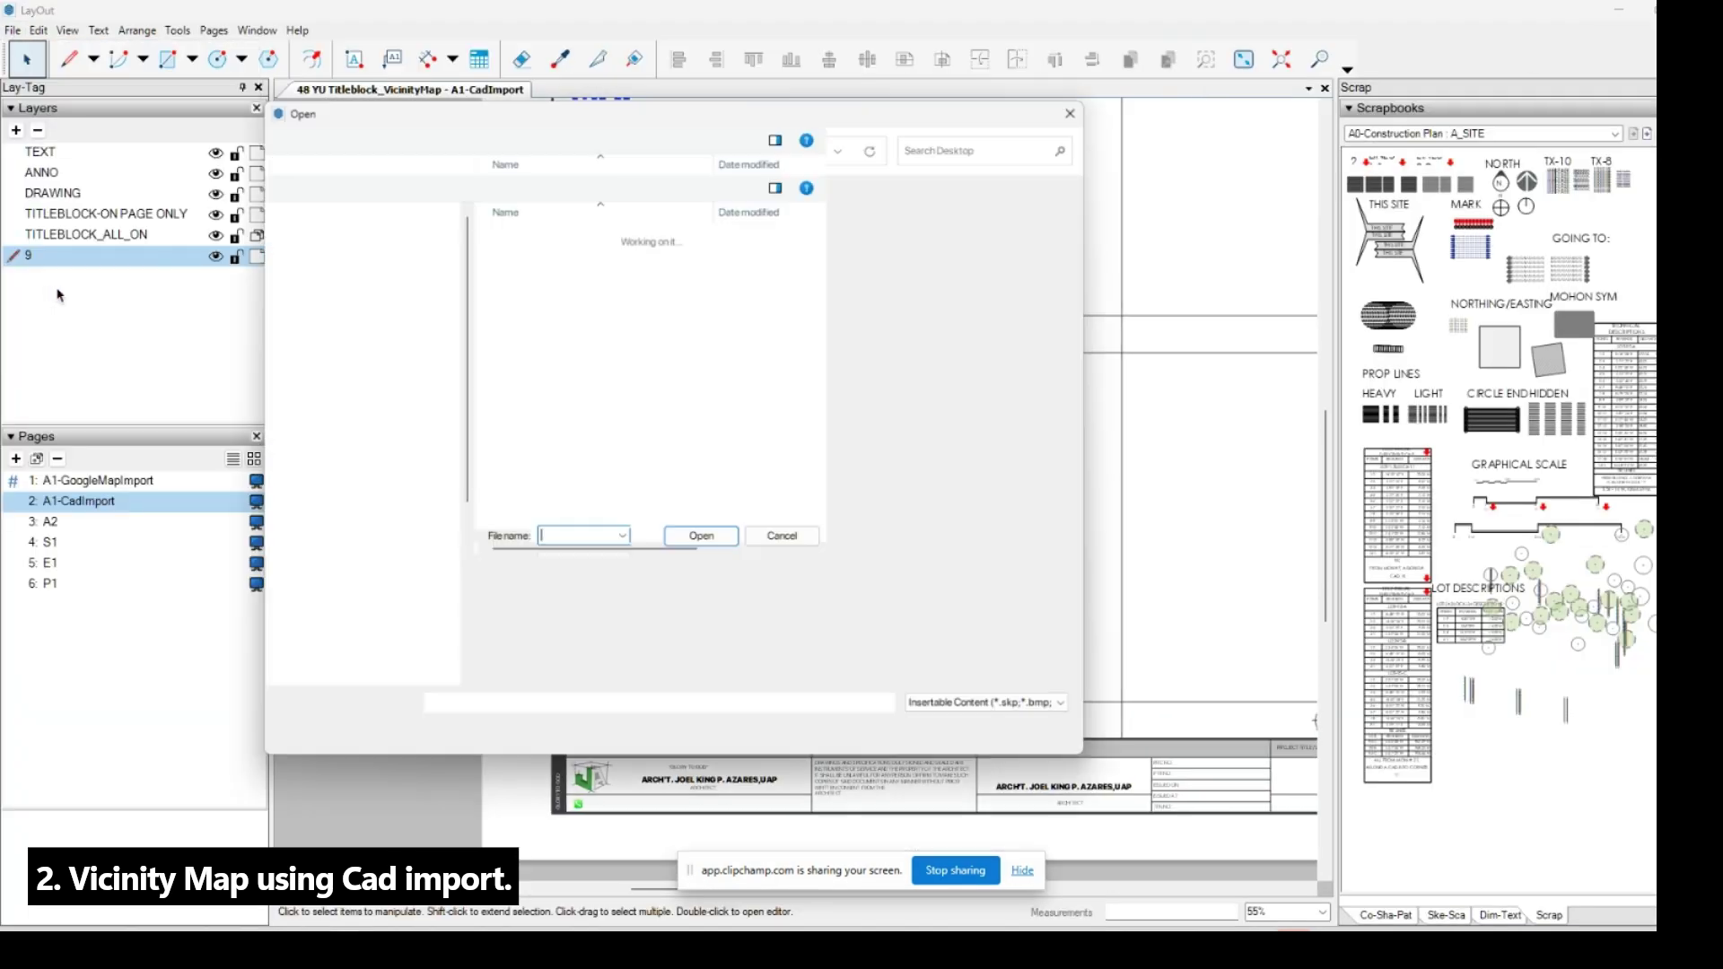
{"action": "left_click", "coordinate": [574, 256]}
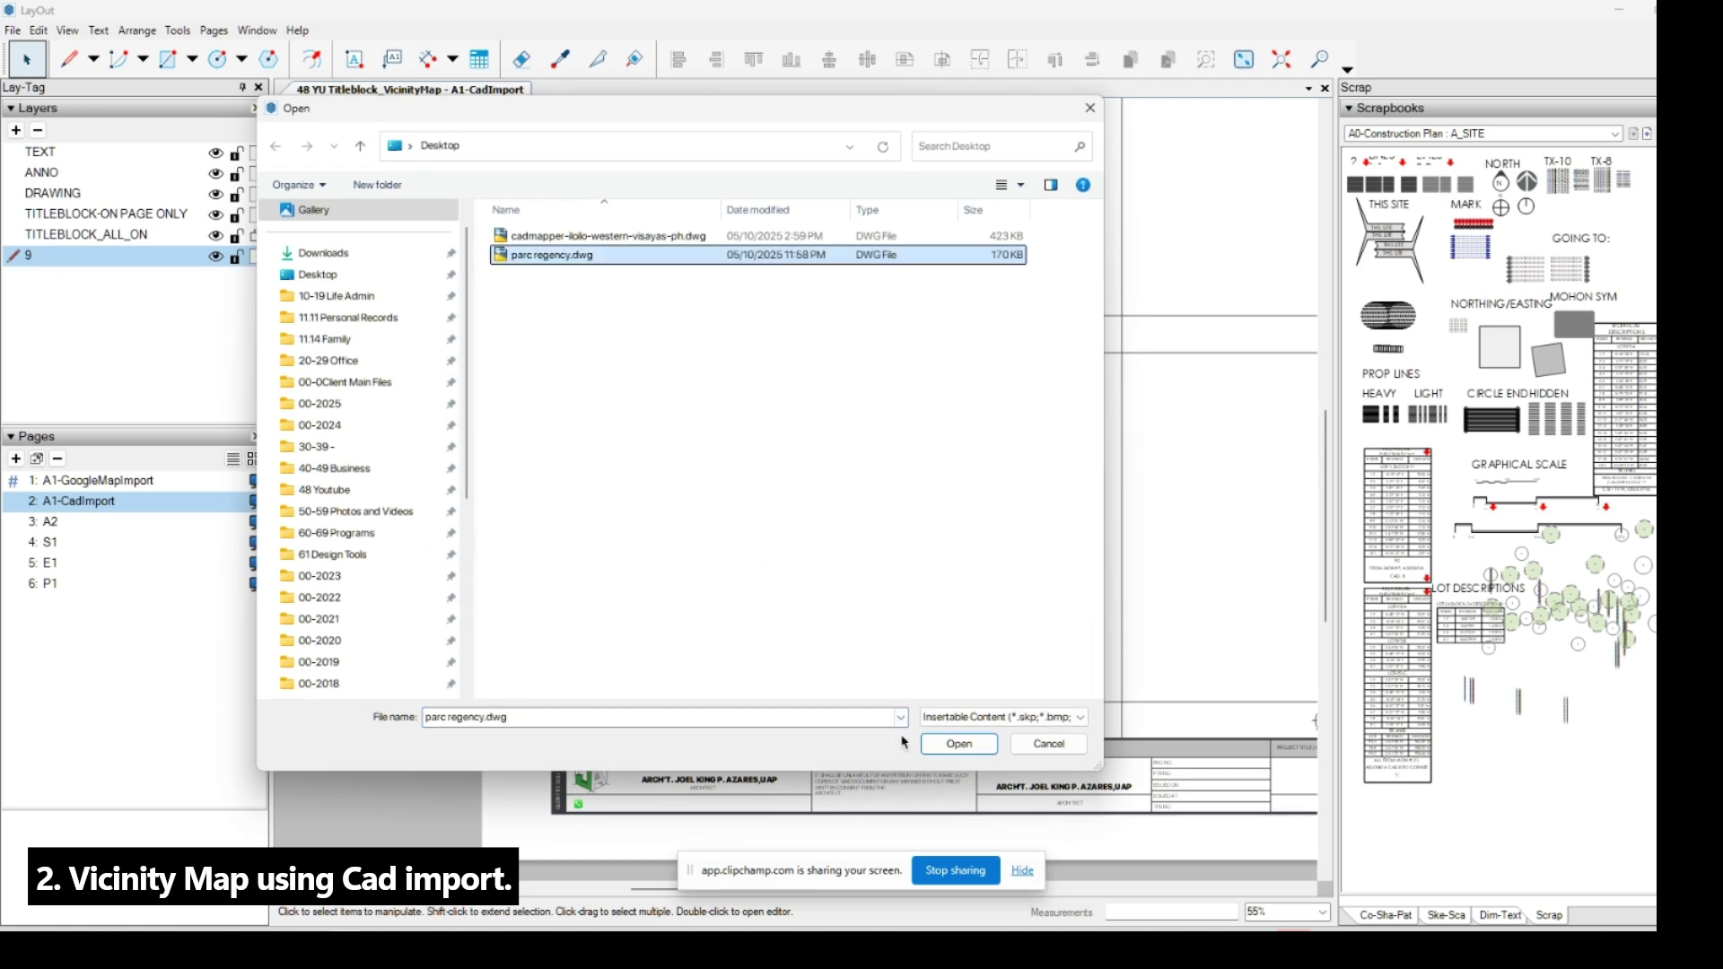
{"action": "left_click", "coordinate": [957, 745]}
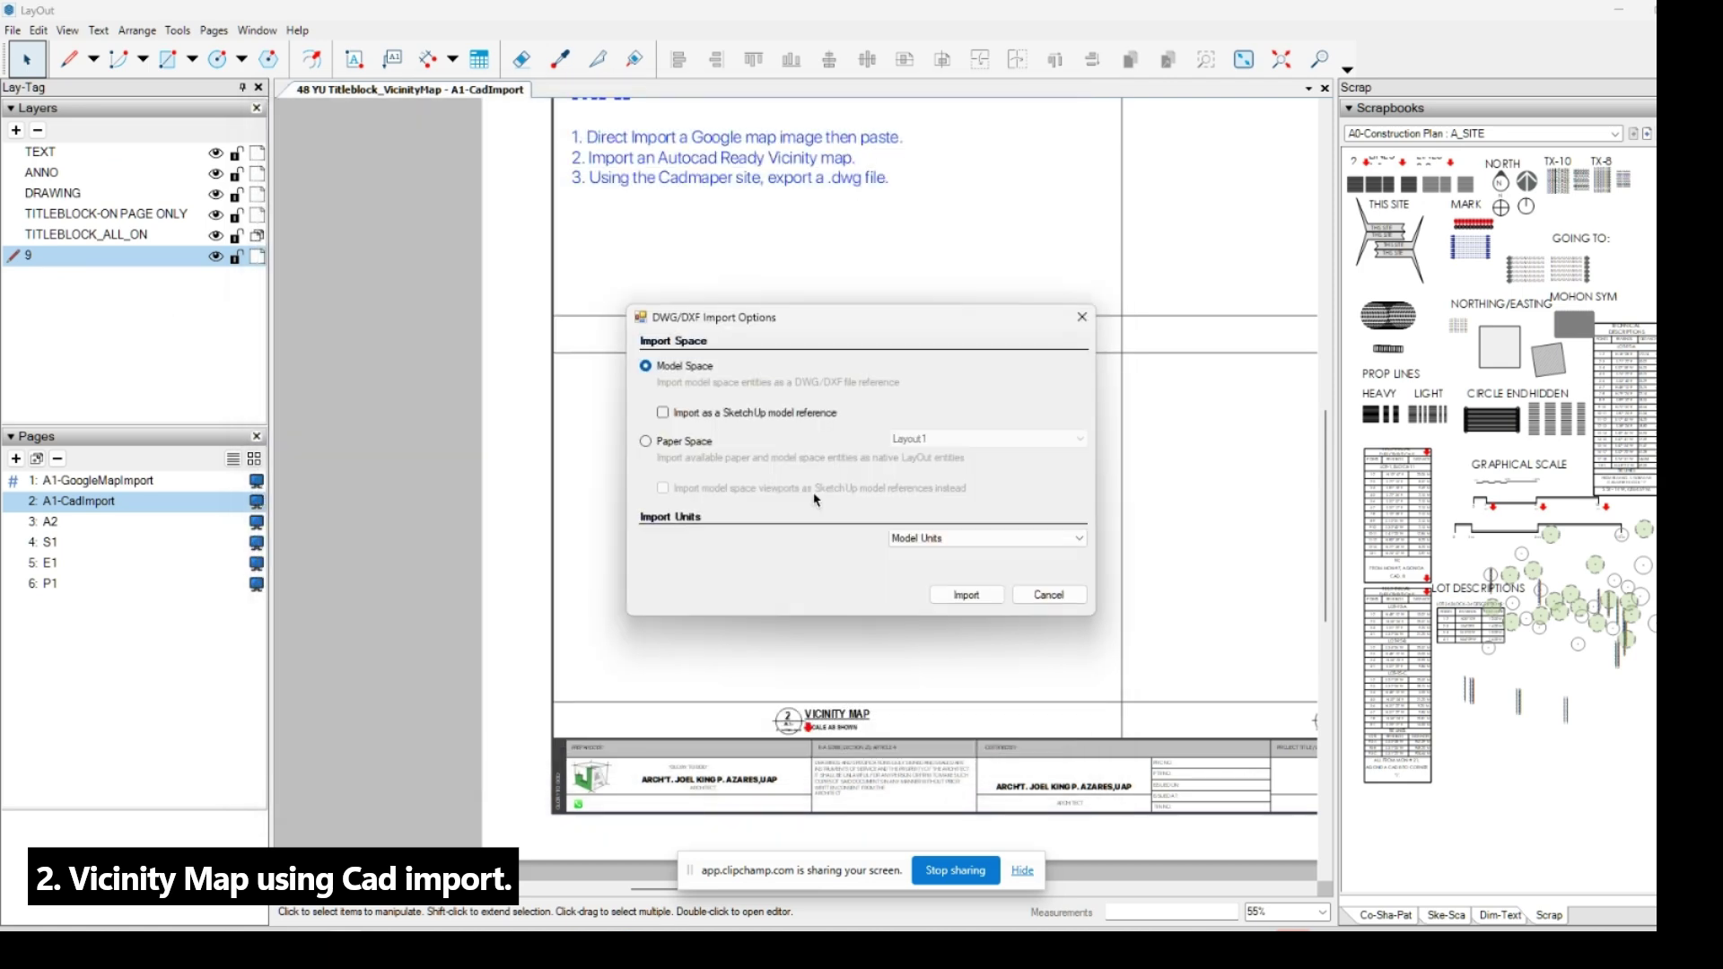
{"action": "left_click", "coordinate": [958, 597]}
{"action": "scroll", "coordinate": [822, 458], "scroll_direction": "down", "scroll_amount": 4}
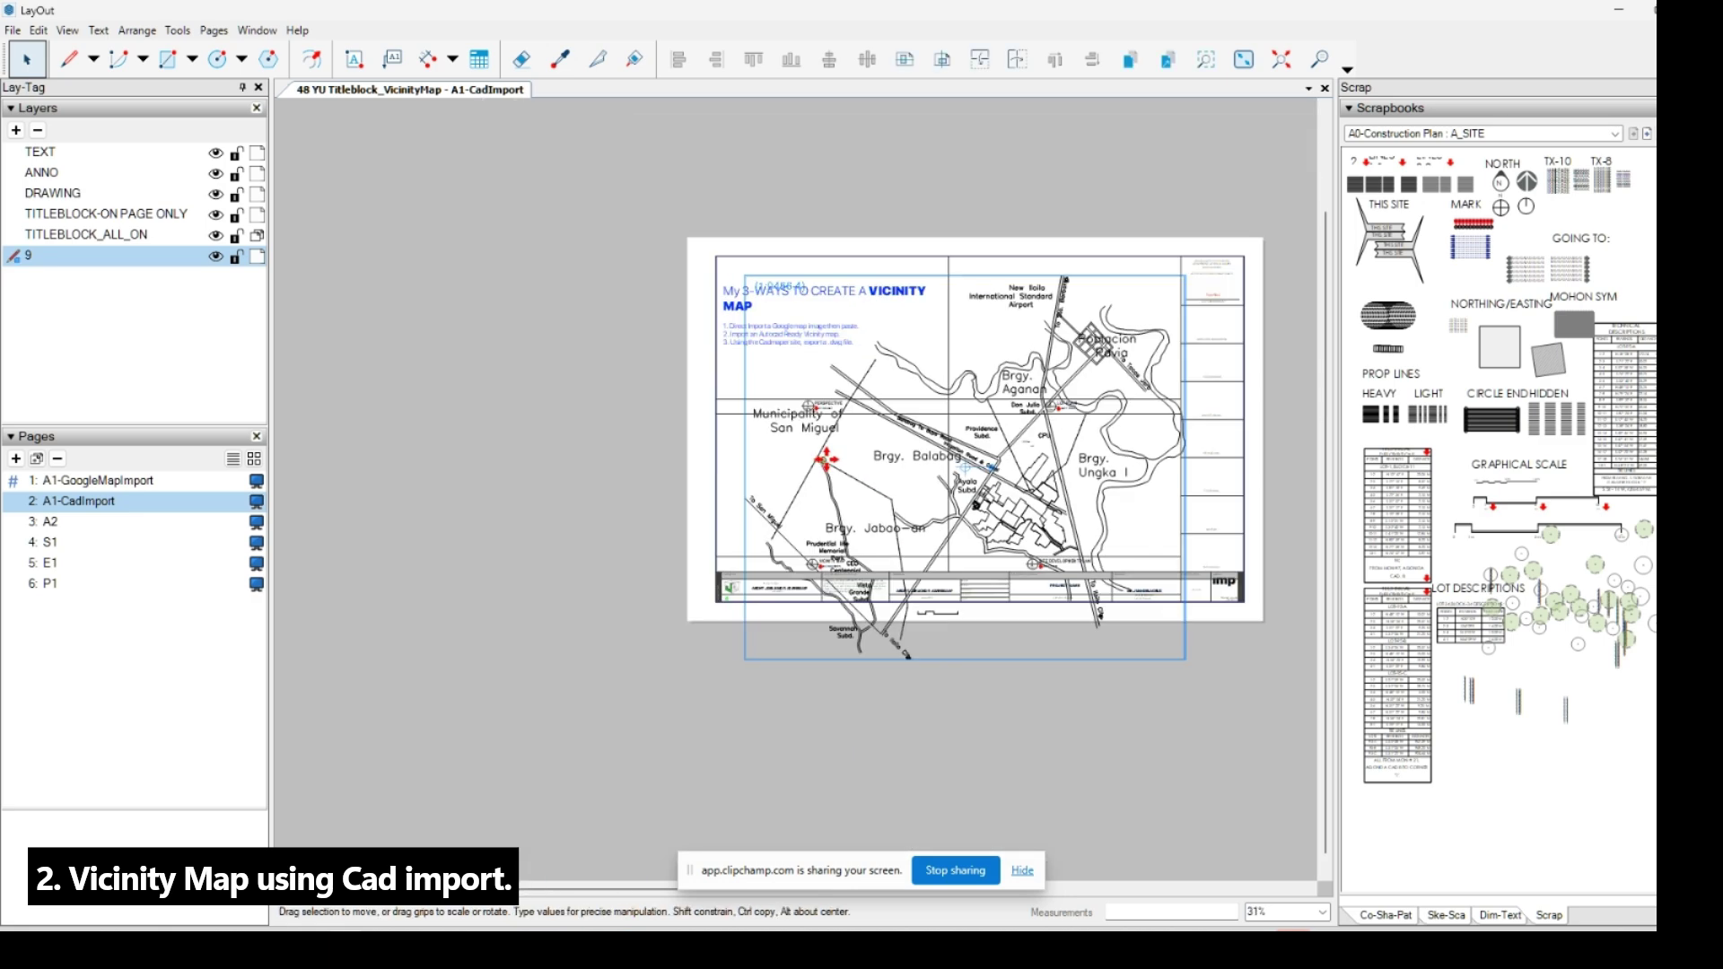
Explode the inserted Parc Regency map and group its loose entities.
{"action": "scroll", "coordinate": [1109, 454], "scroll_direction": "up", "scroll_amount": 2}
{"action": "right_click", "coordinate": [972, 413]}
{"action": "left_click", "coordinate": [779, 432]}
{"action": "right_click", "coordinate": [930, 464]}
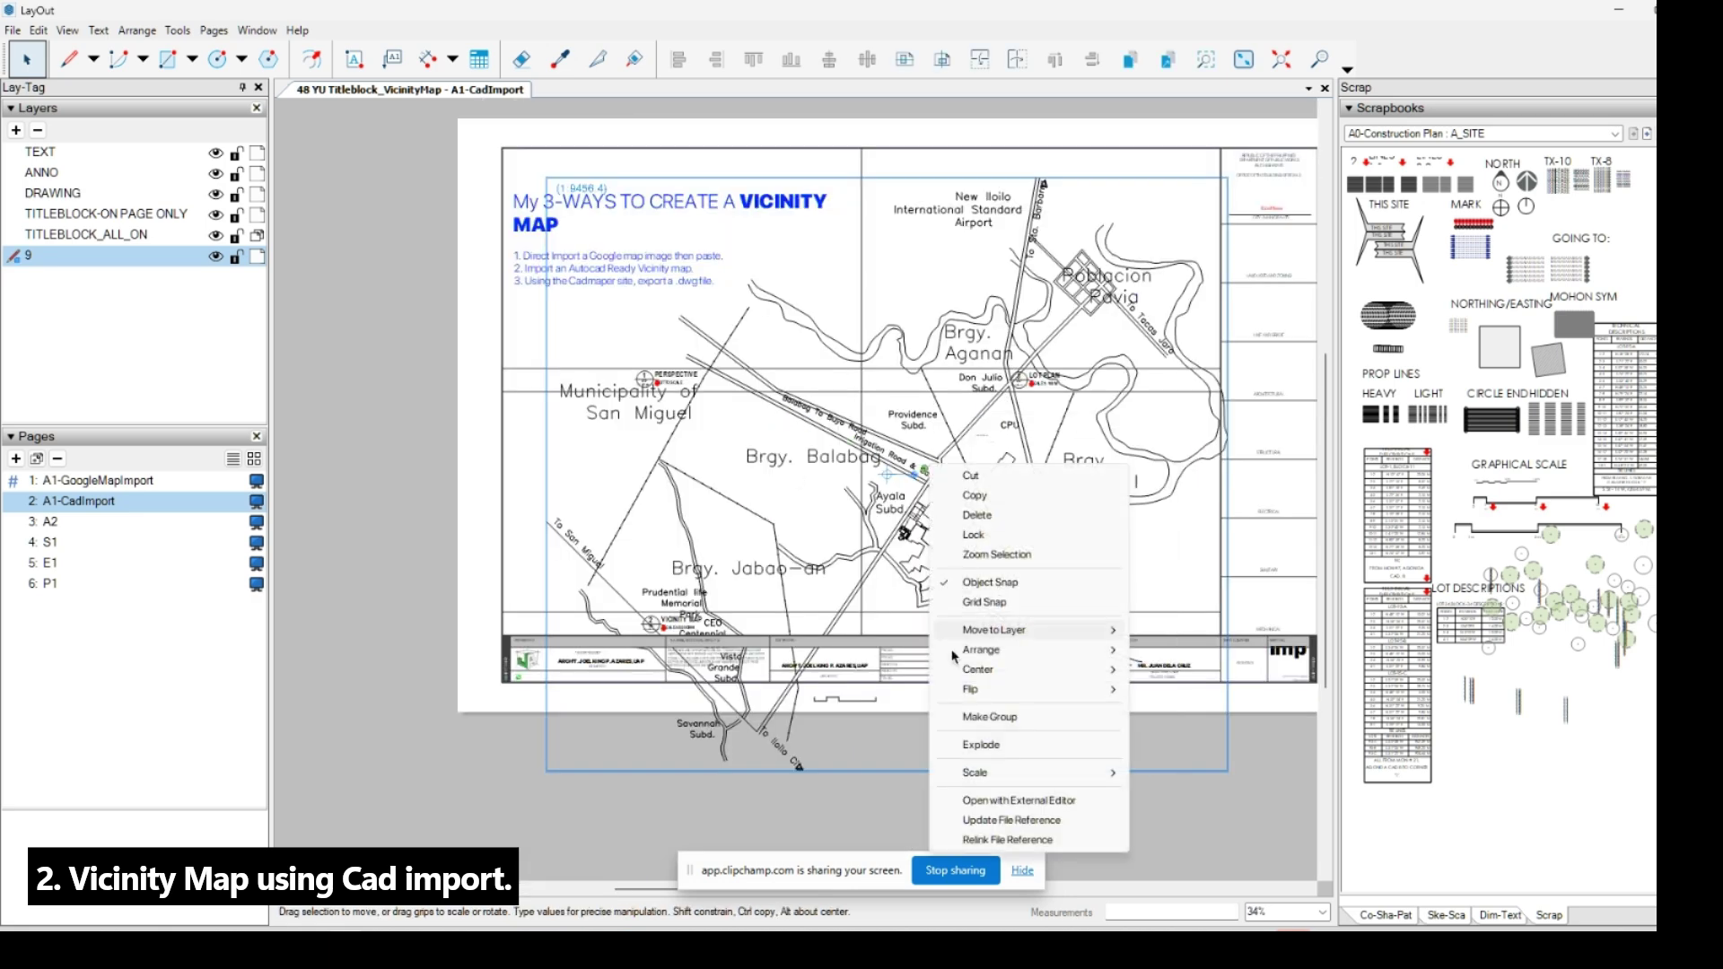
{"action": "left_click", "coordinate": [969, 747]}
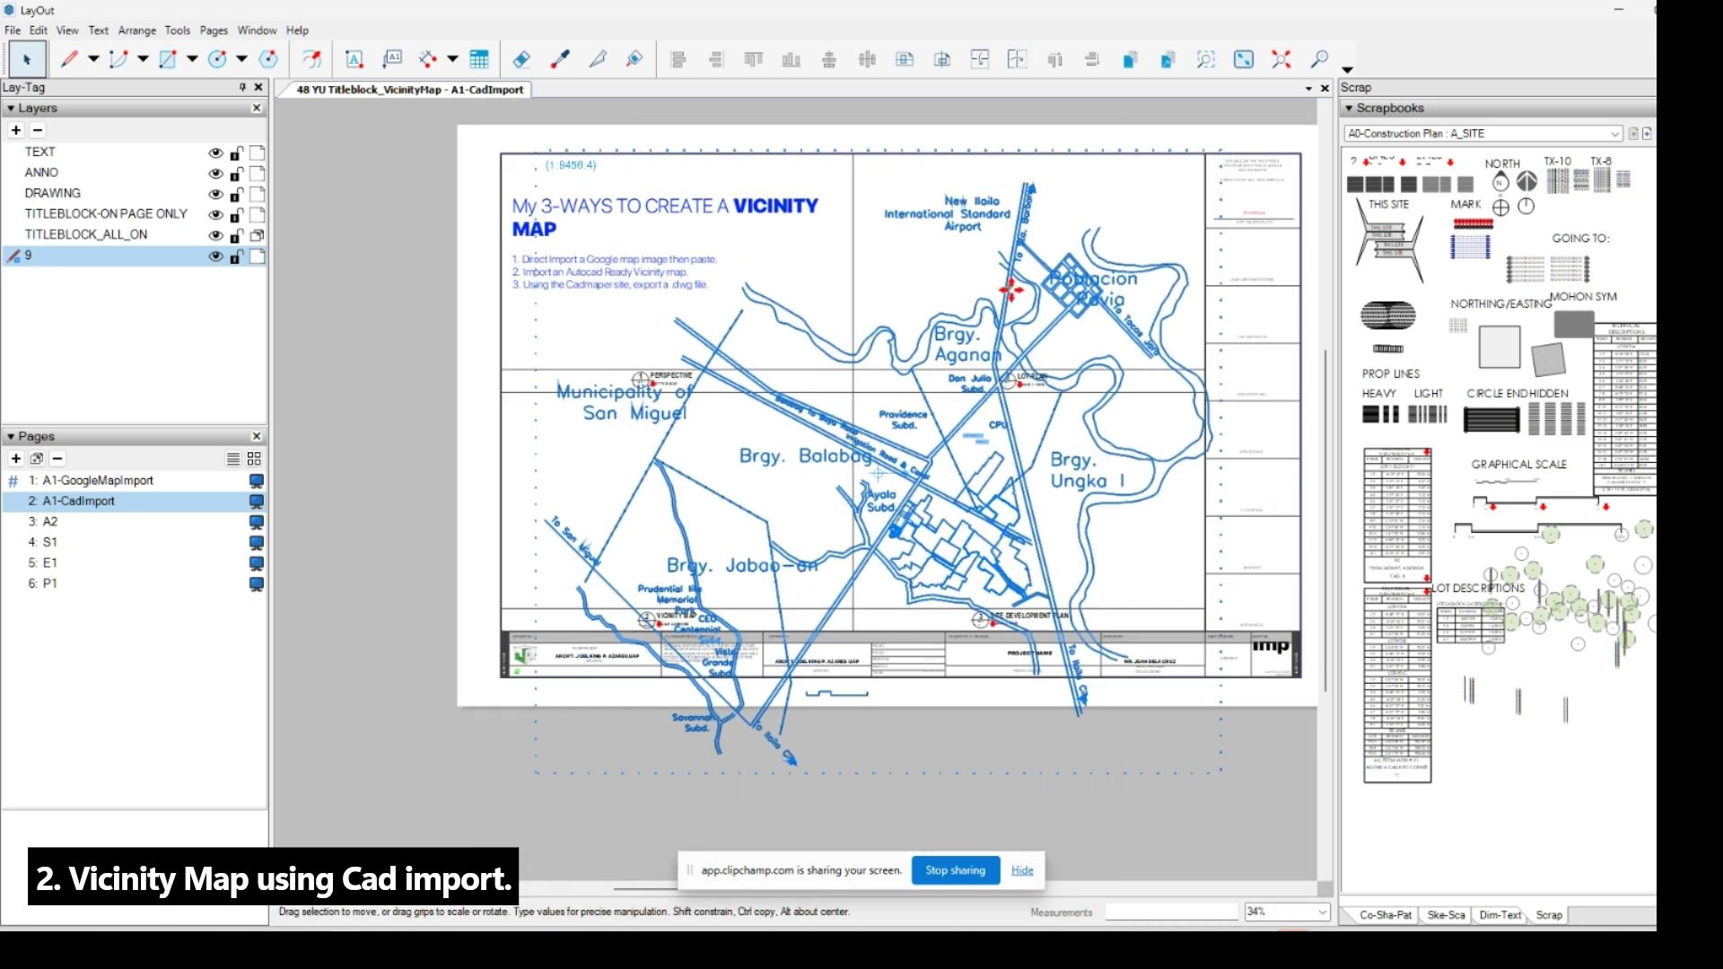
{"action": "right_click", "coordinate": [1027, 290]}
{"action": "left_click", "coordinate": [1077, 605]}
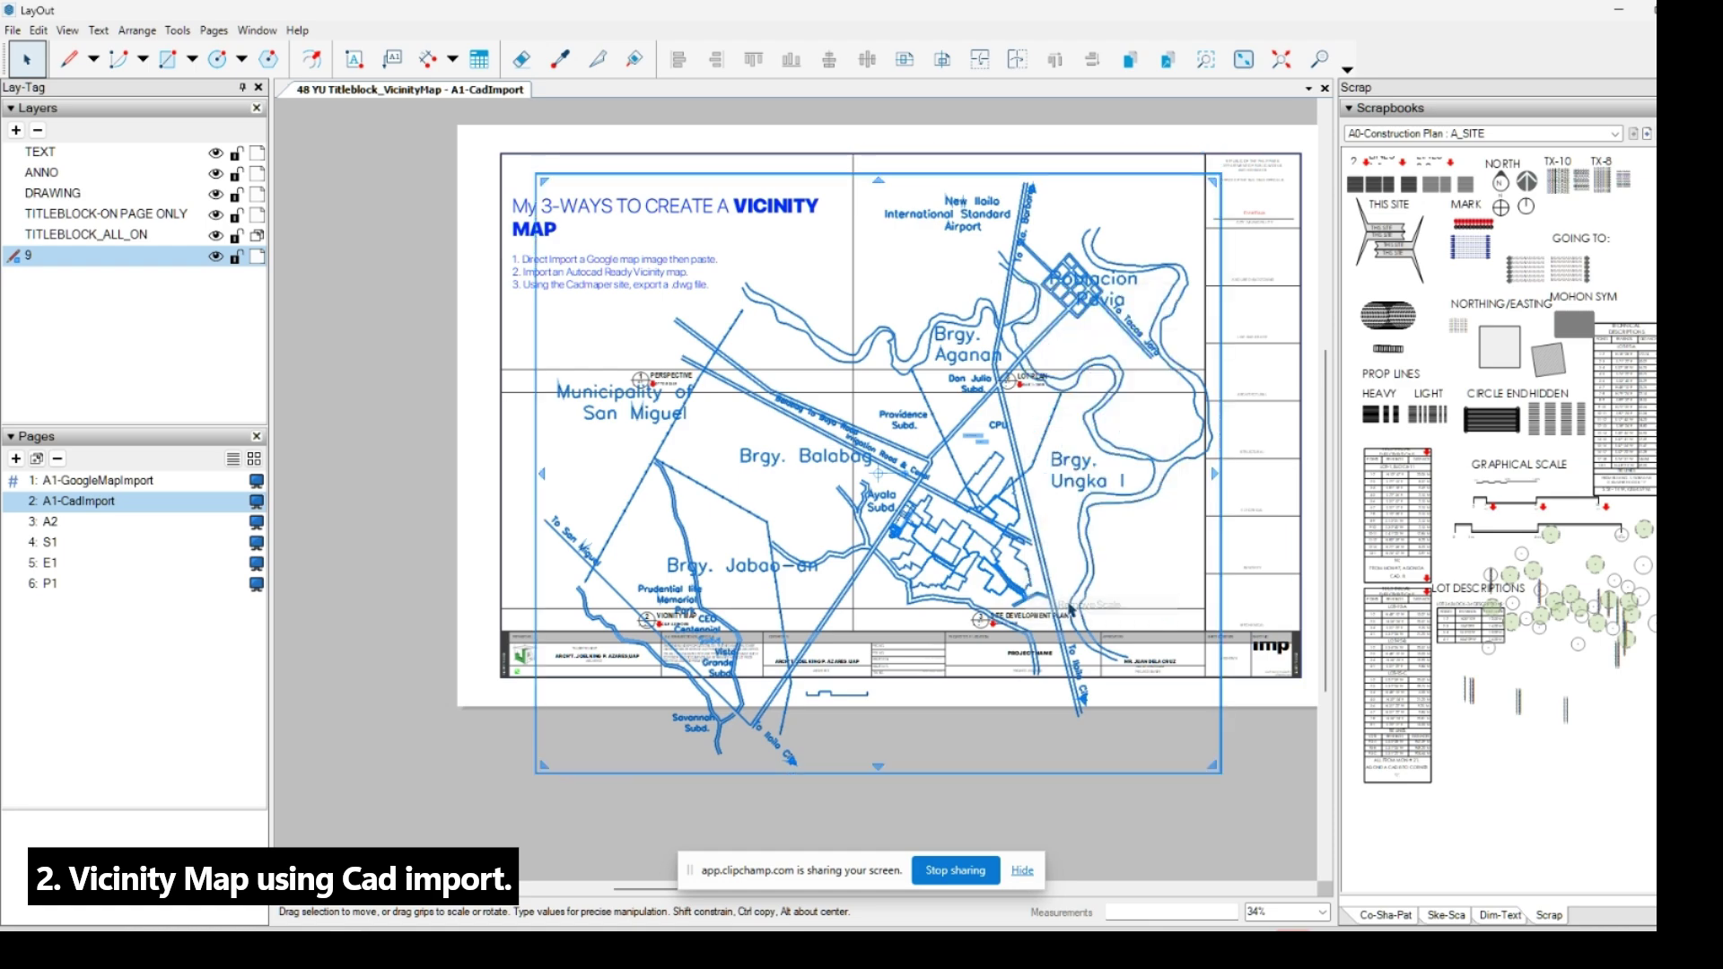
Scale down the grouped map and move it onto the vicinity map frame below the perspective title.
{"action": "left_click_drag", "start_coordinate": [1214, 183], "coordinate": [840, 508]}
{"action": "scroll", "coordinate": [739, 576], "scroll_direction": "up", "scroll_amount": 4}
{"action": "left_click_drag", "start_coordinate": [708, 564], "coordinate": [671, 296]}
{"action": "middle_click_drag", "start_coordinate": [695, 296], "coordinate": [818, 354]}
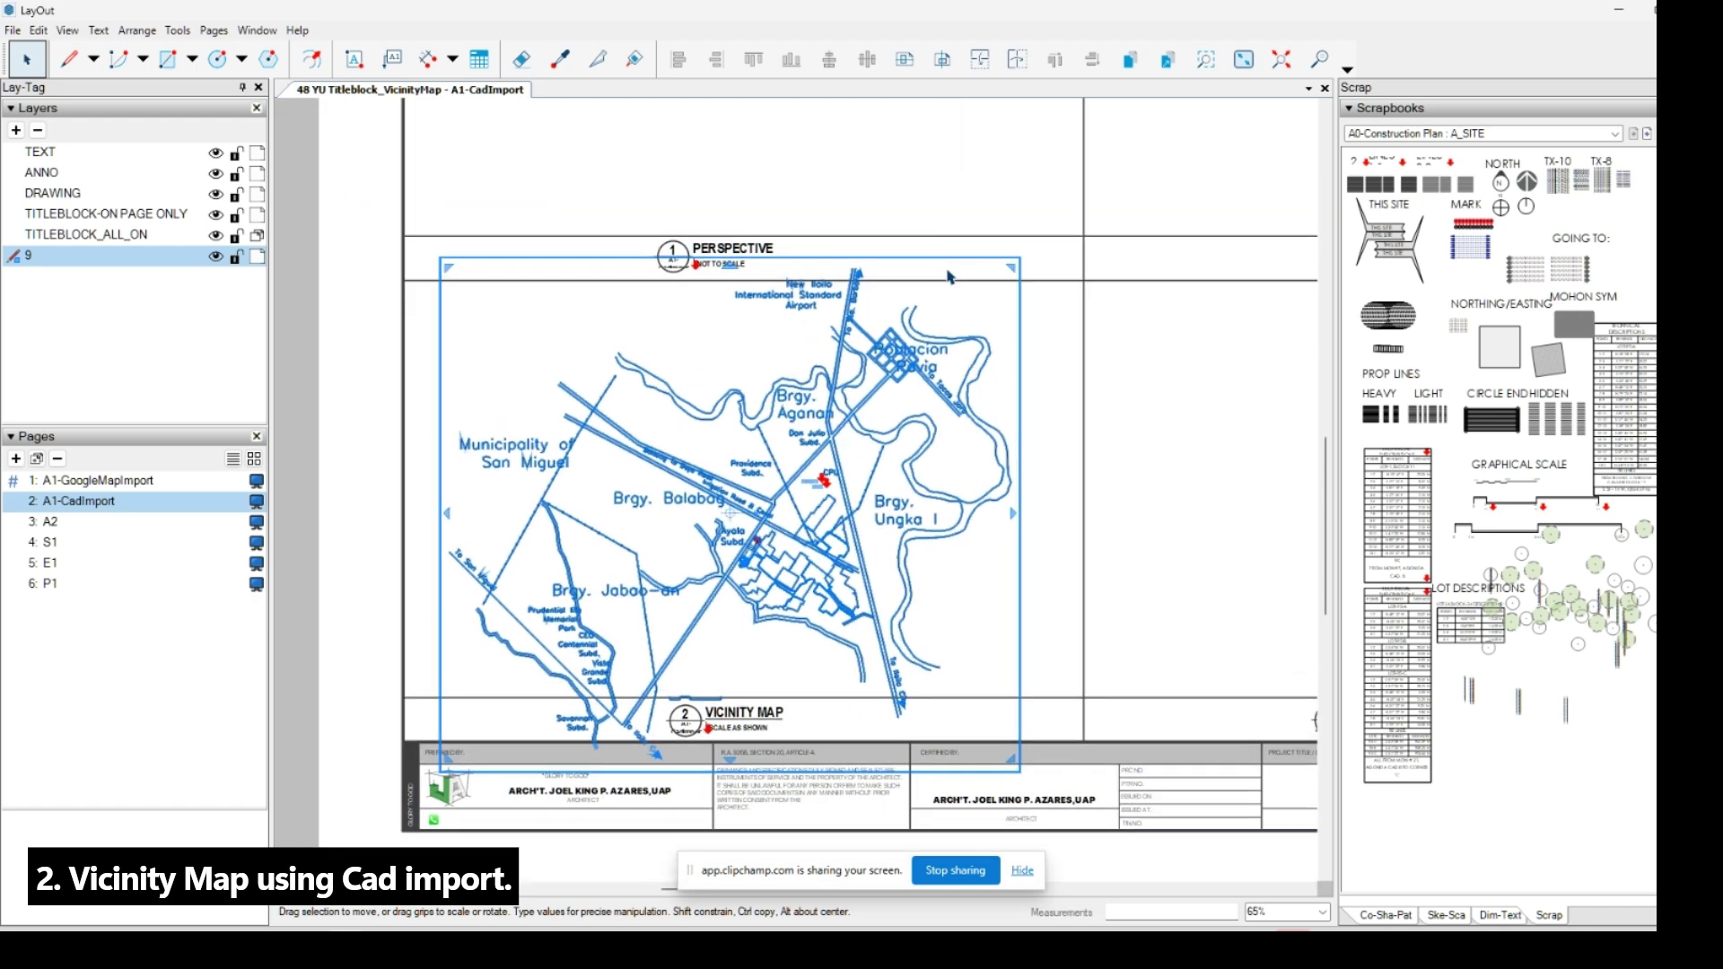
Shrink the map further to fit the vicinity map frame and reposition it between the perspective and vicinity map titles.
{"action": "left_click_drag", "start_coordinate": [1016, 260], "coordinate": [921, 348]}
{"action": "scroll", "coordinate": [795, 436], "scroll_direction": "up", "scroll_amount": 2}
{"action": "left_click_drag", "start_coordinate": [793, 431], "coordinate": [841, 349]}
{"action": "scroll", "coordinate": [945, 347], "scroll_direction": "down", "scroll_amount": 1}
{"action": "left_click_drag", "start_coordinate": [1012, 244], "coordinate": [976, 273]}
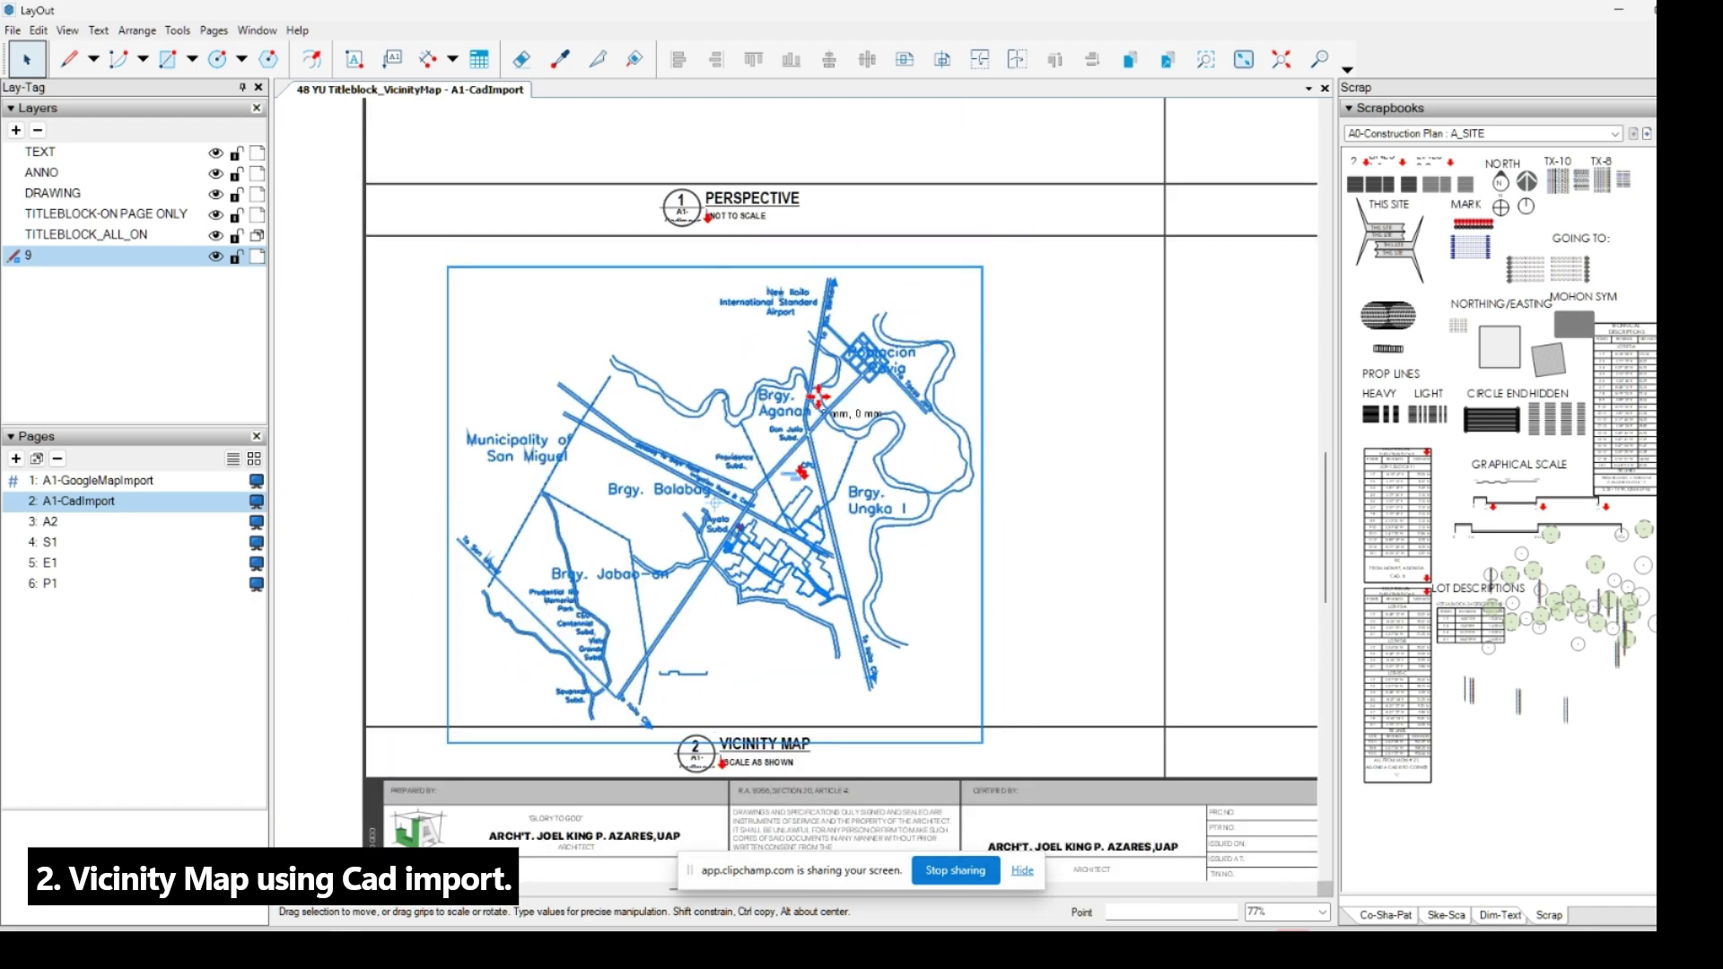
{"action": "left_click_drag", "start_coordinate": [811, 403], "coordinate": [847, 380]}
{"action": "middle_click_drag", "start_coordinate": [915, 455], "coordinate": [965, 446]}
{"action": "left_click", "coordinate": [965, 446]}
{"action": "scroll", "coordinate": [865, 456], "scroll_direction": "up", "scroll_amount": 5}
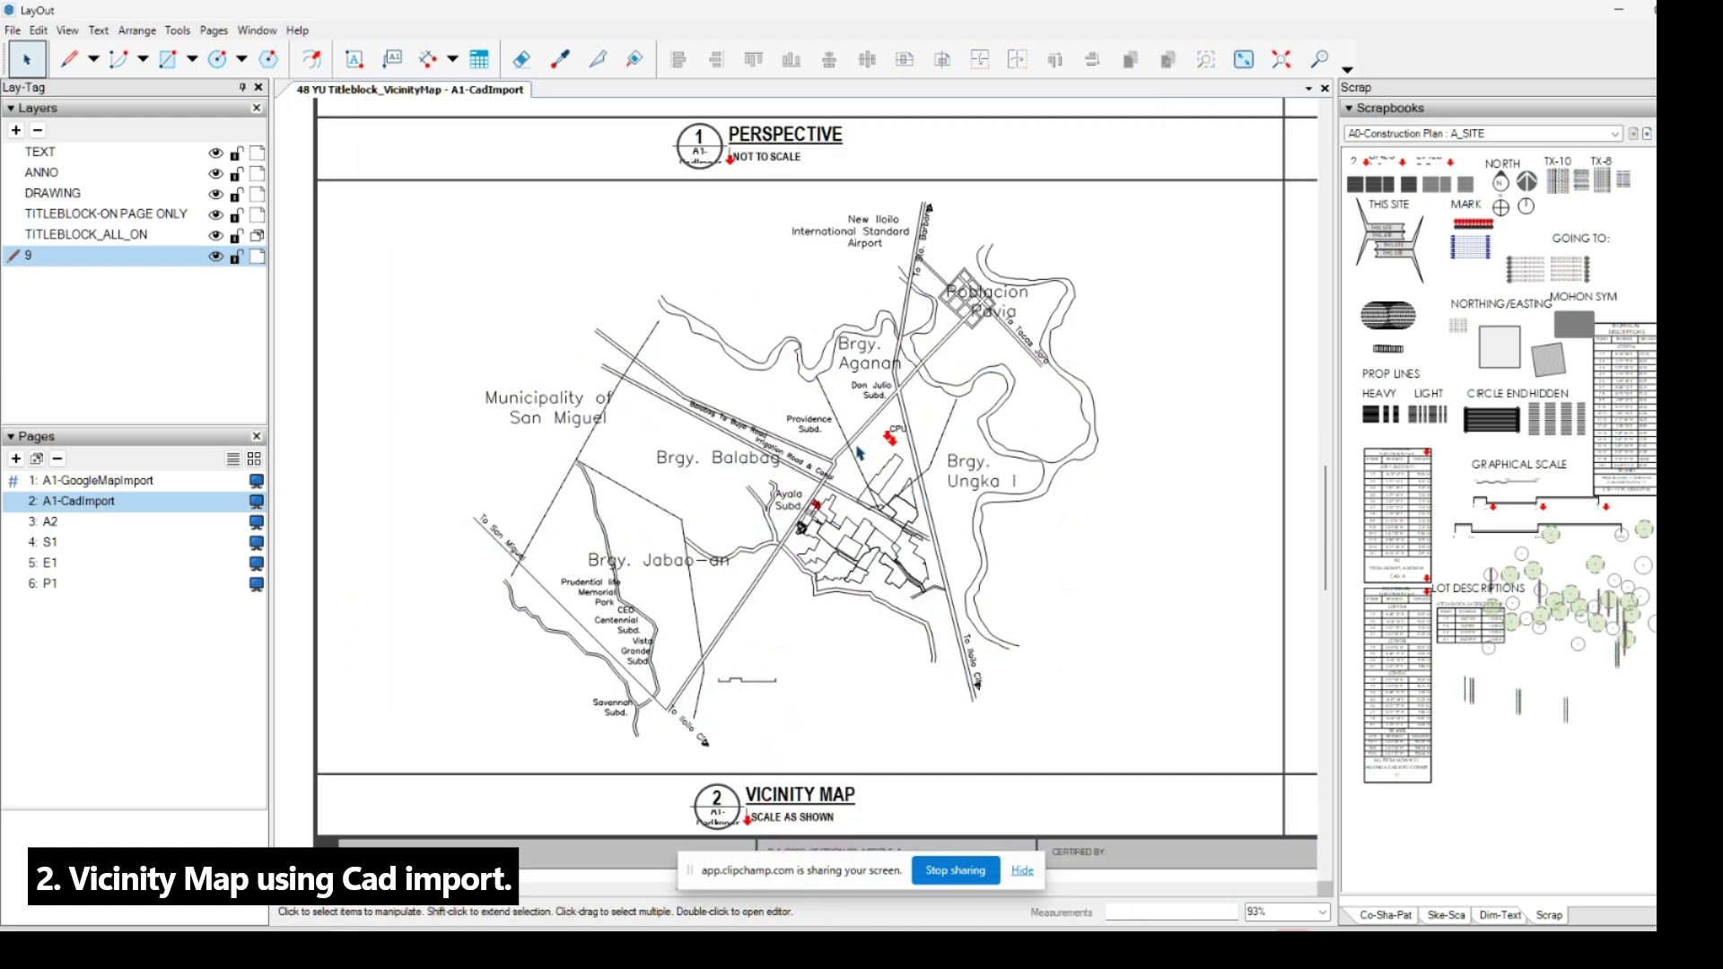
Examine the imported map's roads, labels and grouping within the vicinity map frame.
{"action": "scroll", "coordinate": [878, 446], "scroll_direction": "down", "scroll_amount": 4}
{"action": "scroll", "coordinate": [887, 440], "scroll_direction": "up", "scroll_amount": 2}
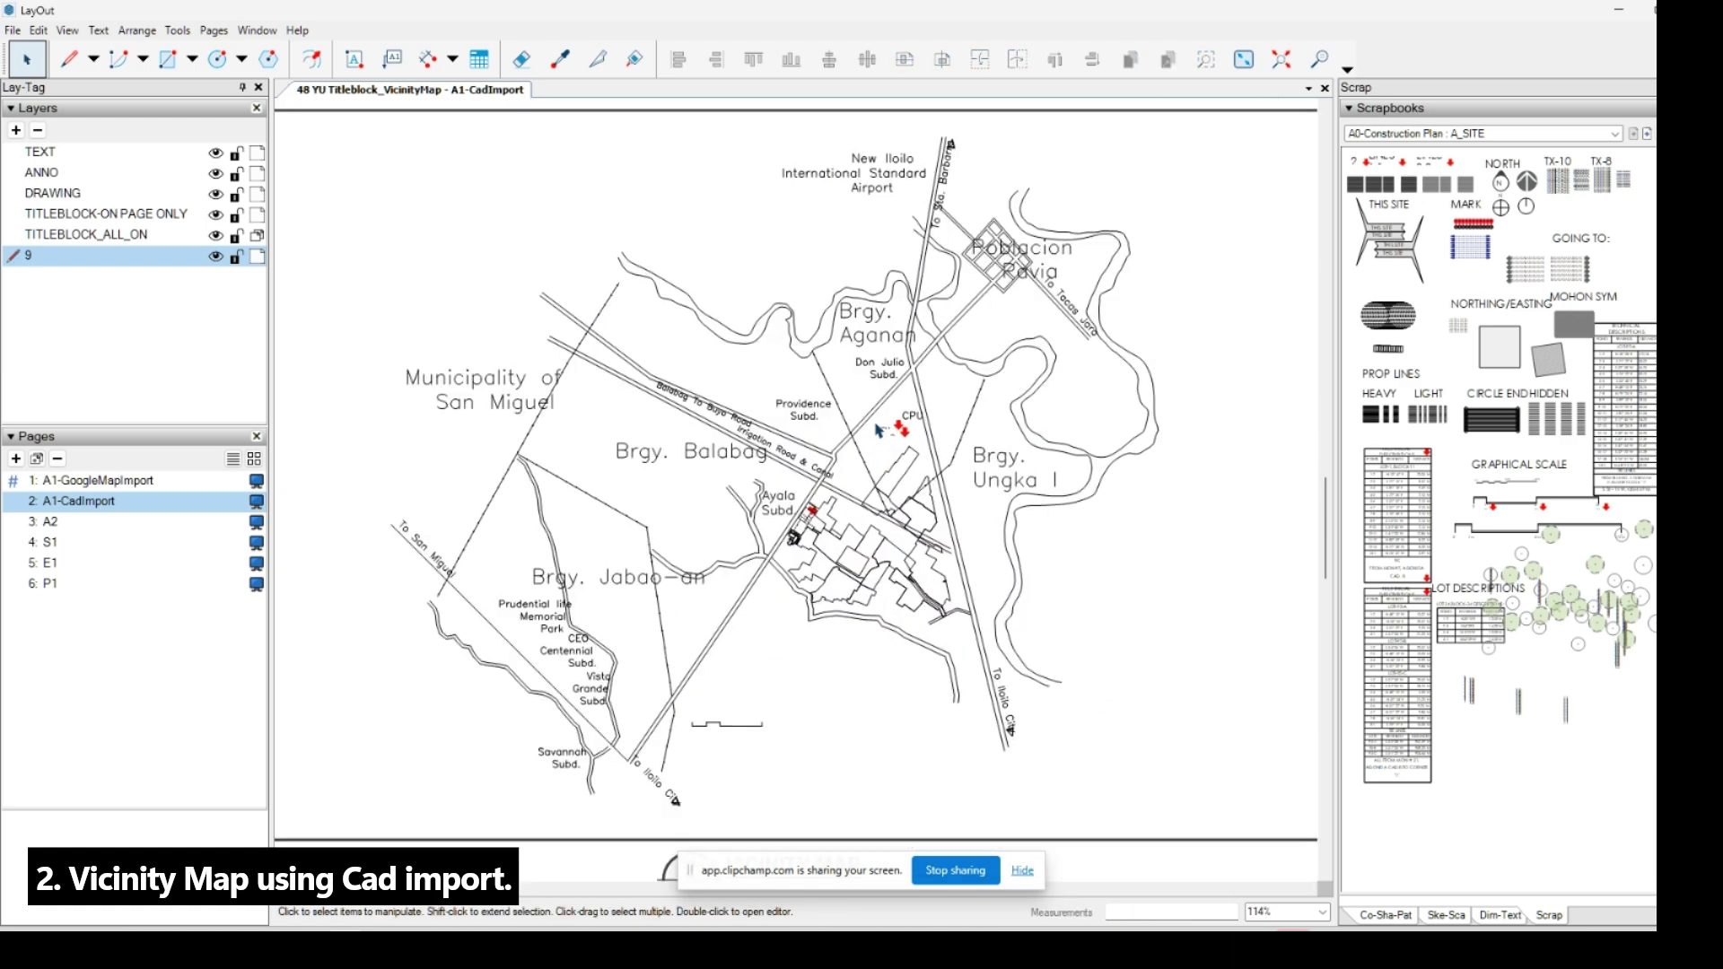
{"action": "left_click", "coordinate": [887, 440]}
{"action": "scroll", "coordinate": [875, 417], "scroll_direction": "down", "scroll_amount": 1}
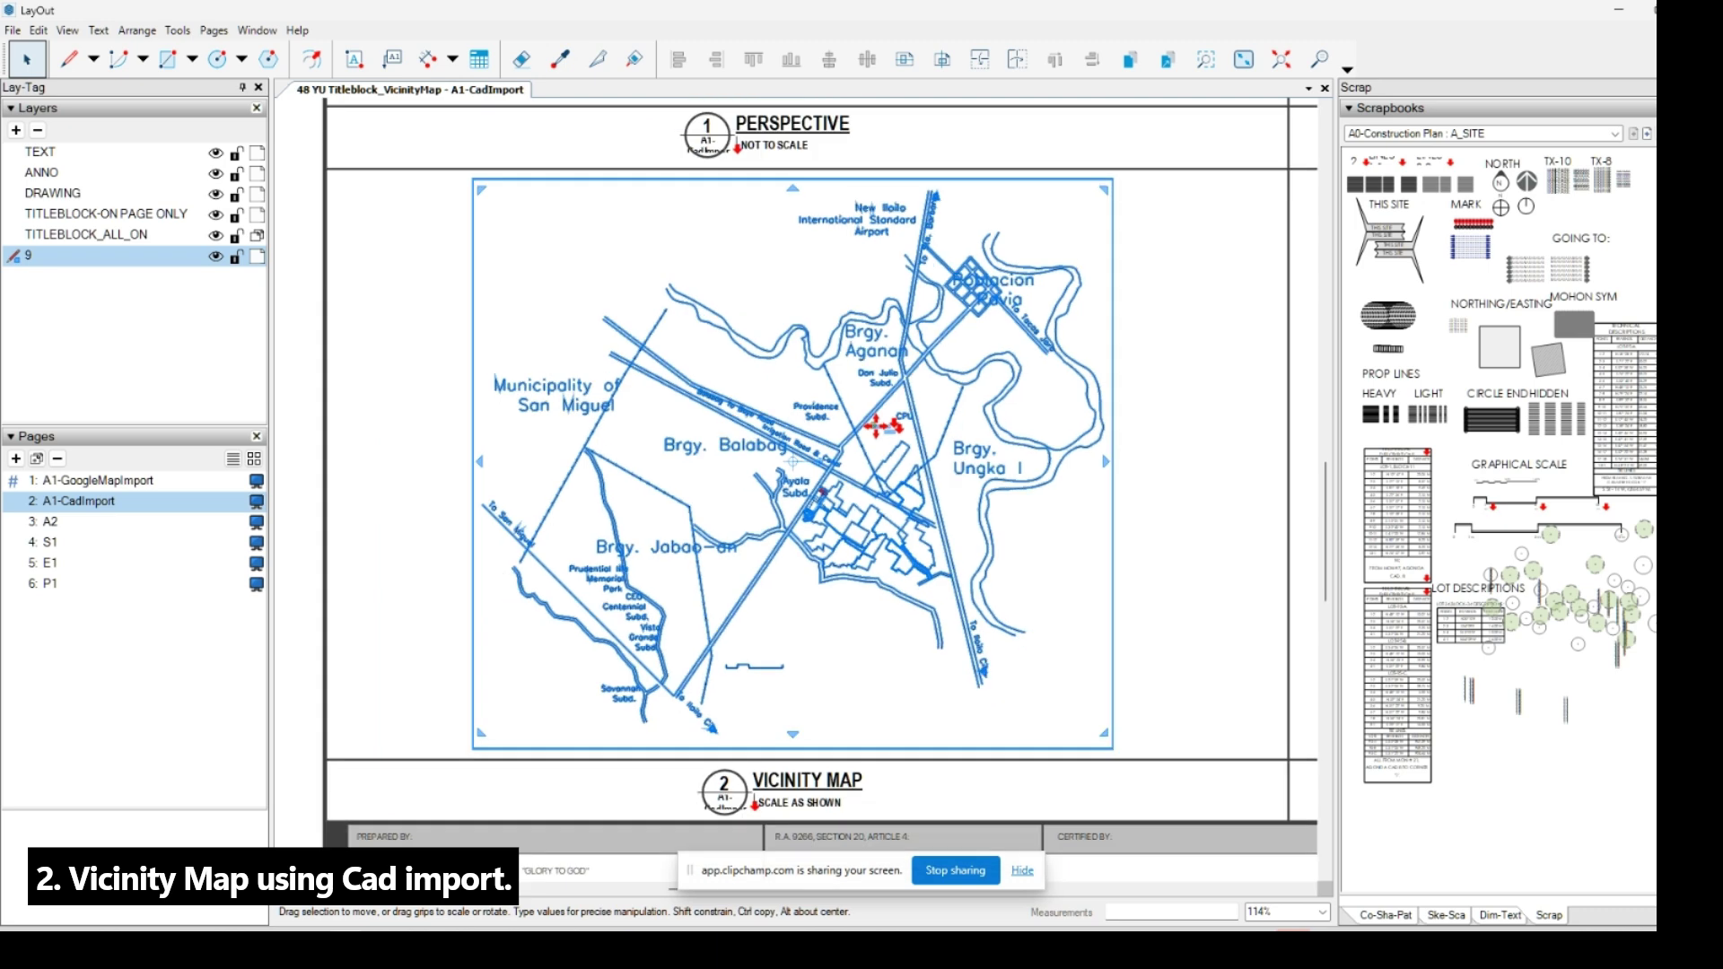
{"action": "key", "text": "Escape"}
{"action": "scroll", "coordinate": [879, 428], "scroll_direction": "up", "scroll_amount": 2}
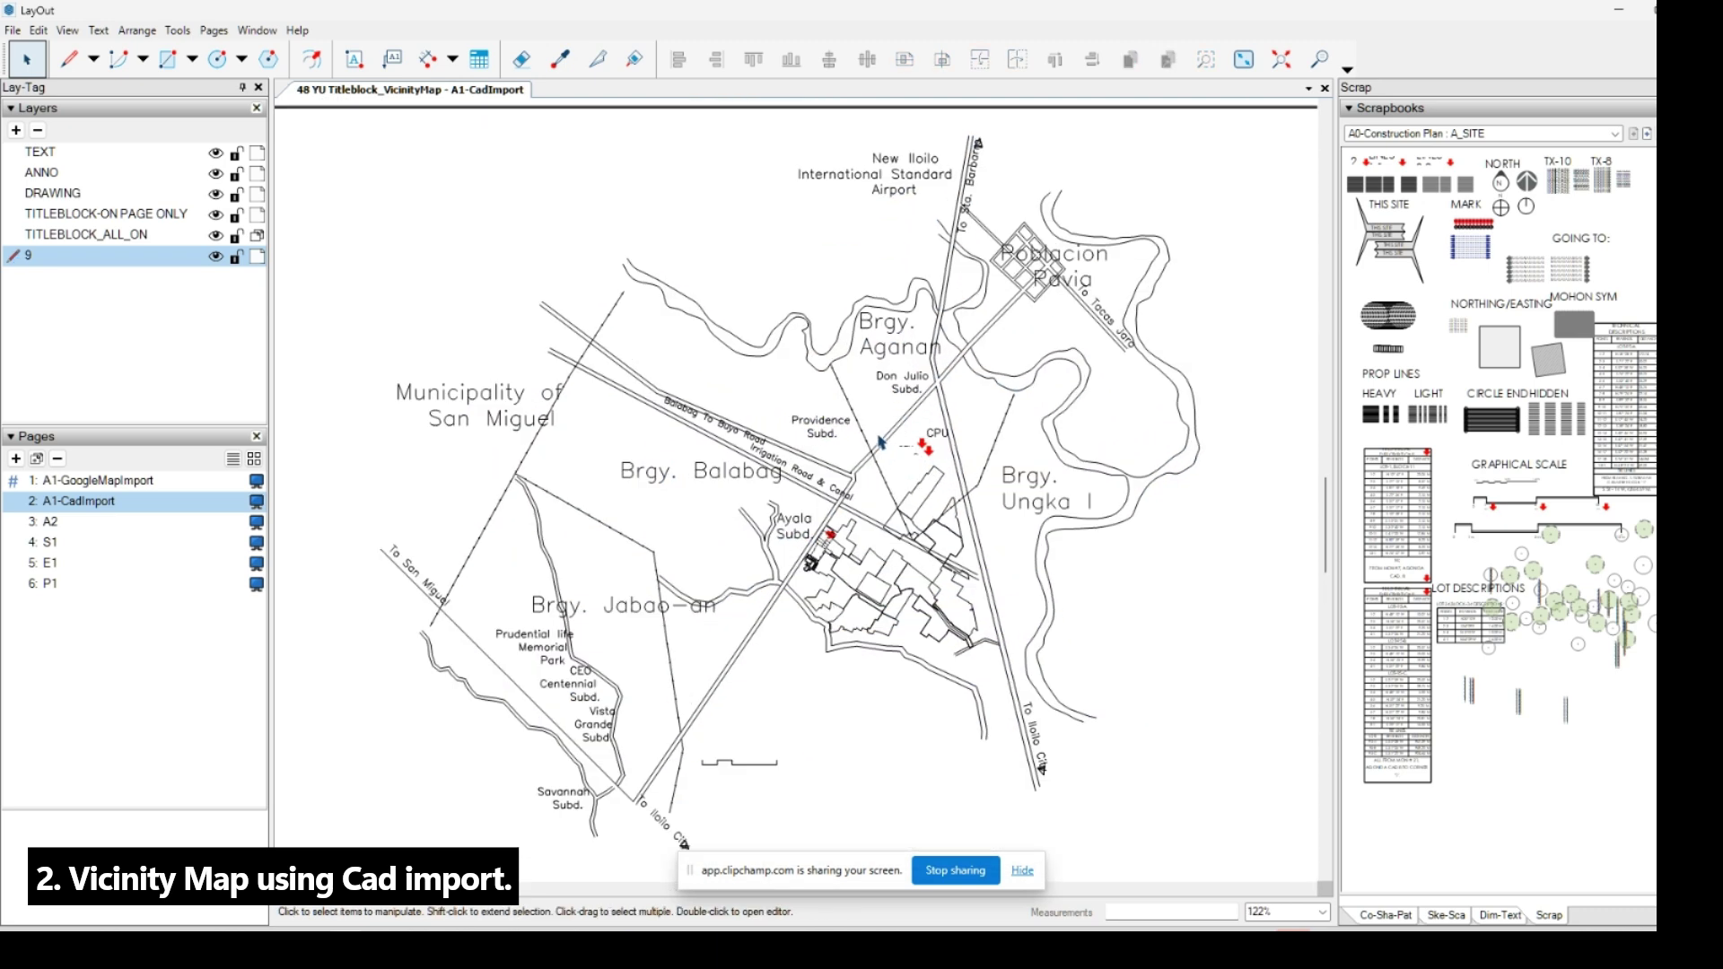
{"action": "scroll", "coordinate": [887, 446], "scroll_direction": "down", "scroll_amount": 2}
{"action": "left_click", "coordinate": [909, 422]}
{"action": "key", "text": "Escape"}
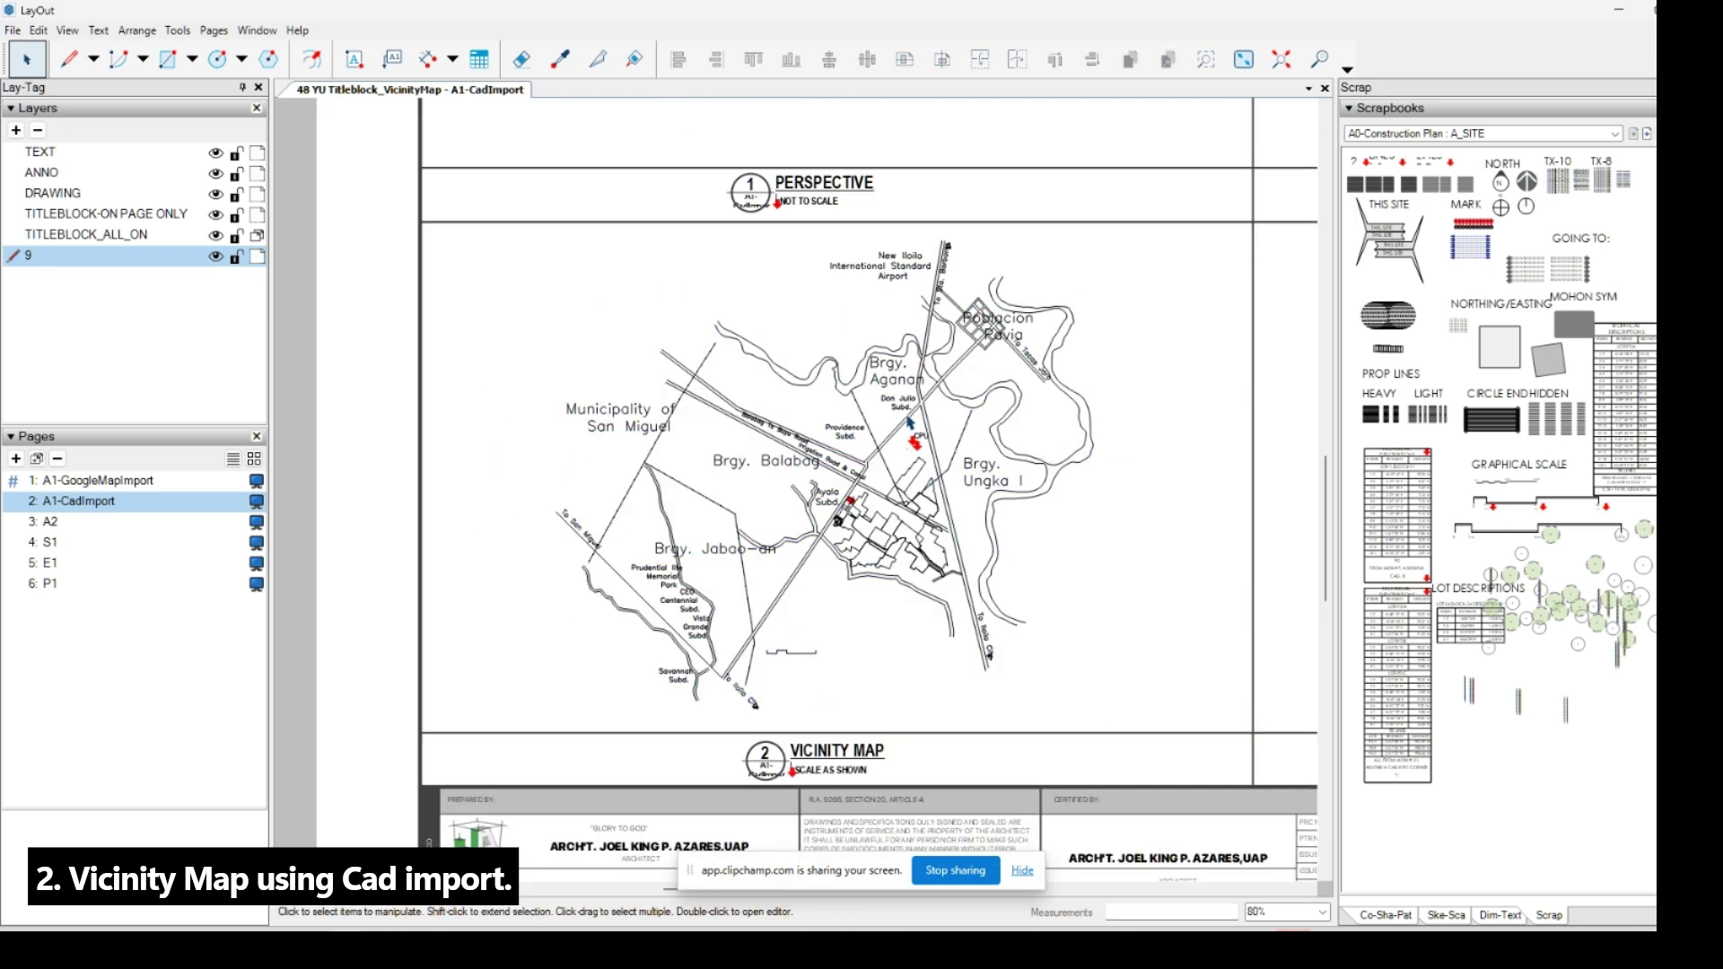
{"action": "scroll", "coordinate": [910, 422], "scroll_direction": "up", "scroll_amount": 1}
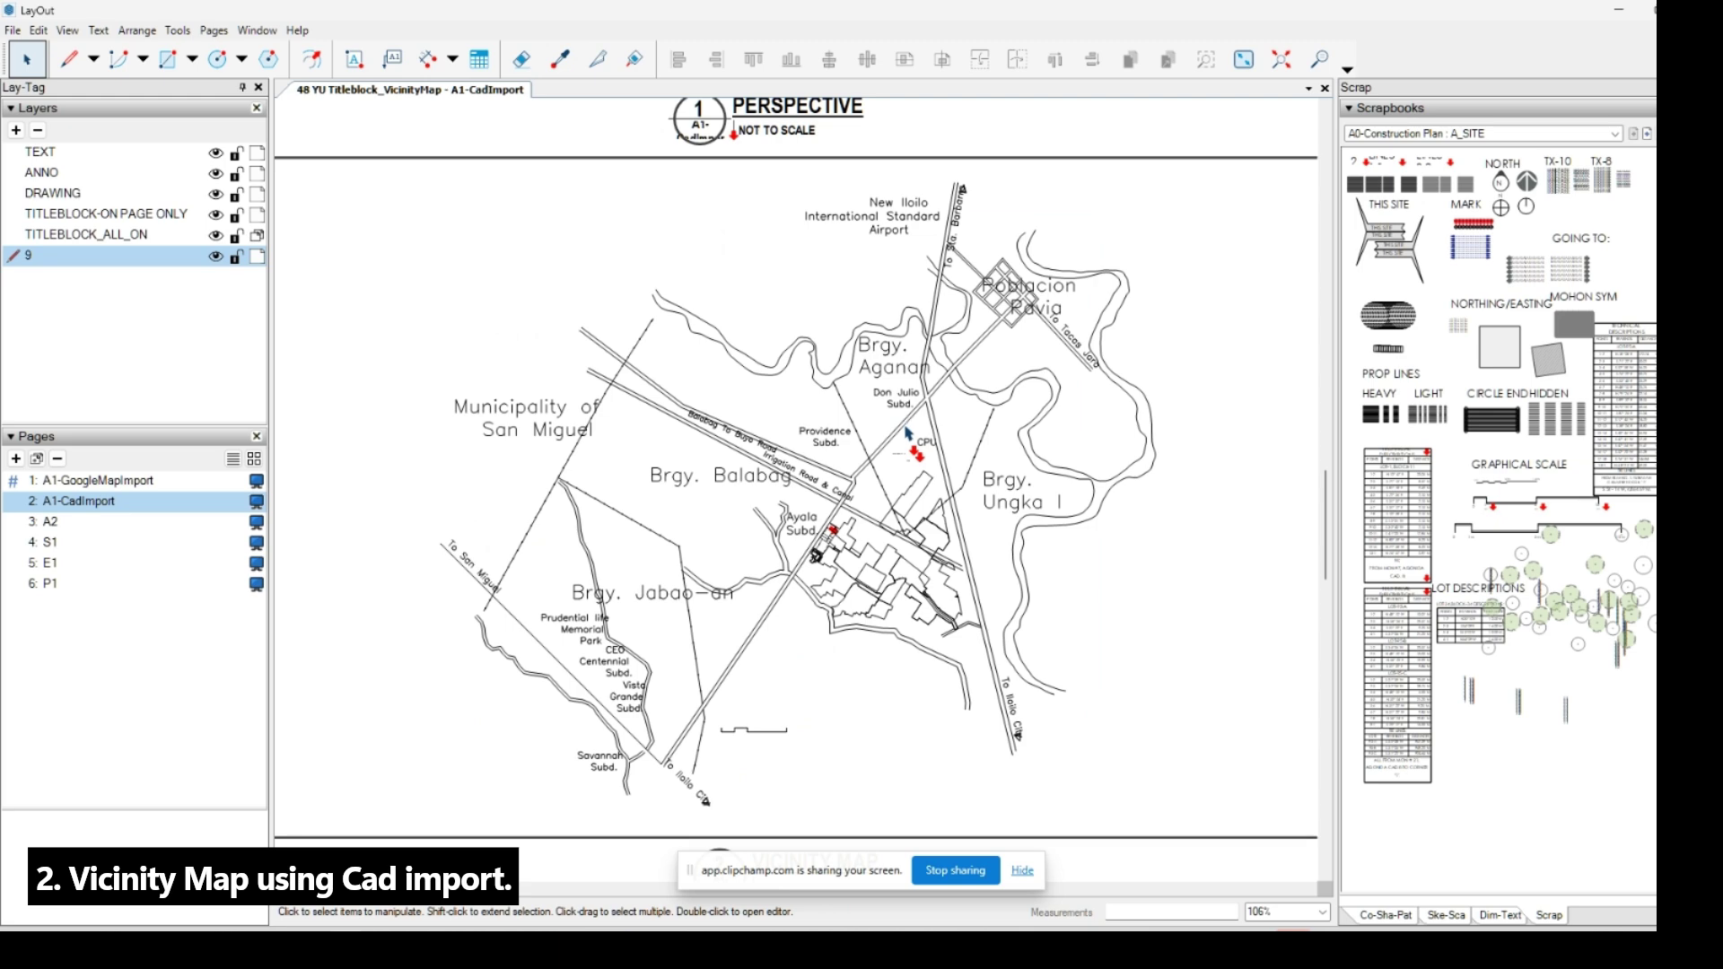
{"action": "scroll", "coordinate": [909, 433], "scroll_direction": "down", "scroll_amount": 2}
{"action": "scroll", "coordinate": [911, 413], "scroll_direction": "up", "scroll_amount": 1}
{"action": "left_click", "coordinate": [911, 410]}
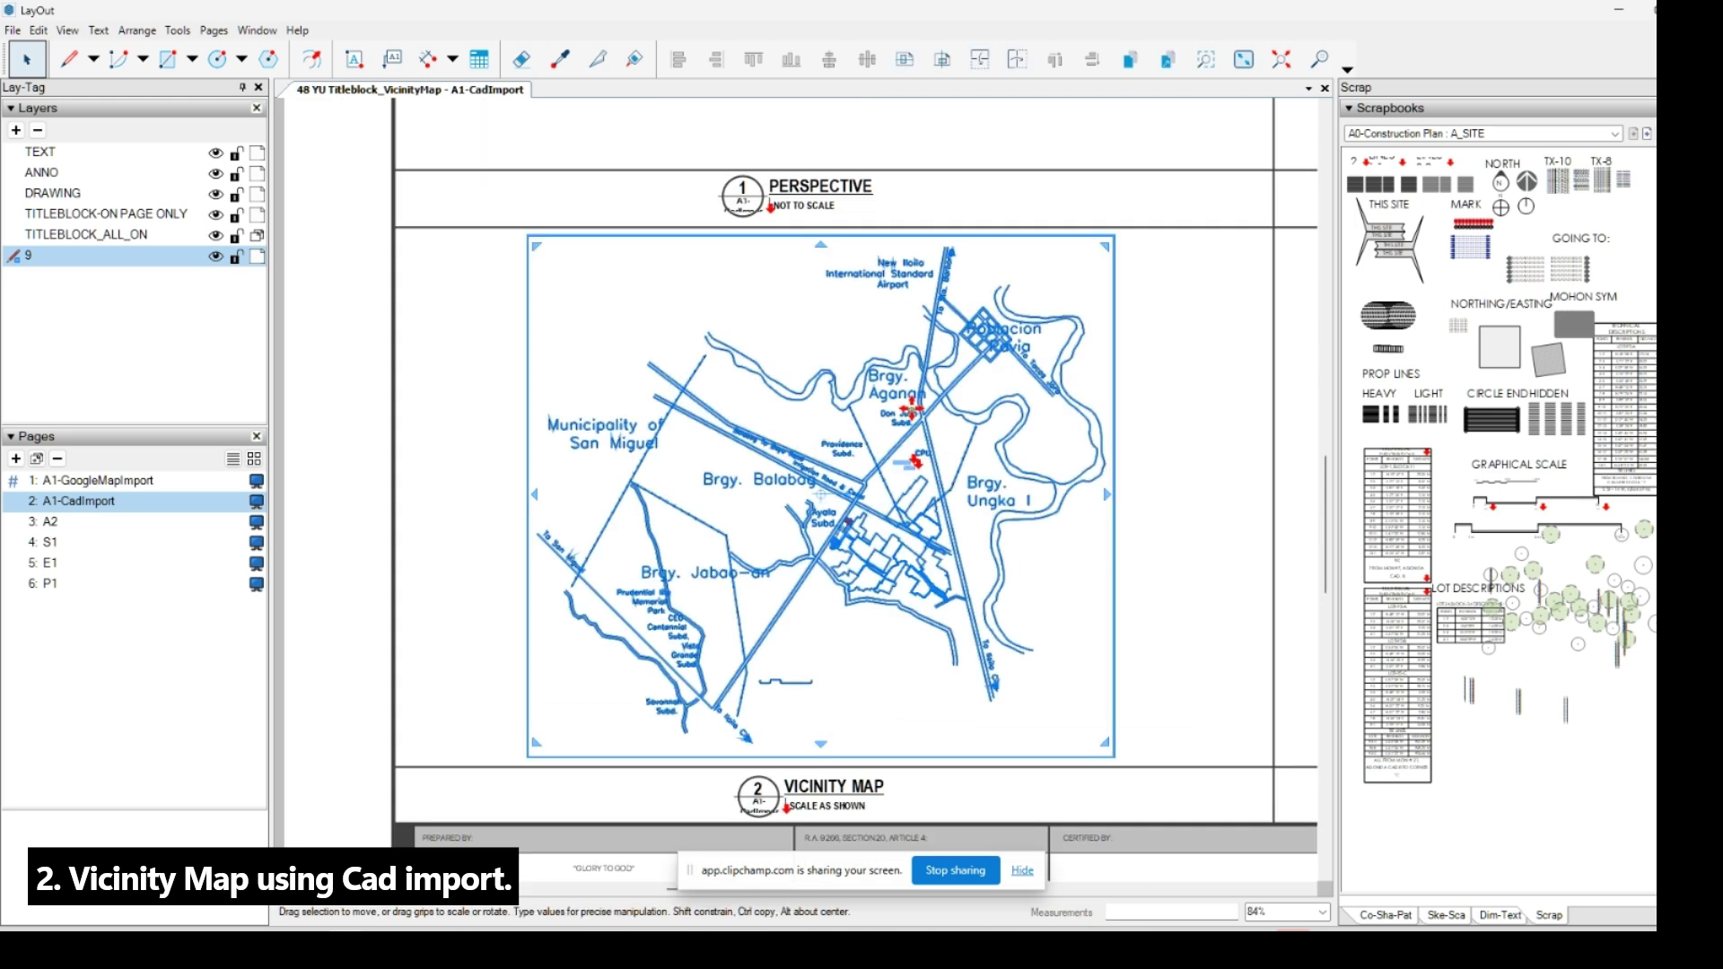
{"action": "key", "text": "Escape"}
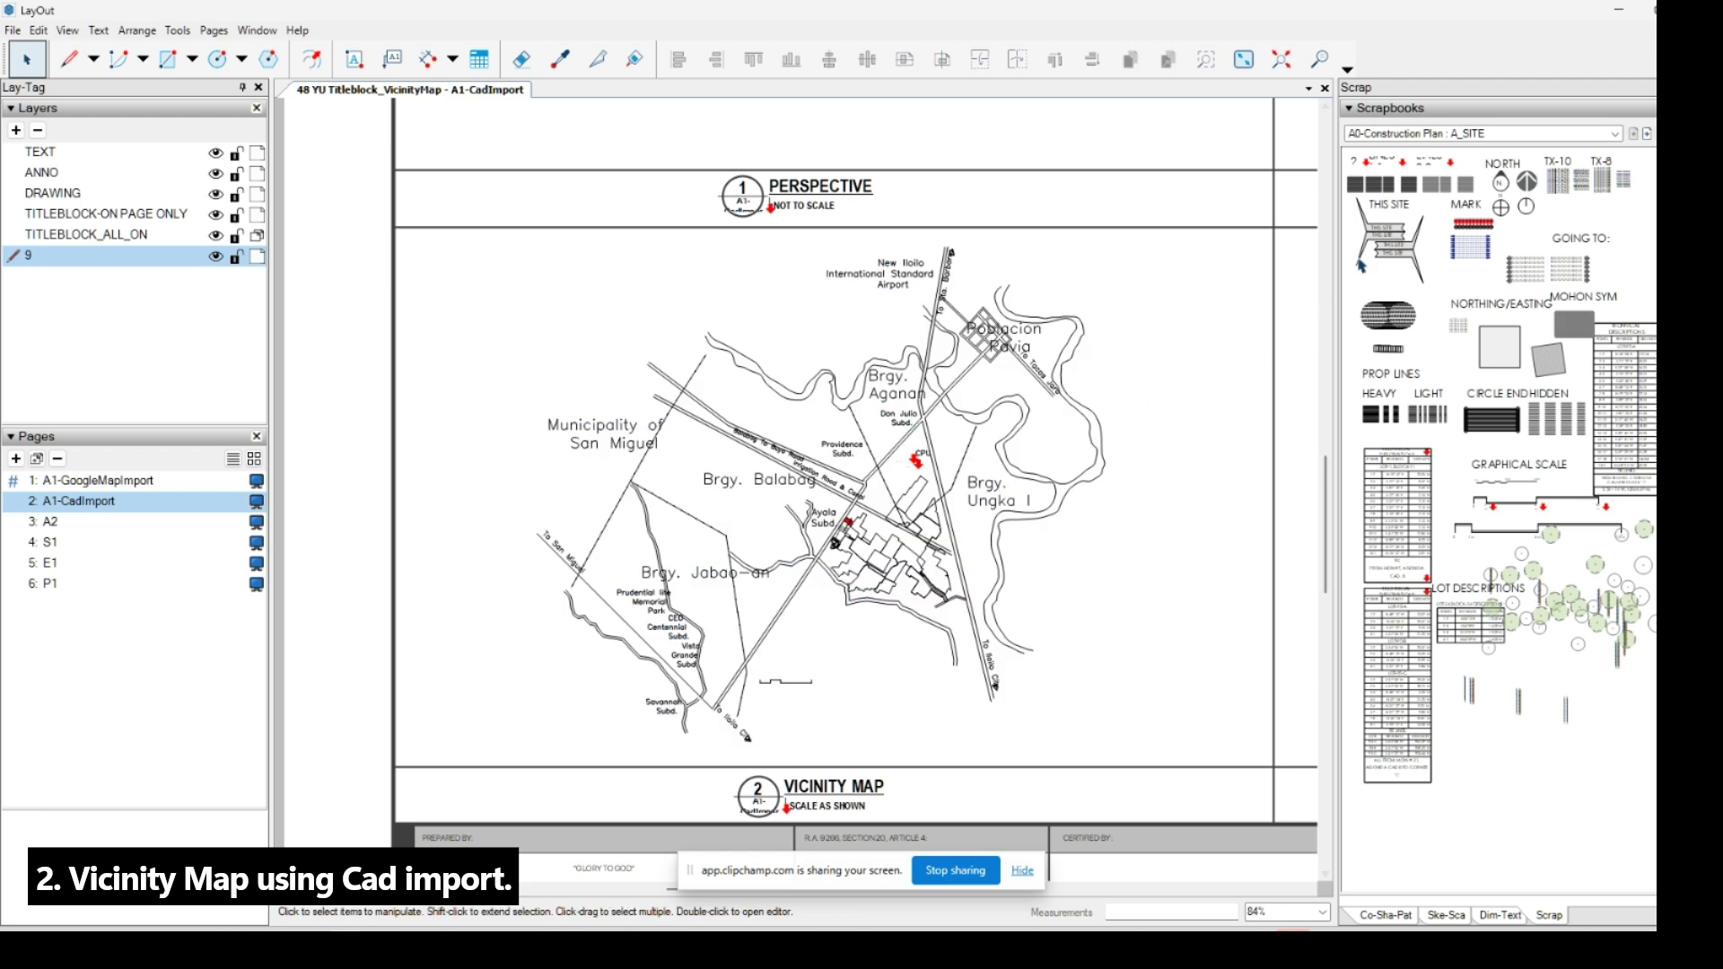
Place the dashed circle symbol from the scrapbook over the building blocks southeast of Ayala Subd. and offset it outward into concentric rings.
{"action": "left_click", "coordinate": [1404, 320]}
{"action": "scroll", "coordinate": [828, 482], "scroll_direction": "up", "scroll_amount": 4}
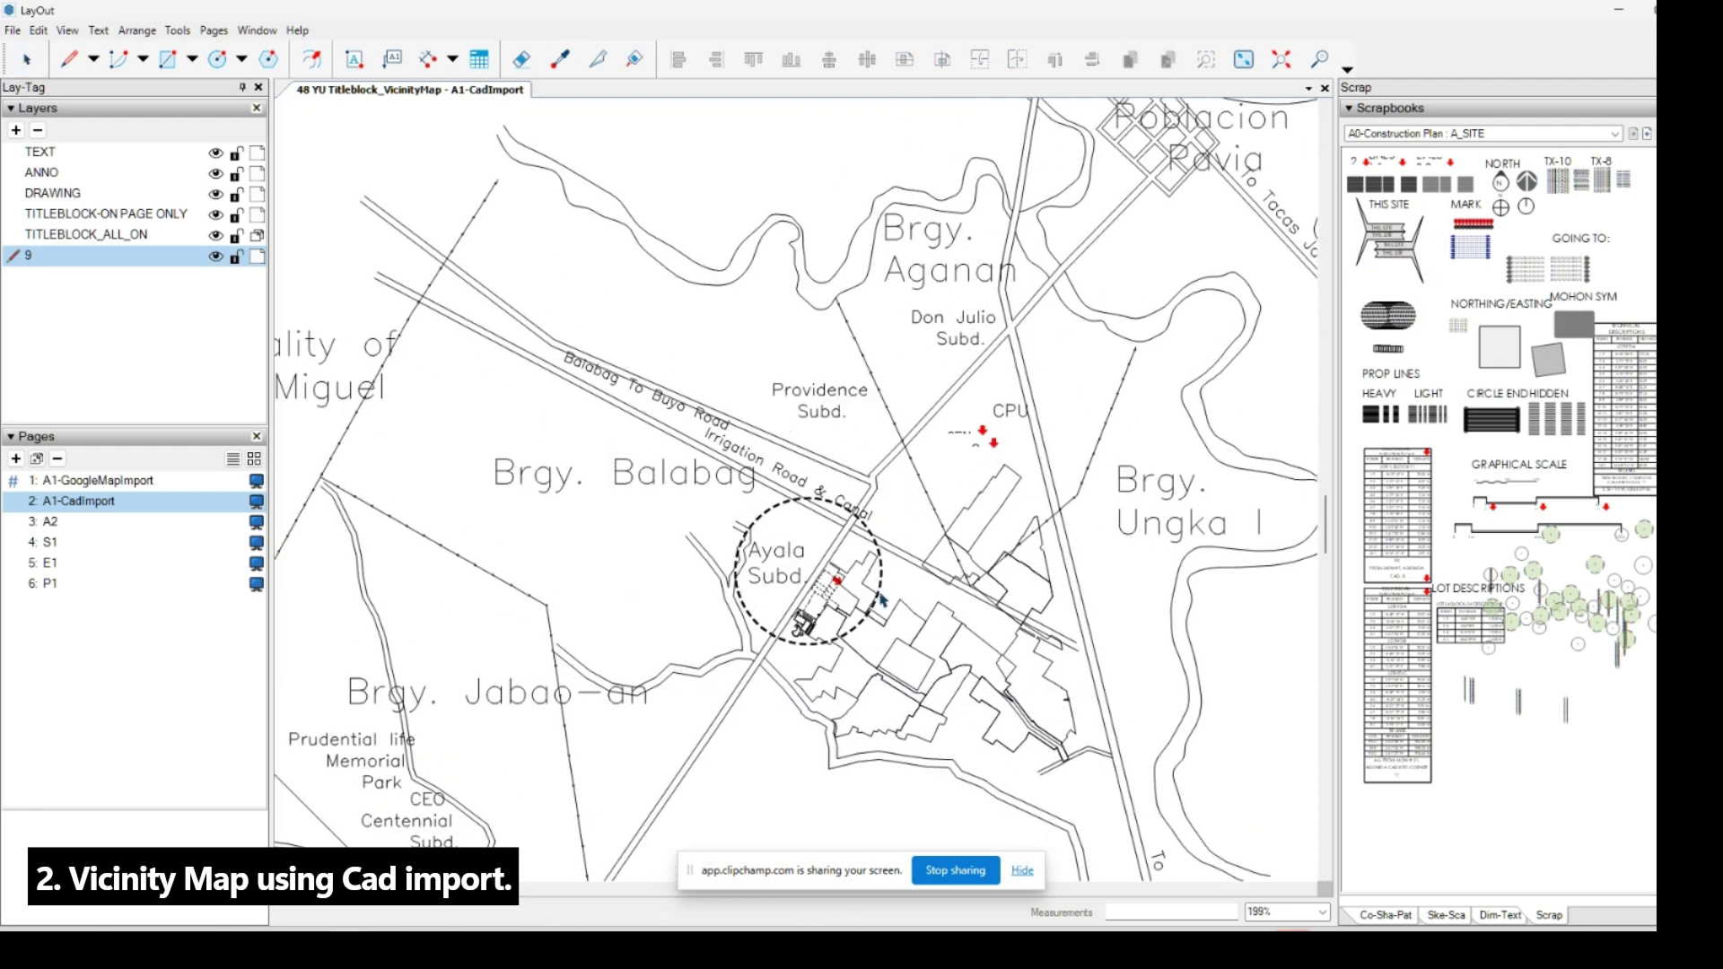
{"action": "left_click", "coordinate": [996, 685]}
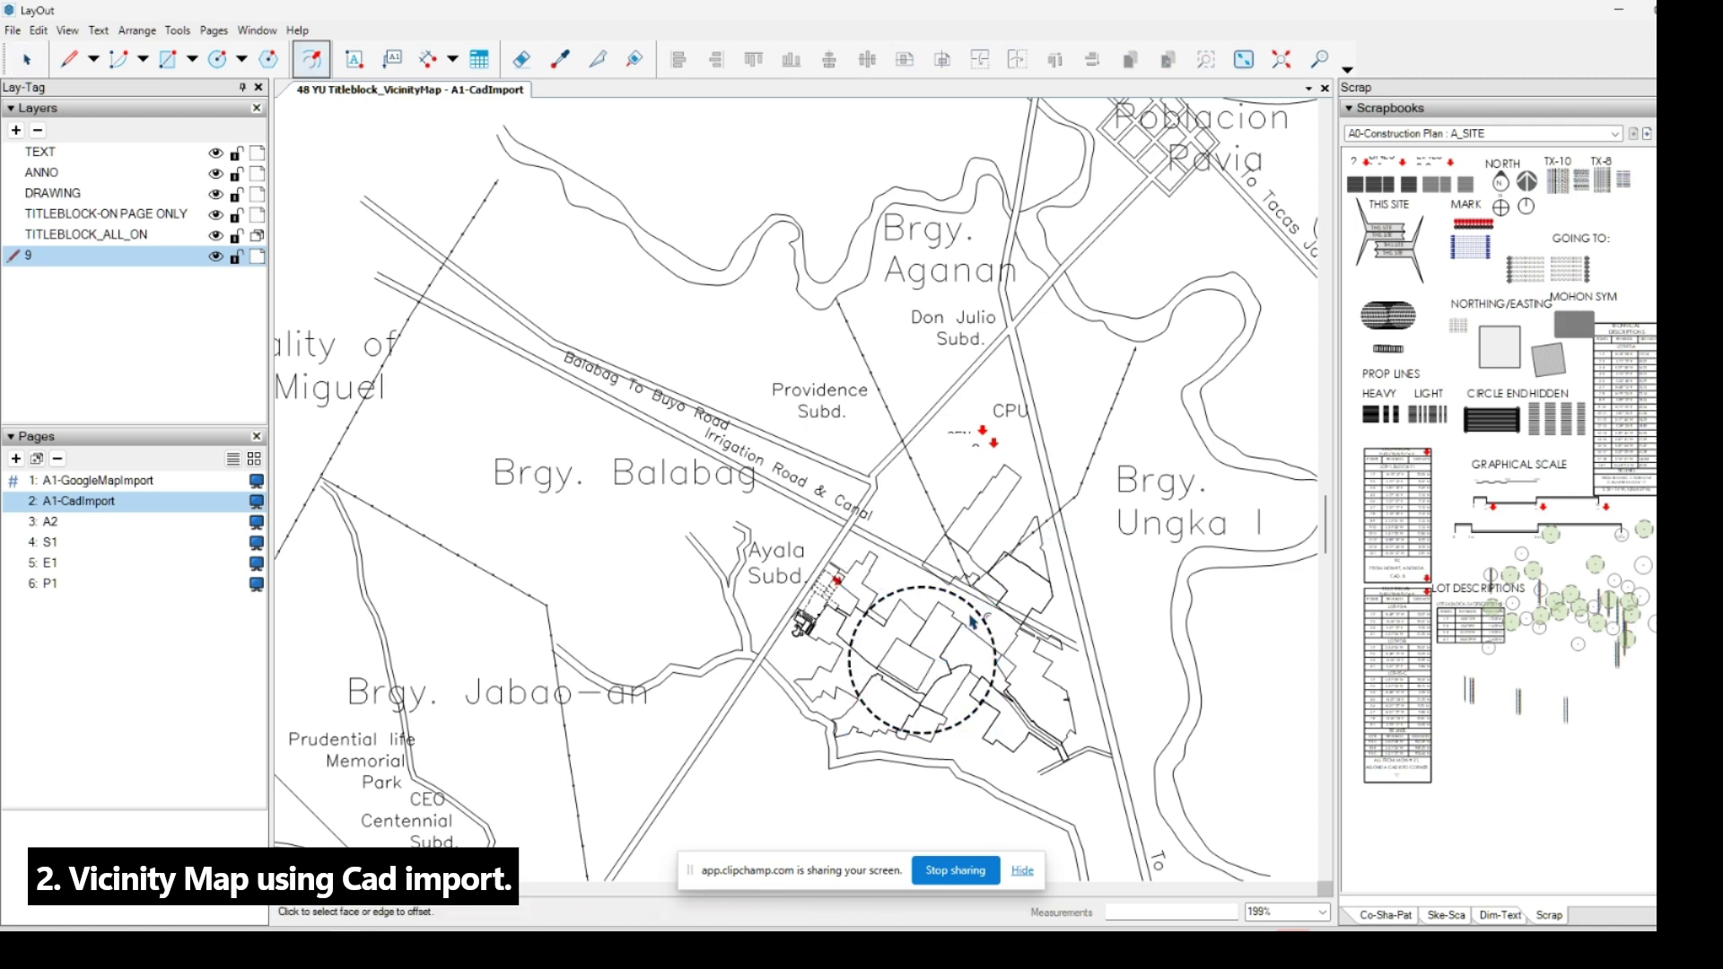
{"action": "left_click", "coordinate": [980, 618]}
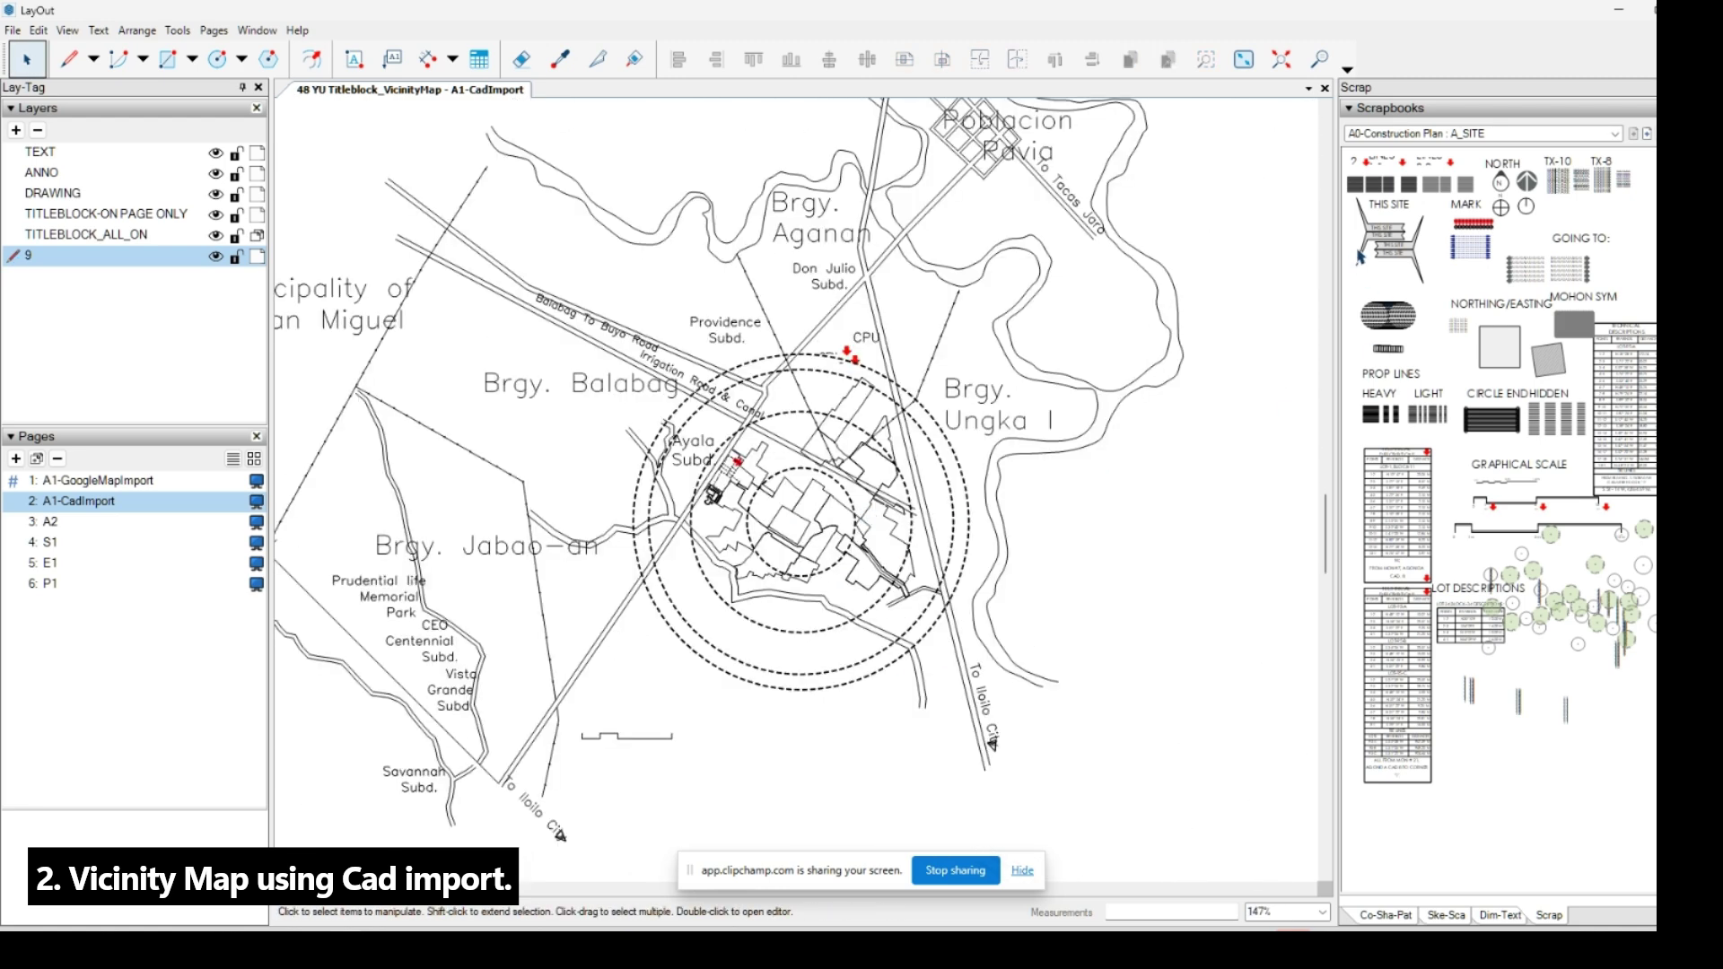
Add the THIS SITE flag from the scrapbook with its pointer tip inside the innermost dashed circle.
{"action": "left_click", "coordinate": [1362, 251]}
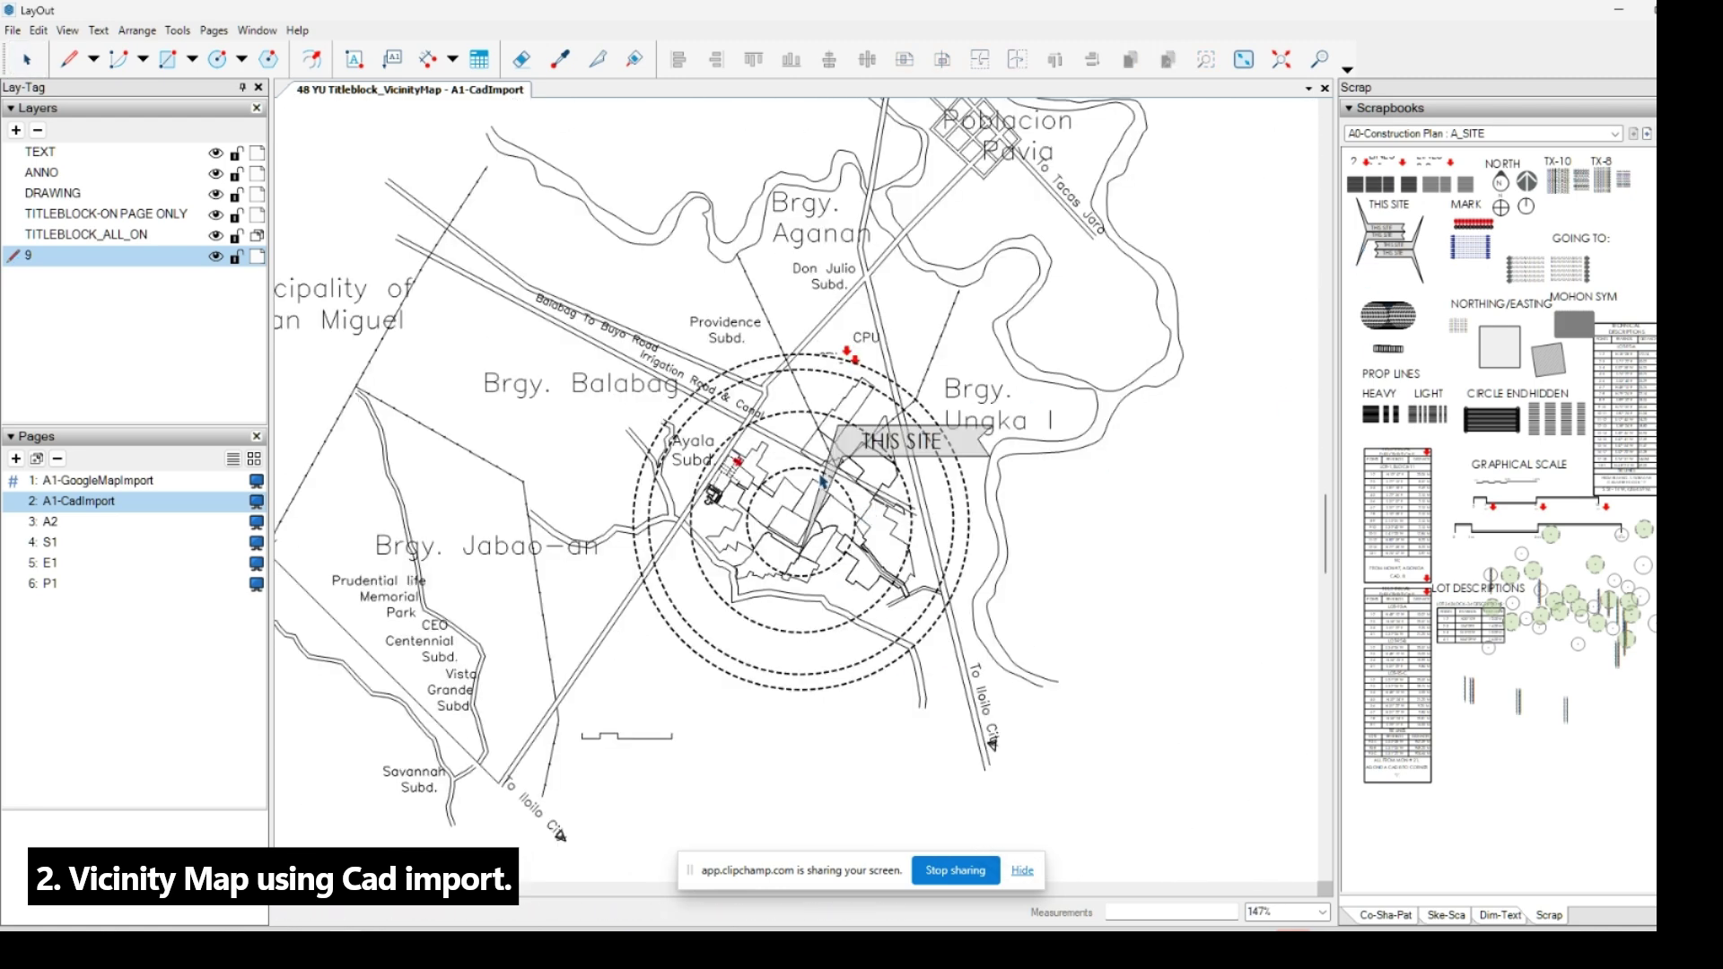
{"action": "scroll", "coordinate": [843, 480], "scroll_direction": "up", "scroll_amount": 1}
{"action": "left_click", "coordinate": [893, 428]}
{"action": "key", "text": "Escape"}
{"action": "scroll", "coordinate": [1059, 512], "scroll_direction": "down", "scroll_amount": 2}
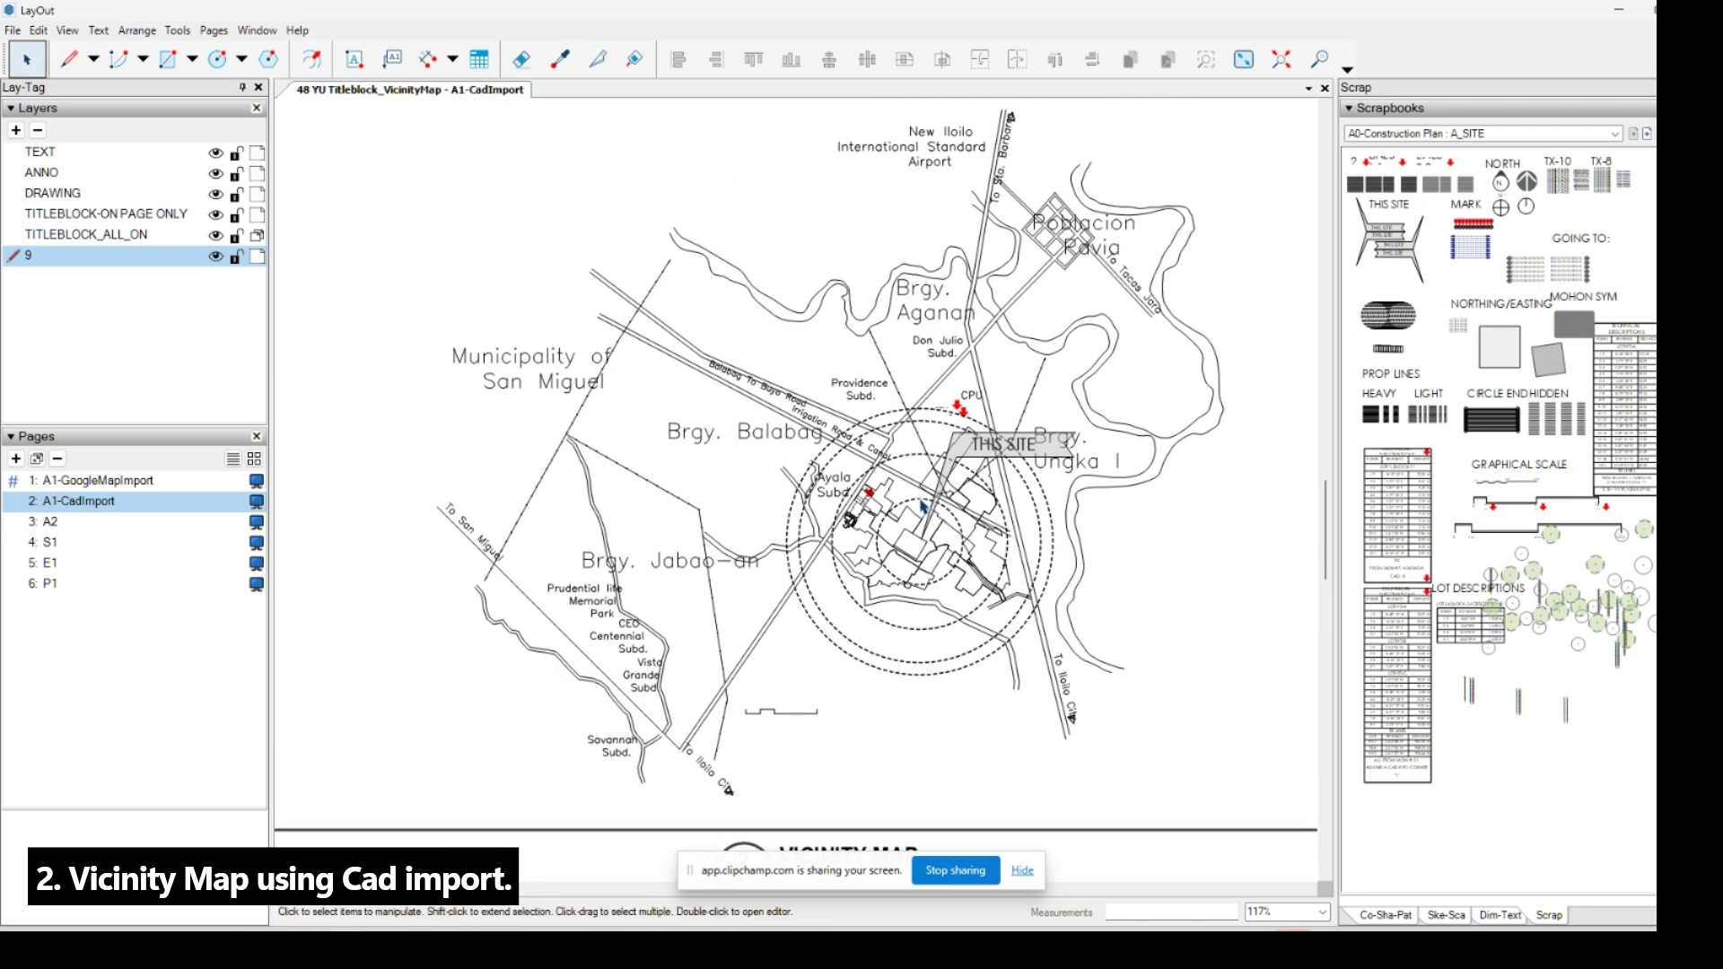
Place the solid round north arrow from the scrapbook in the blank area northeast of Poblacion Pavia.
{"action": "middle_click_drag", "start_coordinate": [919, 497], "coordinate": [848, 557]}
{"action": "left_click", "coordinate": [1526, 189]}
{"action": "scroll", "coordinate": [1092, 254], "scroll_direction": "down", "scroll_amount": 2}
{"action": "scroll", "coordinate": [1156, 269], "scroll_direction": "up", "scroll_amount": 1}
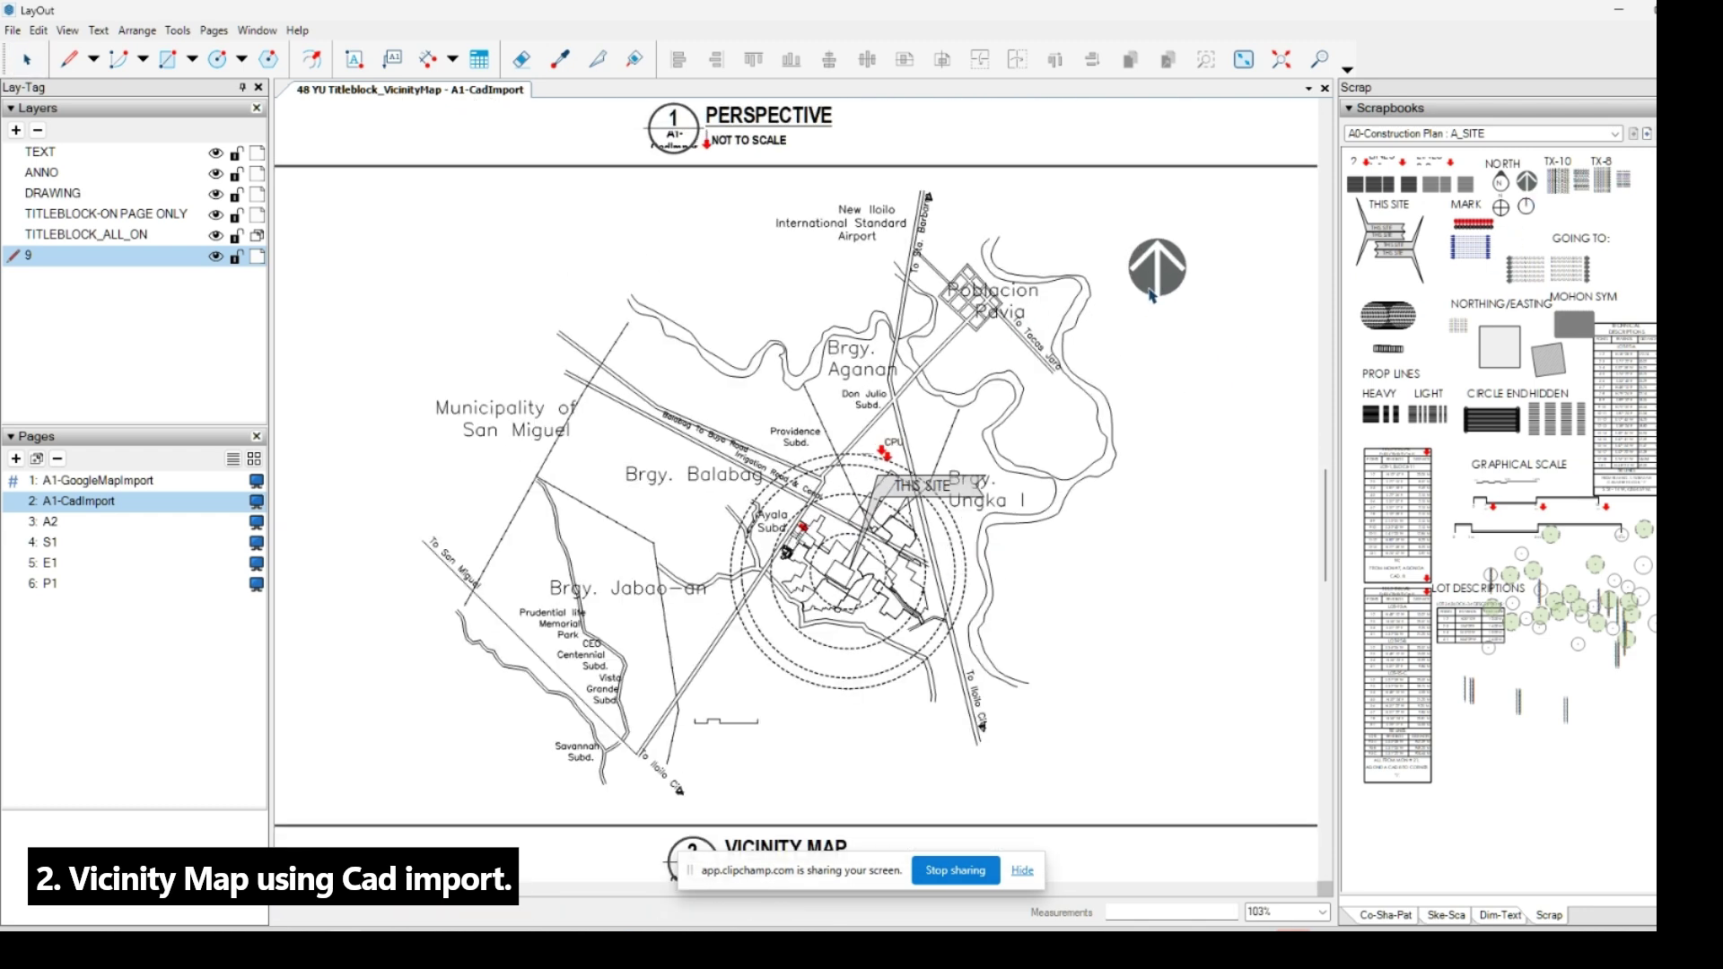
{"action": "left_click", "coordinate": [1159, 269]}
{"action": "key", "text": "Escape"}
{"action": "middle_click_drag", "start_coordinate": [1161, 427], "coordinate": [1148, 398]}
{"action": "scroll", "coordinate": [1167, 359], "scroll_direction": "down", "scroll_amount": 2}
{"action": "scroll", "coordinate": [1134, 405], "scroll_direction": "up", "scroll_amount": 1}
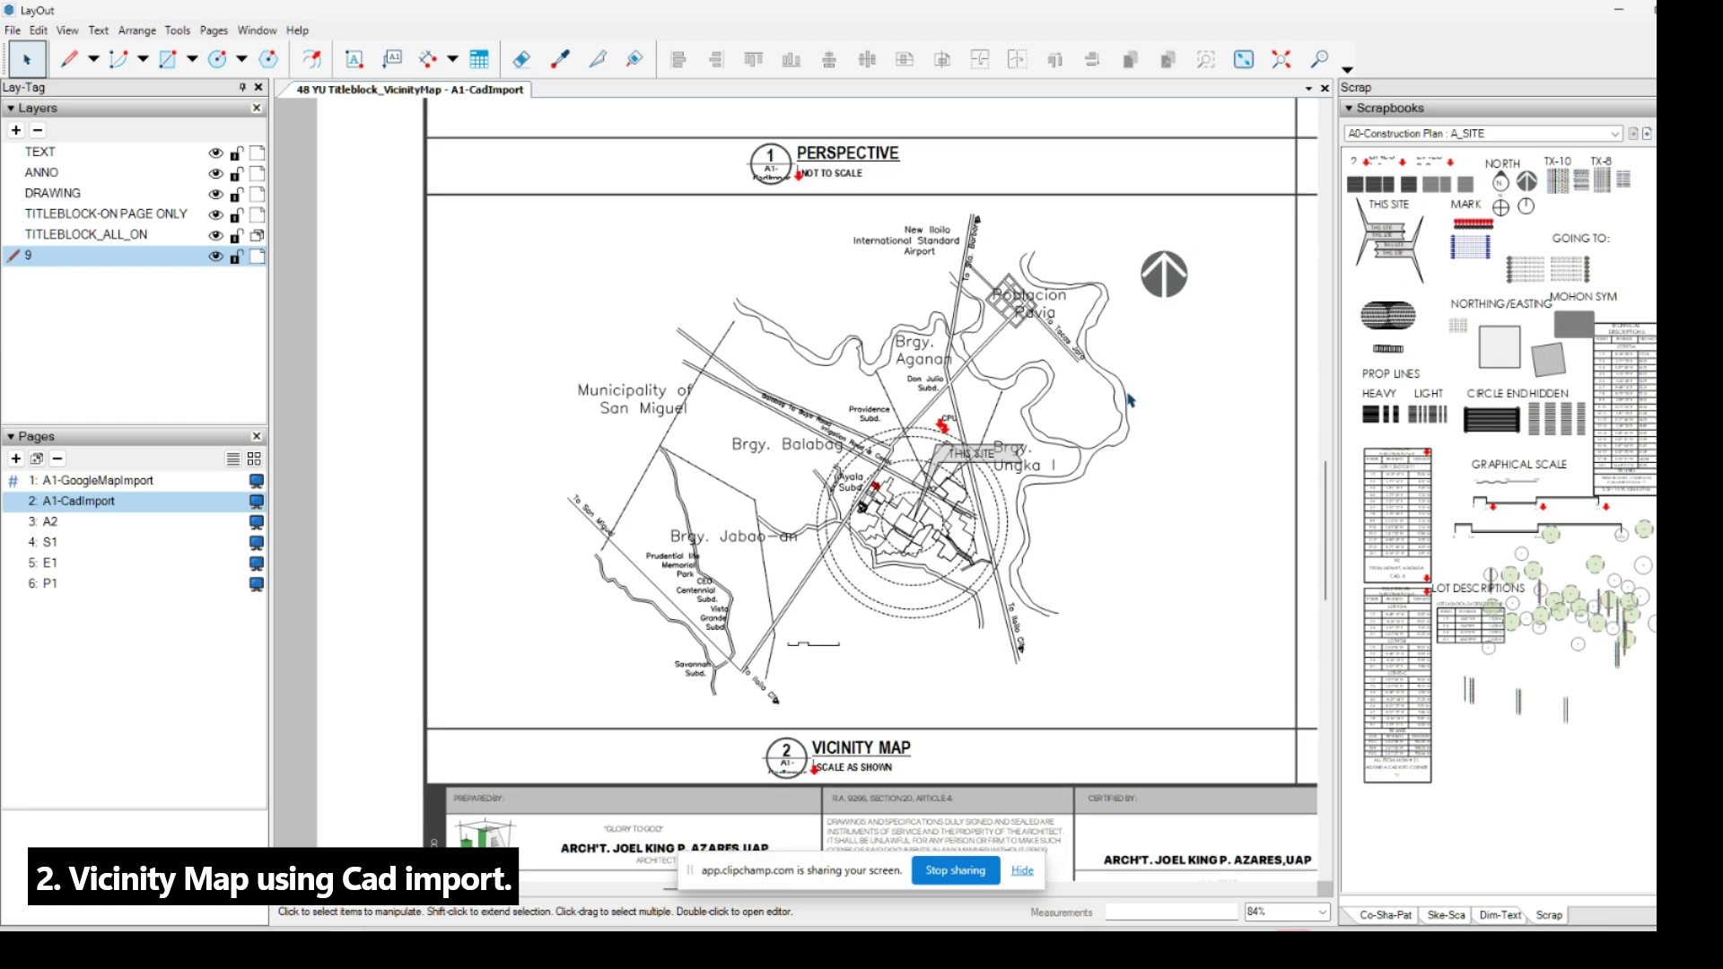
Edit the THIS SITE flag within its group and change its translucent gray fill to opaque white.
{"action": "scroll", "coordinate": [1026, 523], "scroll_direction": "up", "scroll_amount": 2}
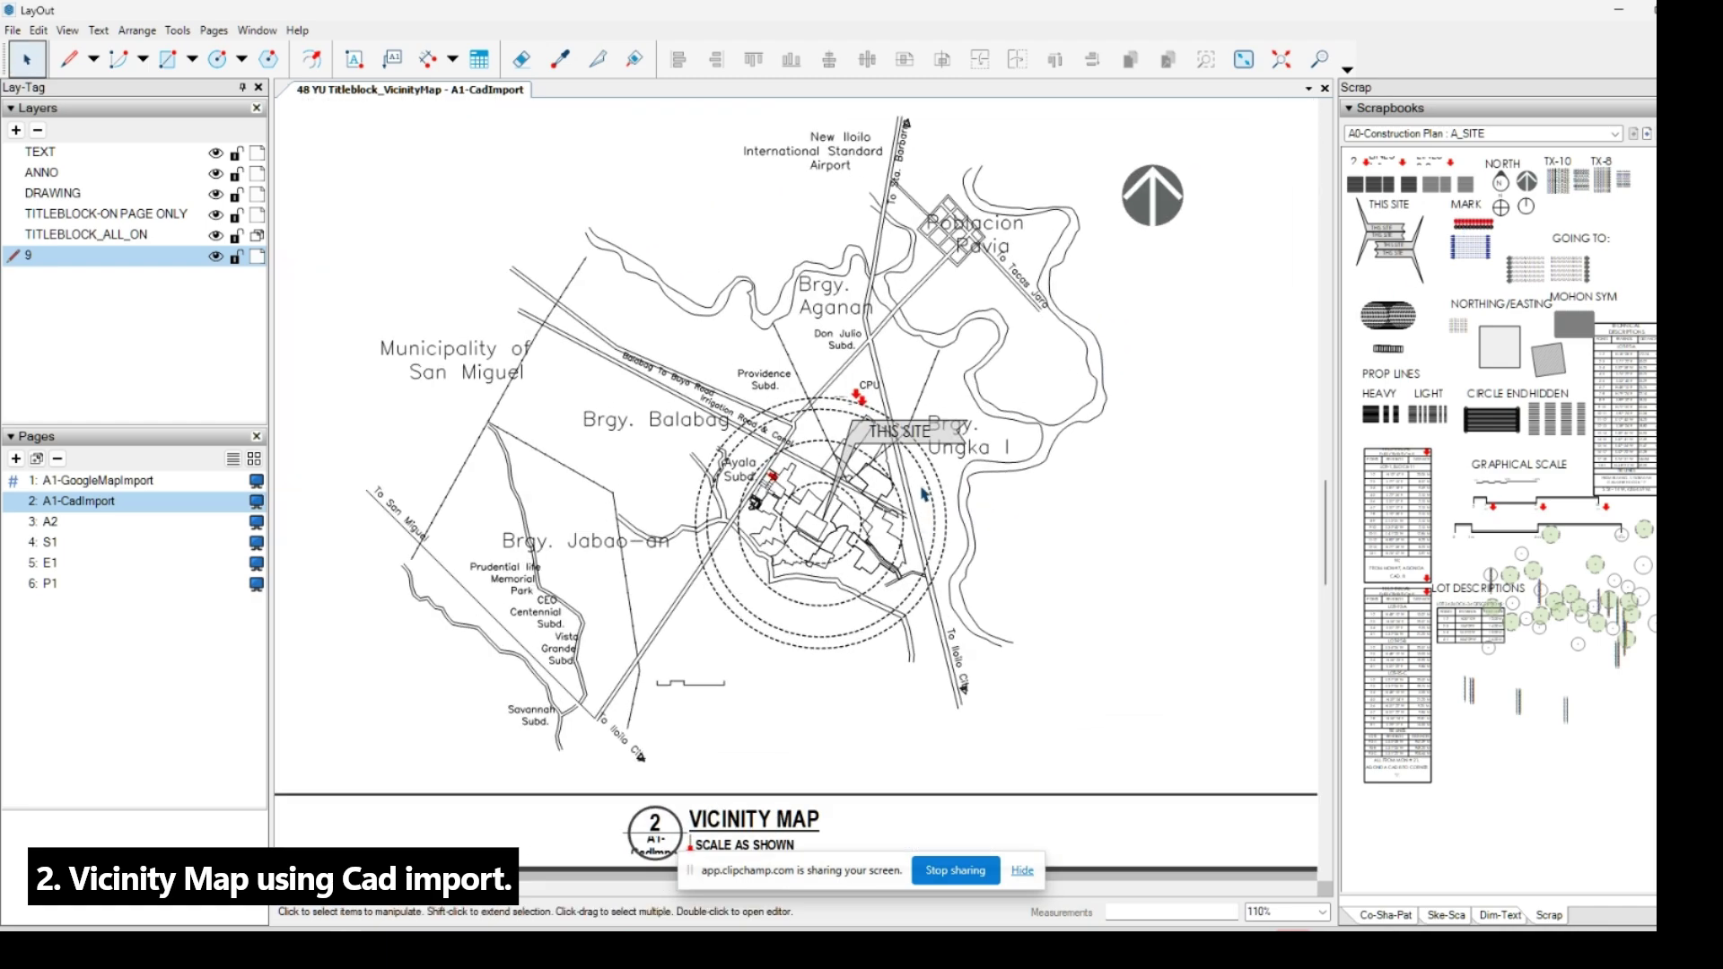
{"action": "left_click", "coordinate": [871, 436]}
{"action": "scroll", "coordinate": [870, 439], "scroll_direction": "up", "scroll_amount": 6}
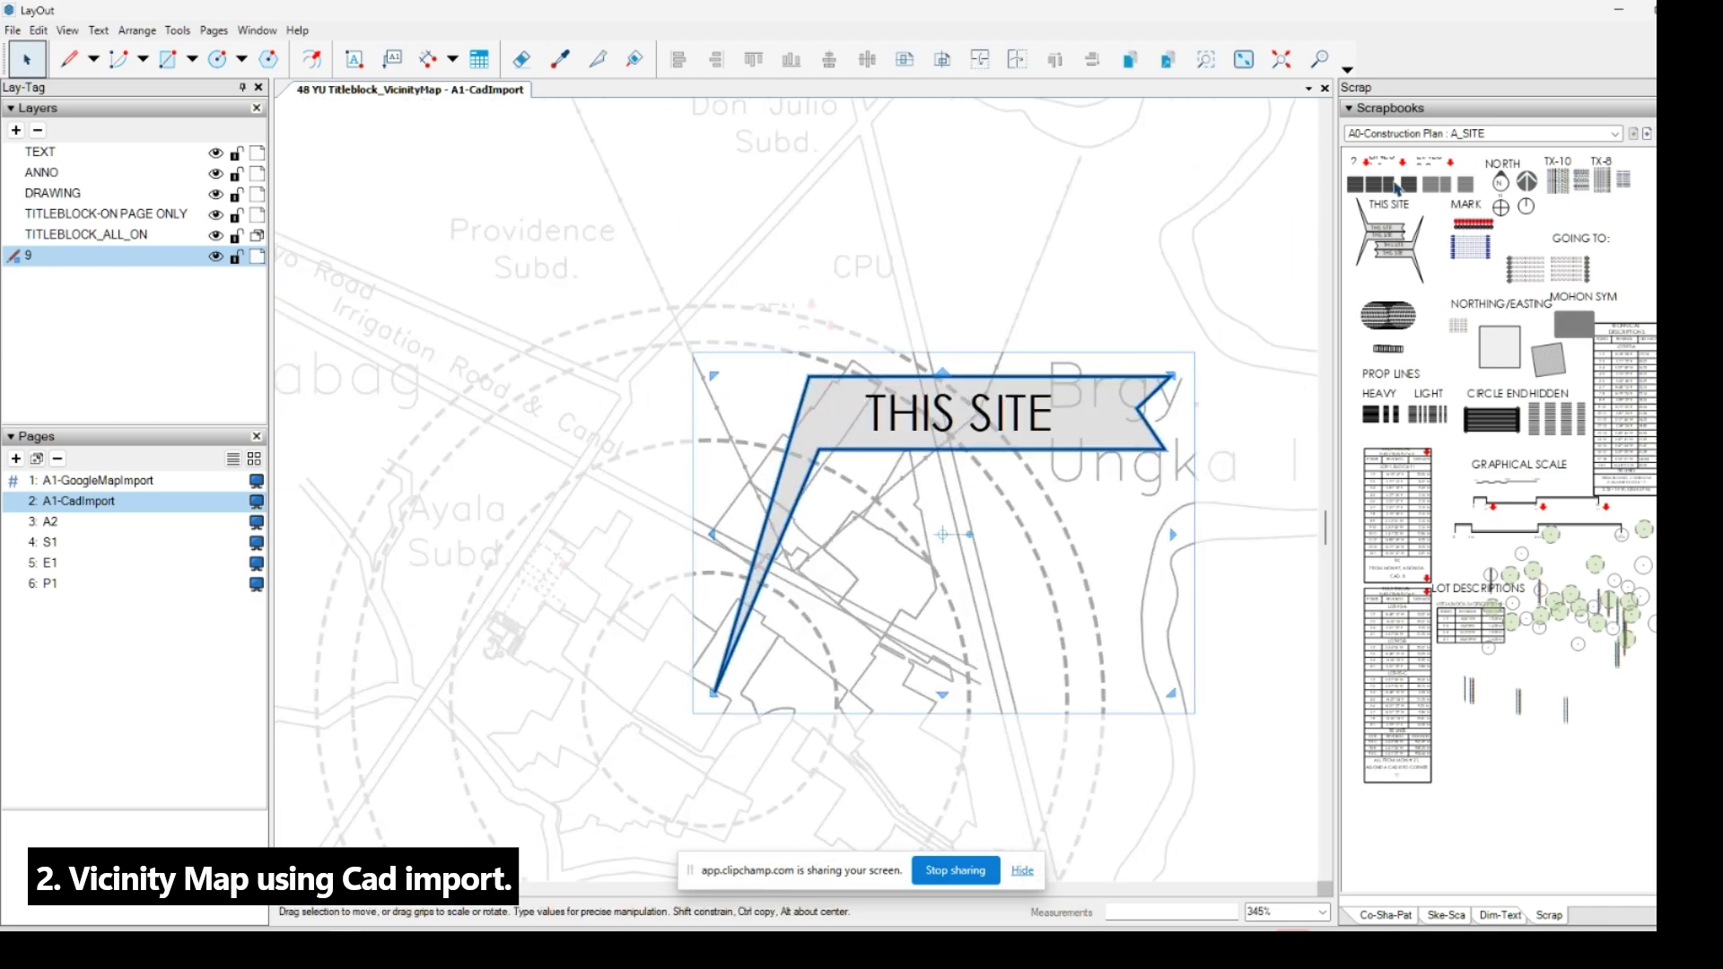
{"action": "left_click", "coordinate": [1388, 917]}
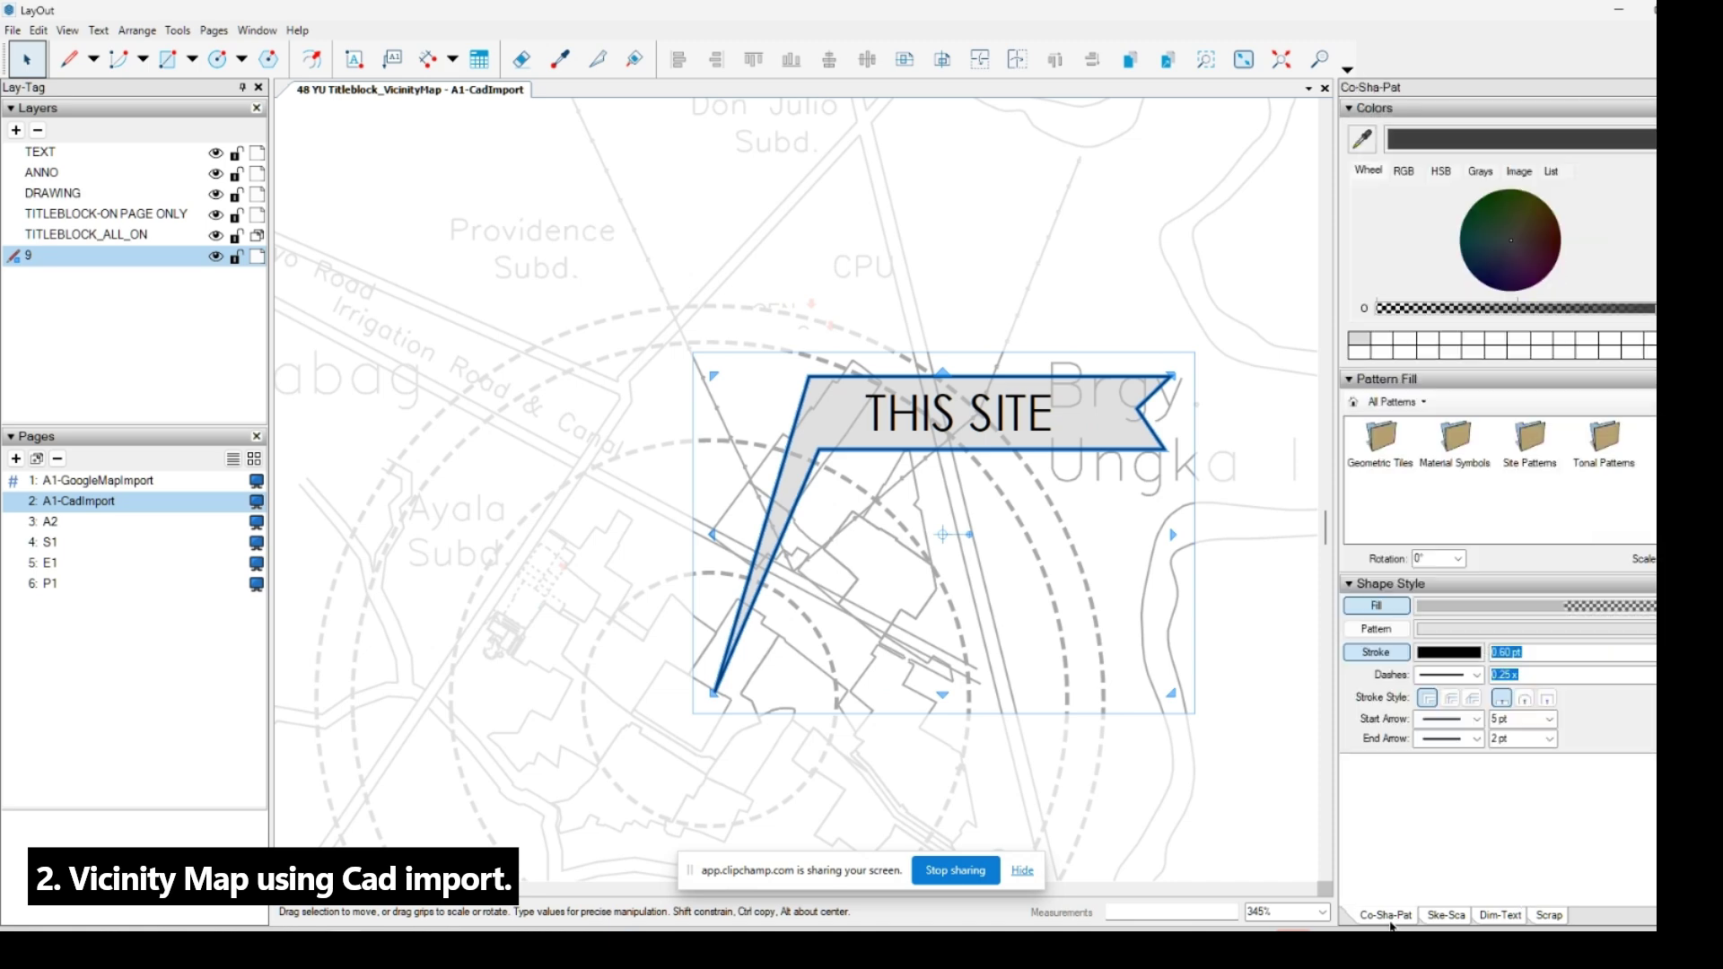
{"action": "left_click", "coordinate": [1434, 619]}
{"action": "left_click_drag", "start_coordinate": [1527, 310], "coordinate": [1652, 309]}
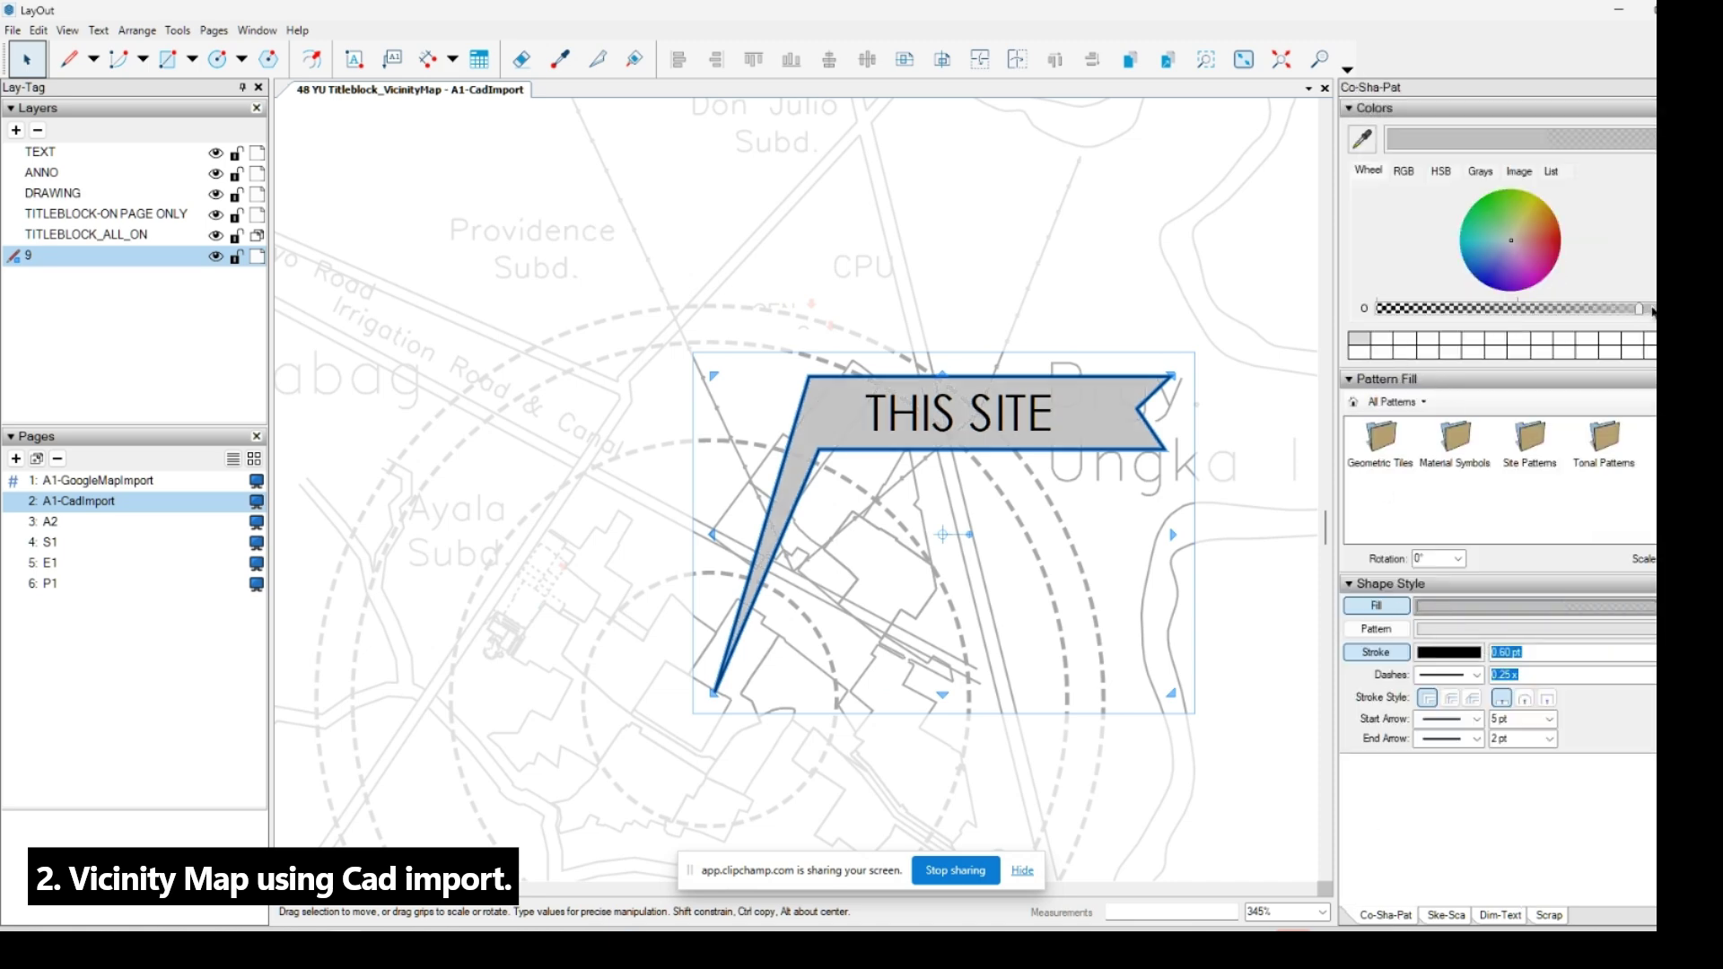
{"action": "left_click", "coordinate": [1405, 345]}
{"action": "left_click", "coordinate": [831, 281]}
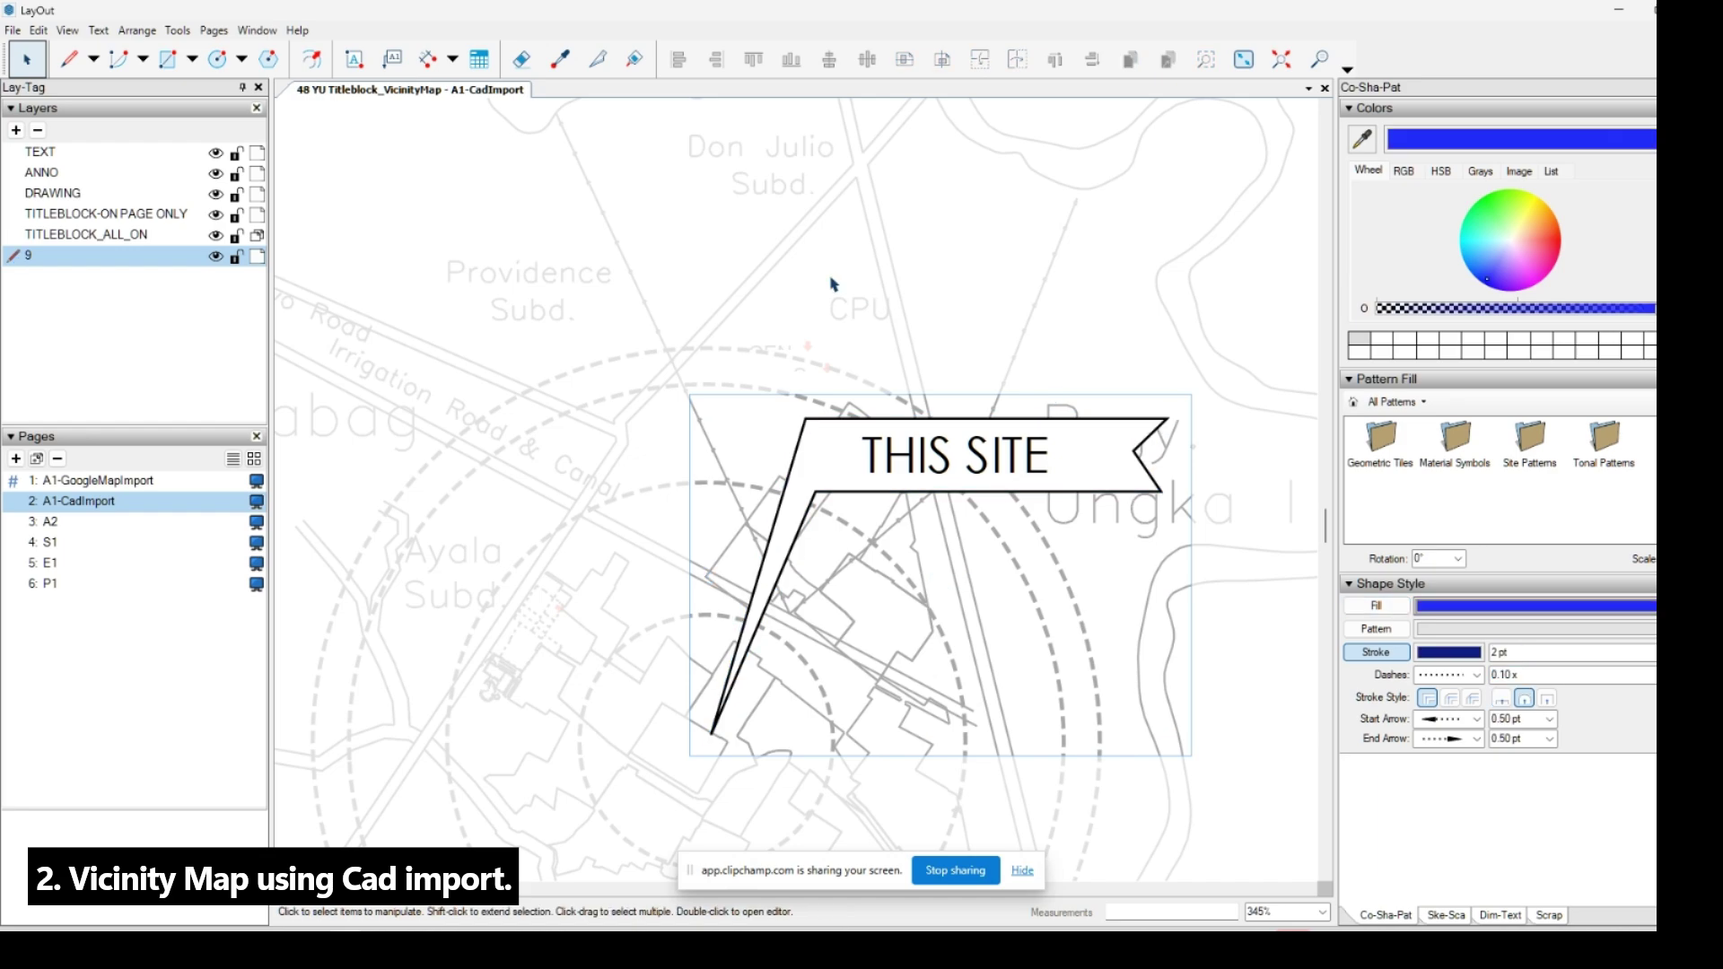
{"action": "scroll", "coordinate": [866, 301], "scroll_direction": "down", "scroll_amount": 6}
{"action": "scroll", "coordinate": [897, 345], "scroll_direction": "up", "scroll_amount": 3}
{"action": "scroll", "coordinate": [949, 363], "scroll_direction": "down", "scroll_amount": 5}
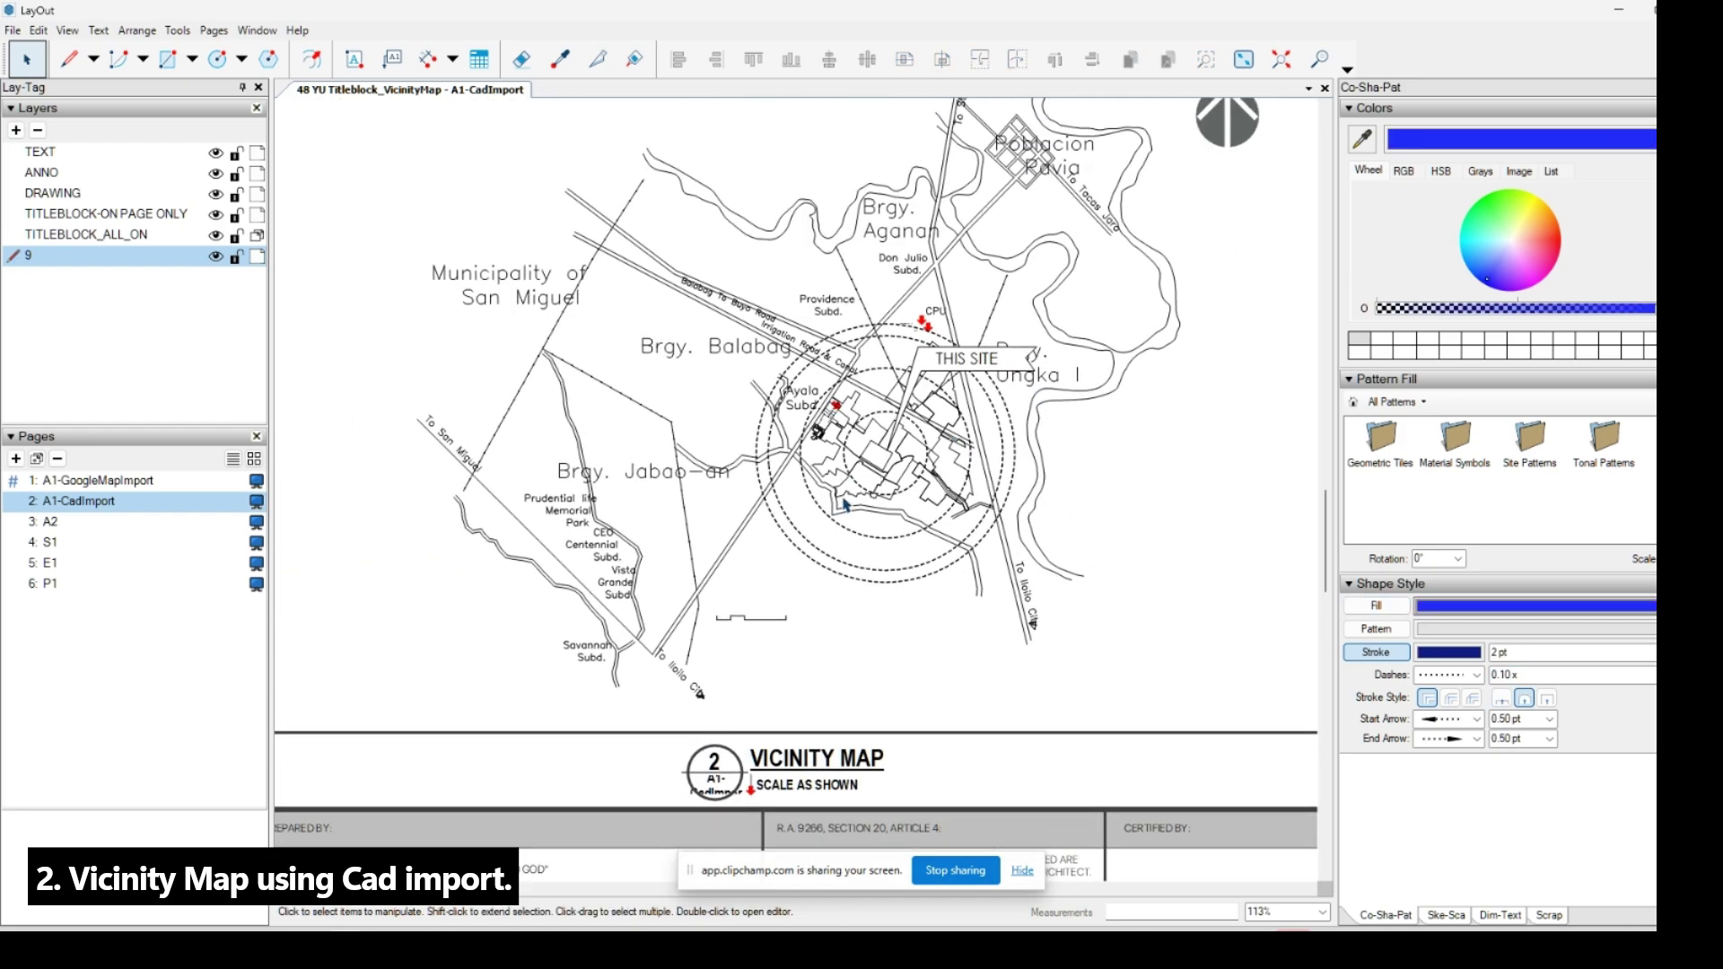
{"action": "scroll", "coordinate": [878, 422], "scroll_direction": "down", "scroll_amount": 3}
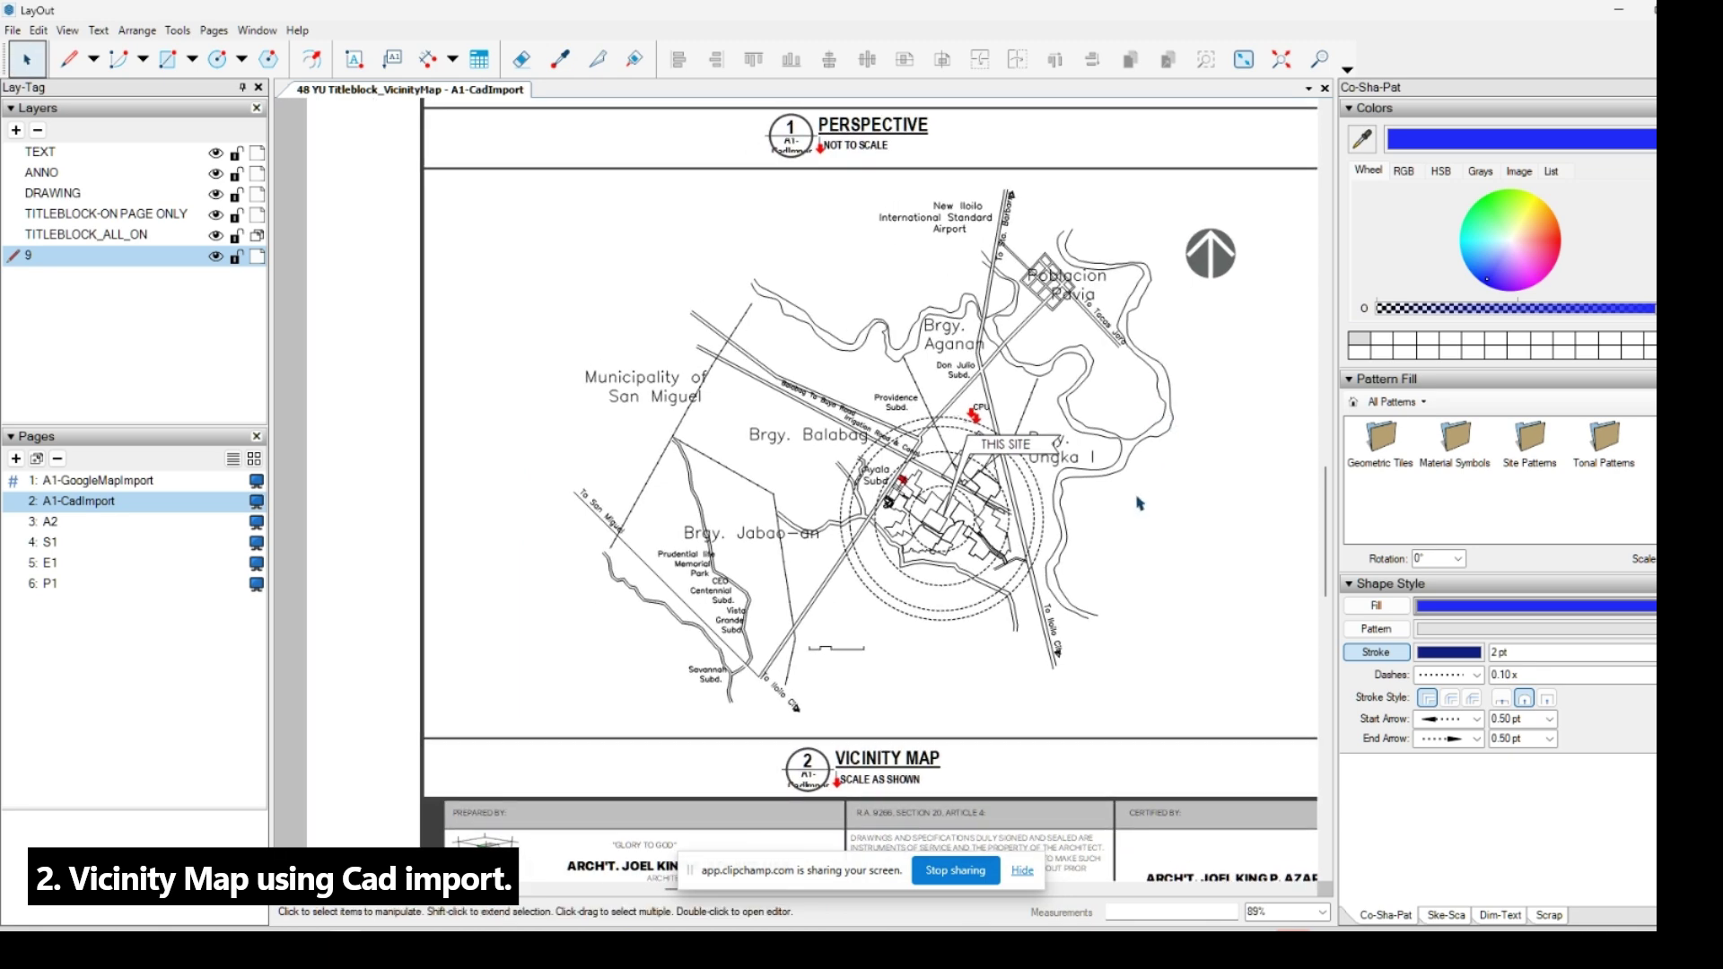
{"action": "left_click", "coordinate": [1084, 372]}
{"action": "key", "text": "Escape"}
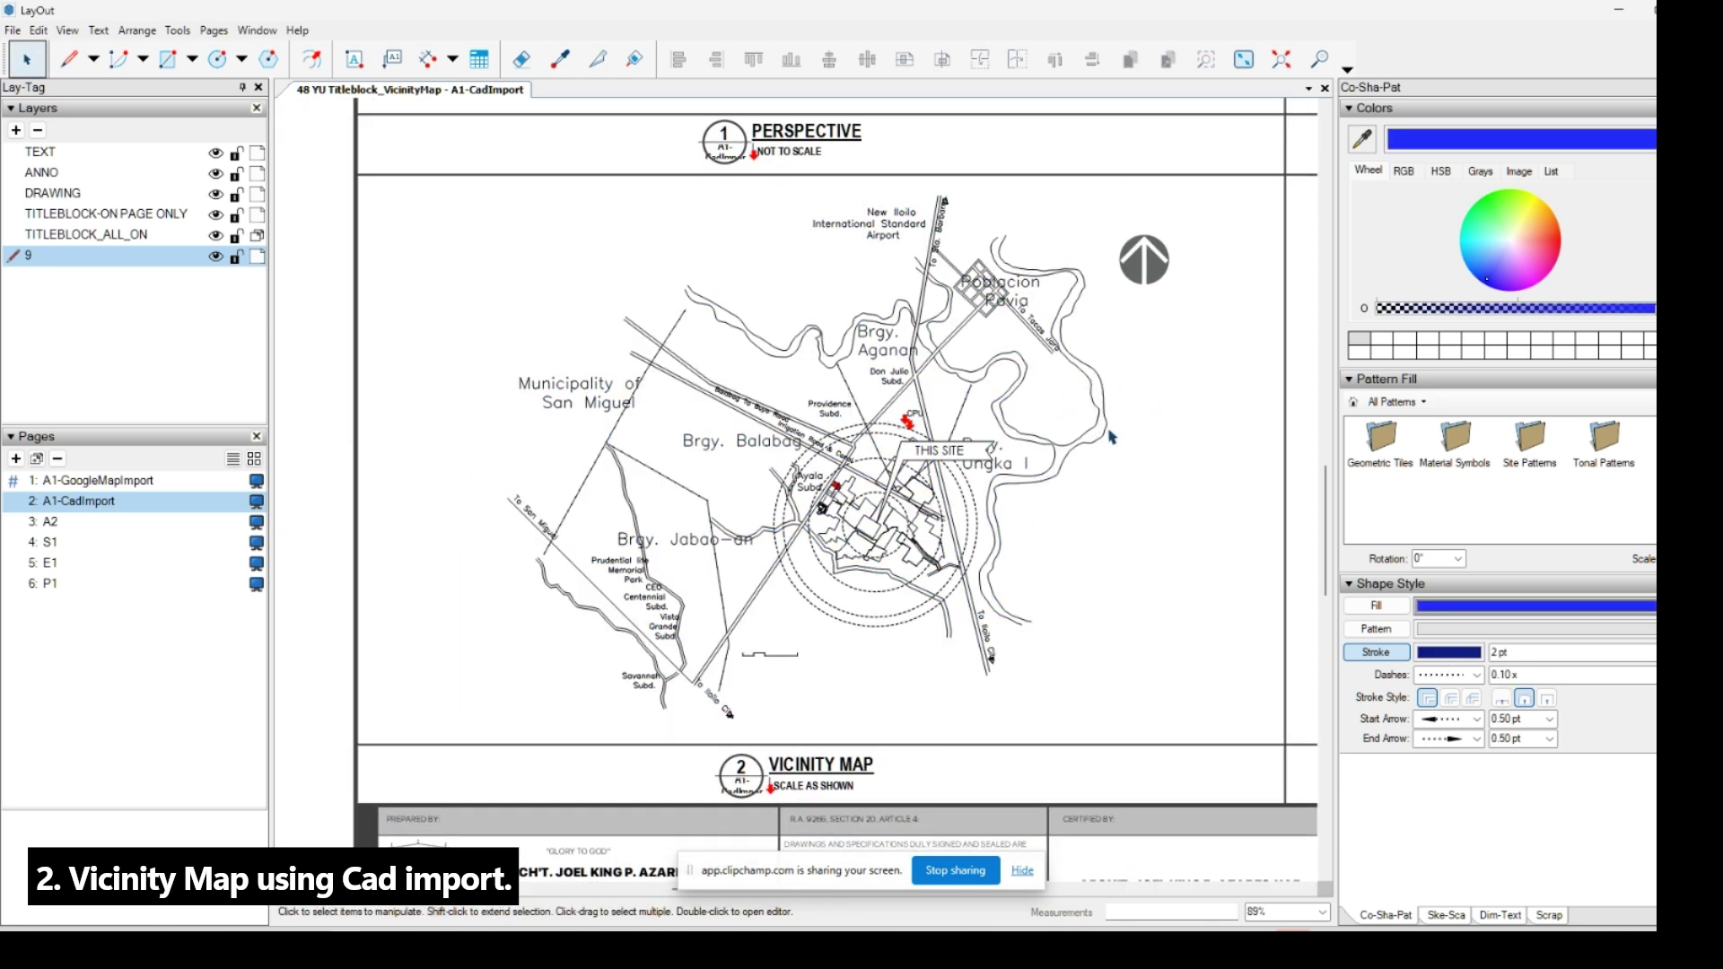
{"action": "scroll", "coordinate": [1016, 406], "scroll_direction": "up", "scroll_amount": 2}
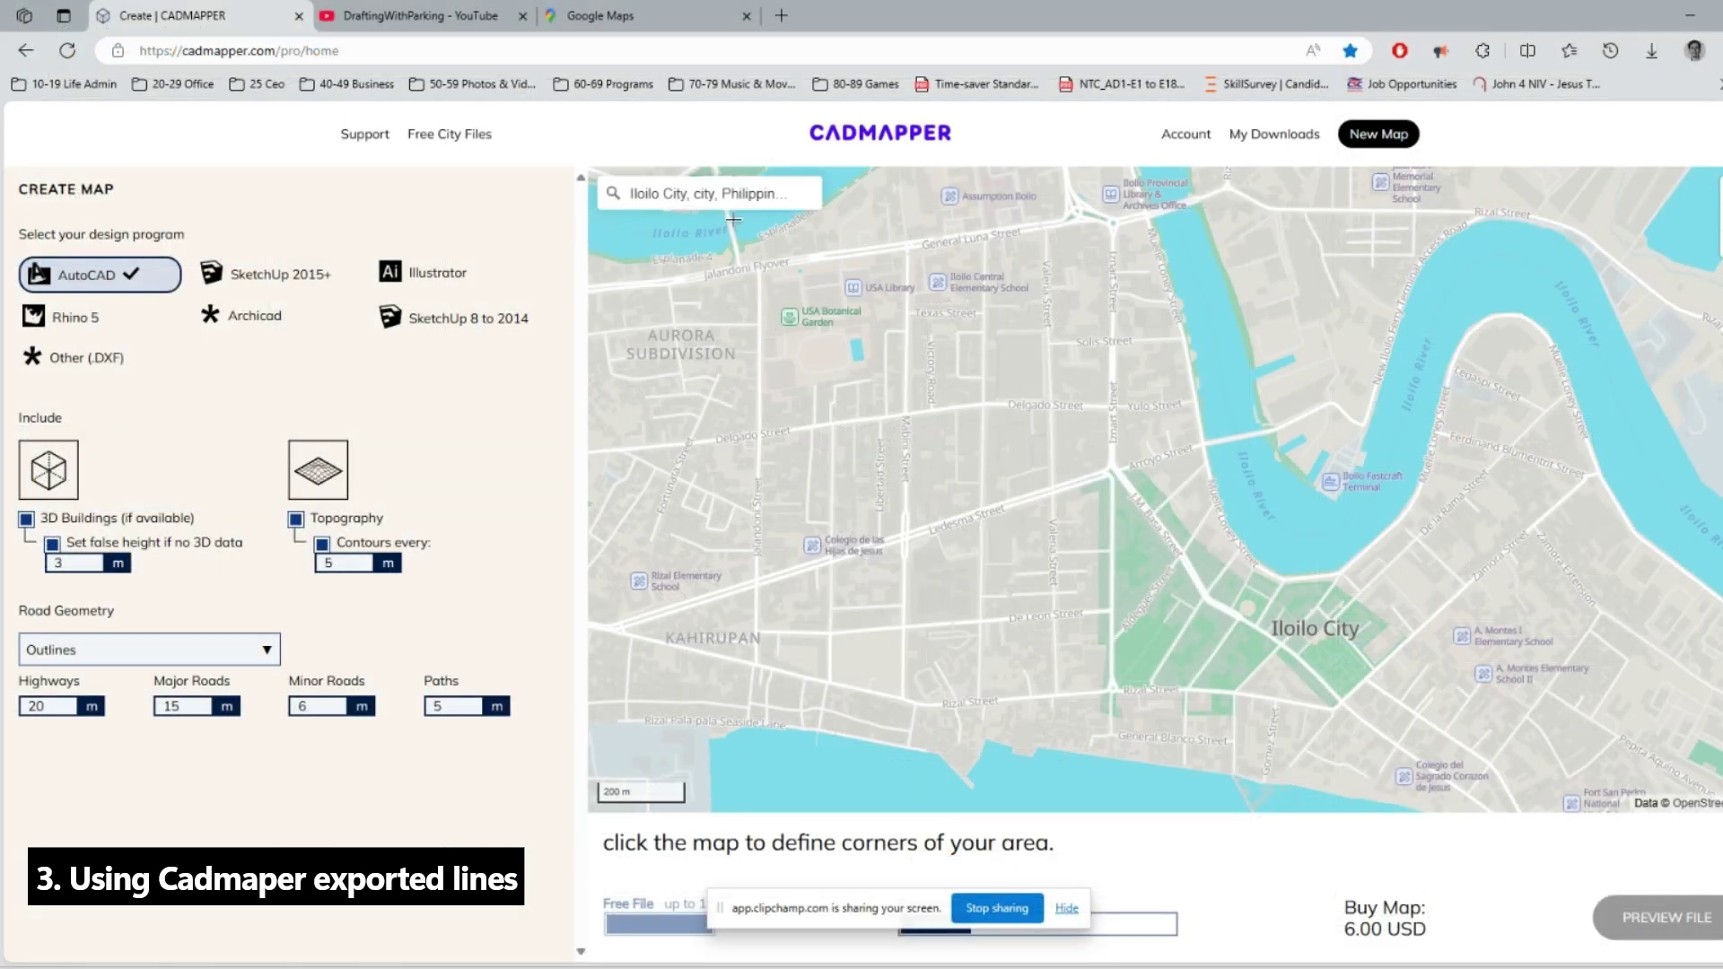
{"action": "left_click", "coordinate": [807, 193]}
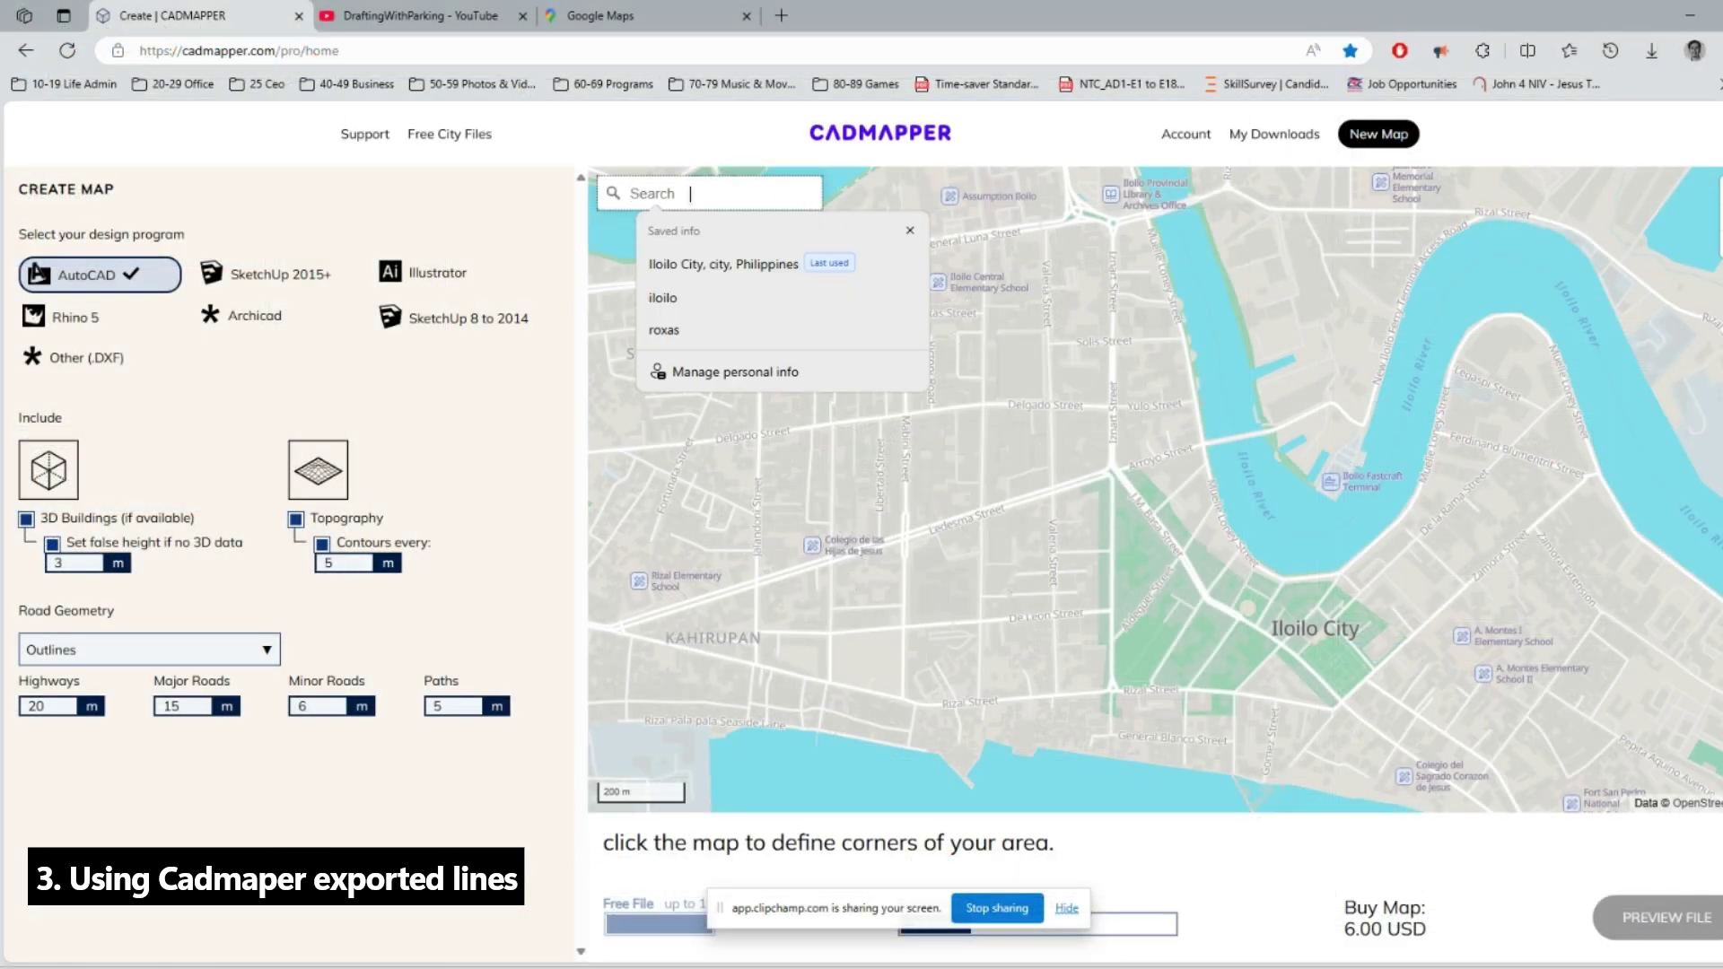
{"action": "type", "text": "type"}
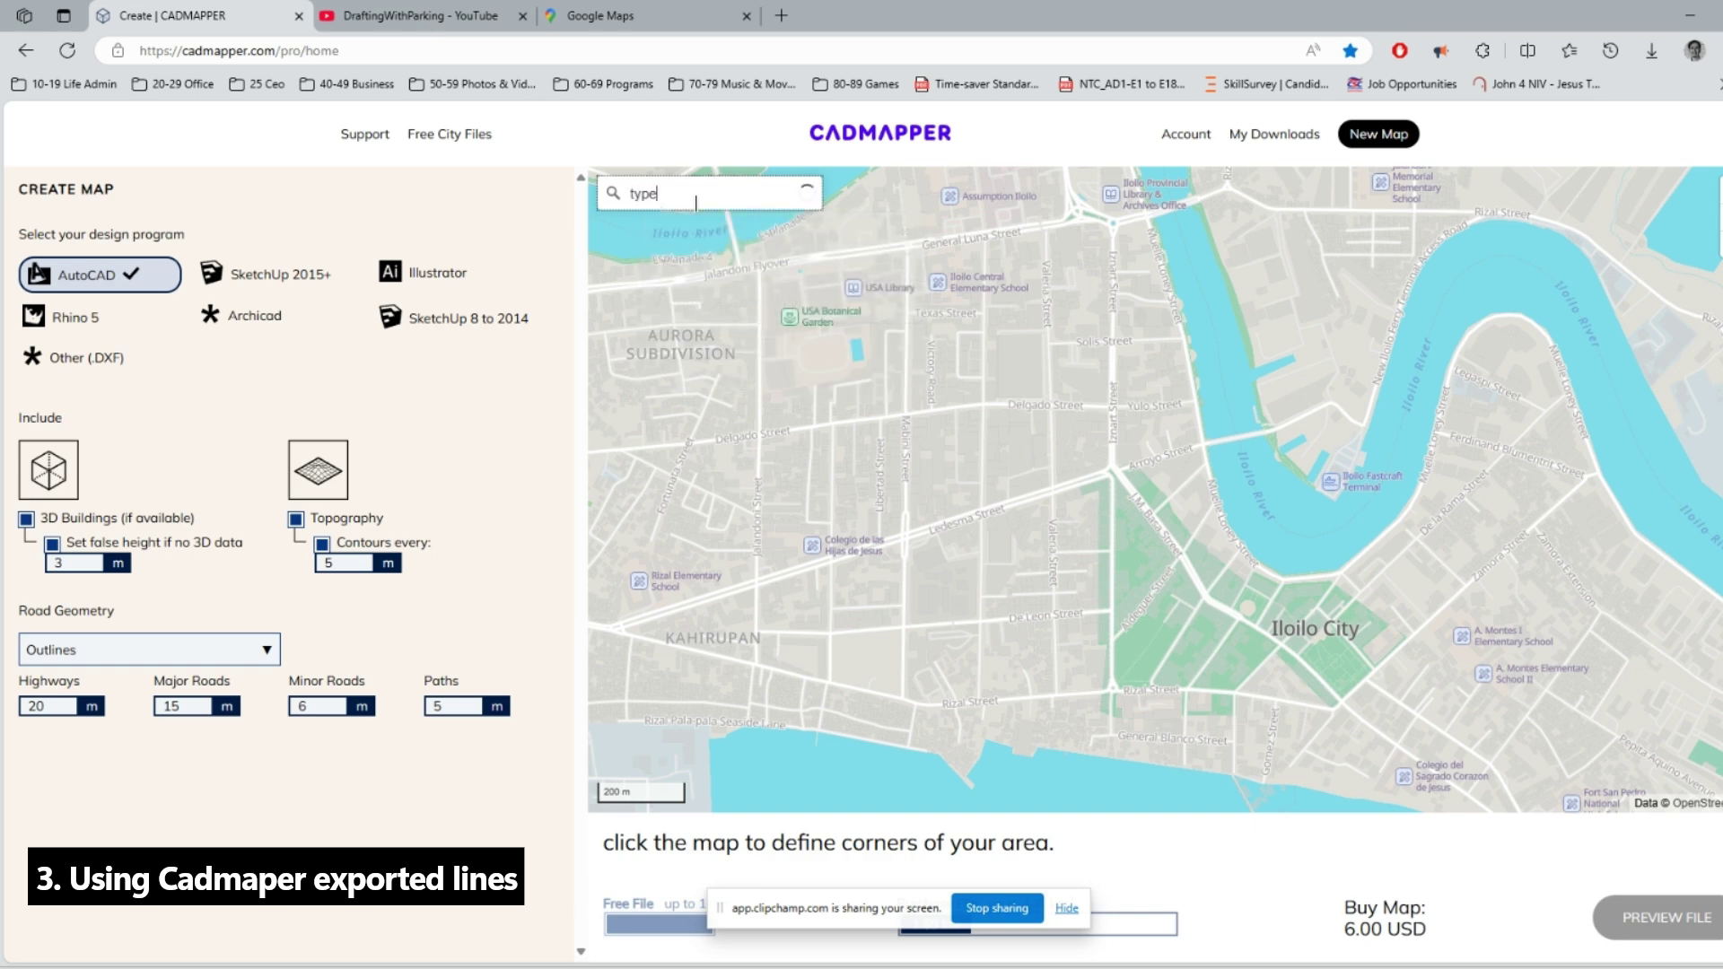
{"action": "key", "text": "BackSpace"}
{"action": "key", "text": "BackSpace"}
{"action": "key", "text": "BackSpace"}
{"action": "type", "text": "iloilo"}
{"action": "key", "text": "BackSpace"}
{"action": "key", "text": "BackSpace"}
{"action": "key", "text": "BackSpace"}
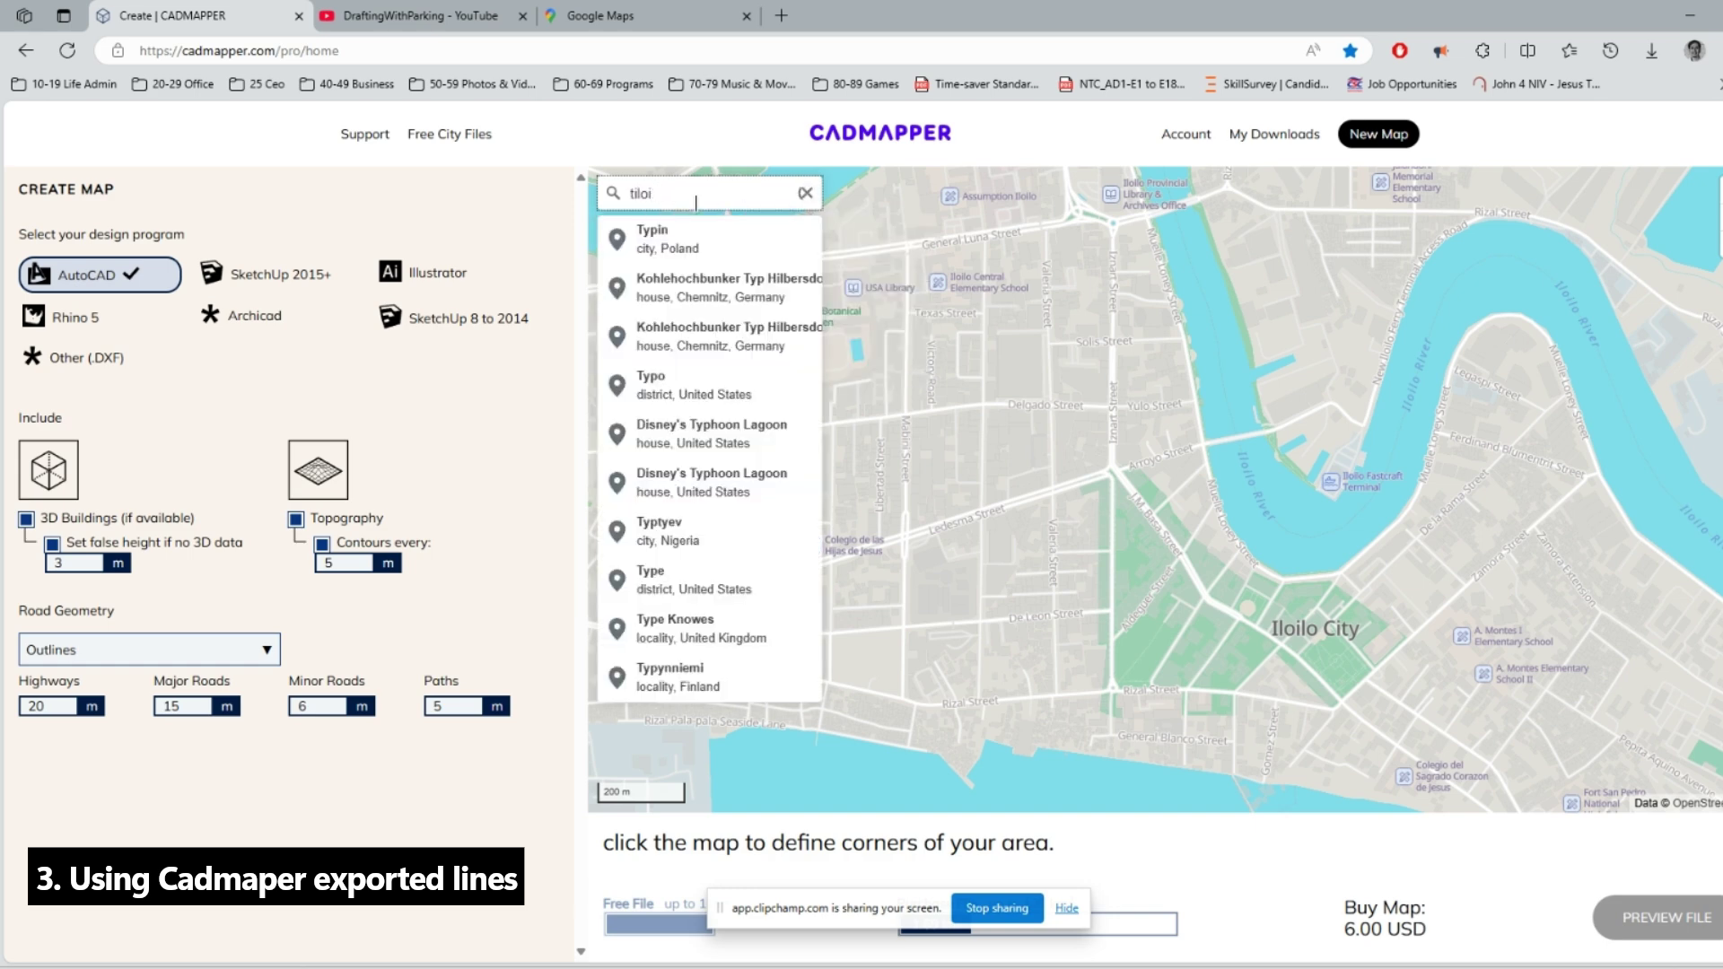
{"action": "key", "text": "BackSpace"}
{"action": "key", "text": "BackSpace"}
{"action": "key", "text": "BackSpace"}
{"action": "key", "text": "BackSpace"}
{"action": "key", "text": "BackSpace"}
{"action": "key", "text": "BackSpace"}
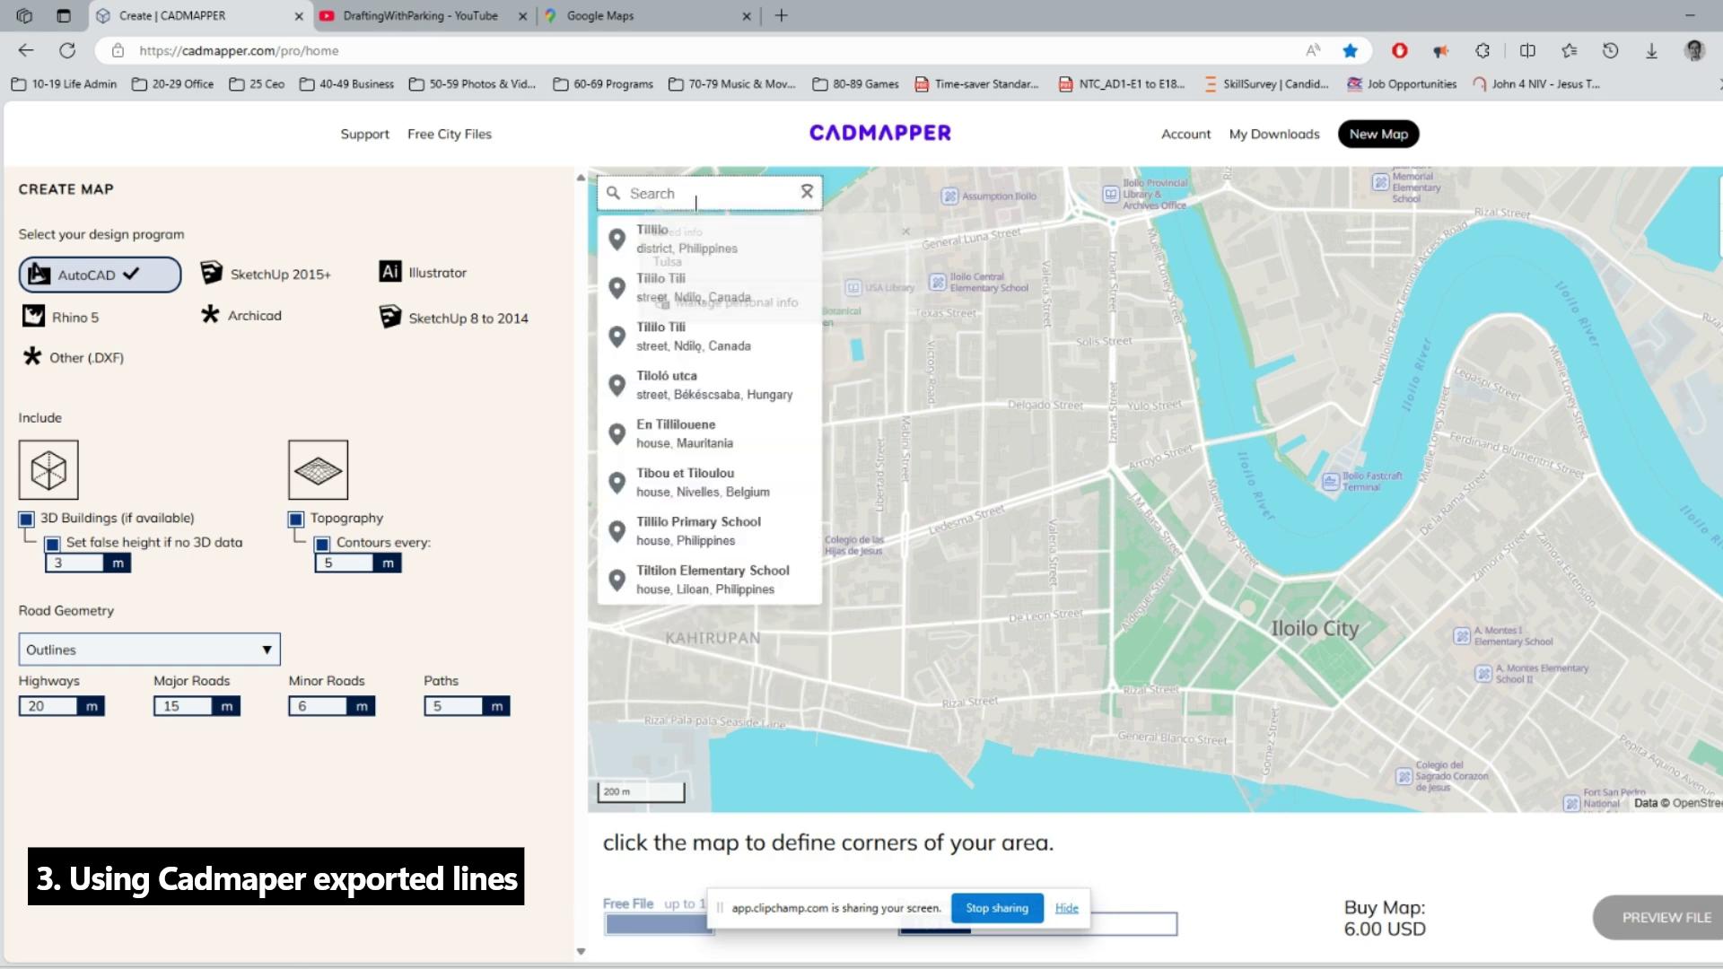
Find Iloilo City, city, Philippines on the map and define a rectangular area from the Iloilo River by General Luna Street to the coast.
{"action": "type", "text": "iloilo city, city, Philippines"}
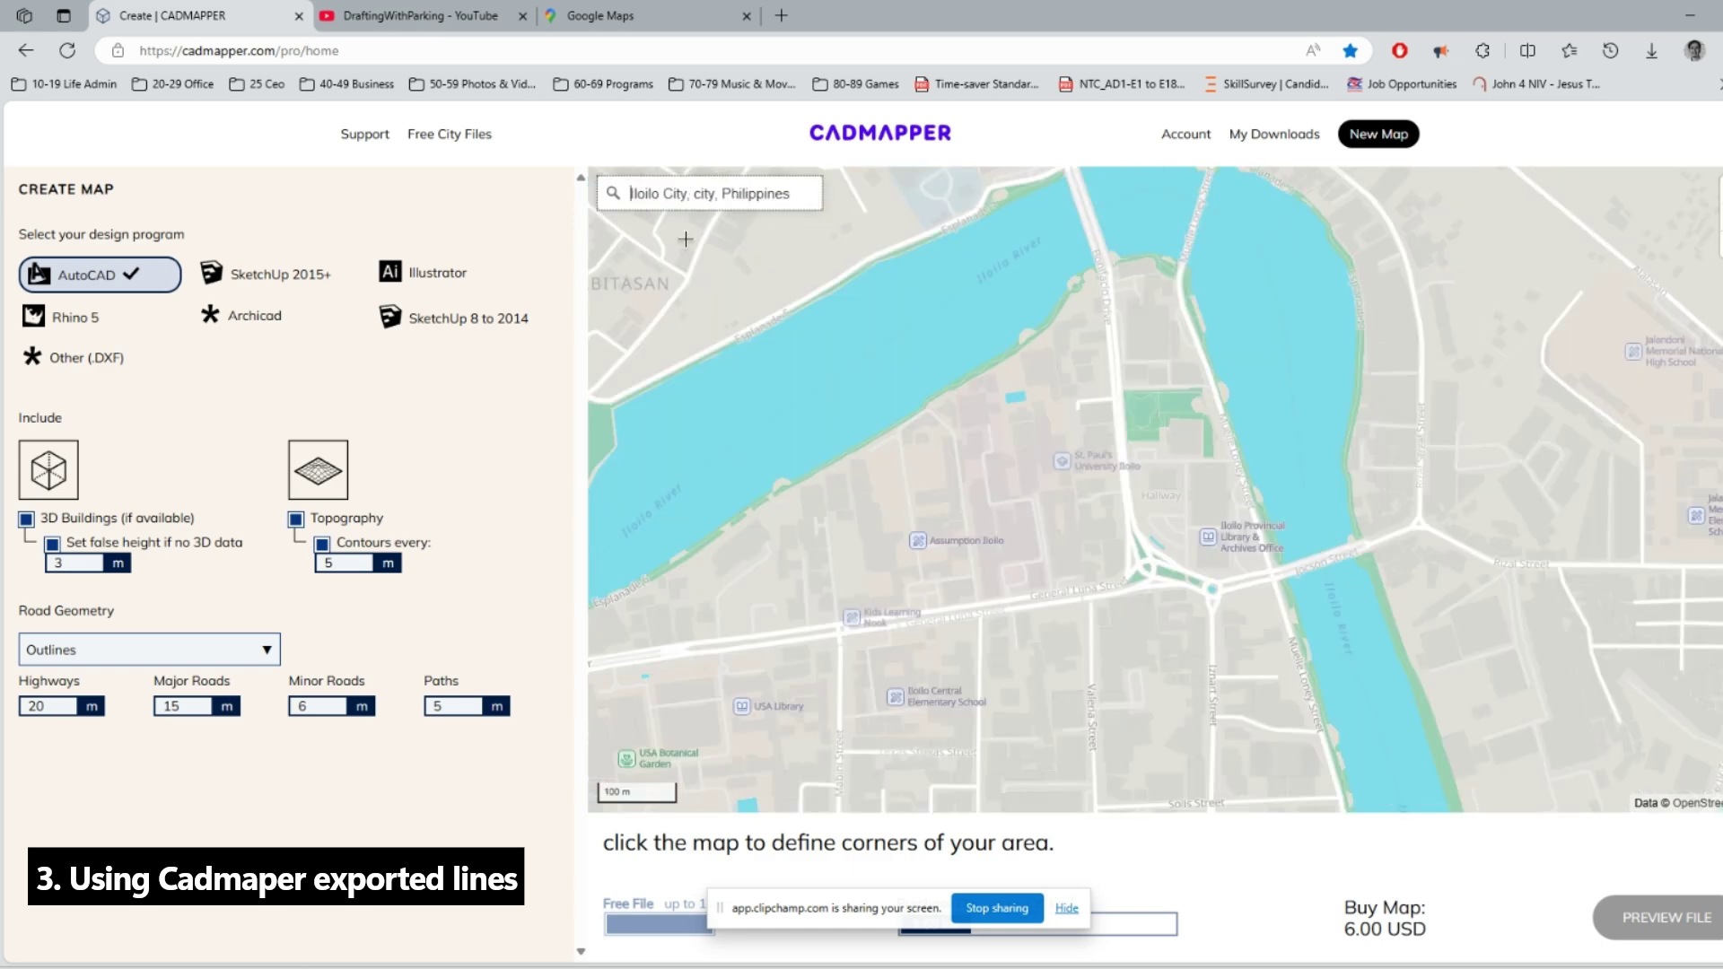
{"action": "left_click", "coordinate": [686, 239]}
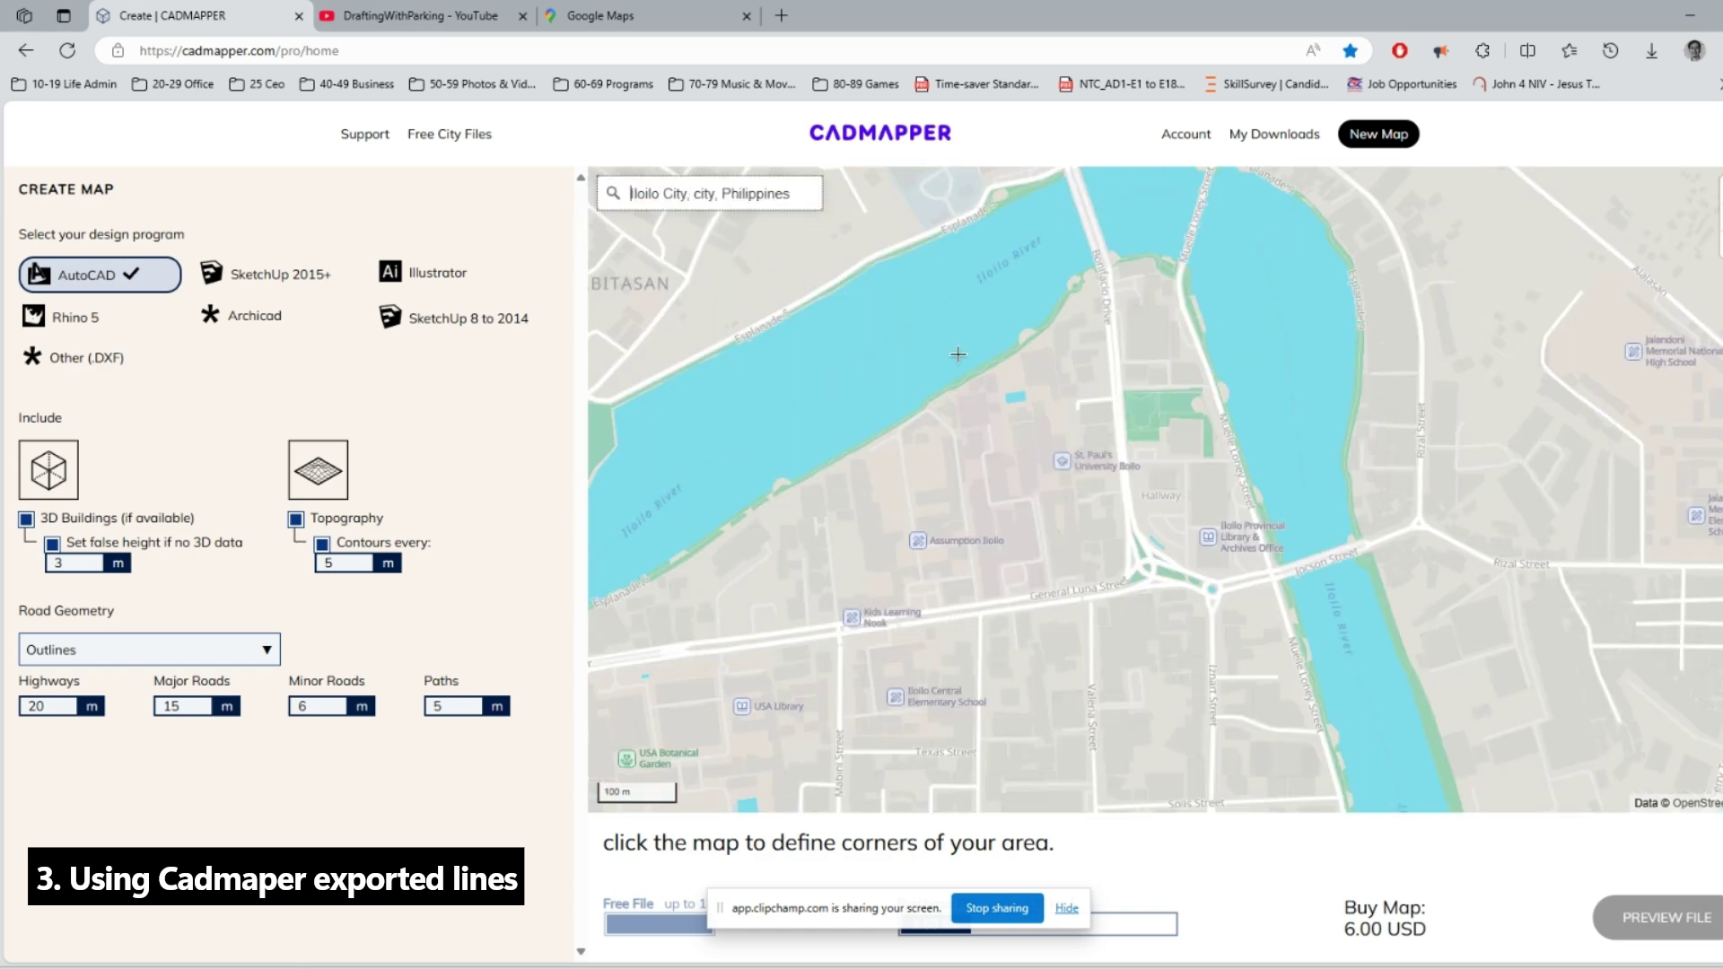
{"action": "scroll", "coordinate": [990, 334], "scroll_direction": "down", "scroll_amount": 3}
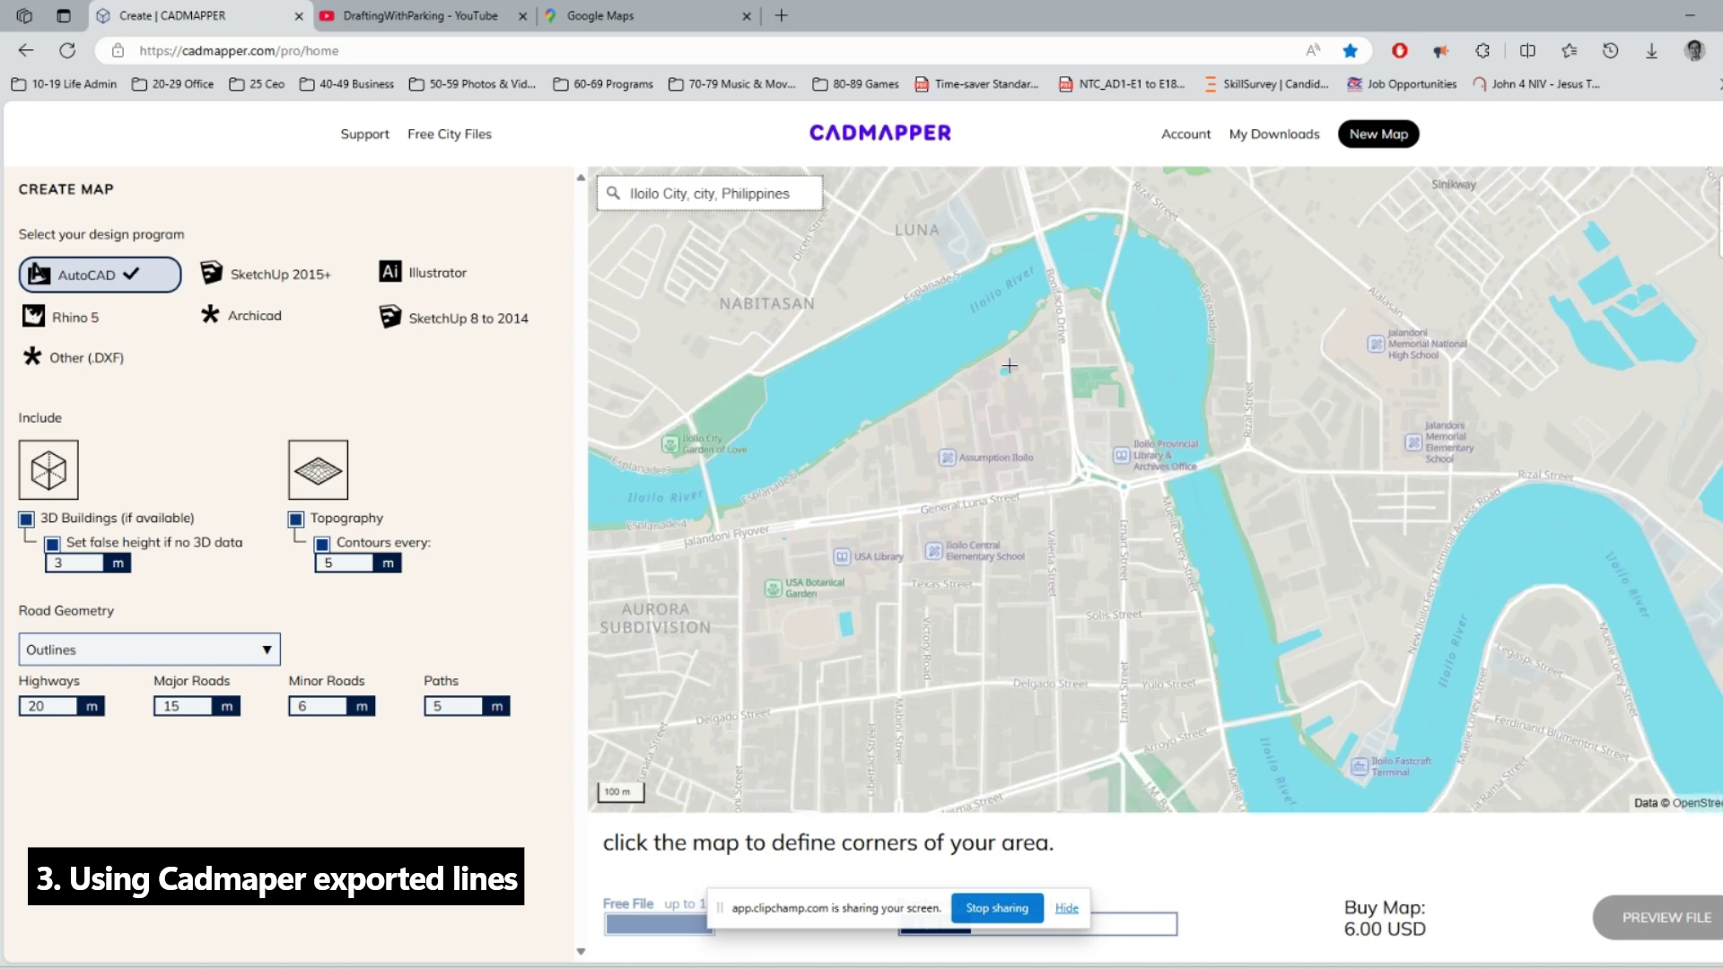
{"action": "left_click_drag", "start_coordinate": [1054, 333], "coordinate": [1086, 342]}
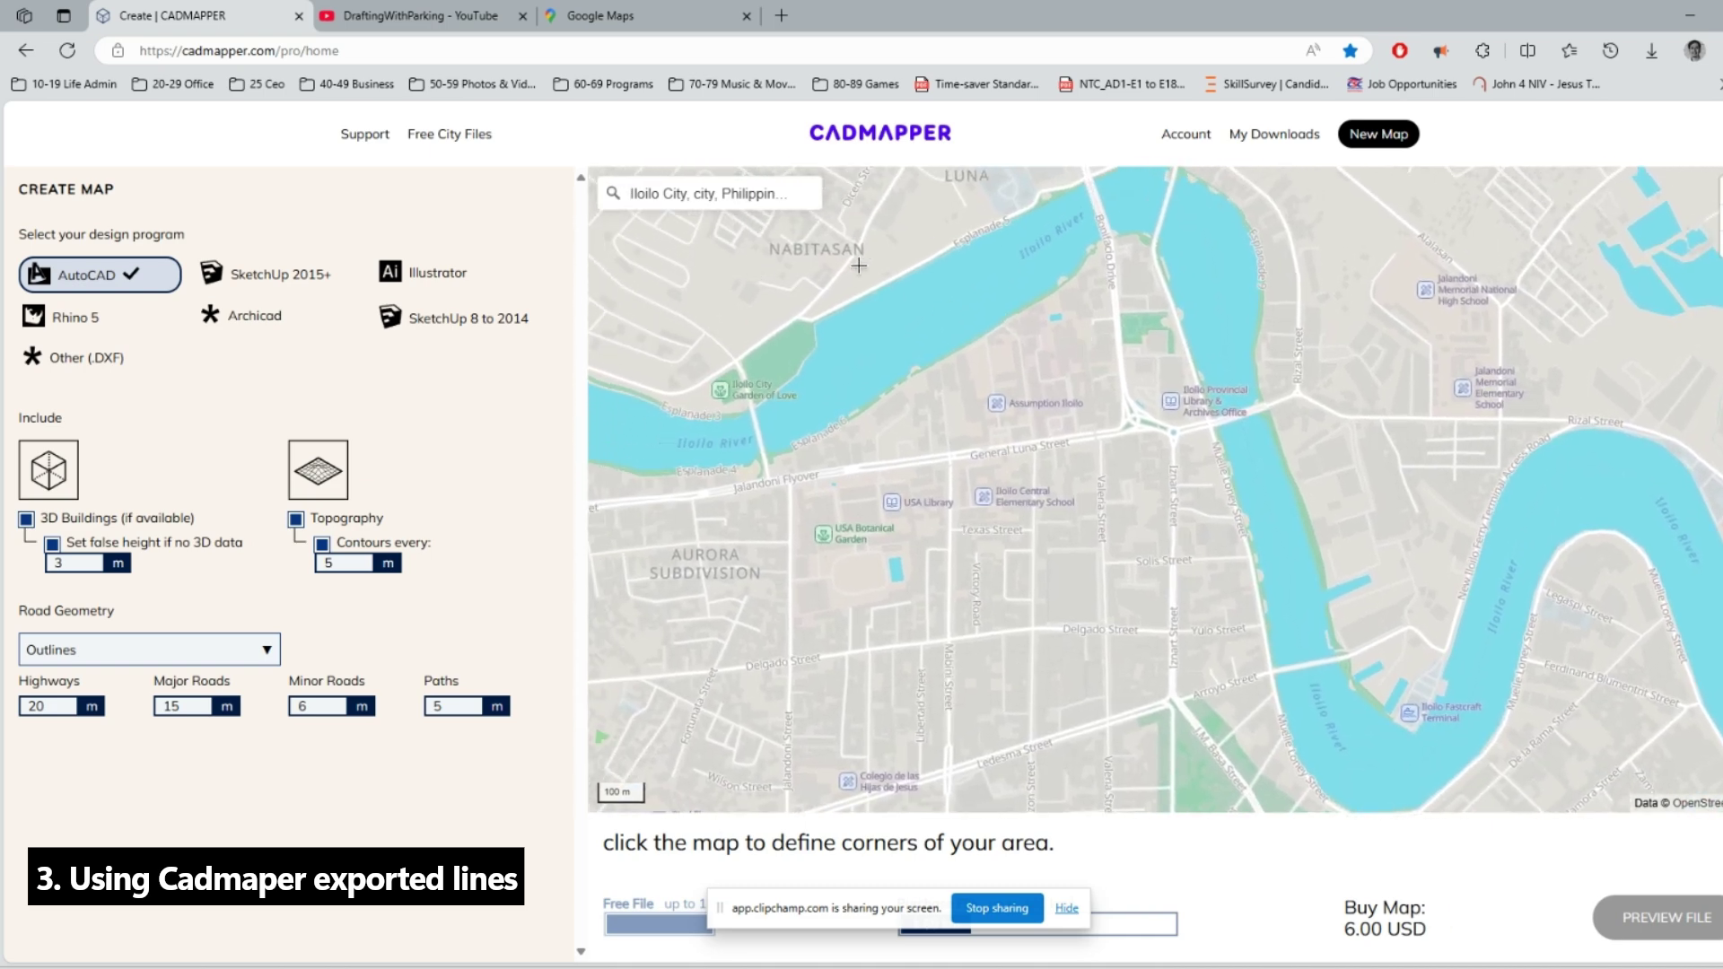
{"action": "scroll", "coordinate": [942, 332], "scroll_direction": "down", "scroll_amount": 2}
{"action": "left_click_drag", "start_coordinate": [988, 386], "coordinate": [984, 252]}
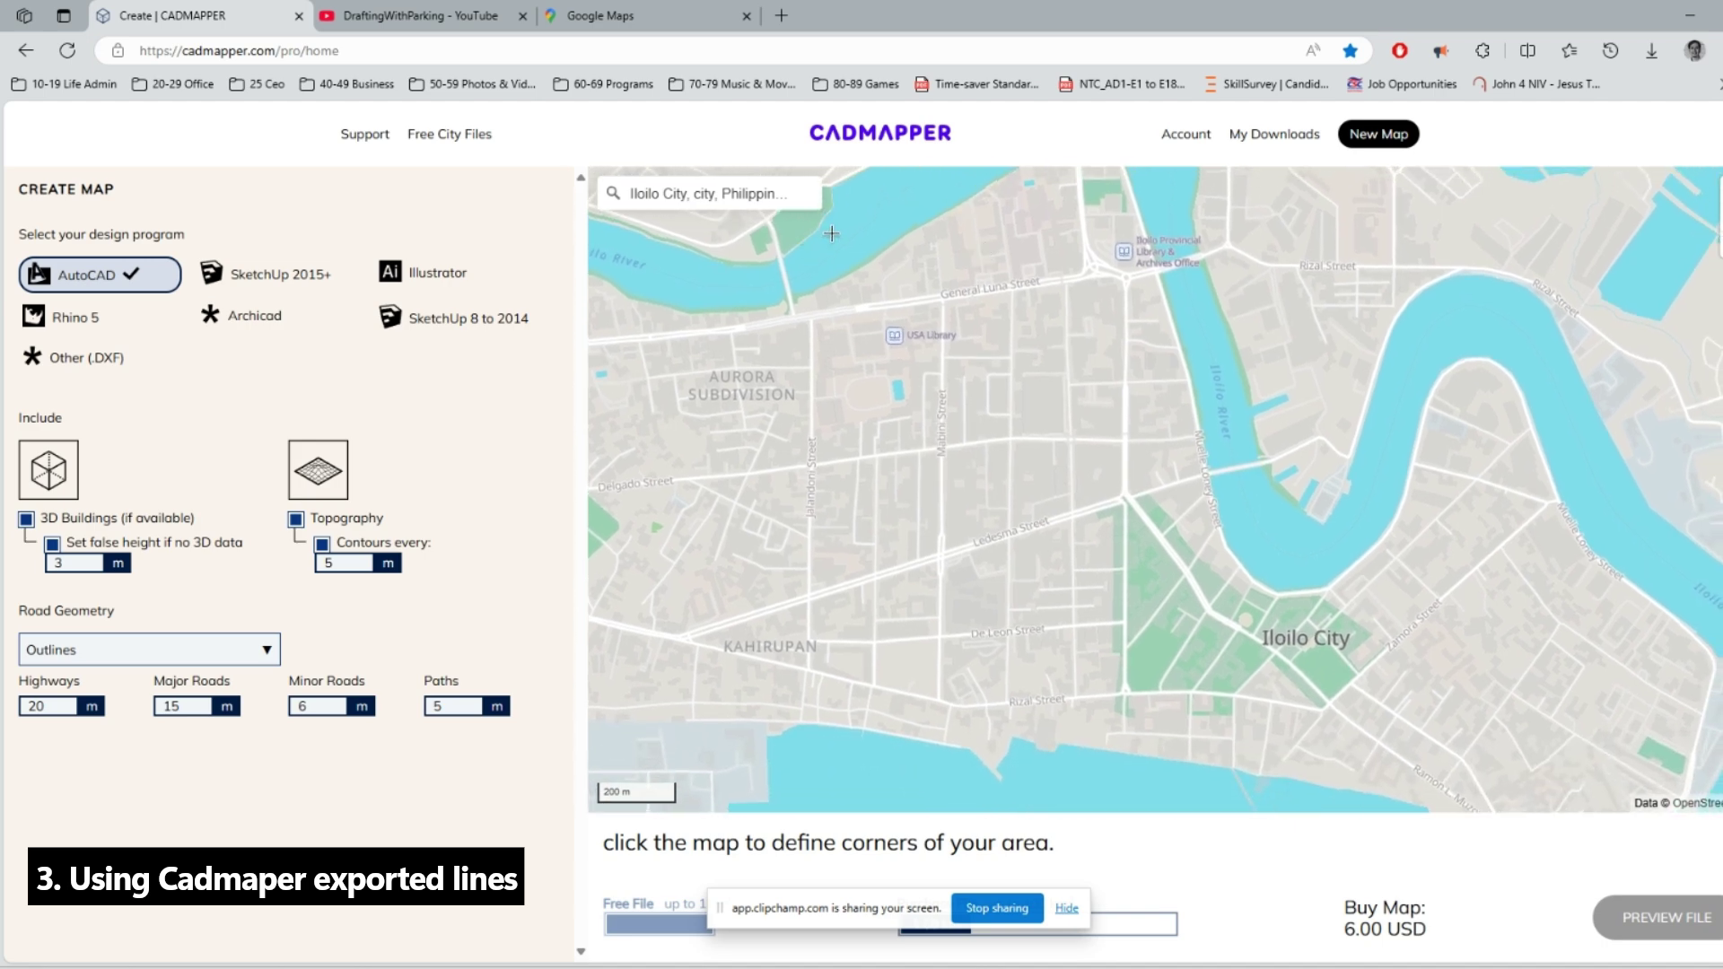
{"action": "left_click", "coordinate": [798, 256]}
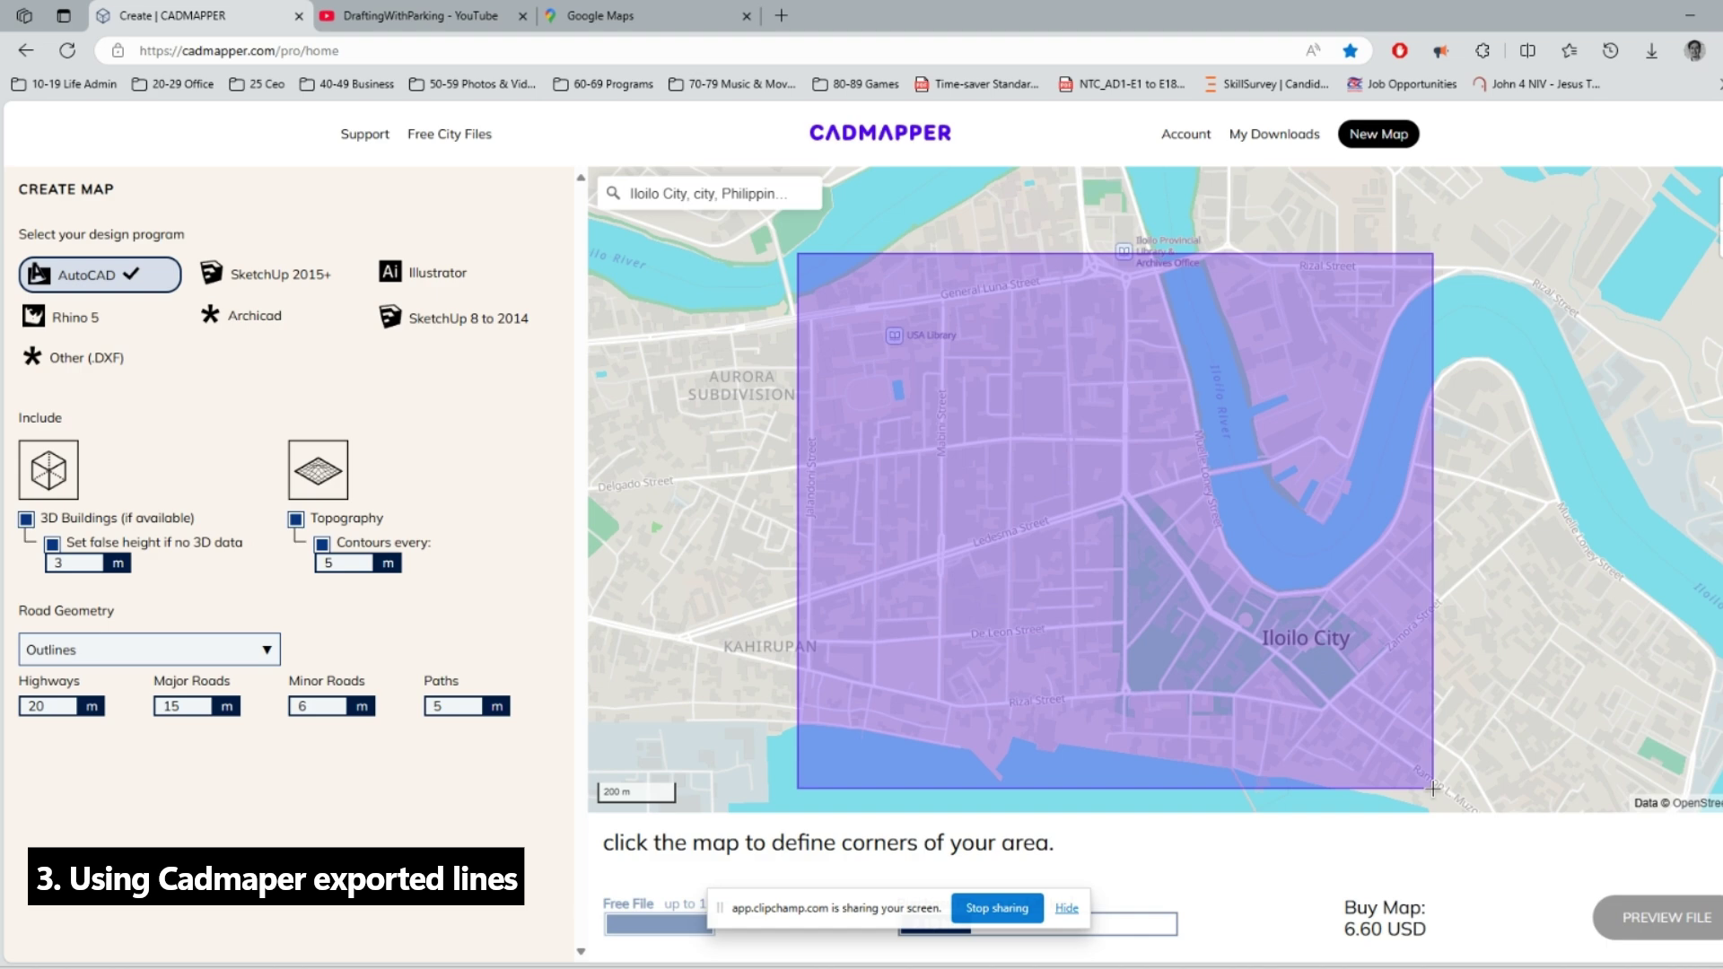
{"action": "left_click", "coordinate": [1431, 786]}
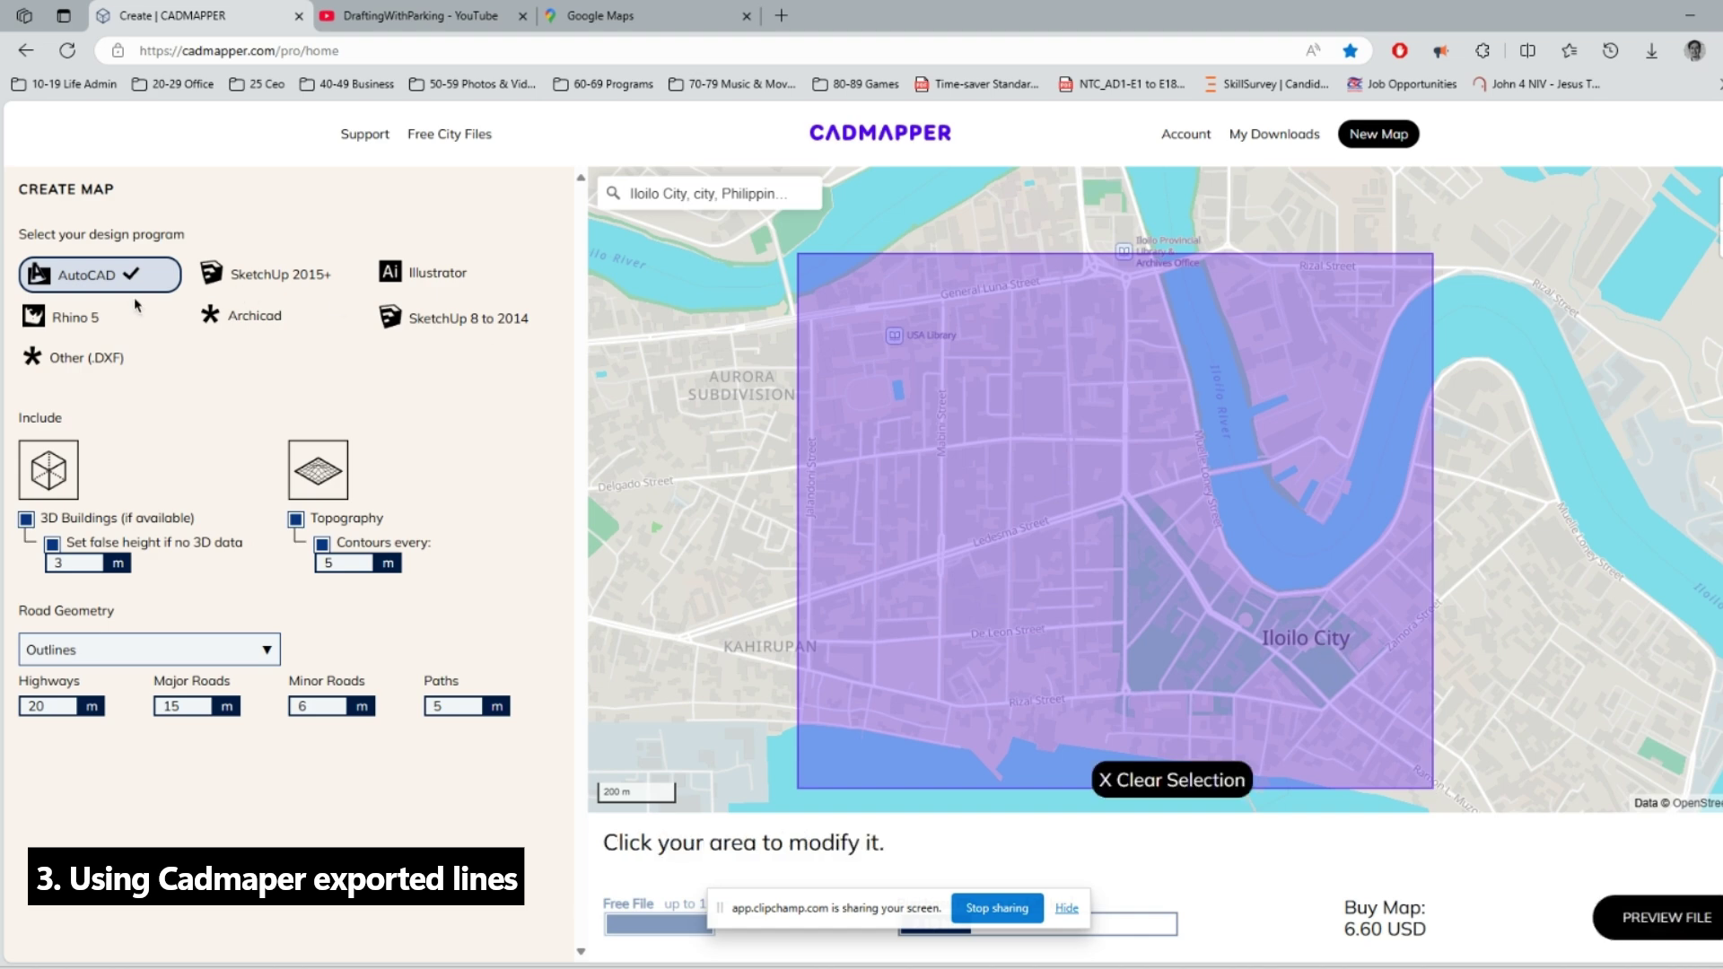
{"action": "left_click", "coordinate": [245, 285]}
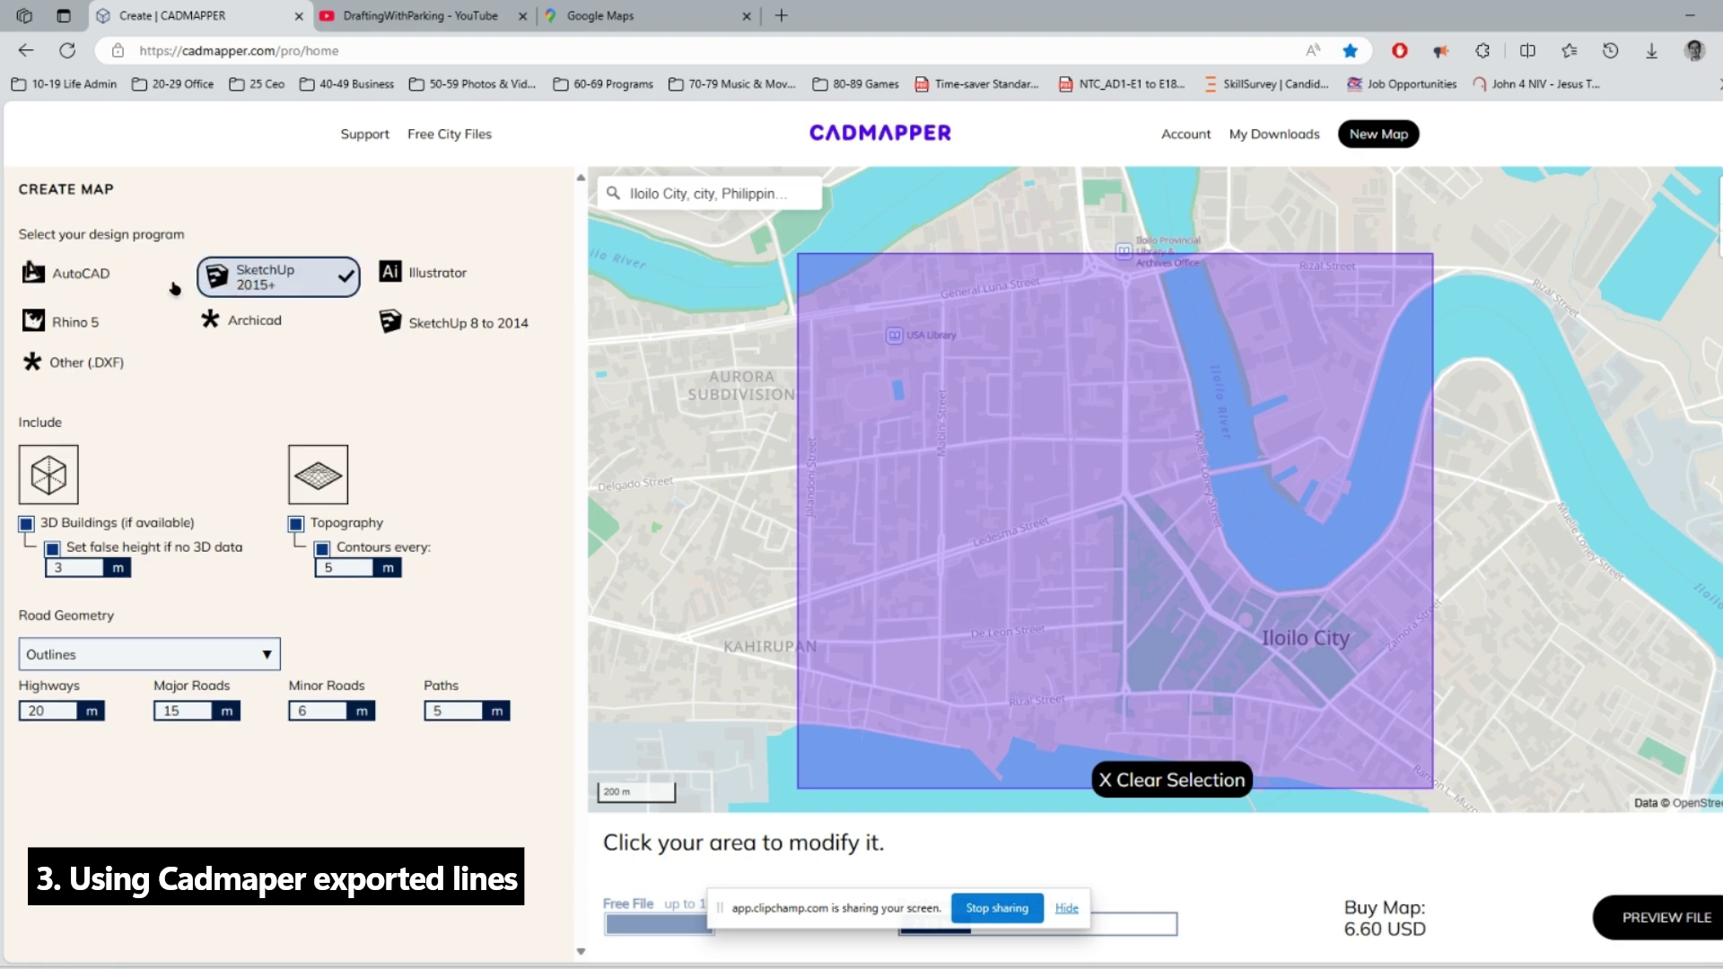
{"action": "left_click", "coordinate": [97, 285]}
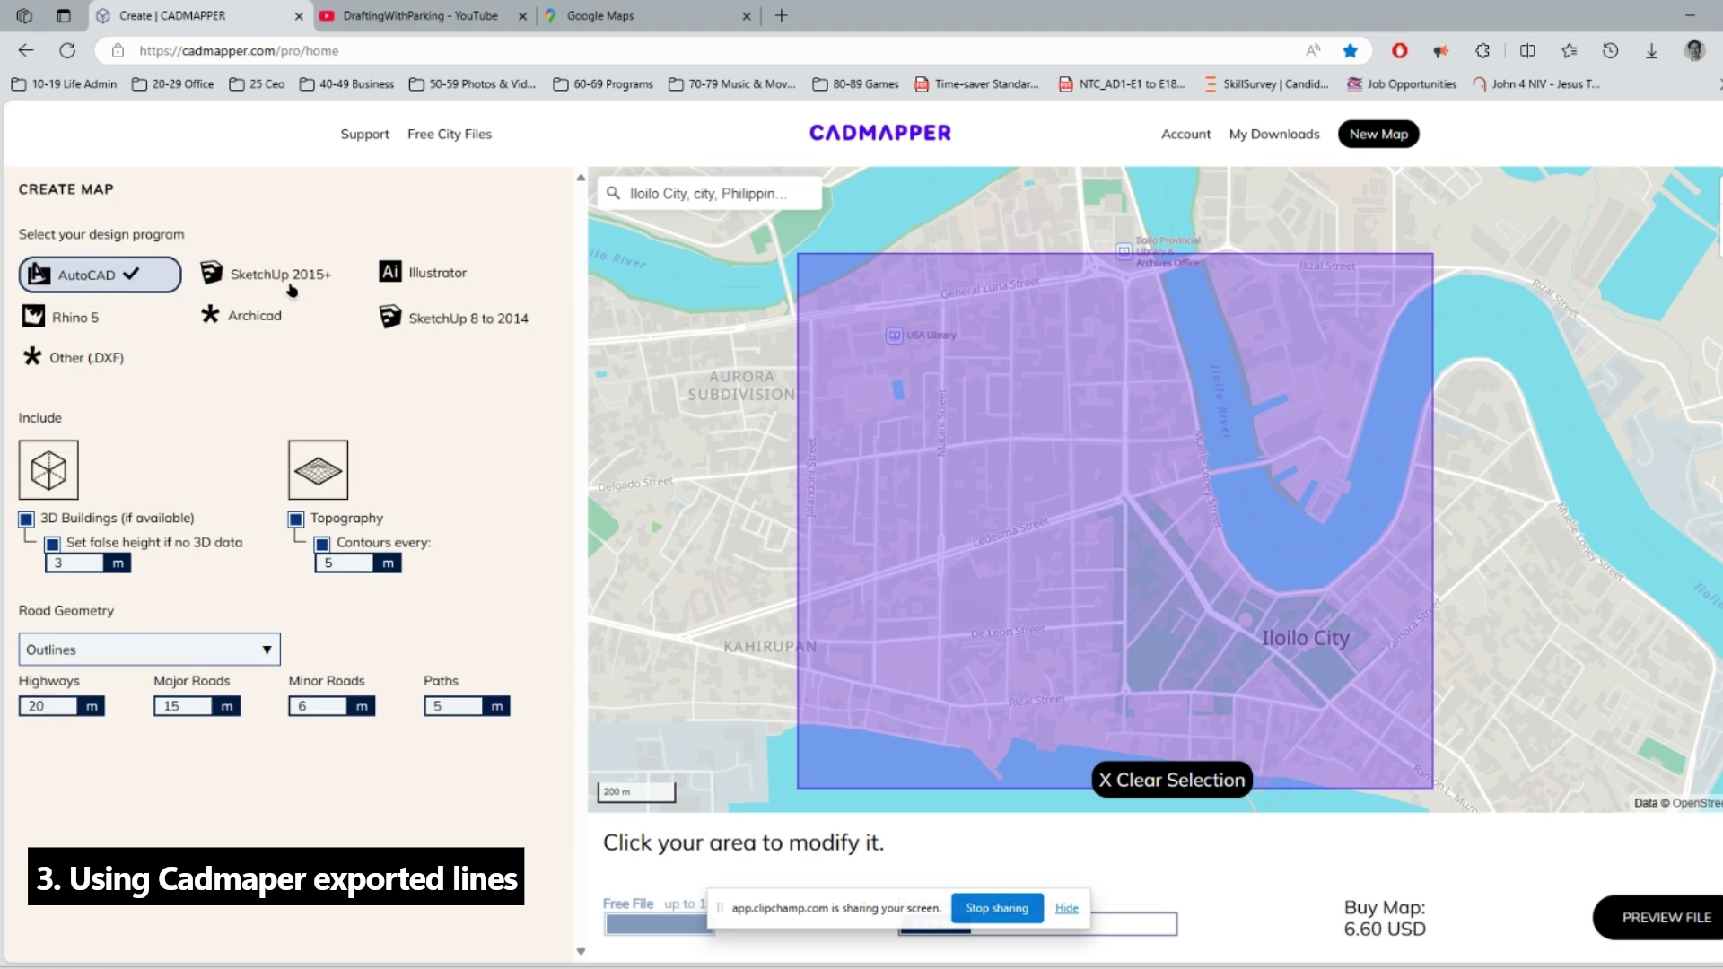
{"action": "left_click", "coordinate": [263, 291]}
{"action": "left_click", "coordinate": [432, 283]}
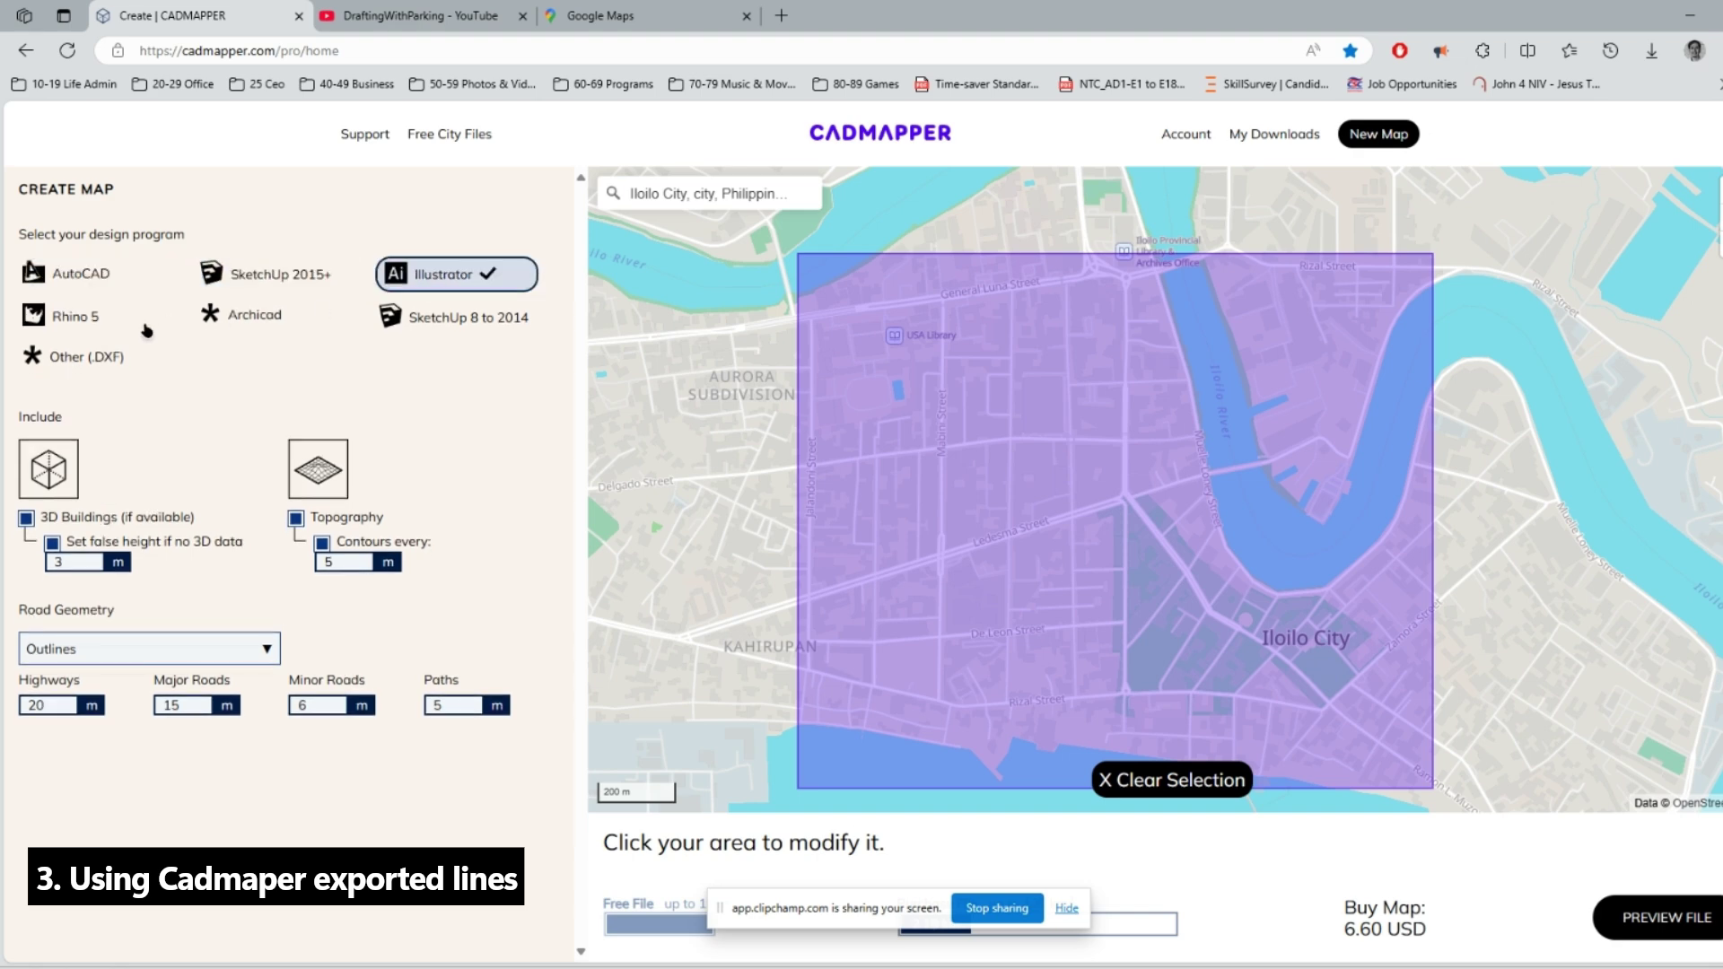
{"action": "left_click", "coordinate": [147, 331]}
{"action": "left_click", "coordinate": [321, 332]}
{"action": "left_click", "coordinate": [415, 328]}
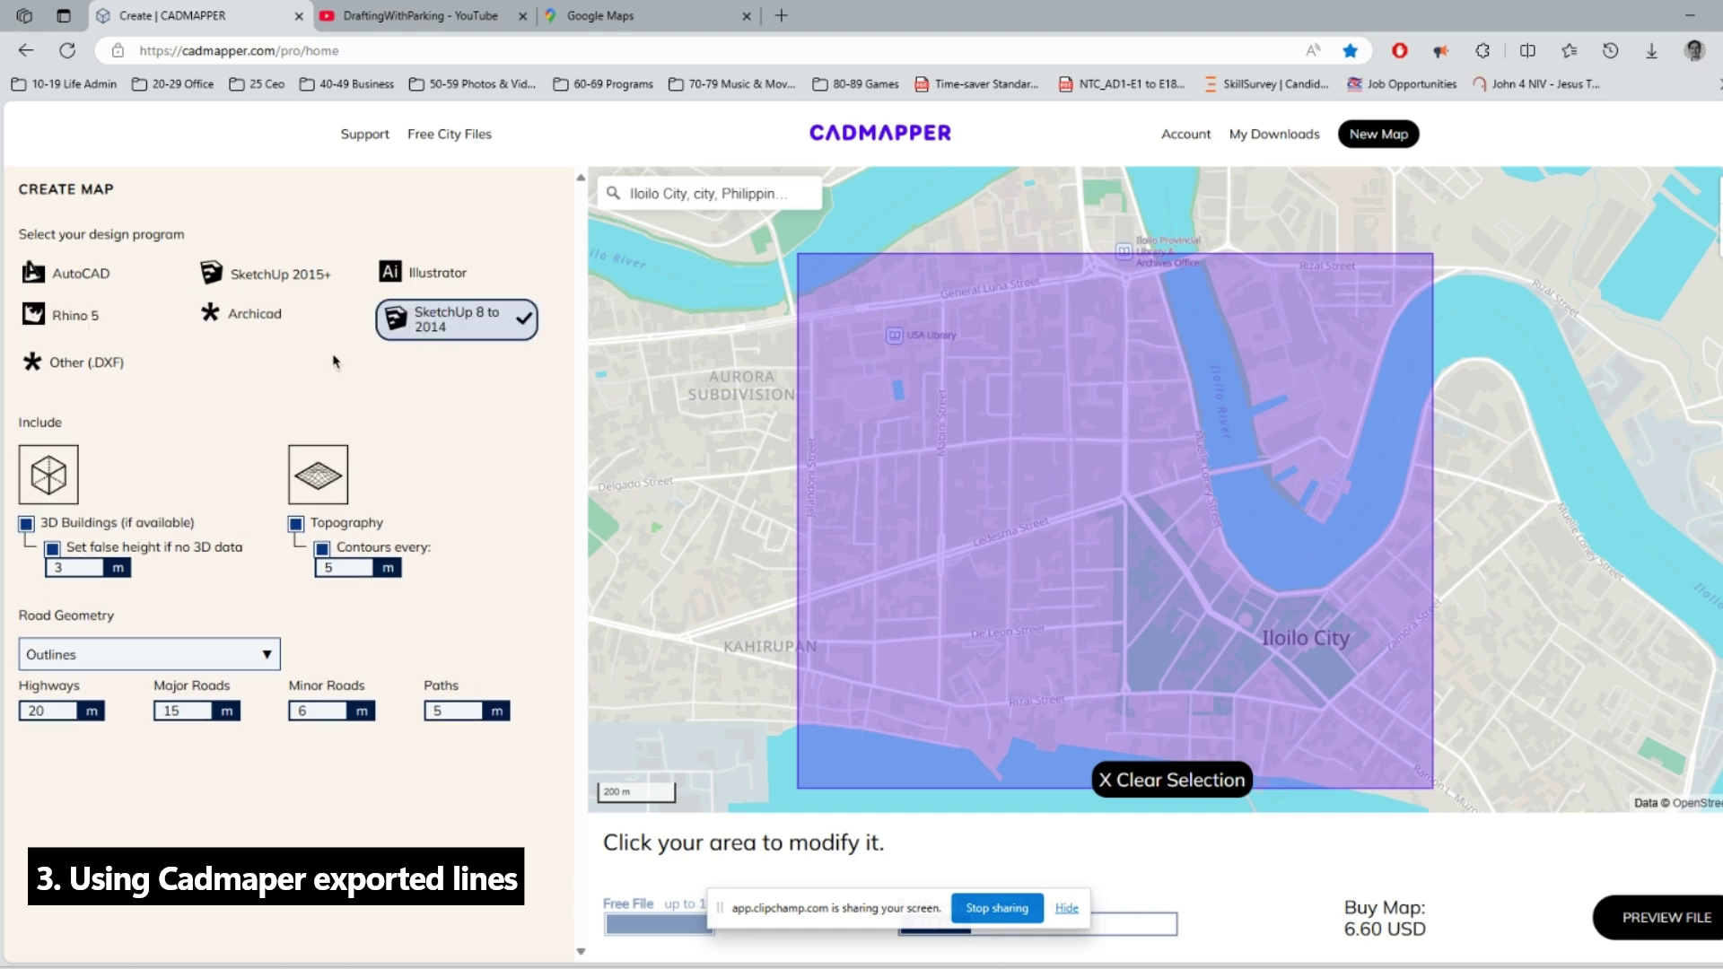
{"action": "left_click", "coordinate": [150, 370]}
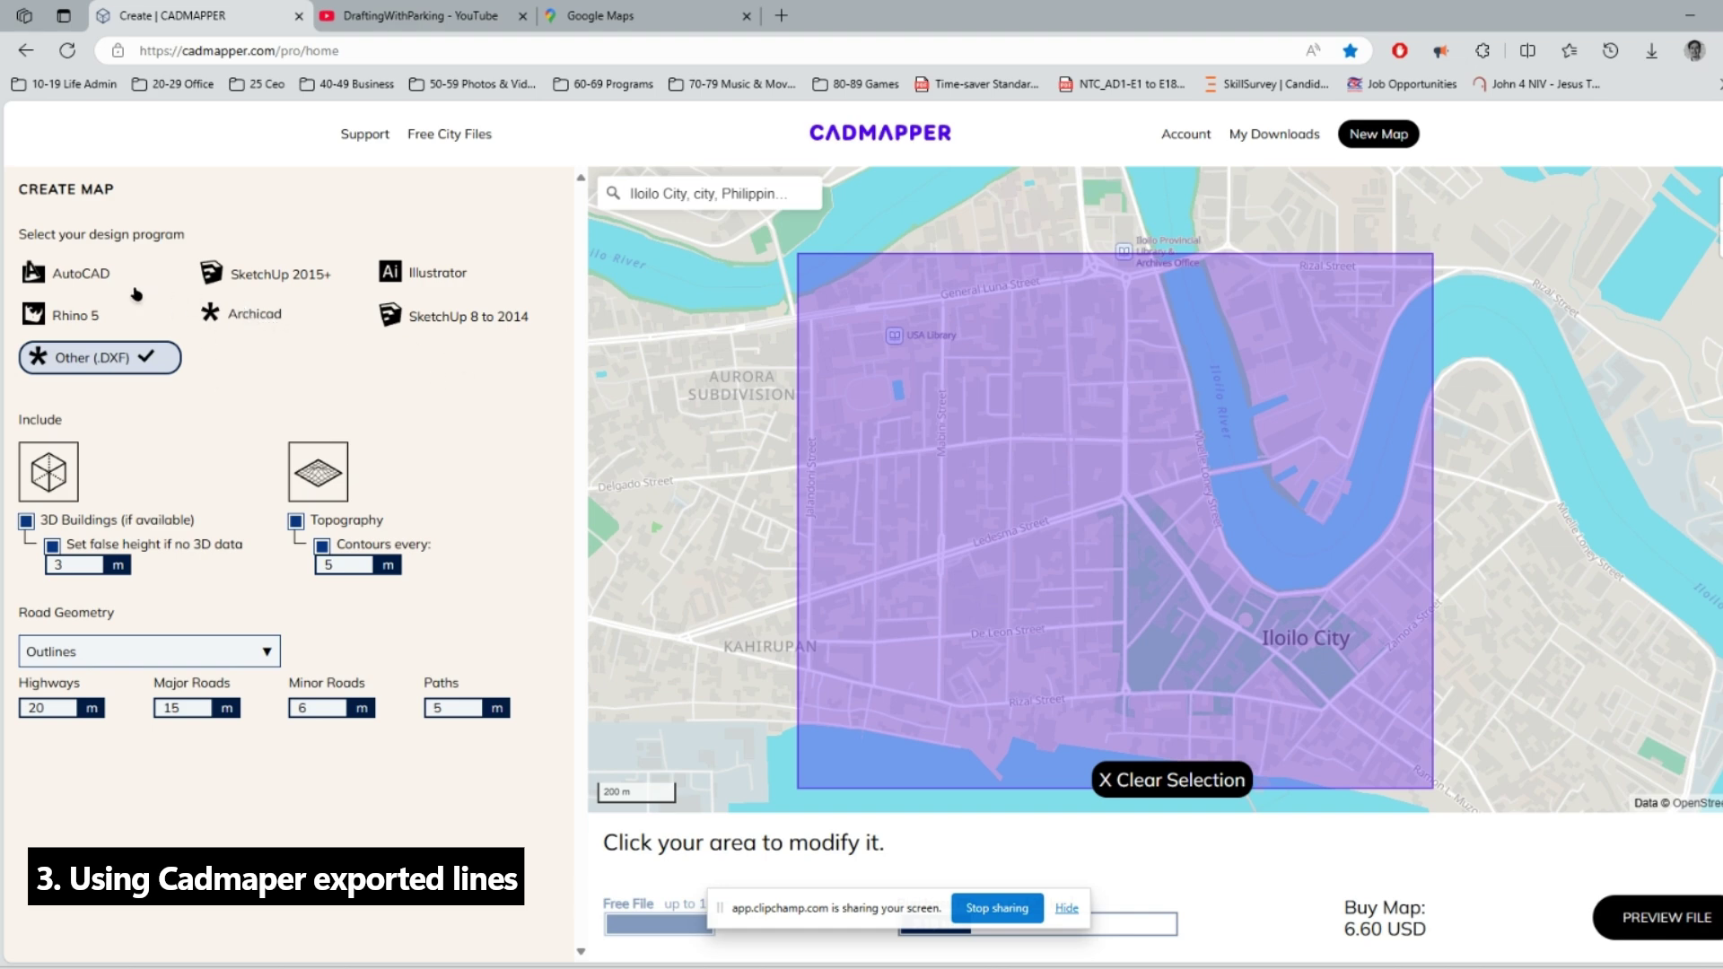
{"action": "left_click", "coordinate": [108, 286]}
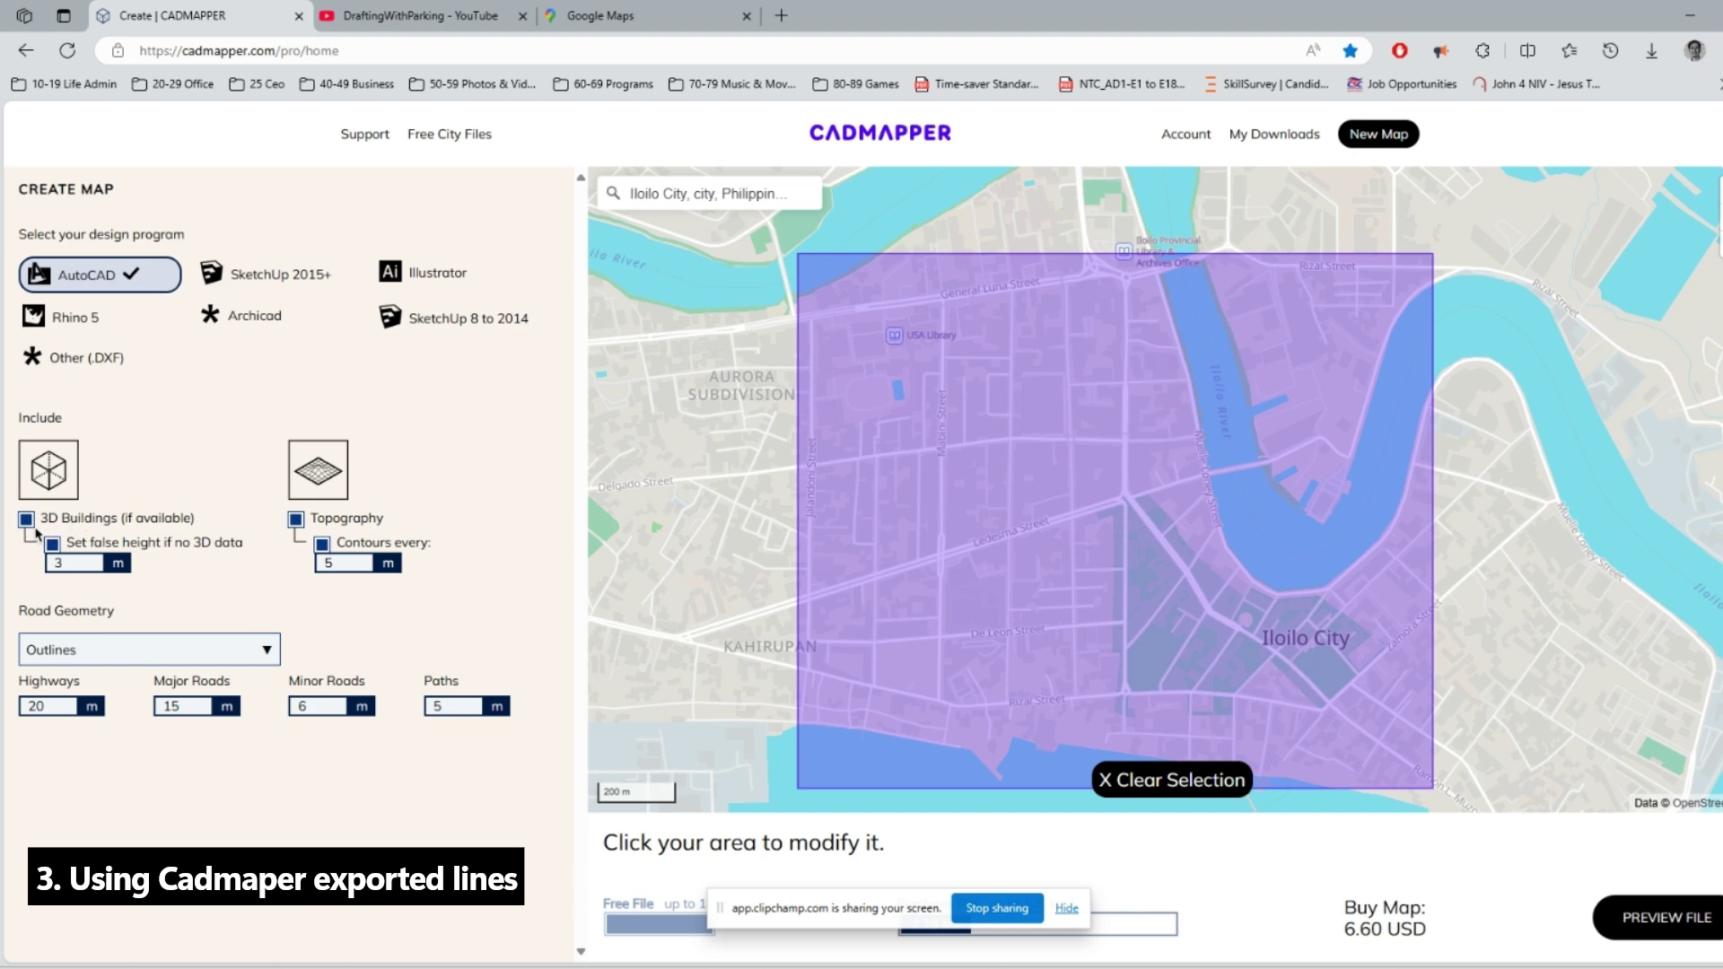
Exclude topography and its contours from the map export.
{"action": "left_click", "coordinate": [28, 522]}
{"action": "left_click", "coordinate": [27, 521]}
{"action": "left_click", "coordinate": [53, 546]}
{"action": "left_click", "coordinate": [70, 564]}
{"action": "left_click", "coordinate": [295, 520]}
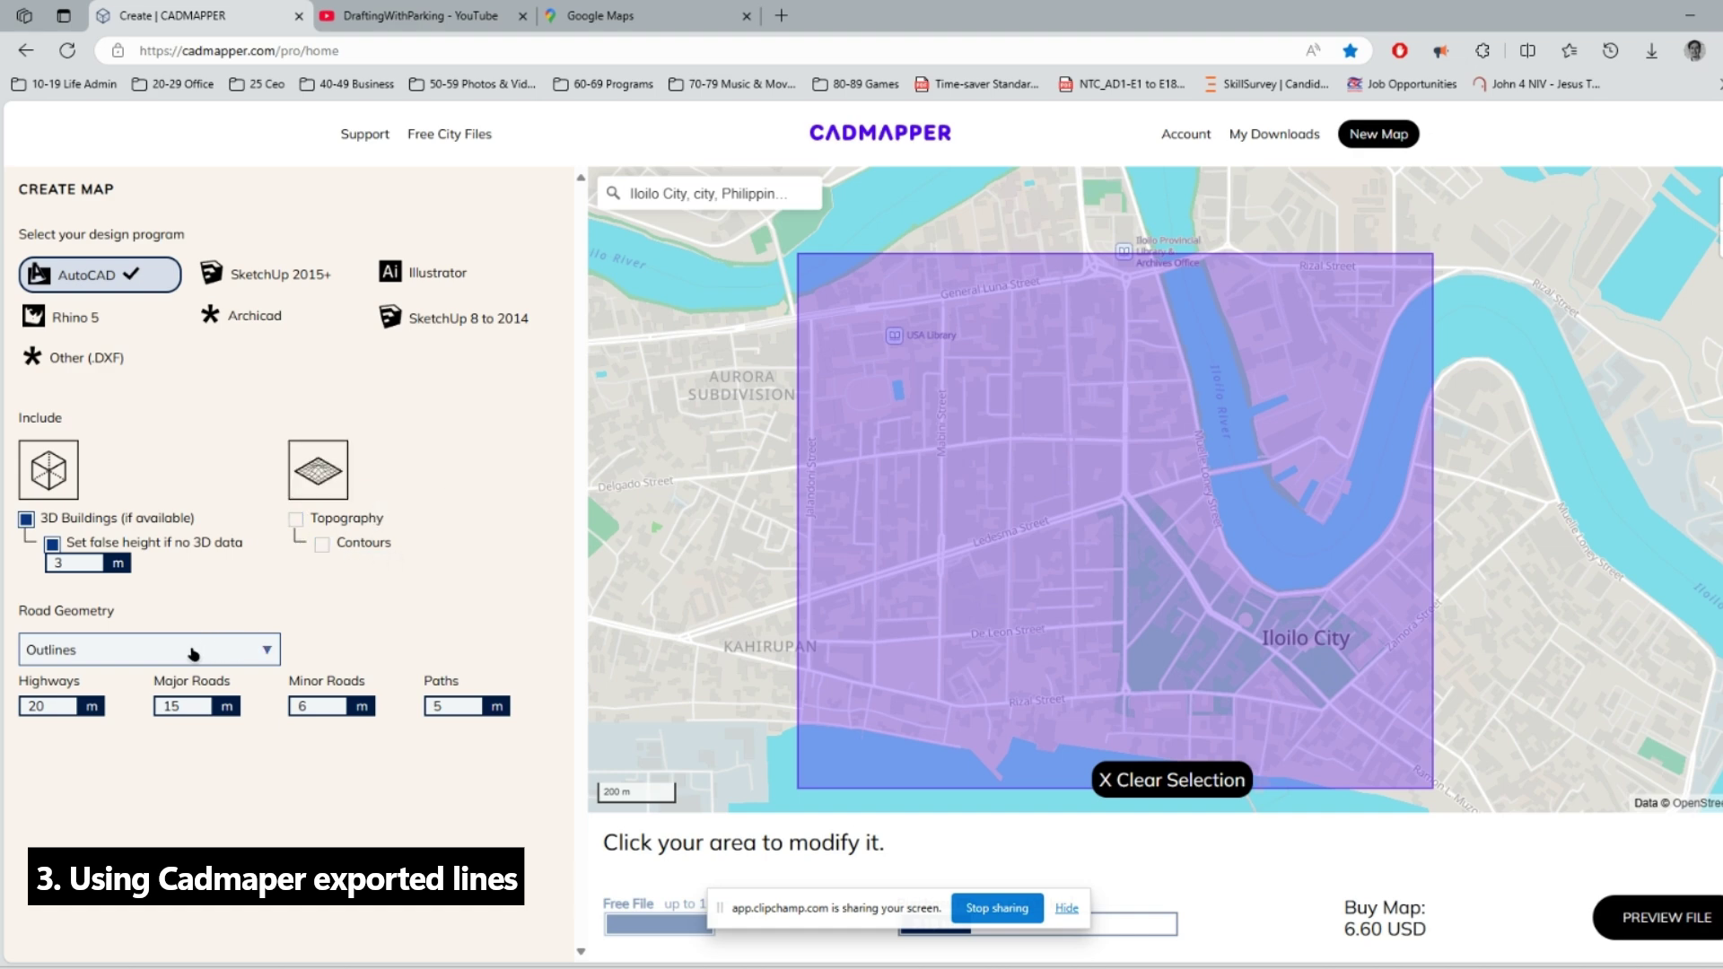
Review the road geometry options and choose Outlines.
{"action": "left_click", "coordinate": [103, 662]}
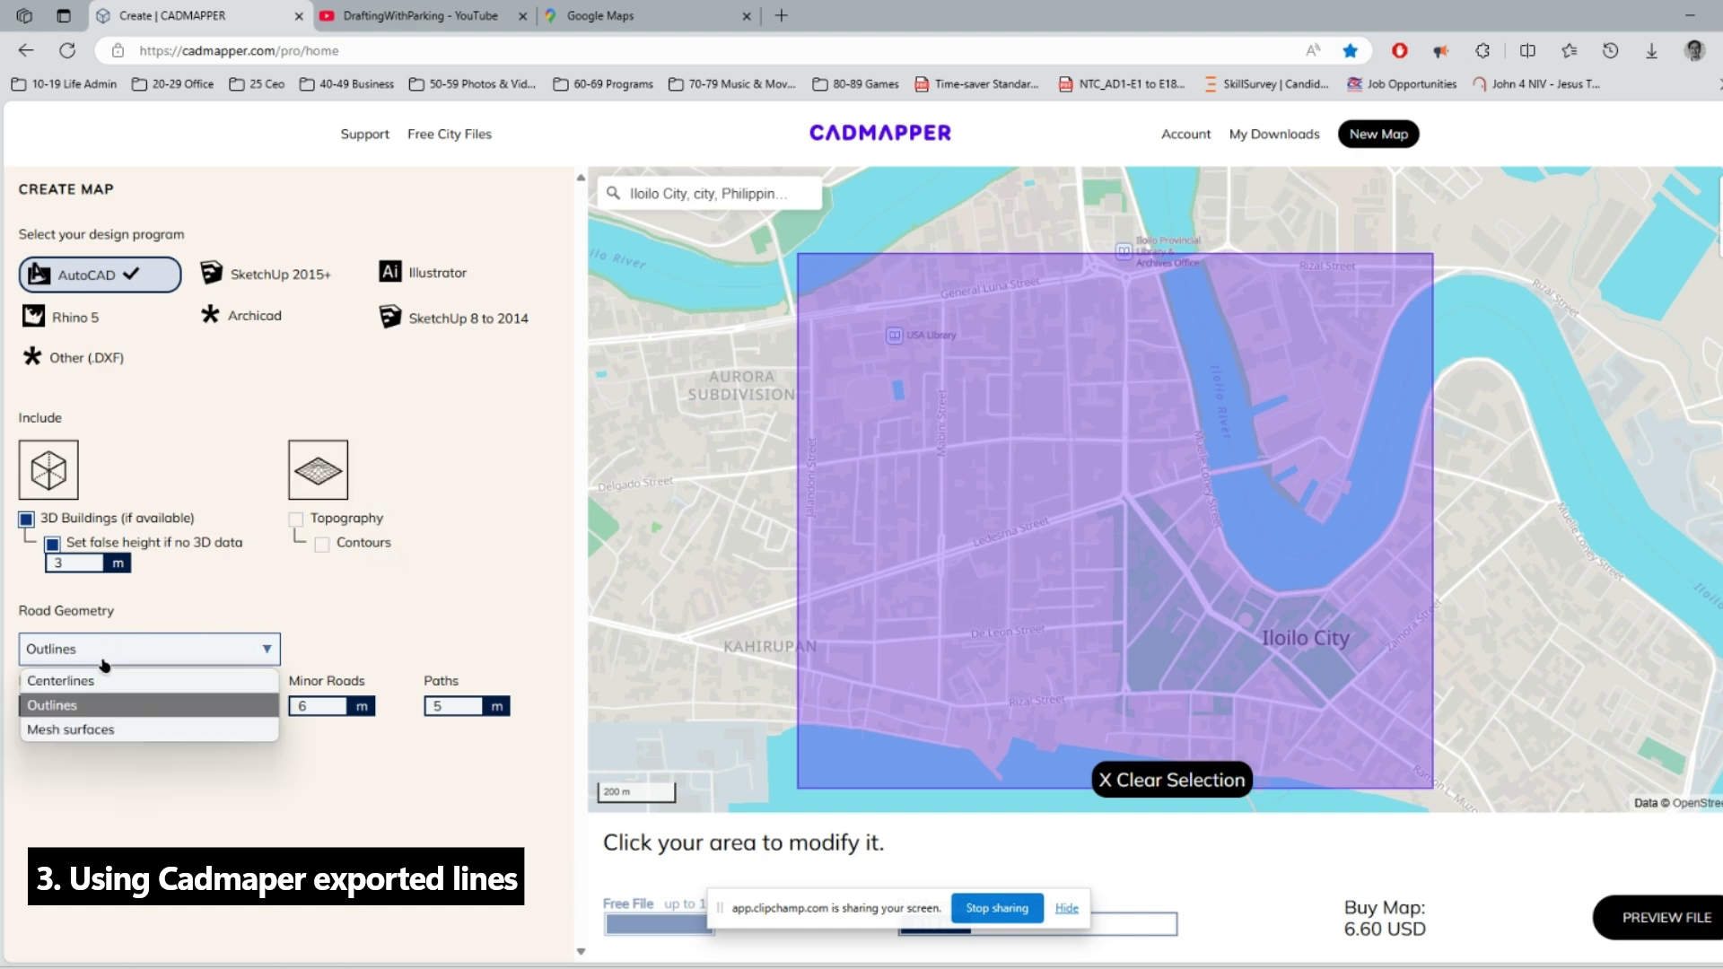
{"action": "left_click", "coordinate": [105, 662]}
{"action": "left_click", "coordinate": [105, 662]}
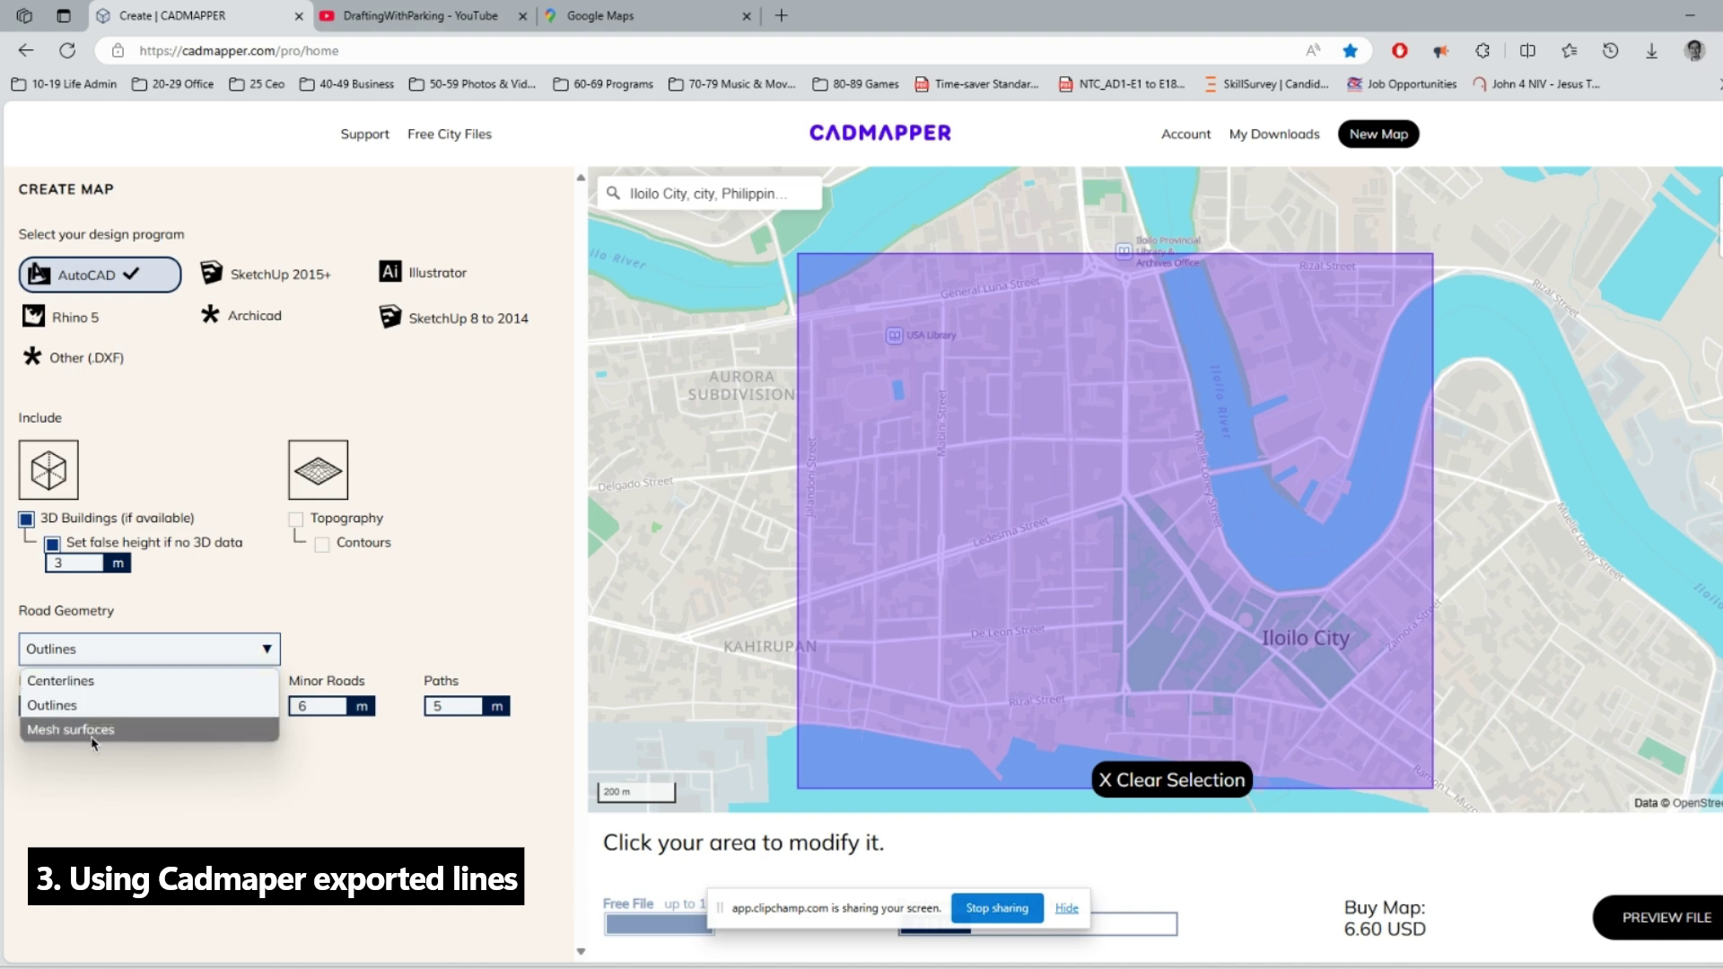
{"action": "left_click", "coordinate": [117, 660]}
{"action": "left_click", "coordinate": [117, 659]}
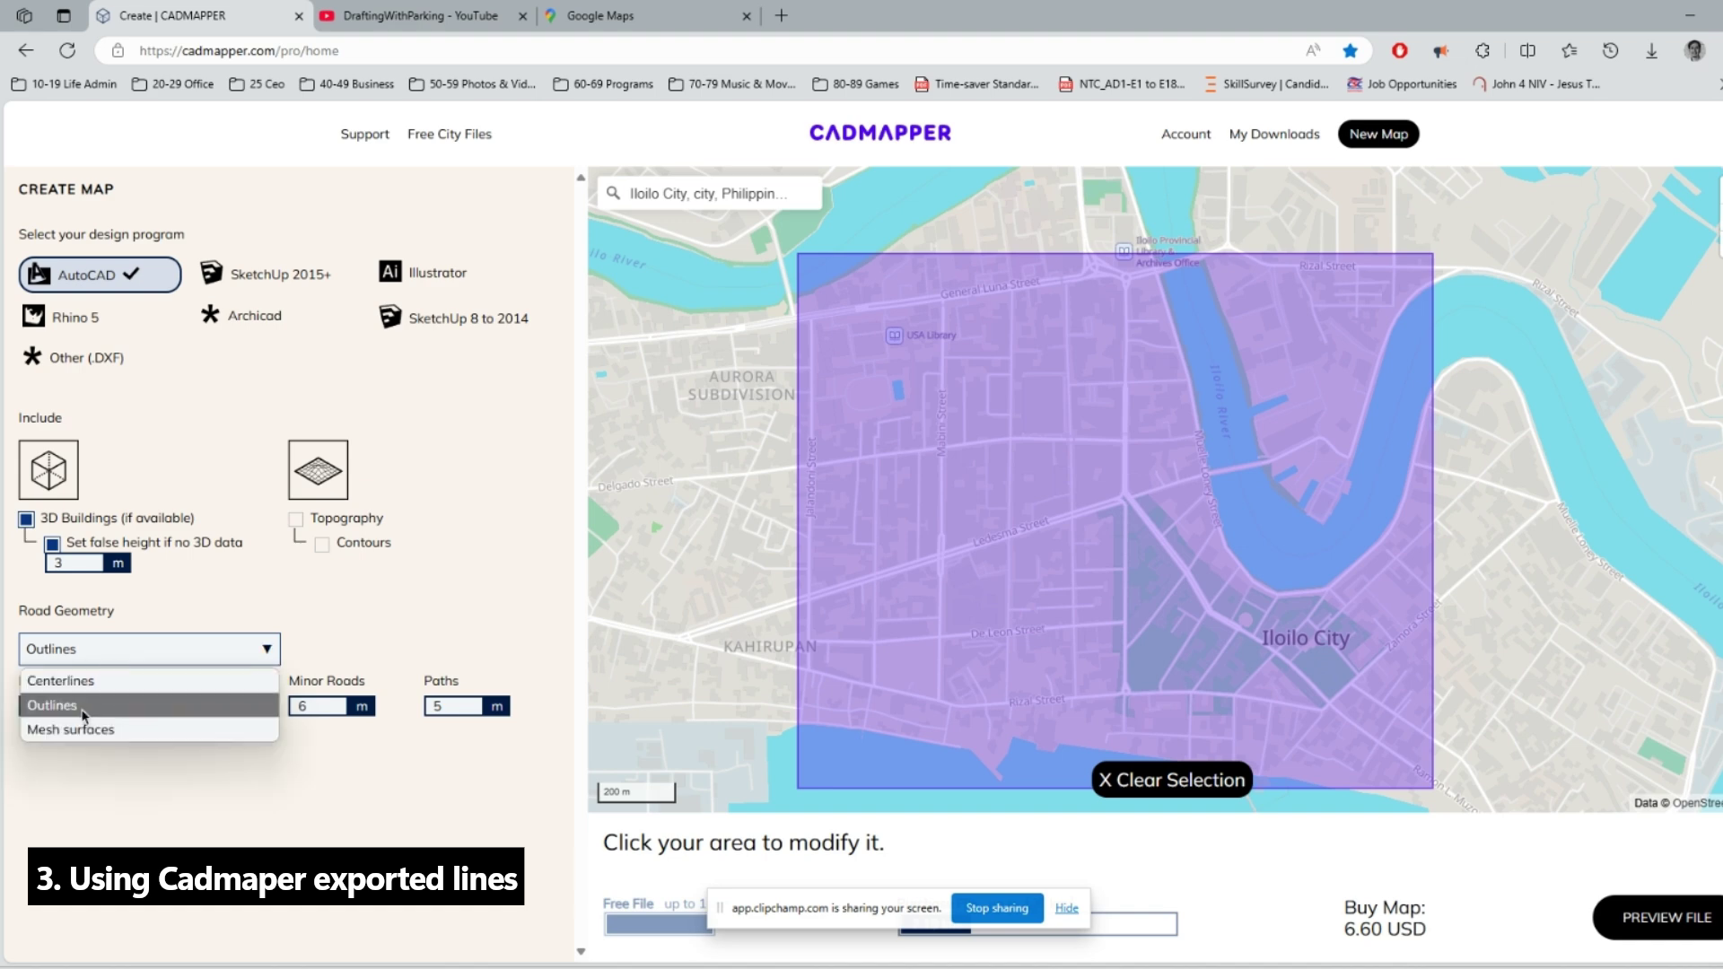
{"action": "left_click", "coordinate": [87, 707]}
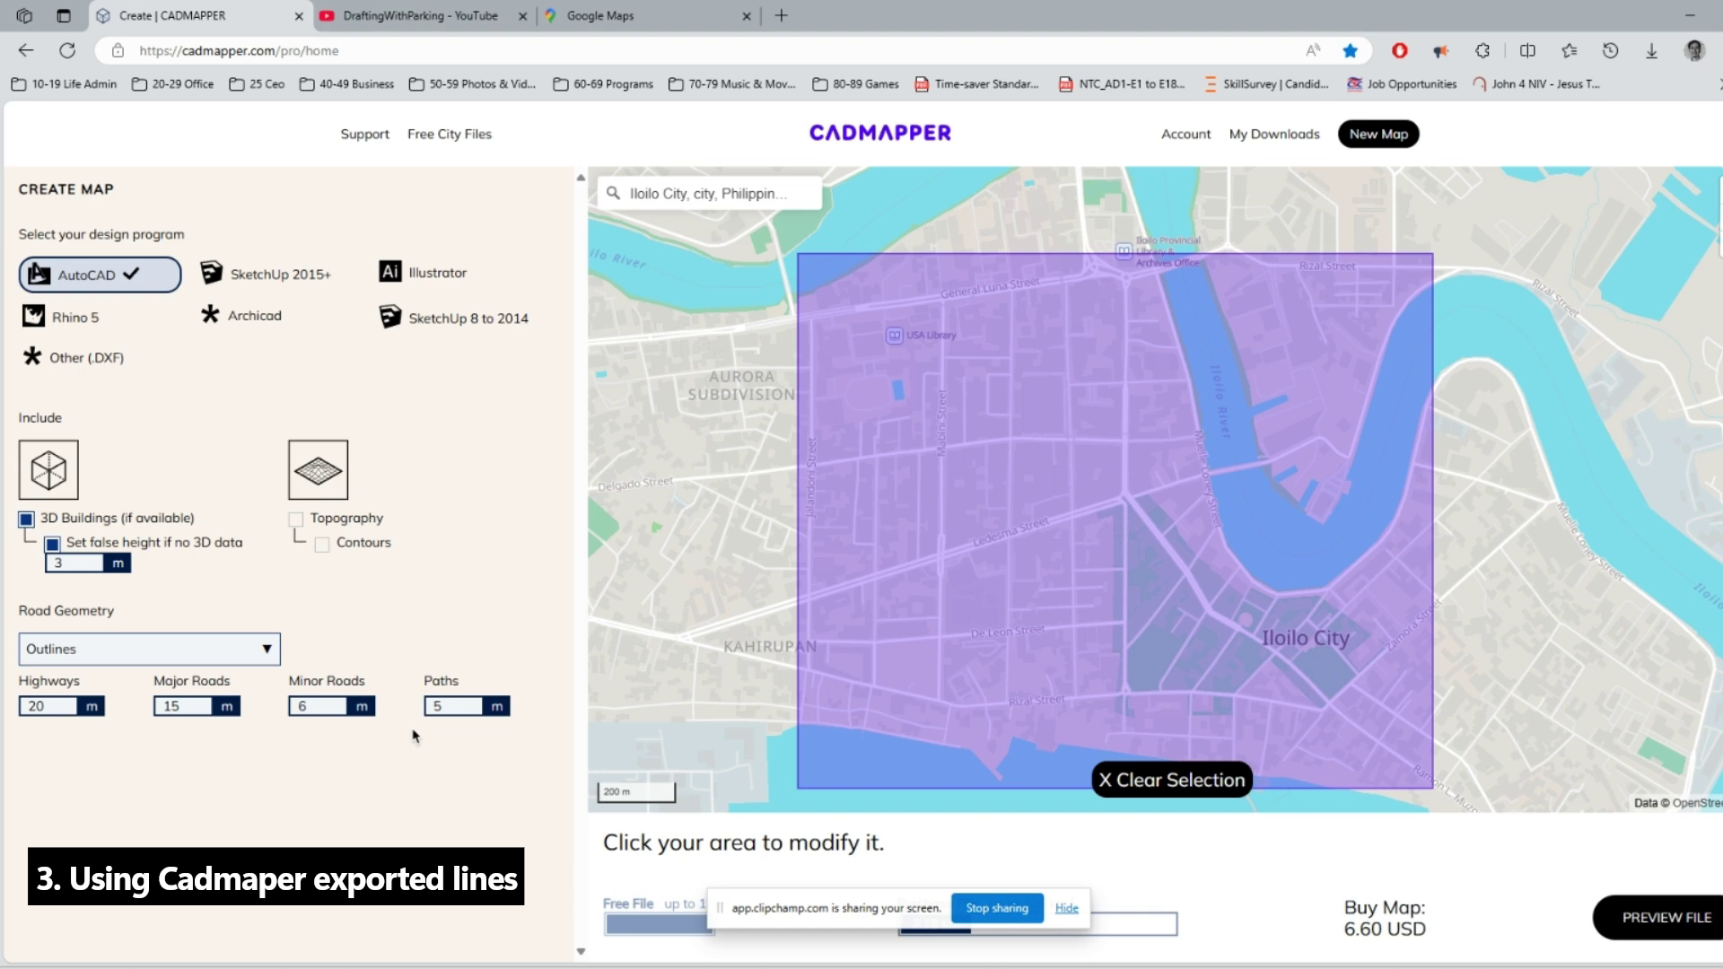
Set the minor road width to 8 m and the path width to 3 m.
{"action": "left_click_drag", "start_coordinate": [329, 710], "coordinate": [300, 707]}
{"action": "left_click_drag", "start_coordinate": [466, 706], "coordinate": [422, 710]}
{"action": "type", "text": "3"}
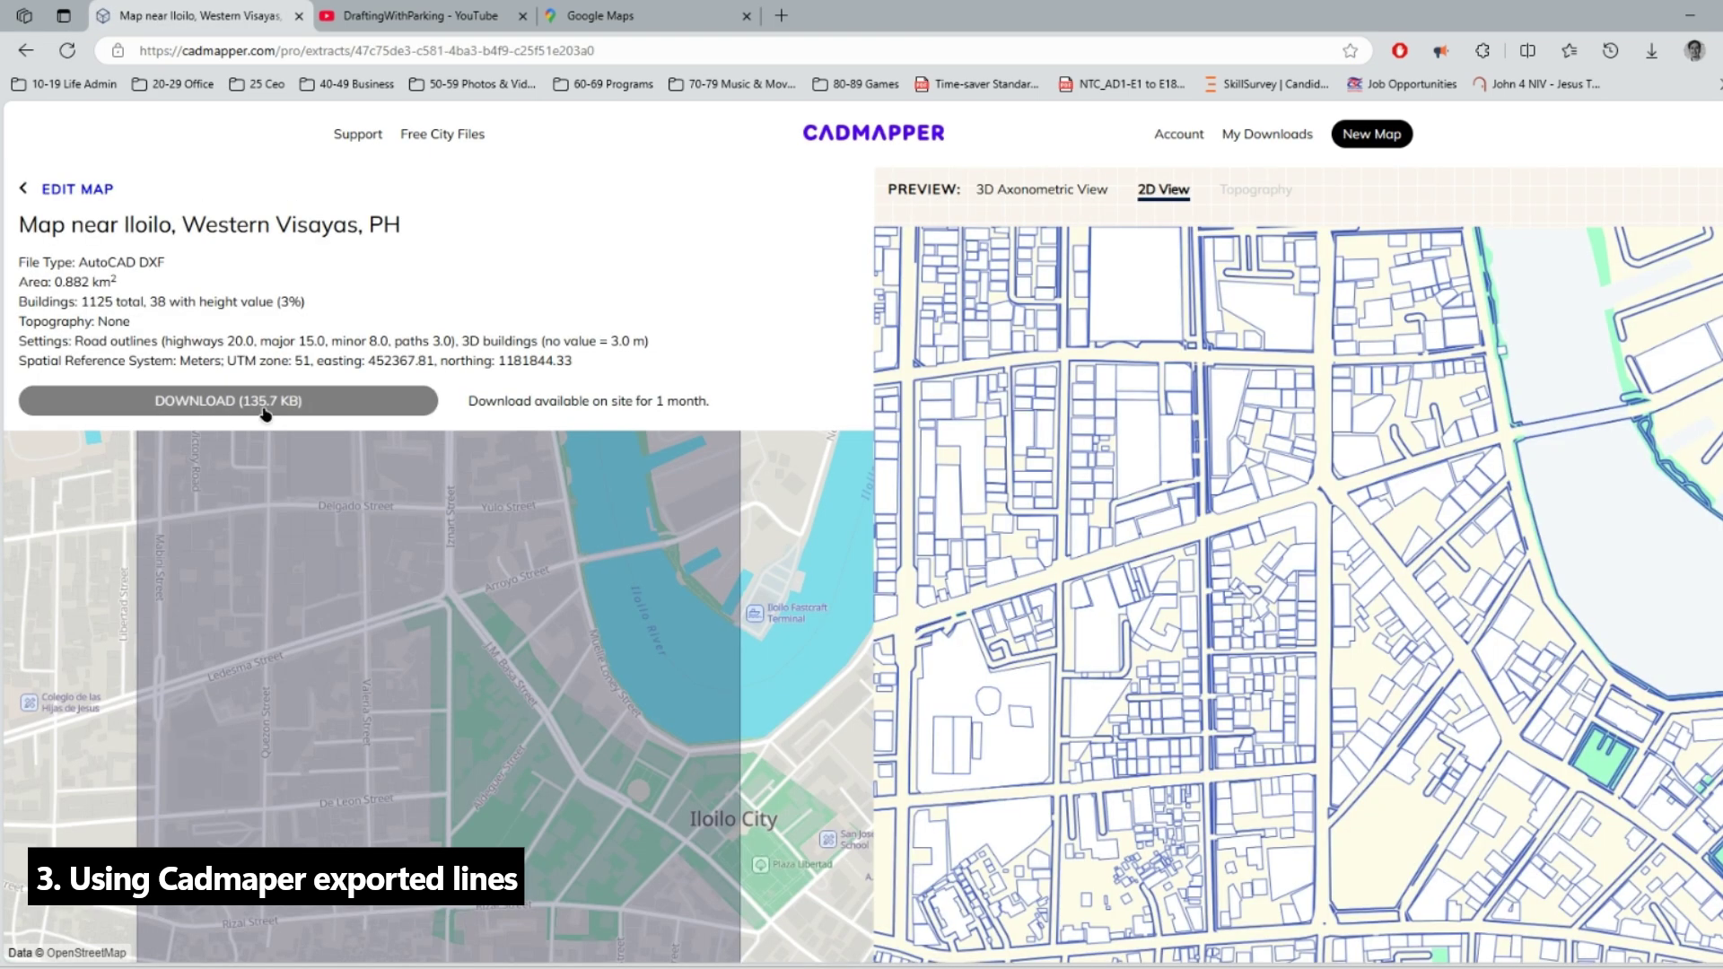
Download the generated Iloilo map file and dismiss the download notice.
{"action": "left_click", "coordinate": [265, 412]}
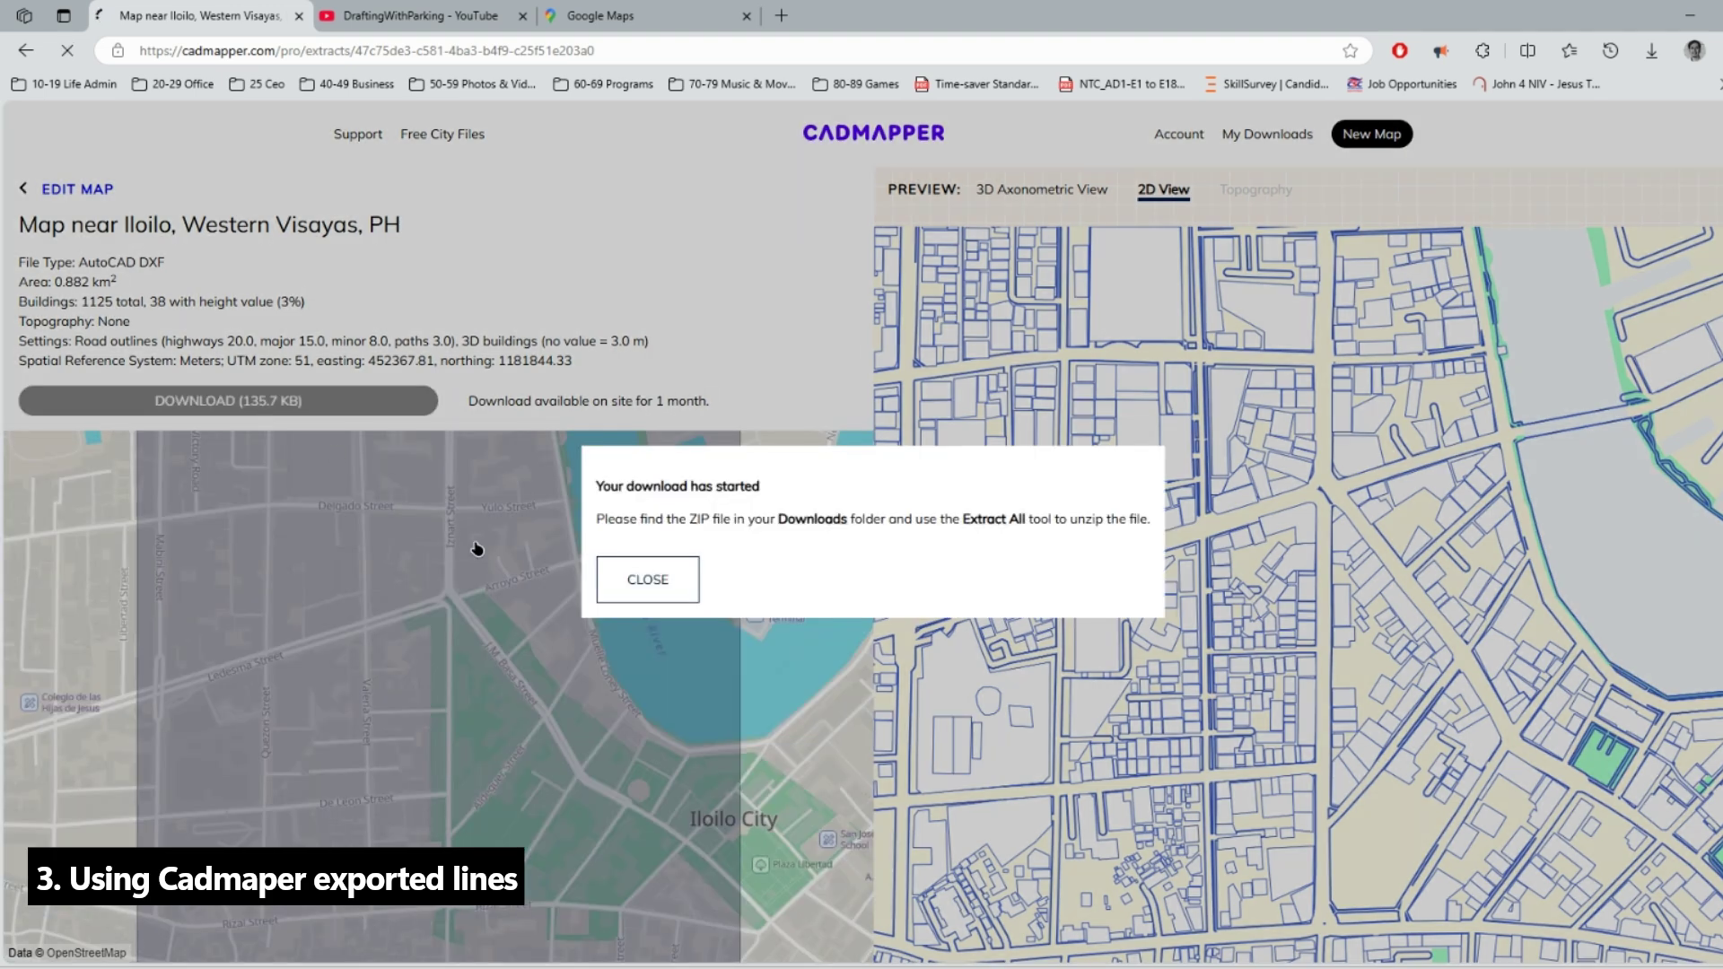
{"action": "left_click", "coordinate": [654, 593]}
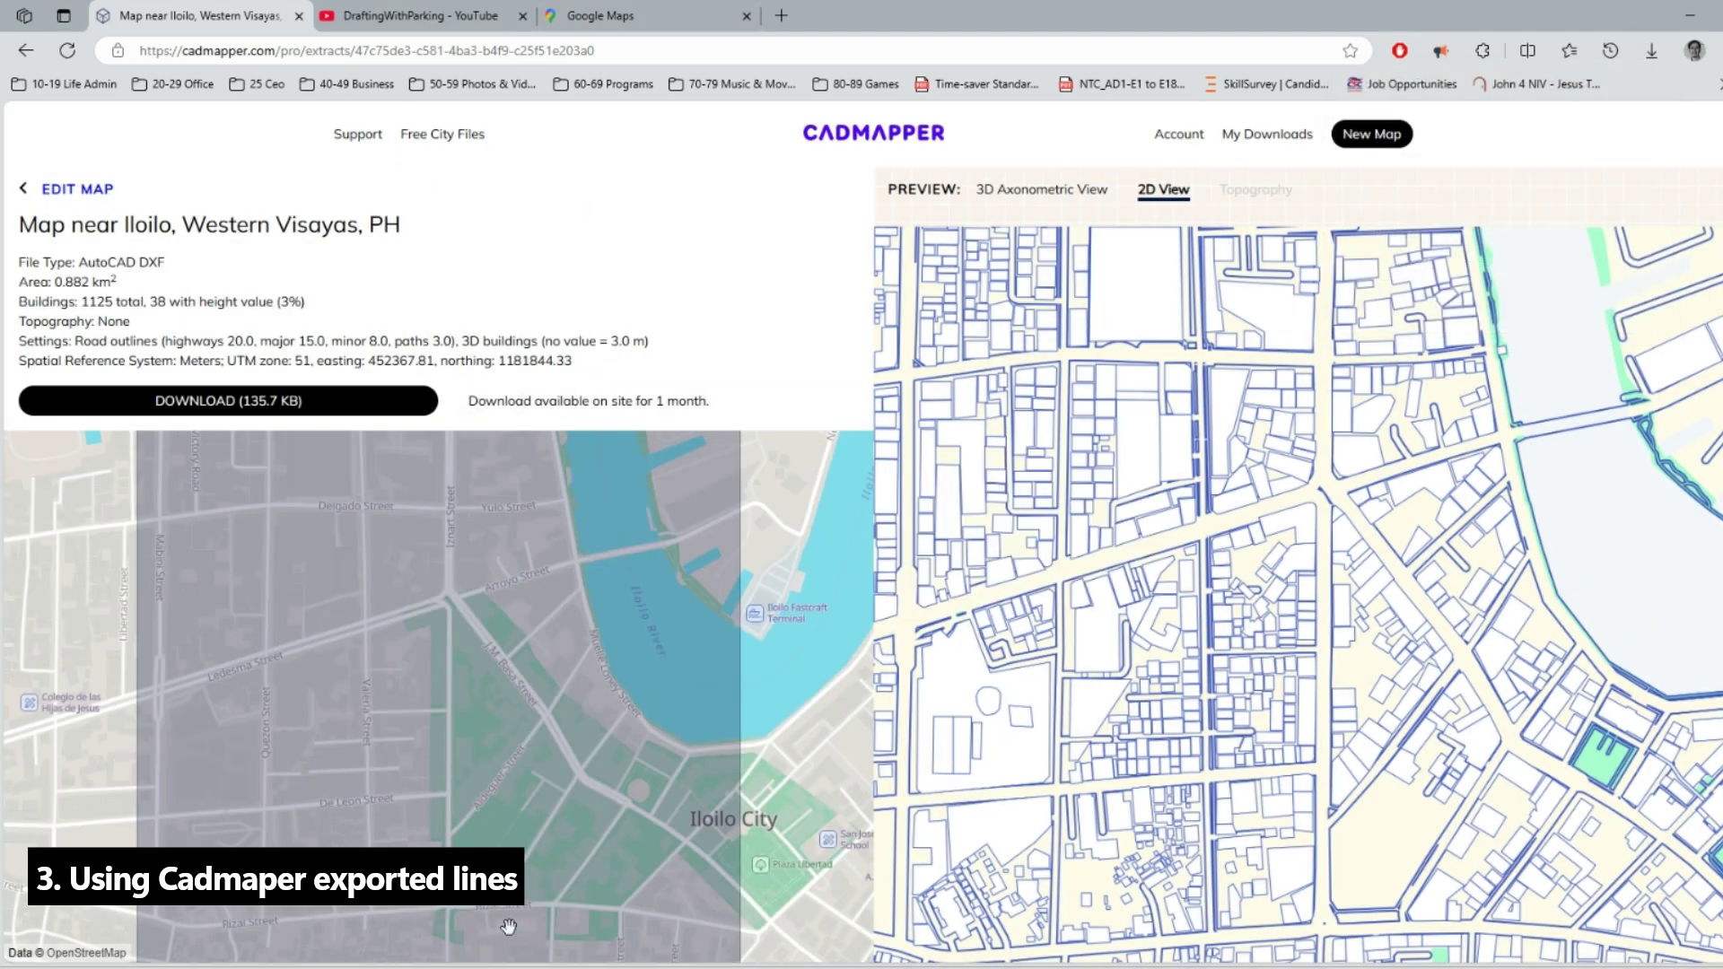
Switch to AutoCAD with cadmapper-iloilo-western-visayas-ph.dwg open and maximize its window.
{"action": "mouse_move", "coordinate": [391, 960]}
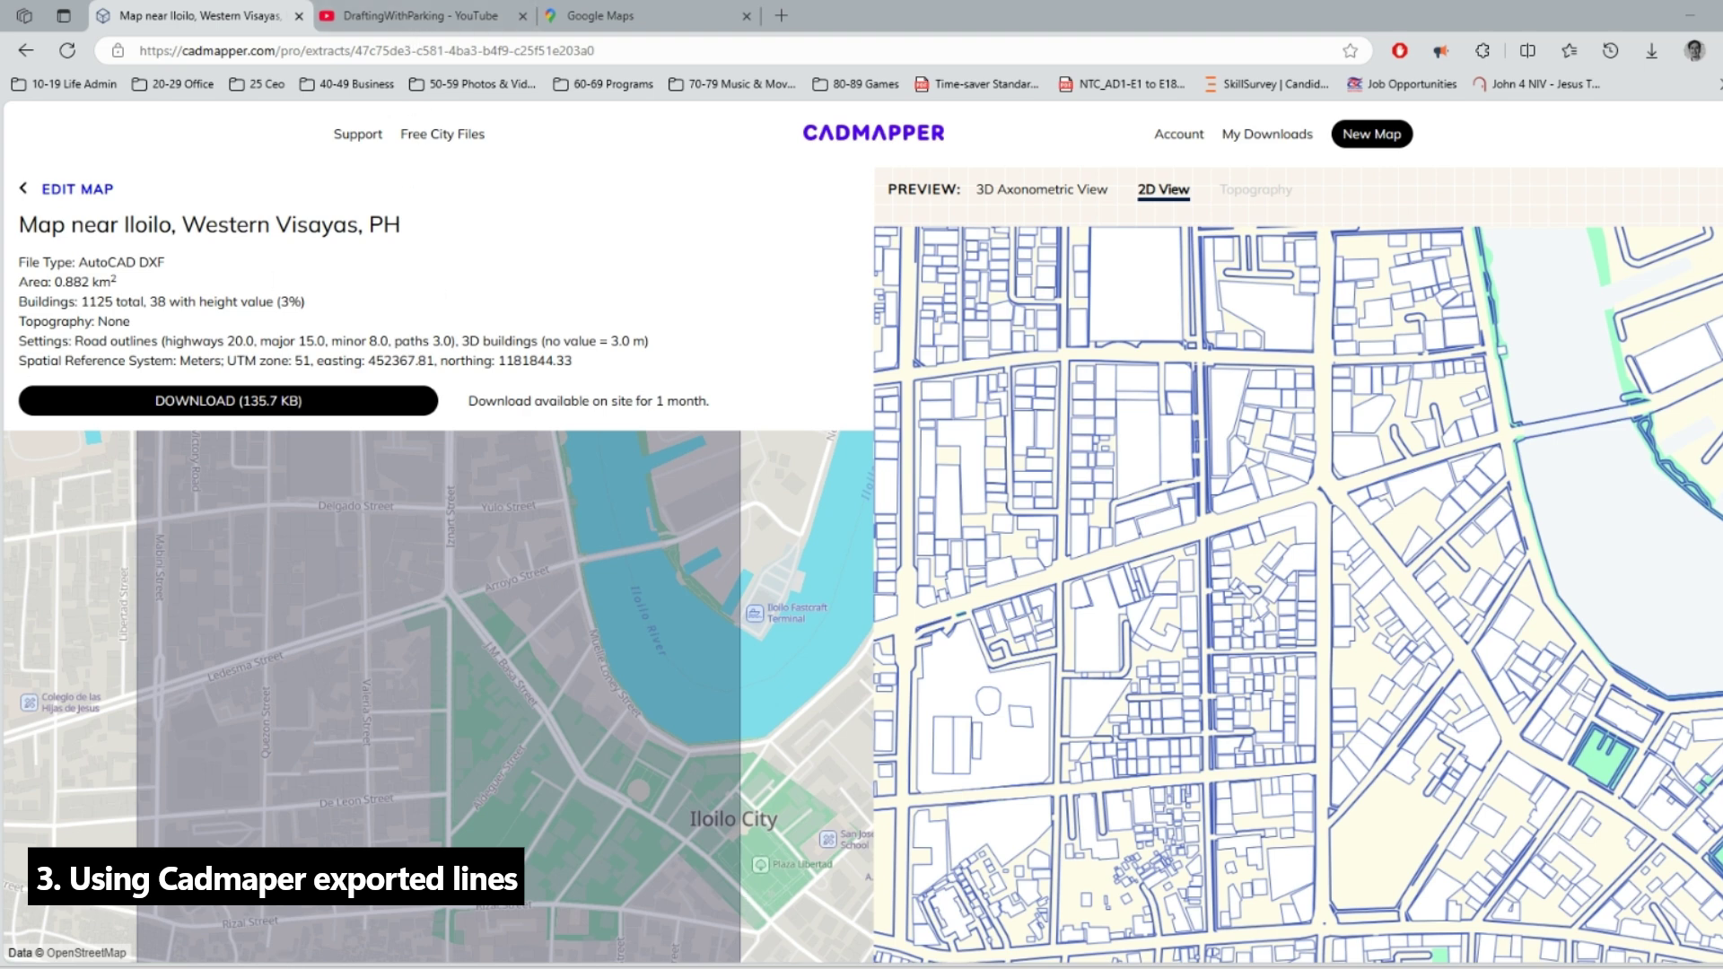
{"action": "mouse_move", "coordinate": [214, 966]}
{"action": "left_click", "coordinate": [115, 920]}
{"action": "scroll", "coordinate": [861, 467], "scroll_direction": "down", "scroll_amount": 2}
{"action": "scroll", "coordinate": [654, 458], "scroll_direction": "up", "scroll_amount": 4}
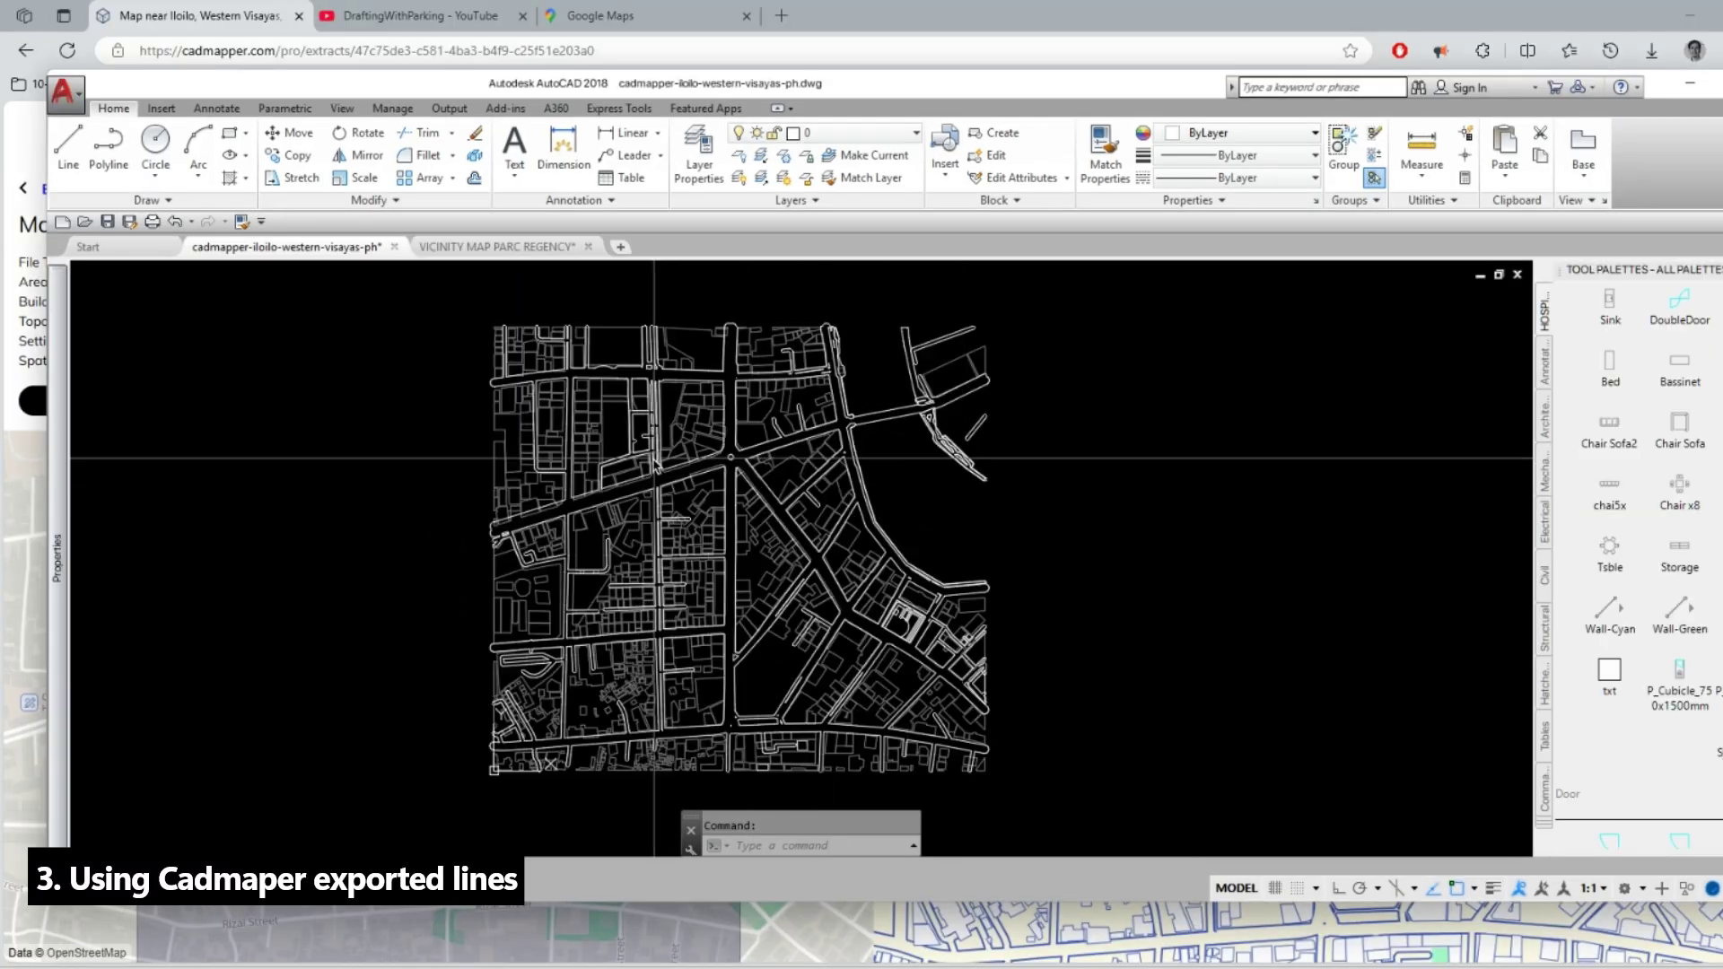
{"action": "scroll", "coordinate": [654, 459], "scroll_direction": "up", "scroll_amount": 2}
{"action": "scroll", "coordinate": [744, 451], "scroll_direction": "down", "scroll_amount": 2}
{"action": "middle_click_drag", "start_coordinate": [744, 452], "coordinate": [752, 458]}
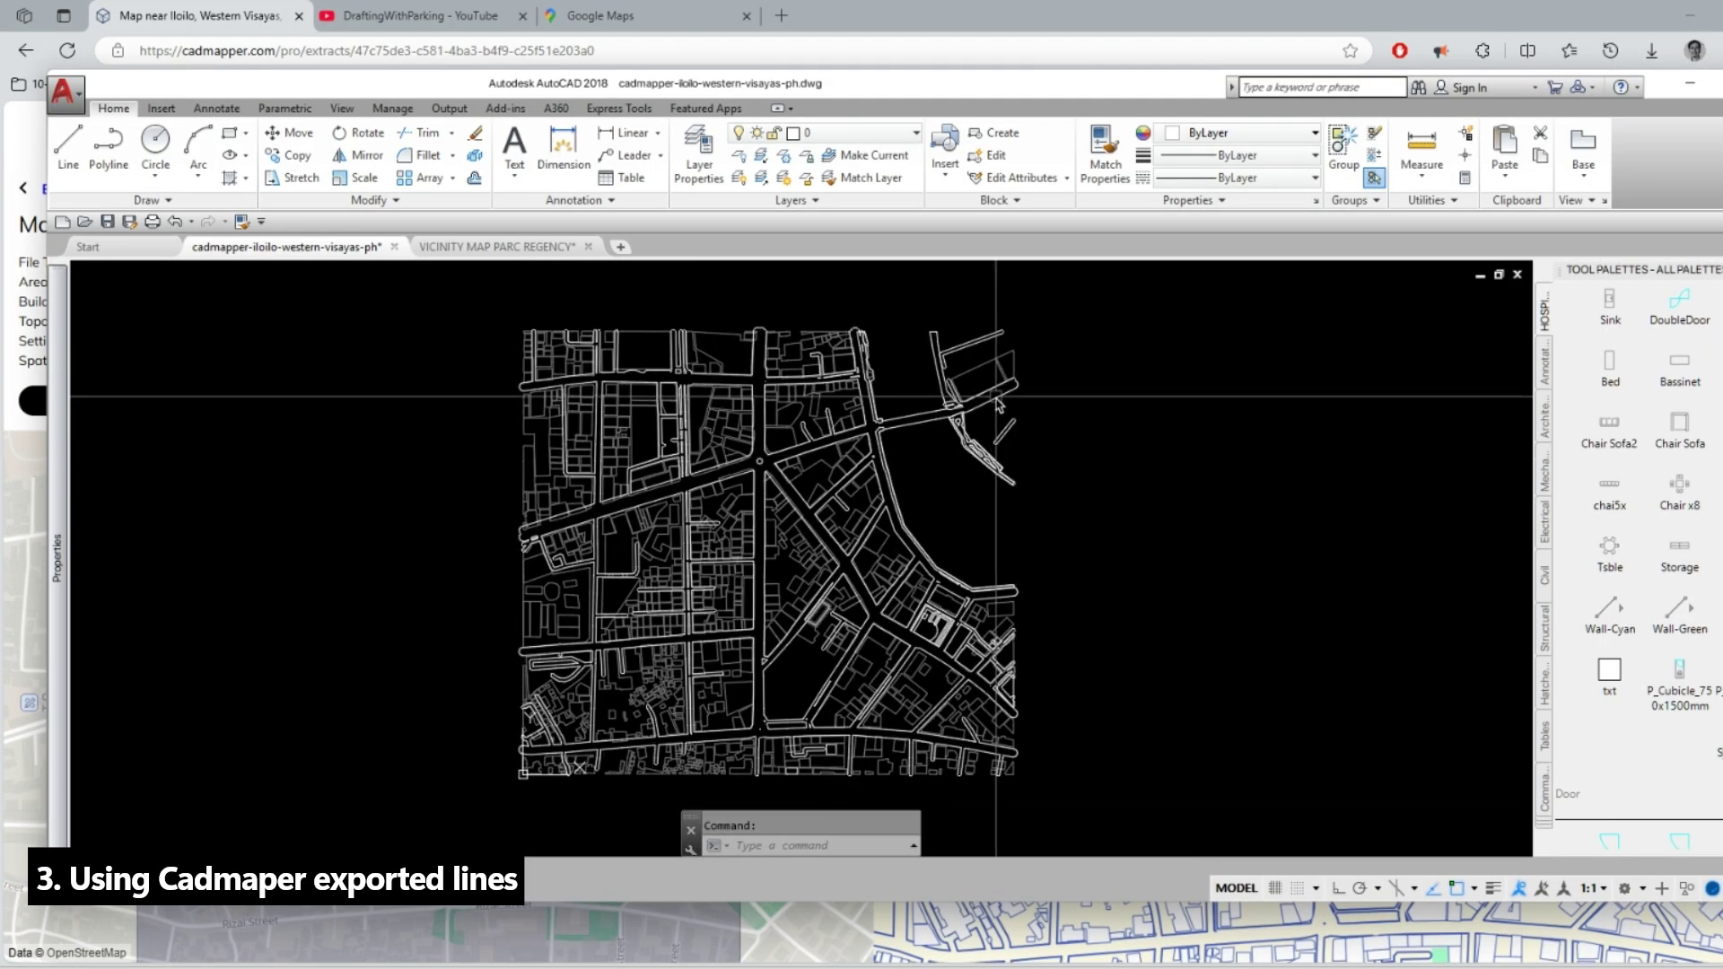
{"action": "left_click", "coordinate": [1722, 83]}
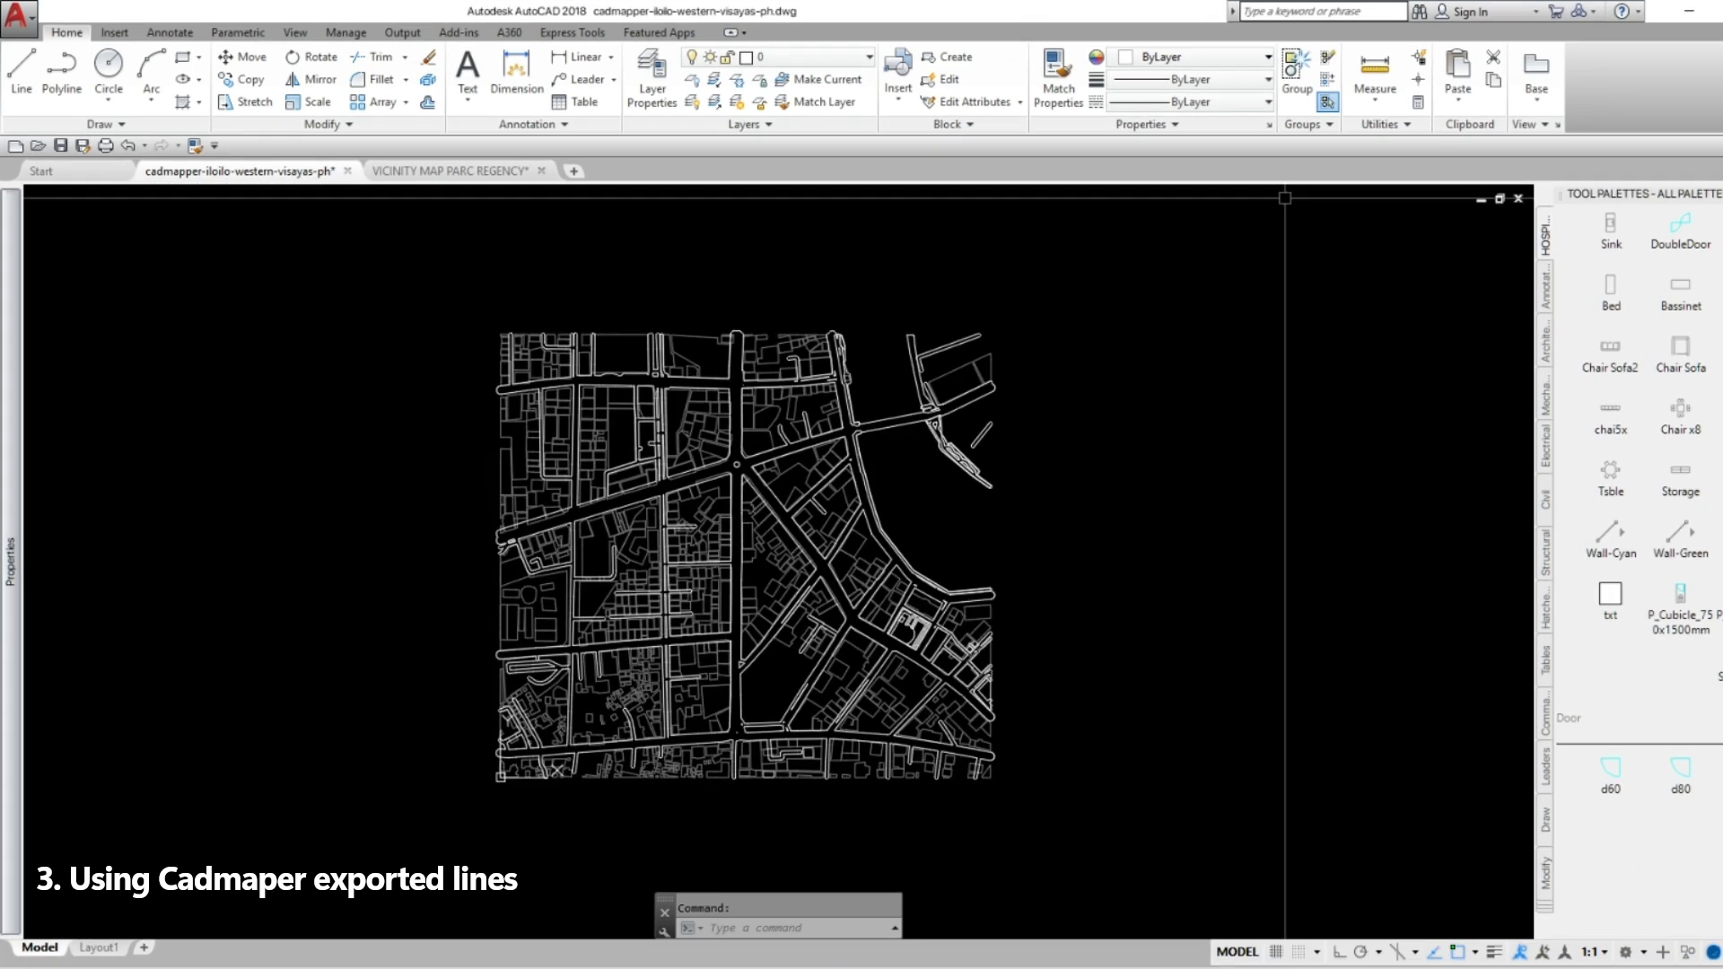
Examine the contours and water layers of the Cadmapper drawing by switching their visibility on and off again.
{"action": "middle_click_drag", "start_coordinate": [745, 474], "coordinate": [807, 442]}
{"action": "scroll", "coordinate": [810, 448], "scroll_direction": "up", "scroll_amount": 2}
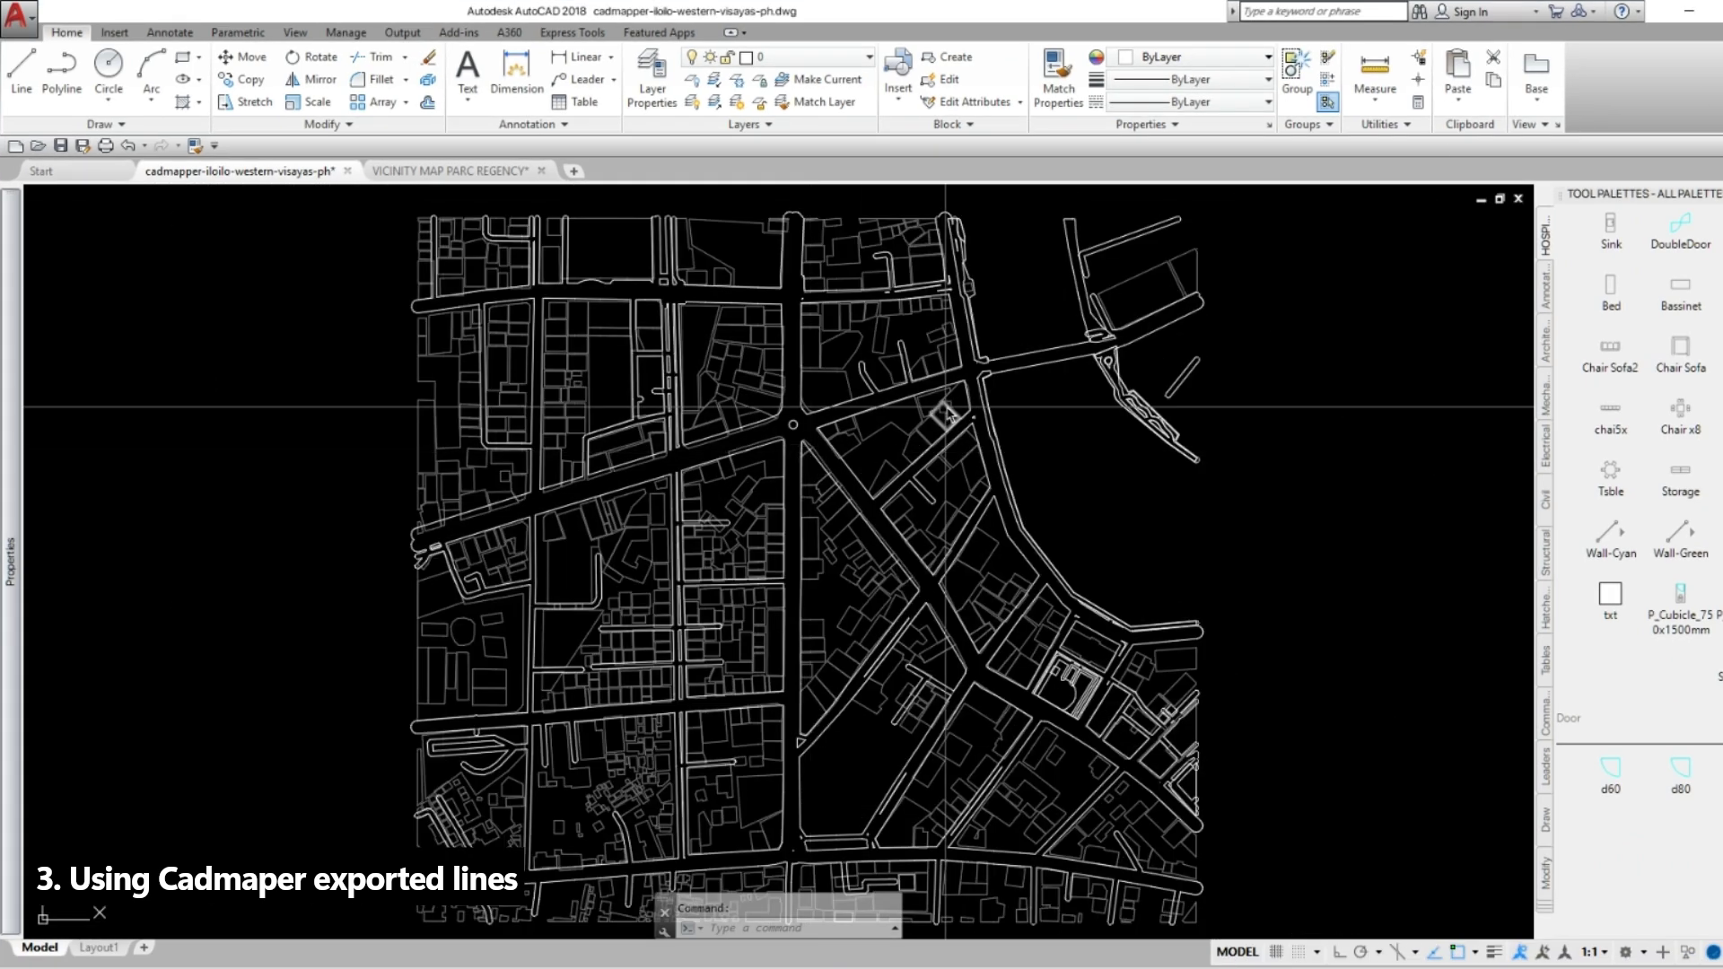
{"action": "left_click", "coordinate": [774, 56]}
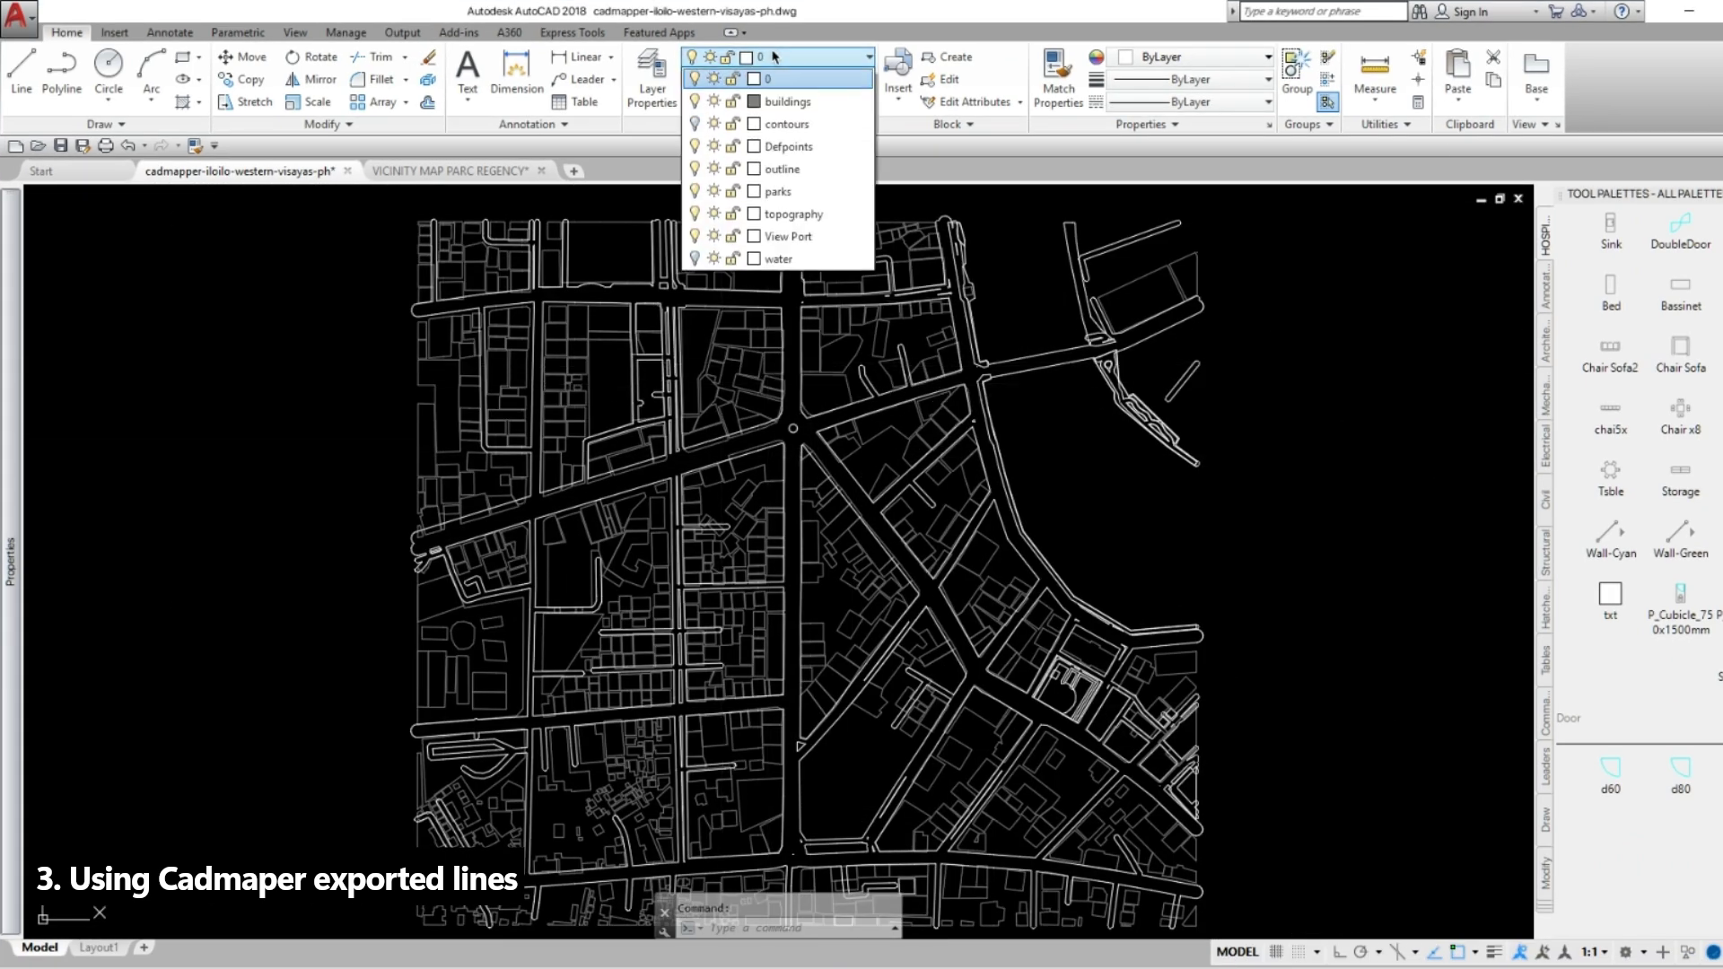
{"action": "left_click", "coordinate": [696, 125]}
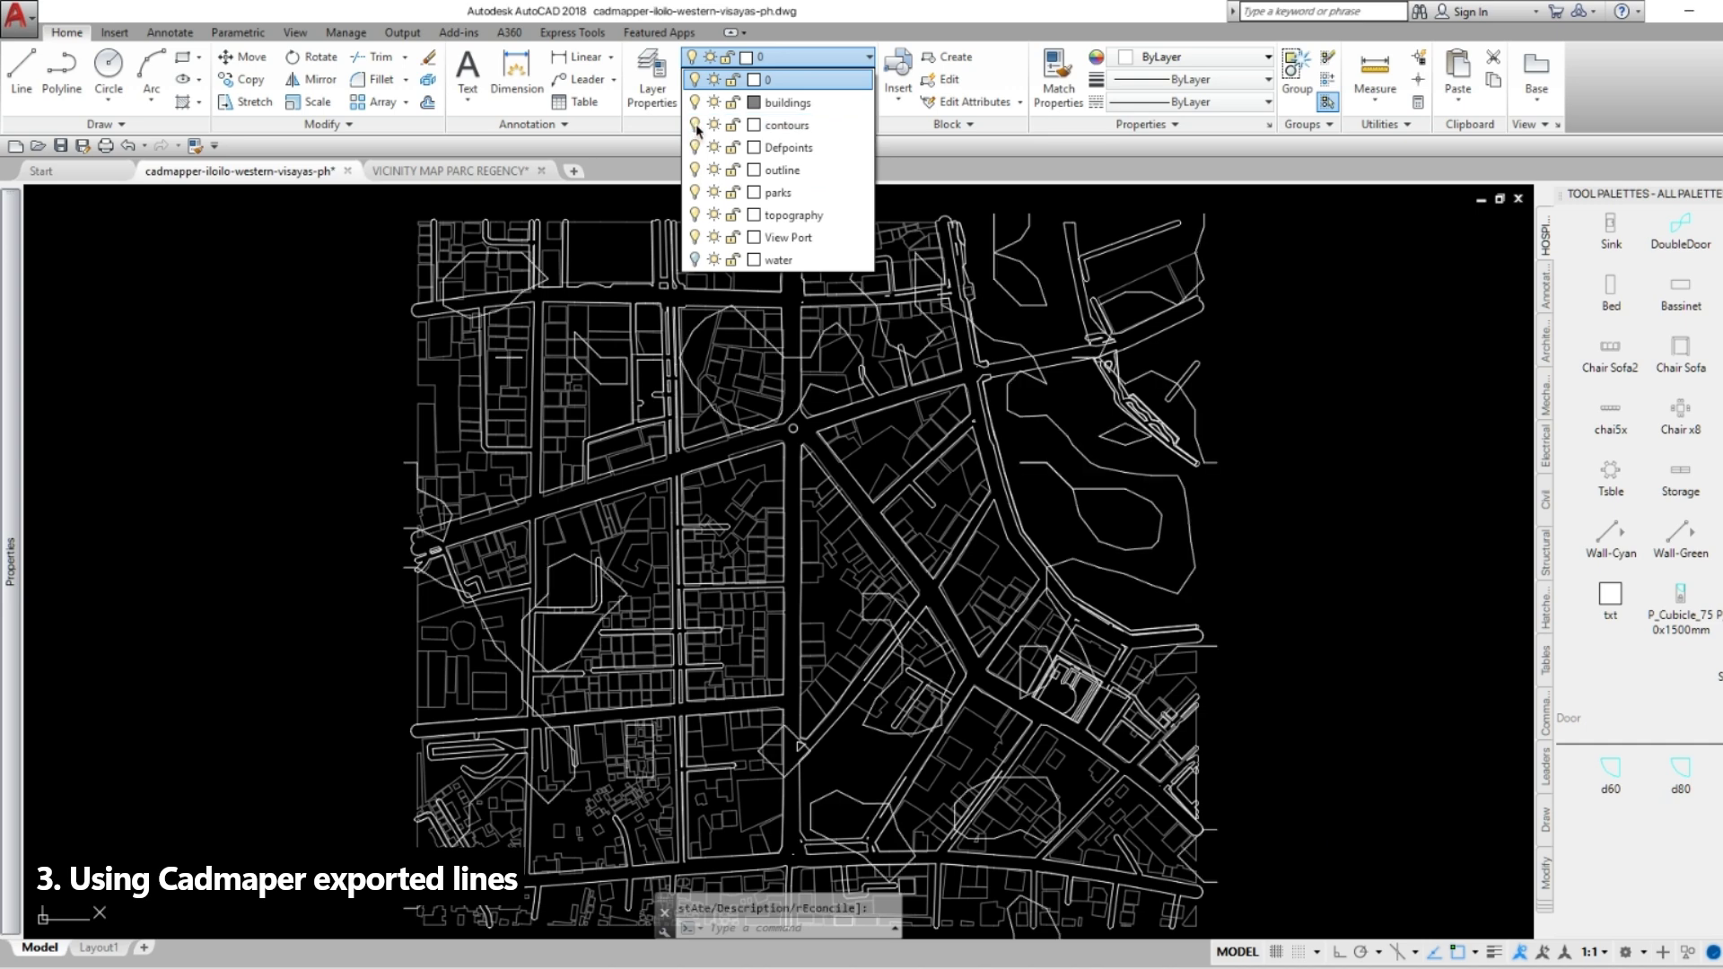
{"action": "left_click", "coordinate": [697, 127]}
{"action": "left_click", "coordinate": [696, 127]}
{"action": "left_click", "coordinate": [697, 127]}
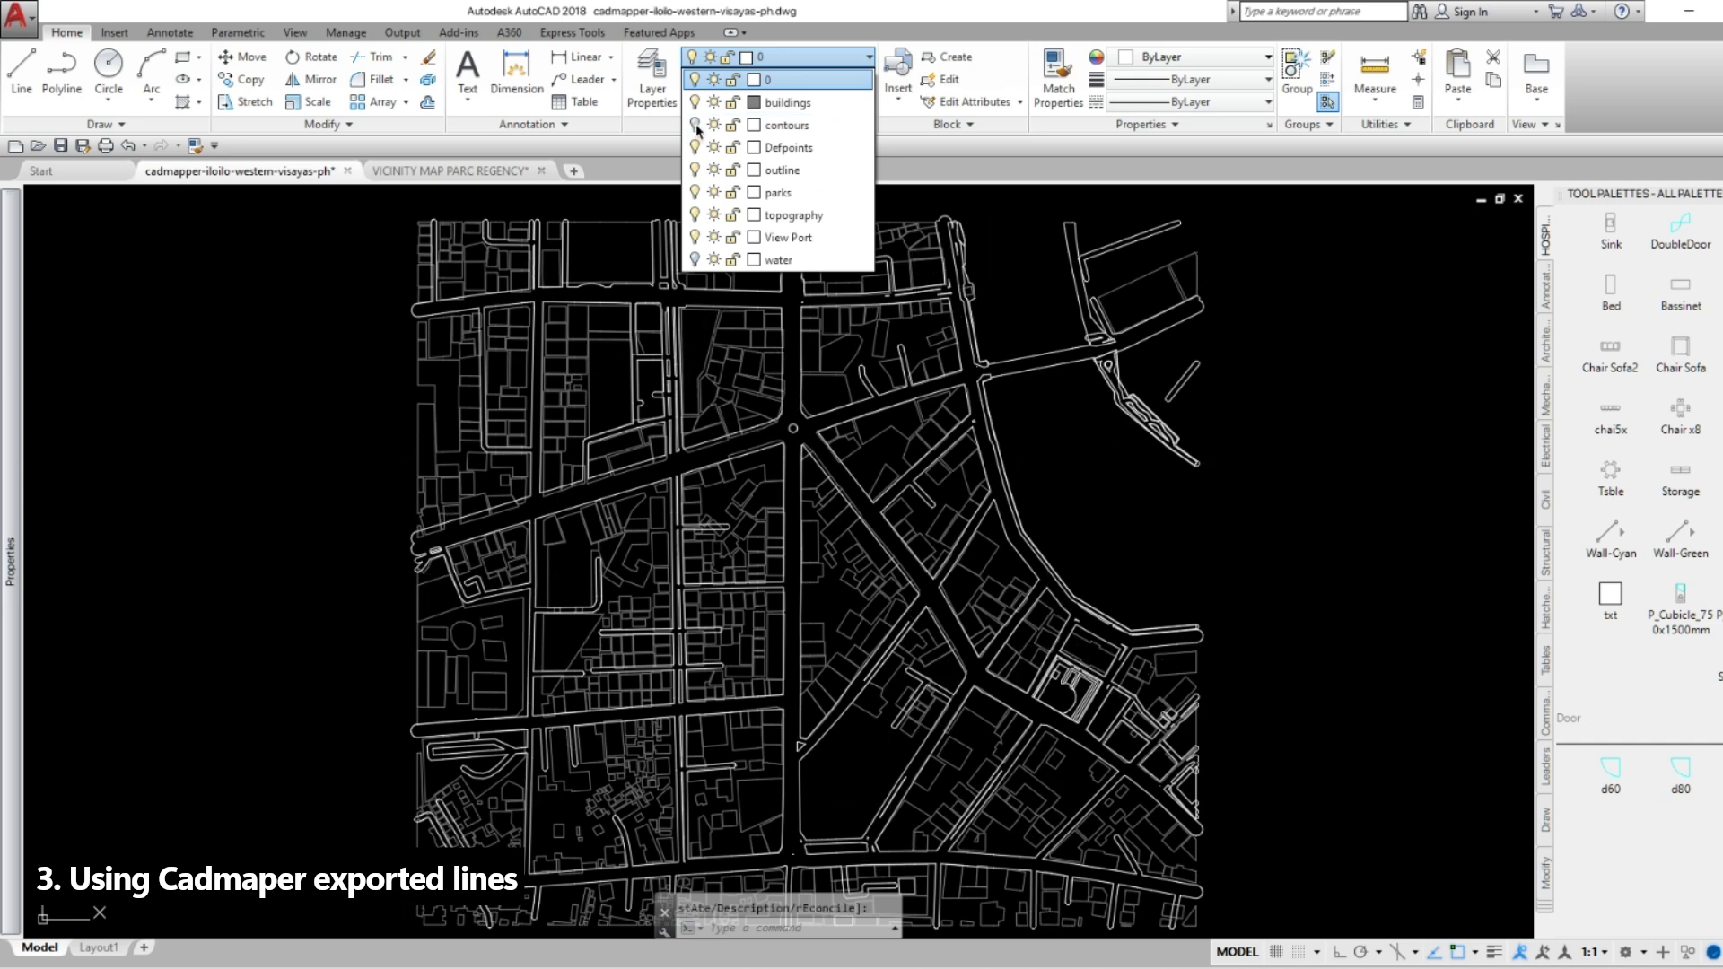
{"action": "left_click", "coordinate": [700, 265]}
{"action": "left_click", "coordinate": [698, 264]}
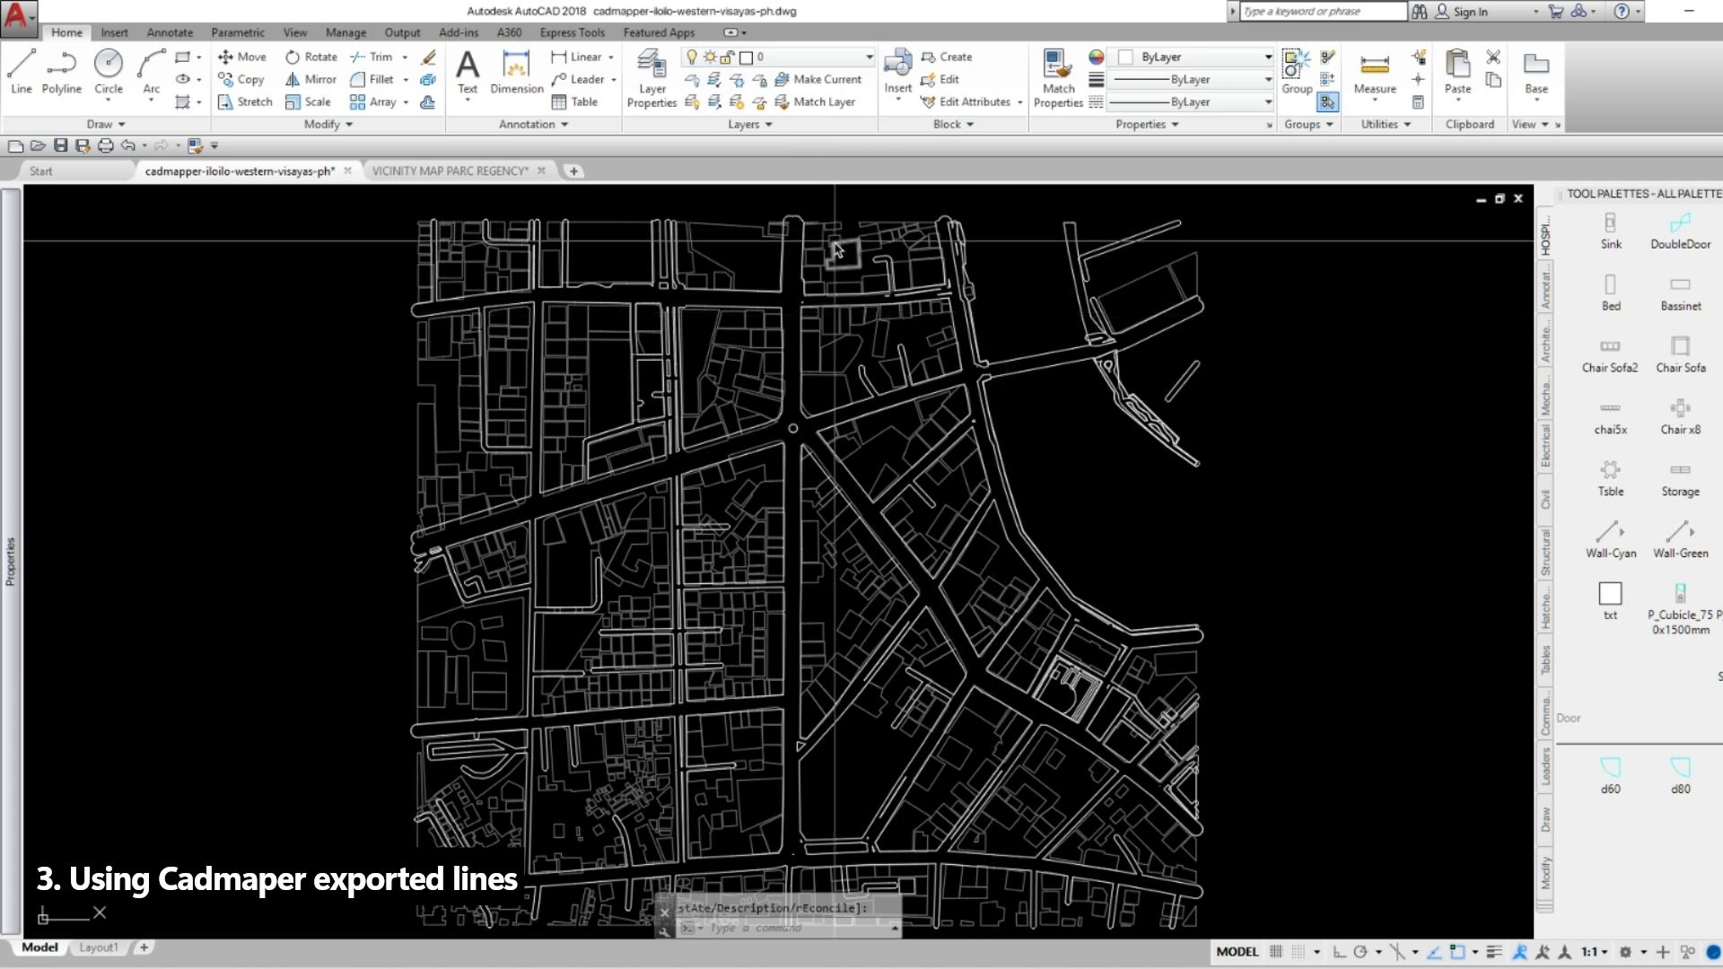
{"action": "scroll", "coordinate": [836, 249], "scroll_direction": "up", "scroll_amount": 4}
{"action": "left_click", "coordinate": [858, 242]}
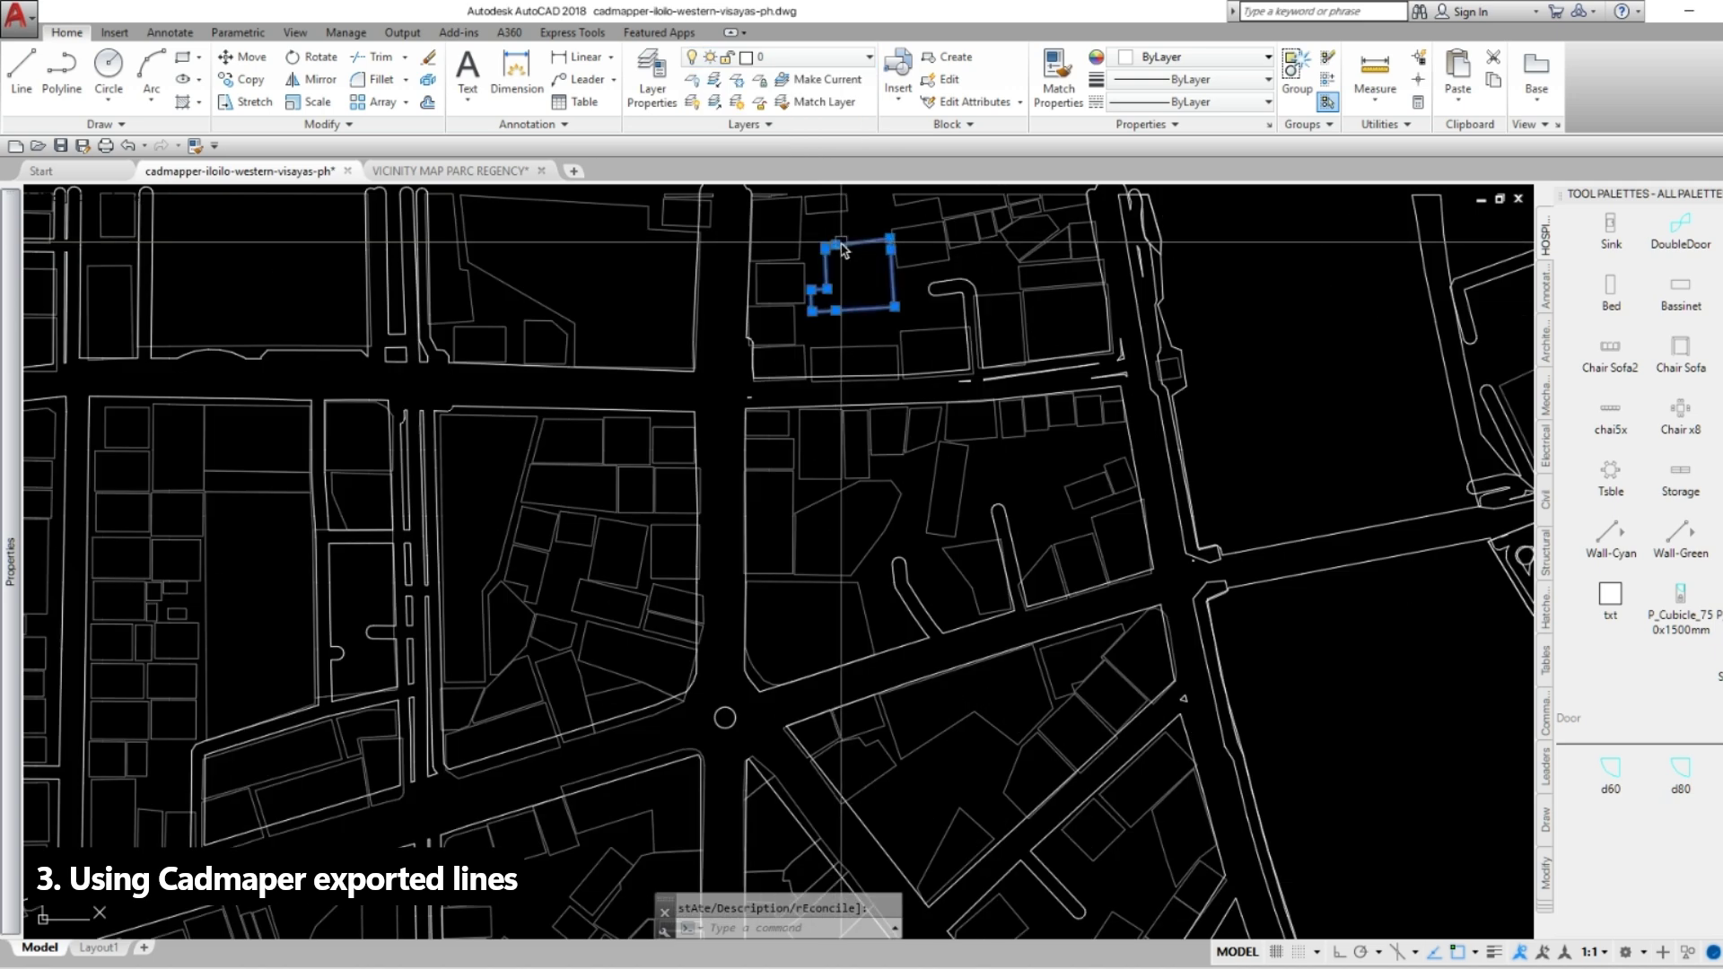
{"action": "left_click", "coordinate": [762, 57]}
{"action": "left_click", "coordinate": [757, 108]}
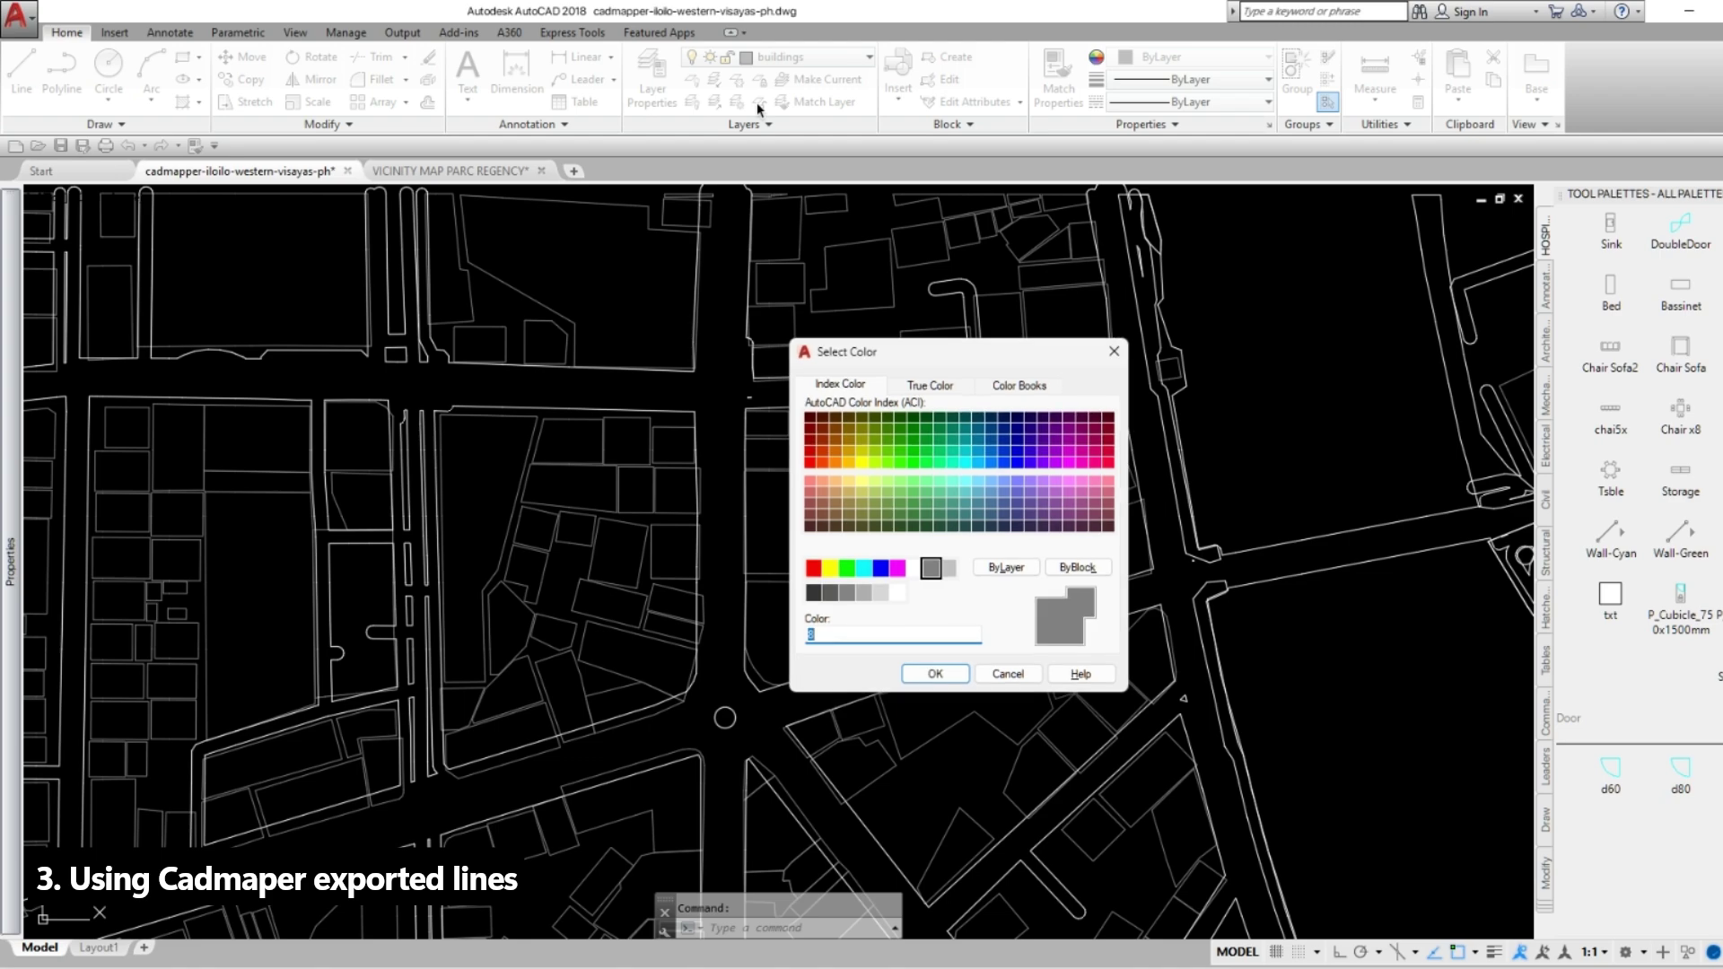
{"action": "left_click", "coordinate": [1116, 356]}
{"action": "scroll", "coordinate": [942, 328], "scroll_direction": "down", "scroll_amount": 6}
{"action": "key", "text": "Escape"}
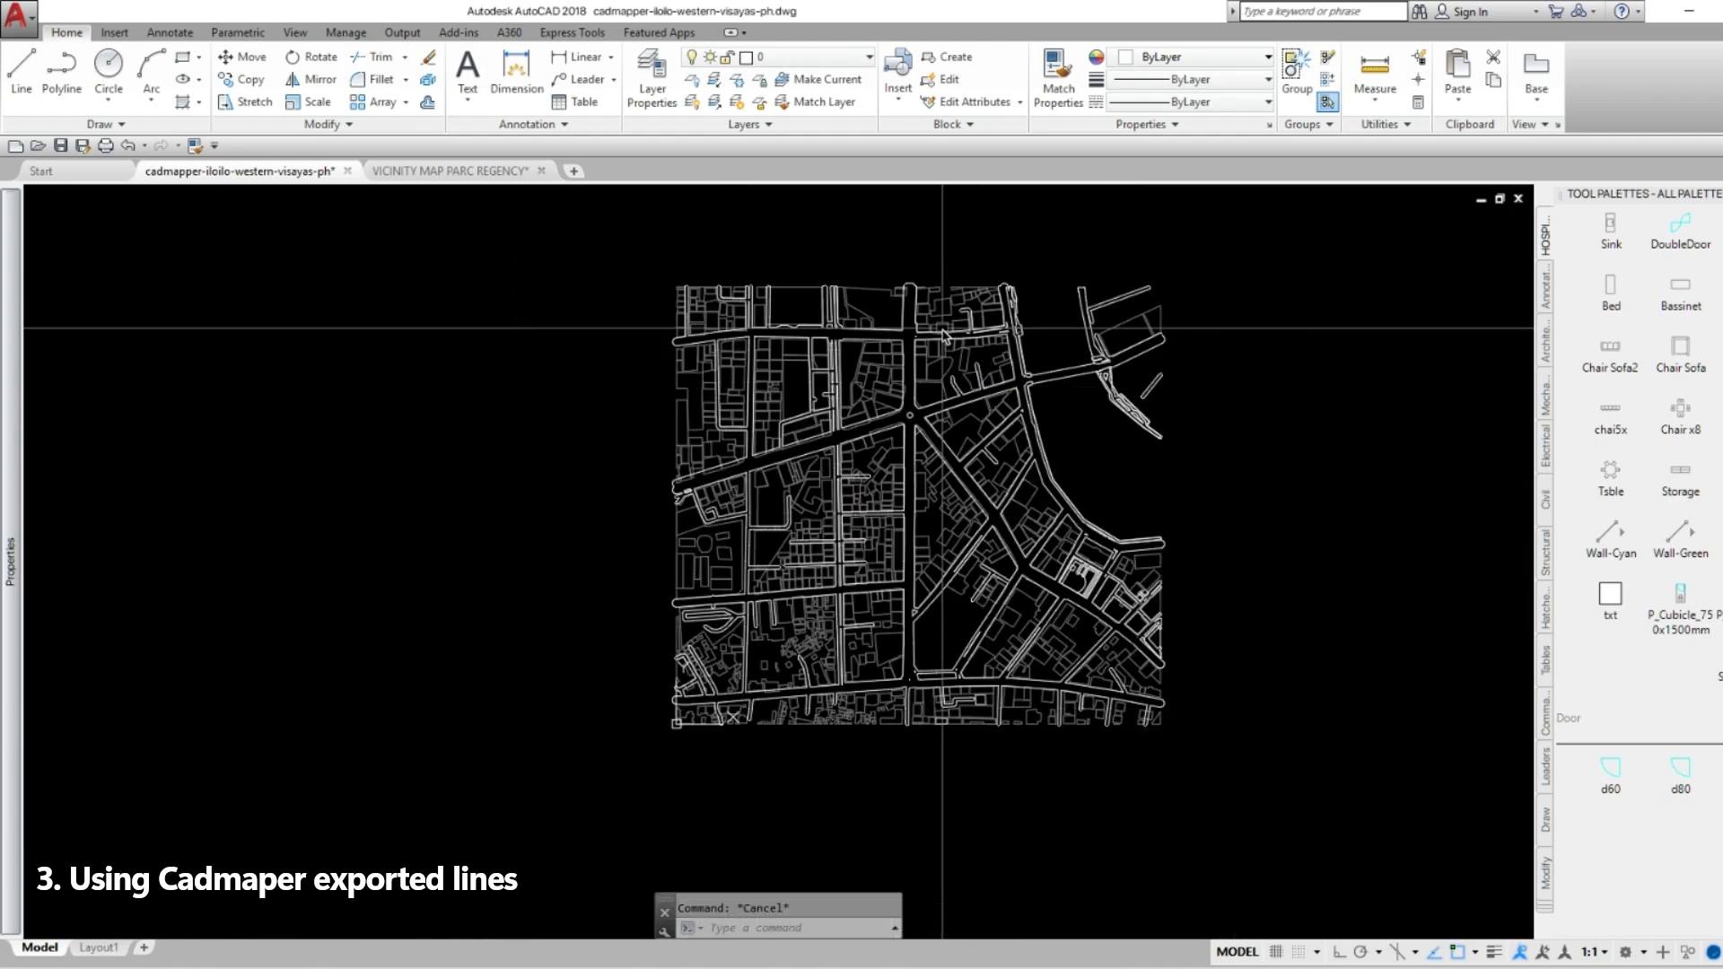
{"action": "scroll", "coordinate": [947, 395], "scroll_direction": "up", "scroll_amount": 3}
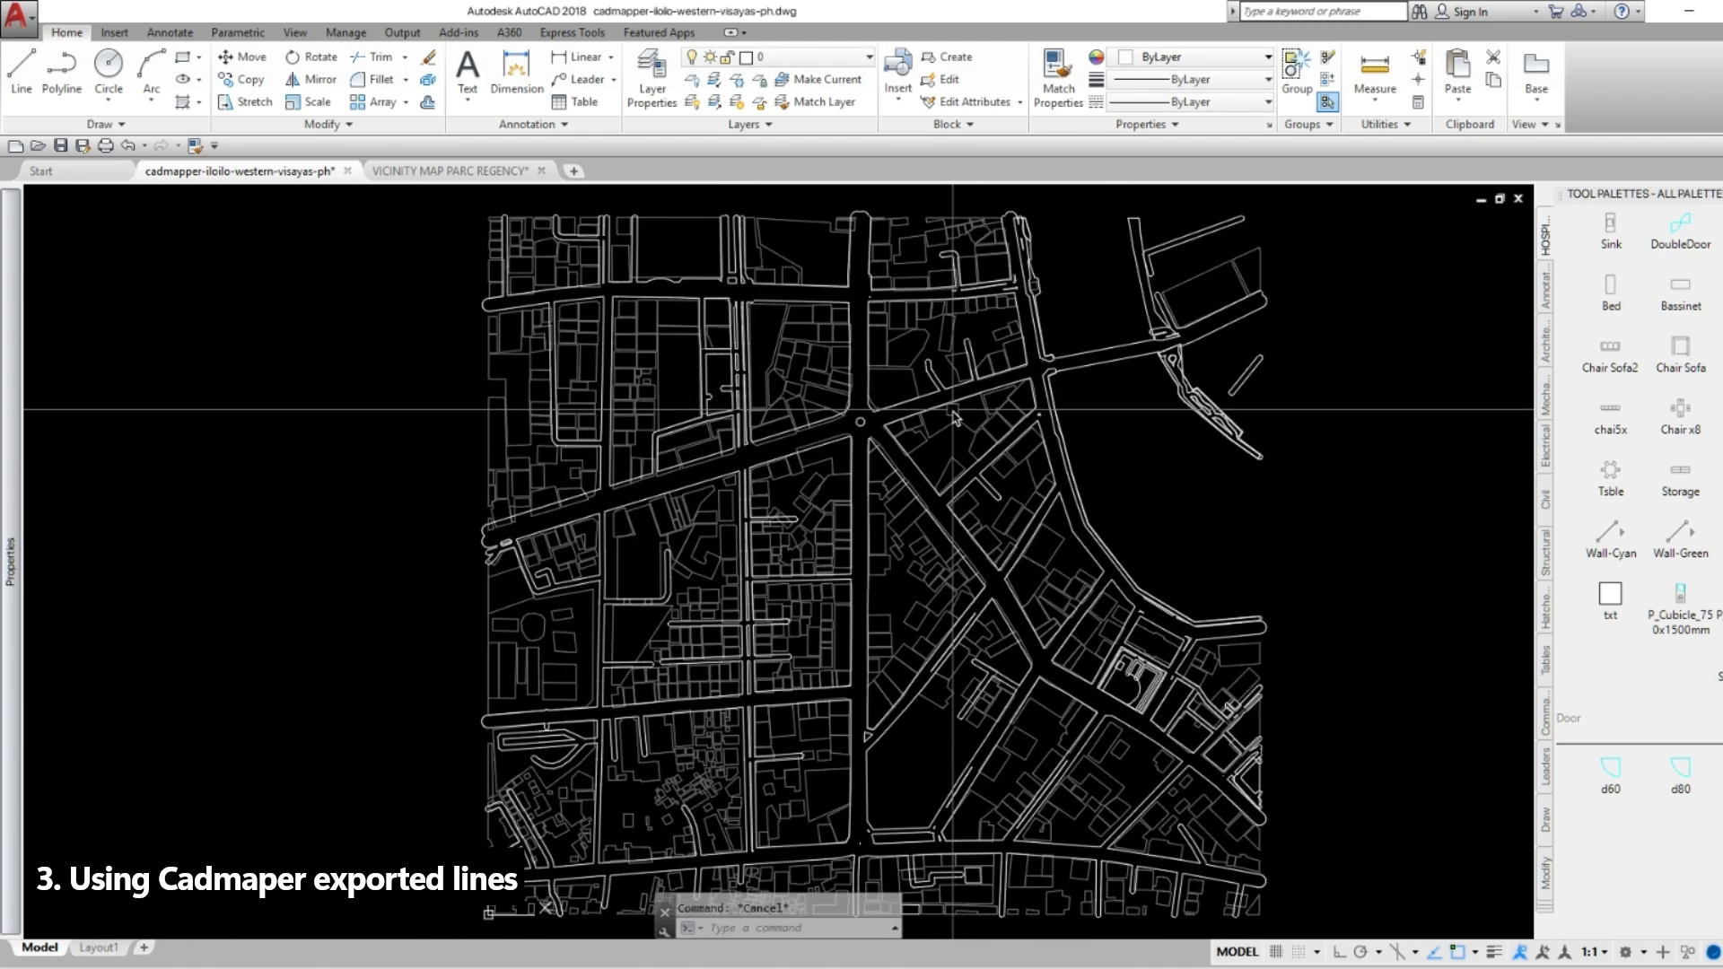
{"action": "scroll", "coordinate": [929, 430], "scroll_direction": "down", "scroll_amount": 2}
{"action": "scroll", "coordinate": [773, 578], "scroll_direction": "up", "scroll_amount": 2}
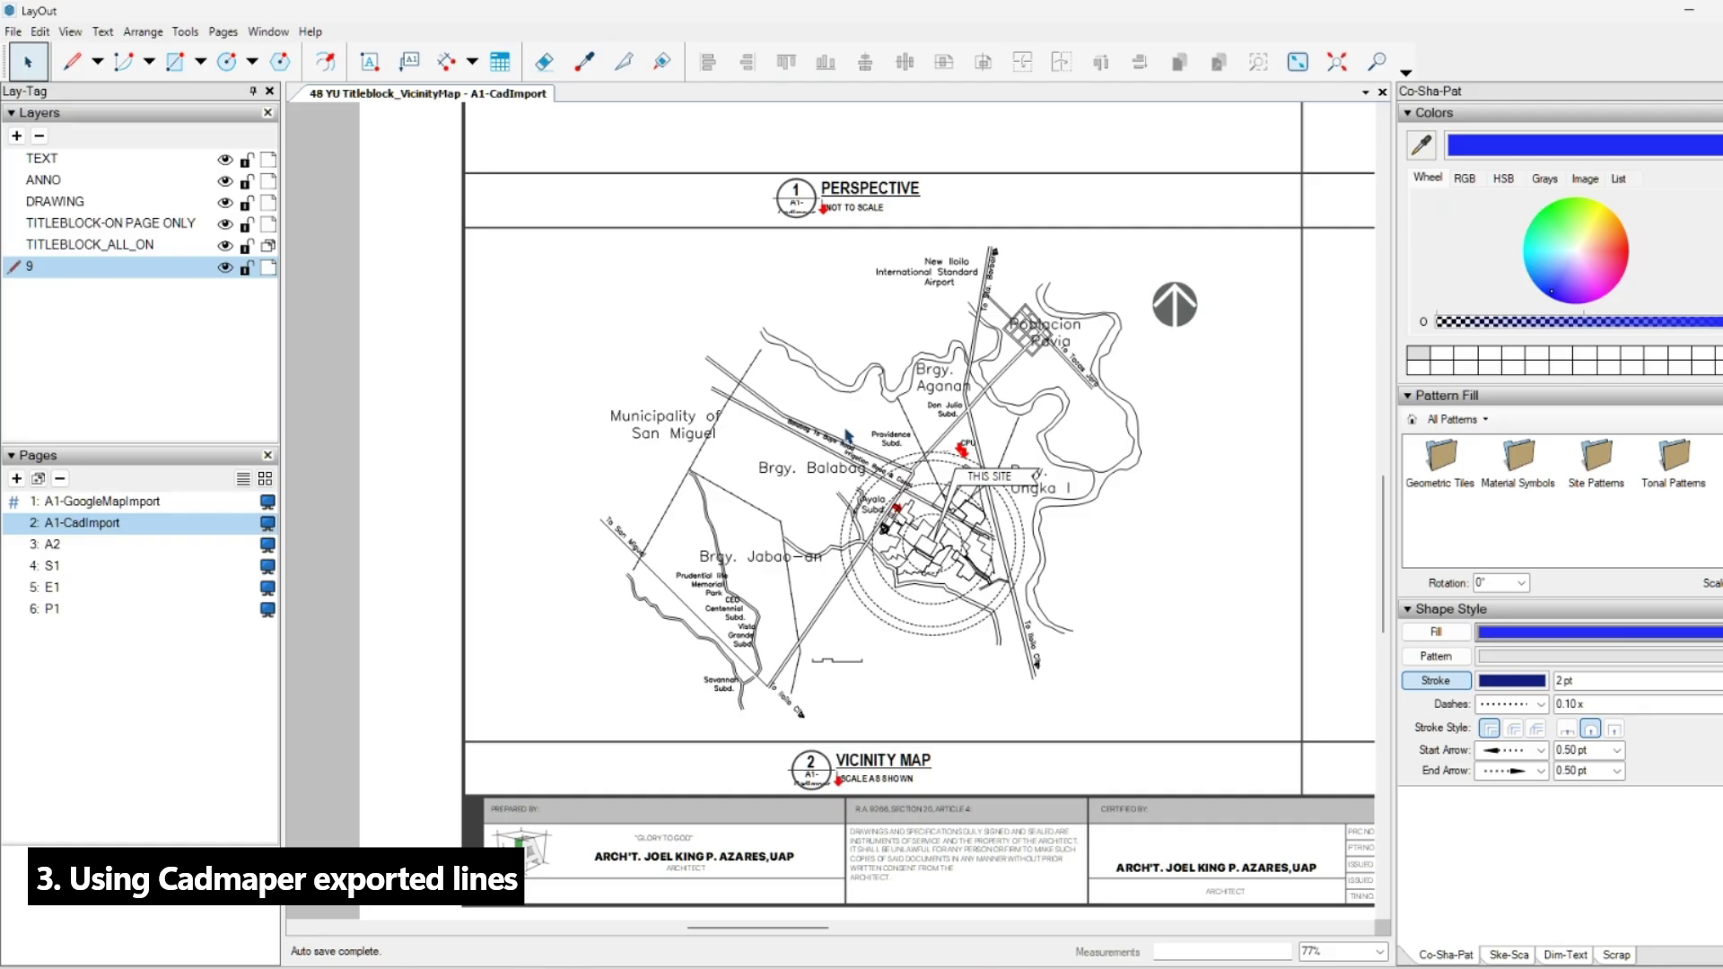
Move the existing vicinity map with its site label and north arrow off the sheet, emptying the Vicinity Map frame.
{"action": "scroll", "coordinate": [1005, 439], "scroll_direction": "down", "scroll_amount": 2}
{"action": "scroll", "coordinate": [1050, 370], "scroll_direction": "up", "scroll_amount": 1}
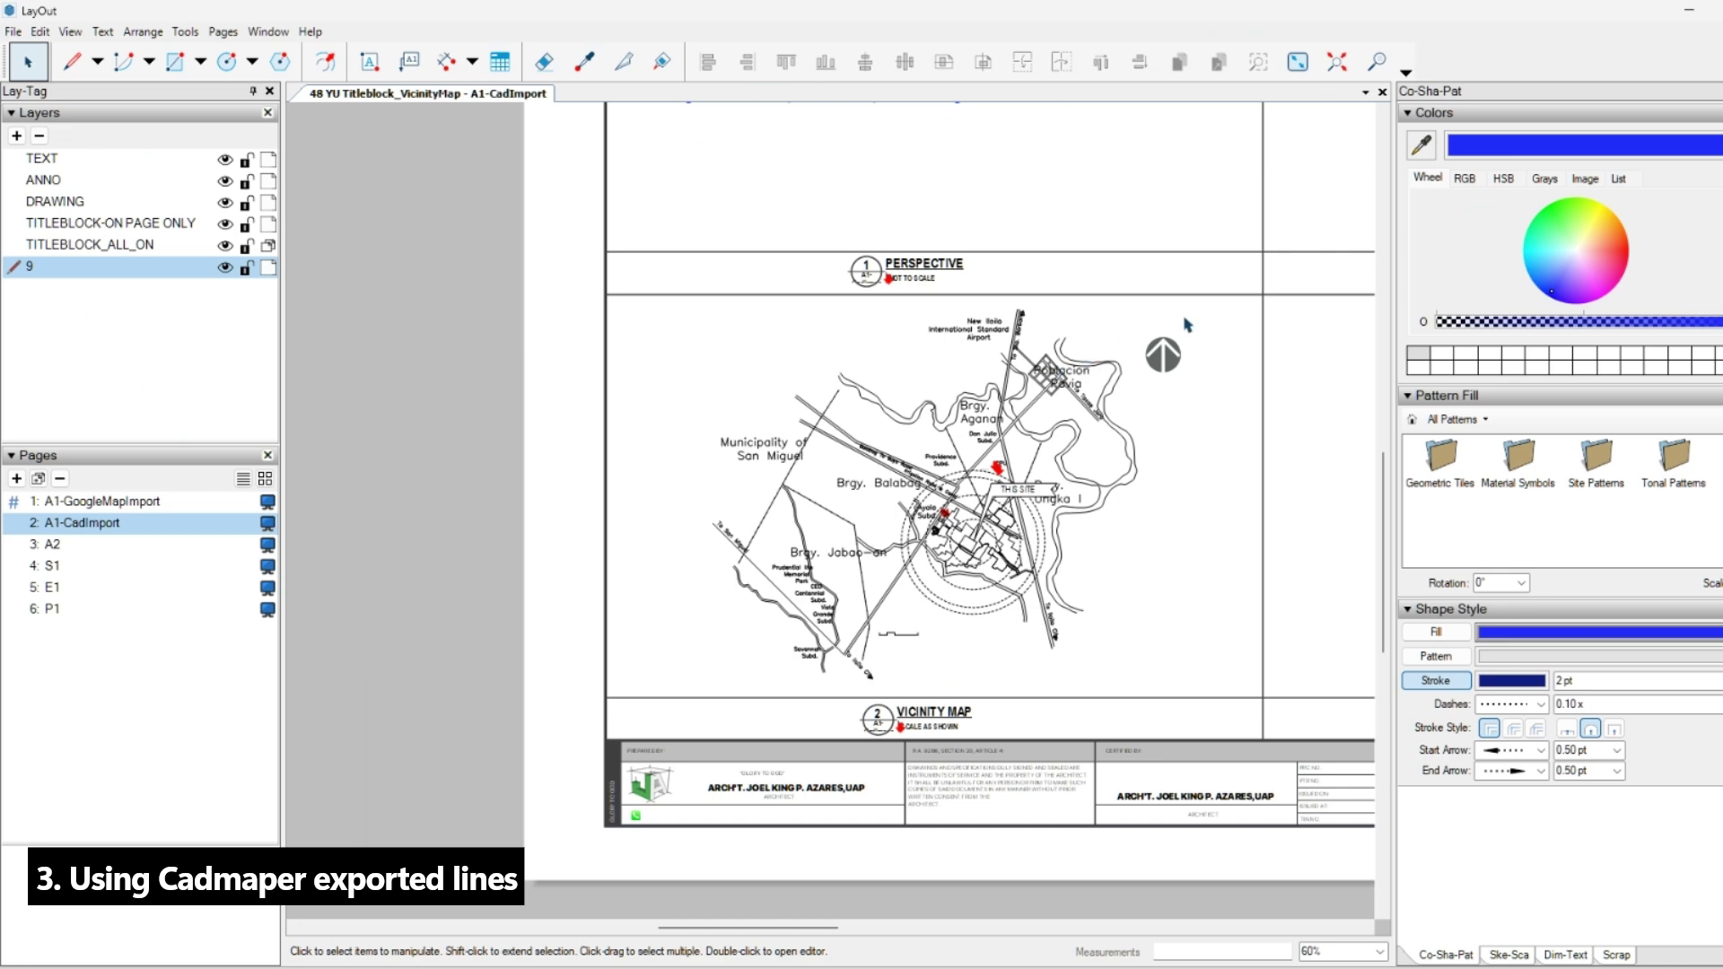
{"action": "left_click_drag", "start_coordinate": [1189, 323], "coordinate": [775, 641]}
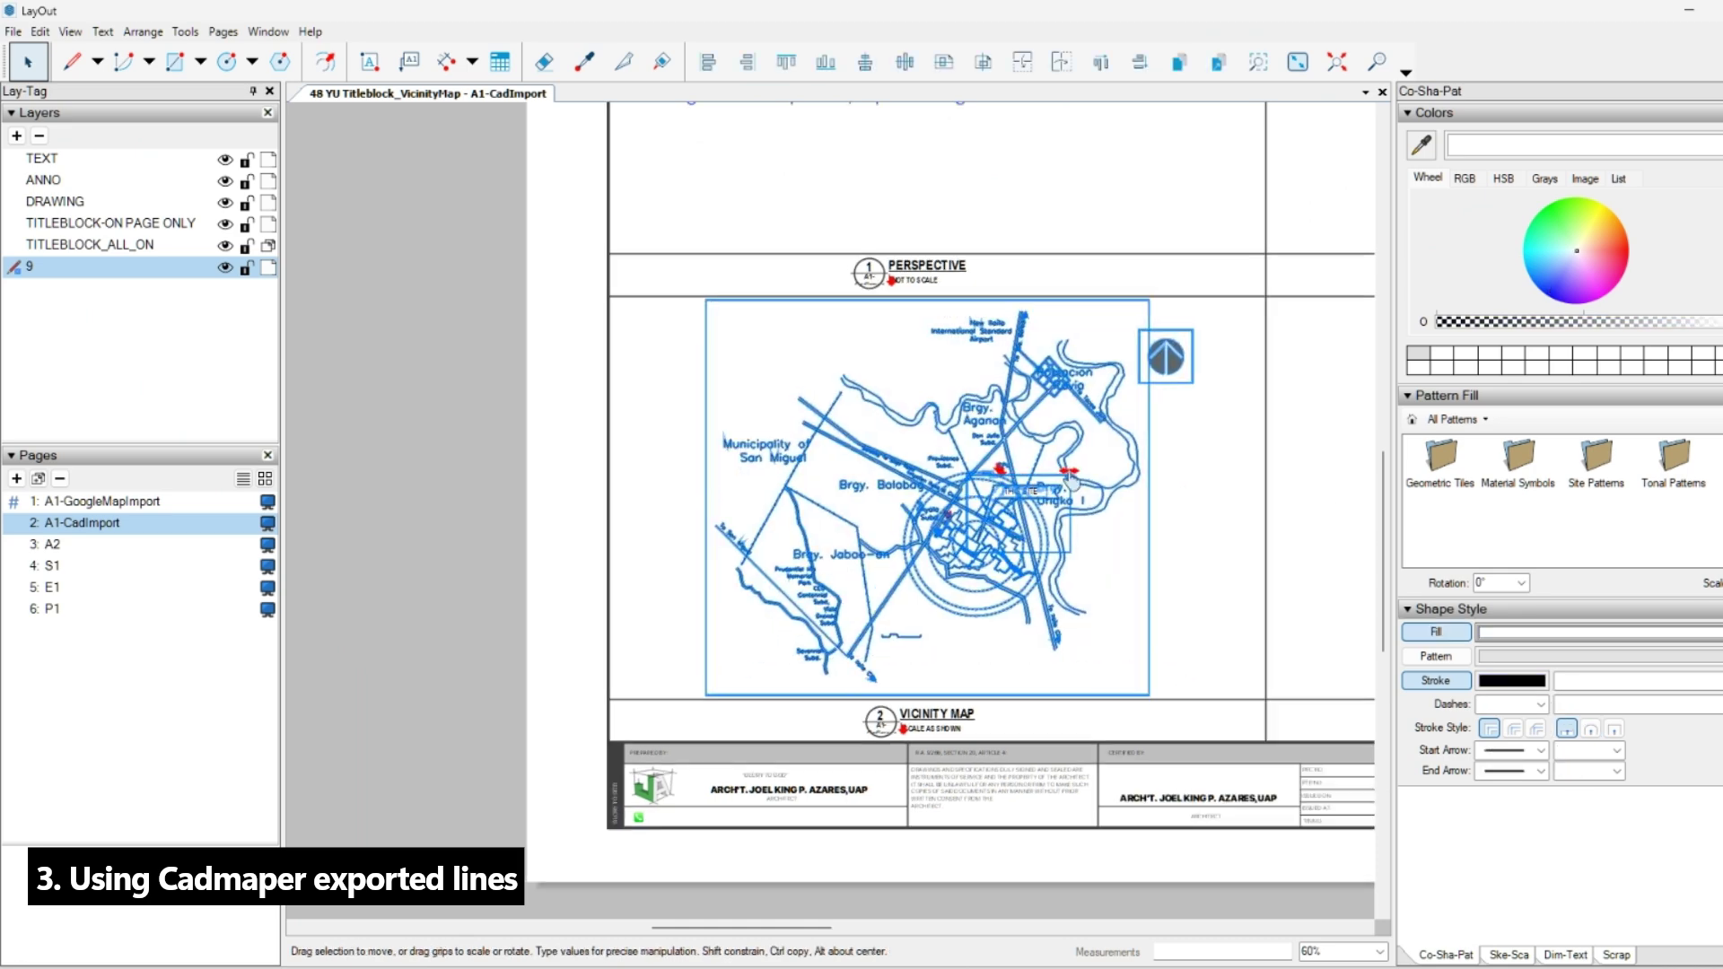
{"action": "scroll", "coordinate": [1122, 431], "scroll_direction": "down", "scroll_amount": 1}
{"action": "left_click_drag", "start_coordinate": [1123, 431], "coordinate": [598, 431]}
{"action": "scroll", "coordinate": [808, 453], "scroll_direction": "up", "scroll_amount": 1}
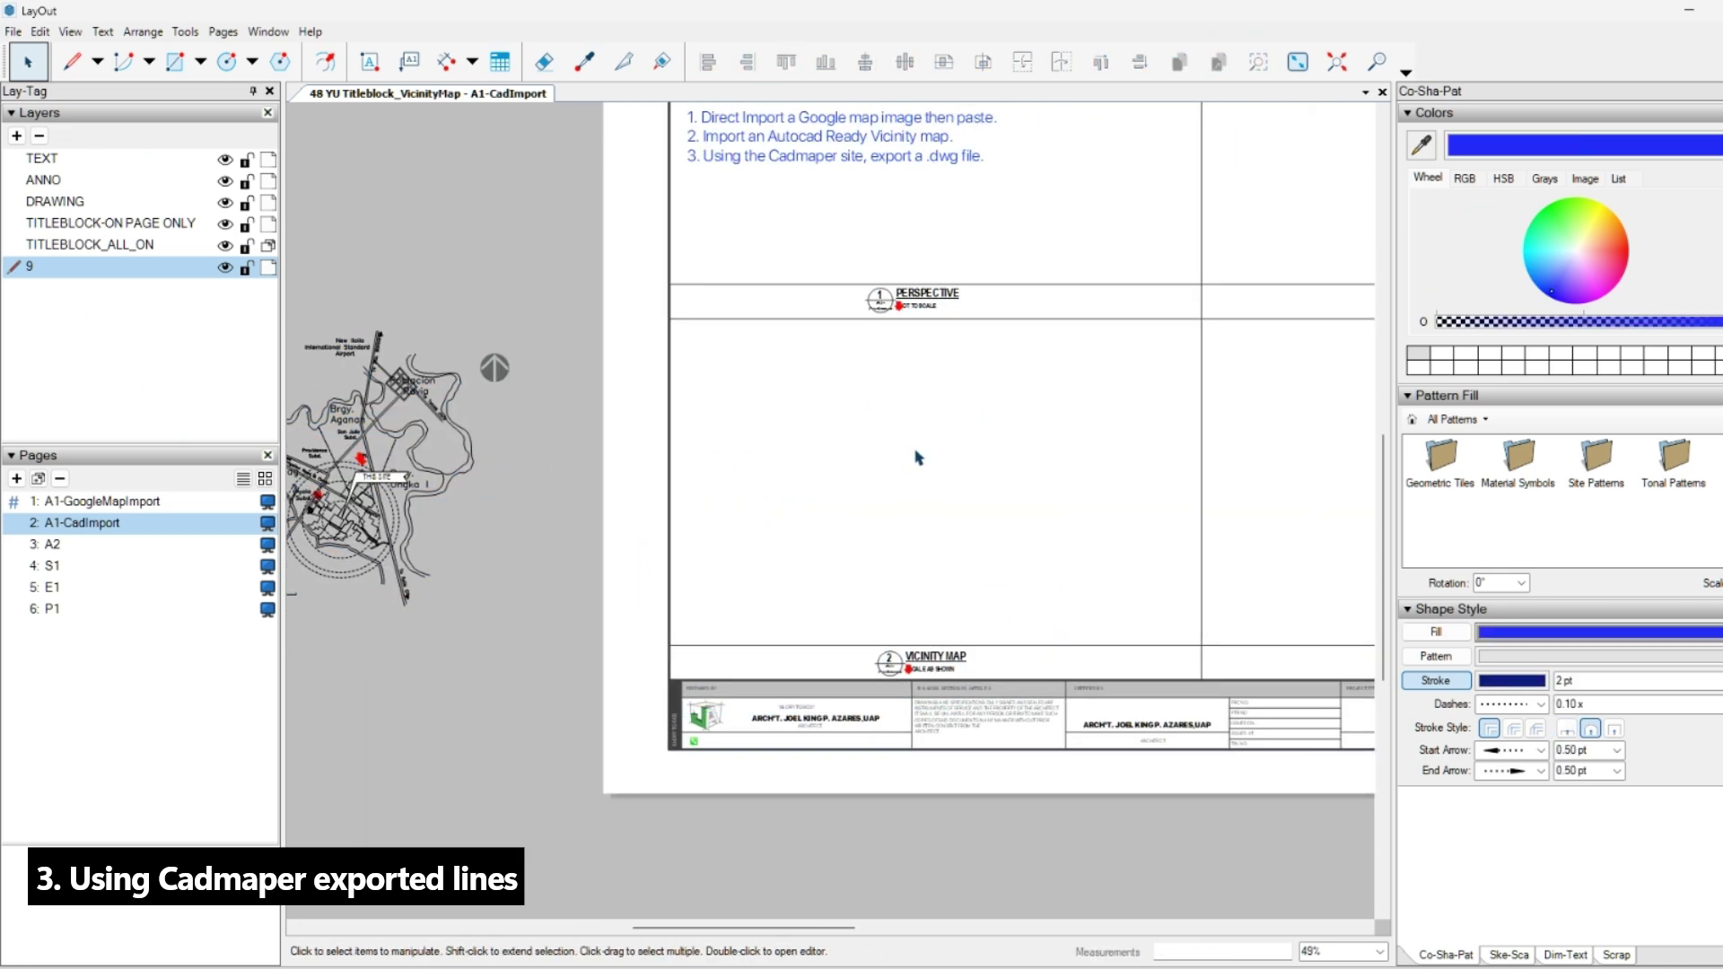
Insert cadmapper-iloilo-western-visayas-ph.dwg from the Desktop into the A1-CadImport page, accepting the import options.
{"action": "left_click", "coordinate": [13, 32]}
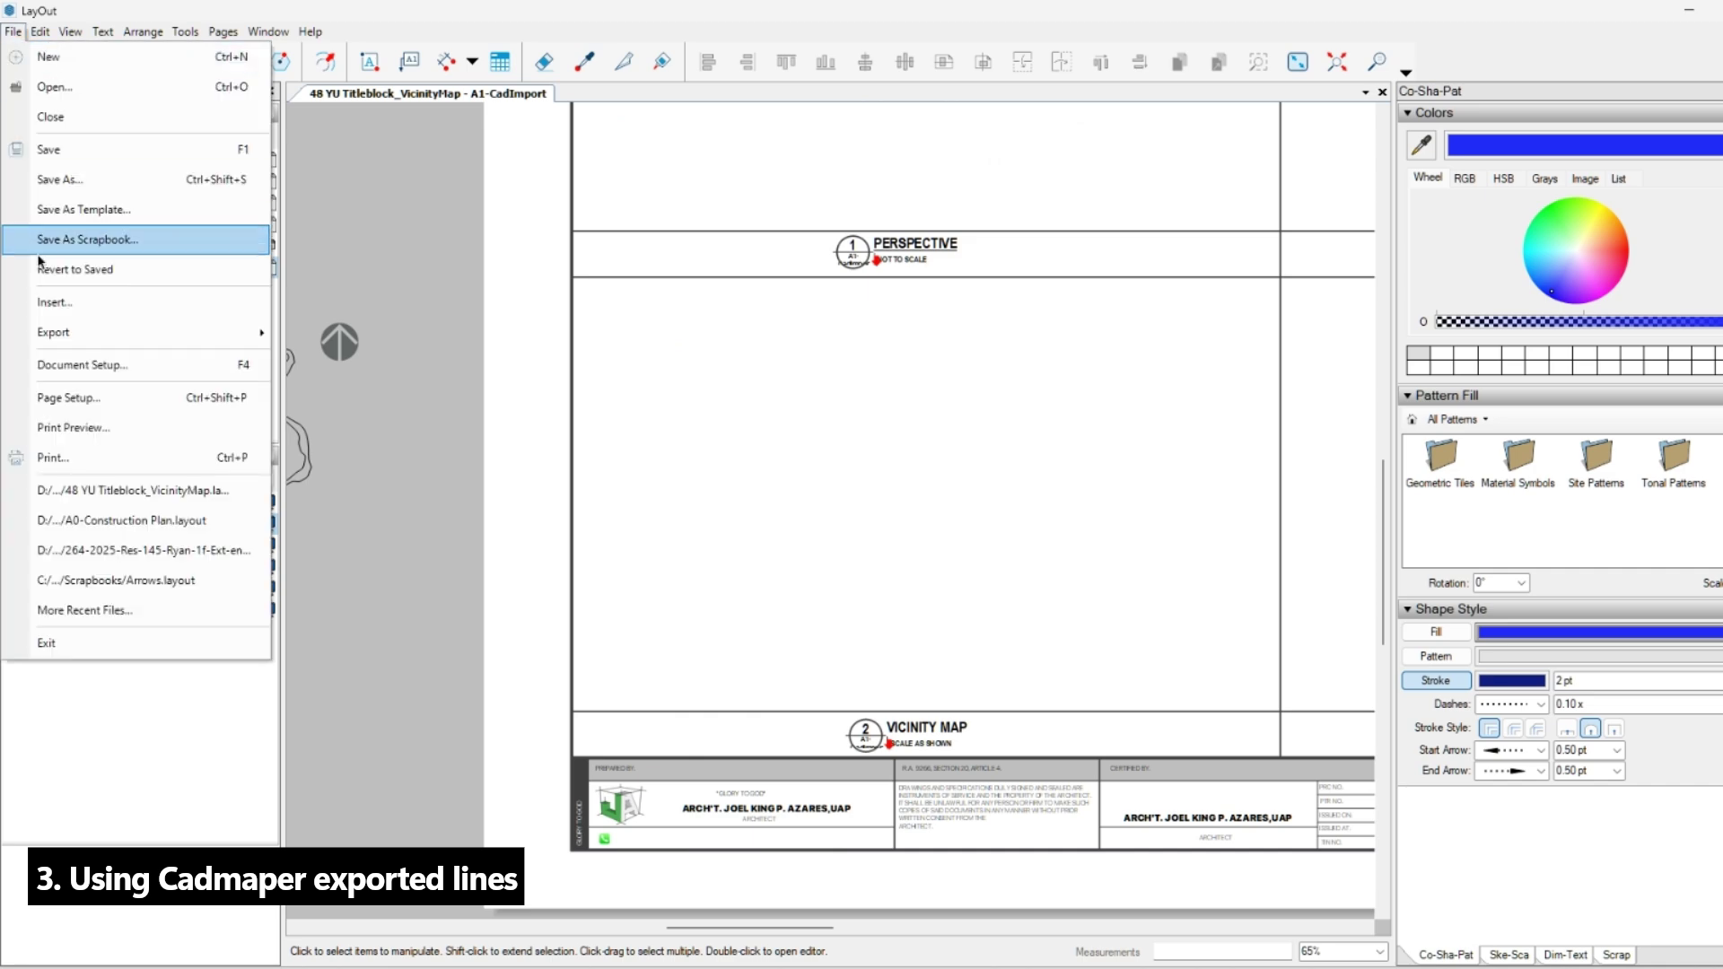
{"action": "left_click", "coordinate": [119, 299]}
{"action": "left_click", "coordinate": [610, 247]}
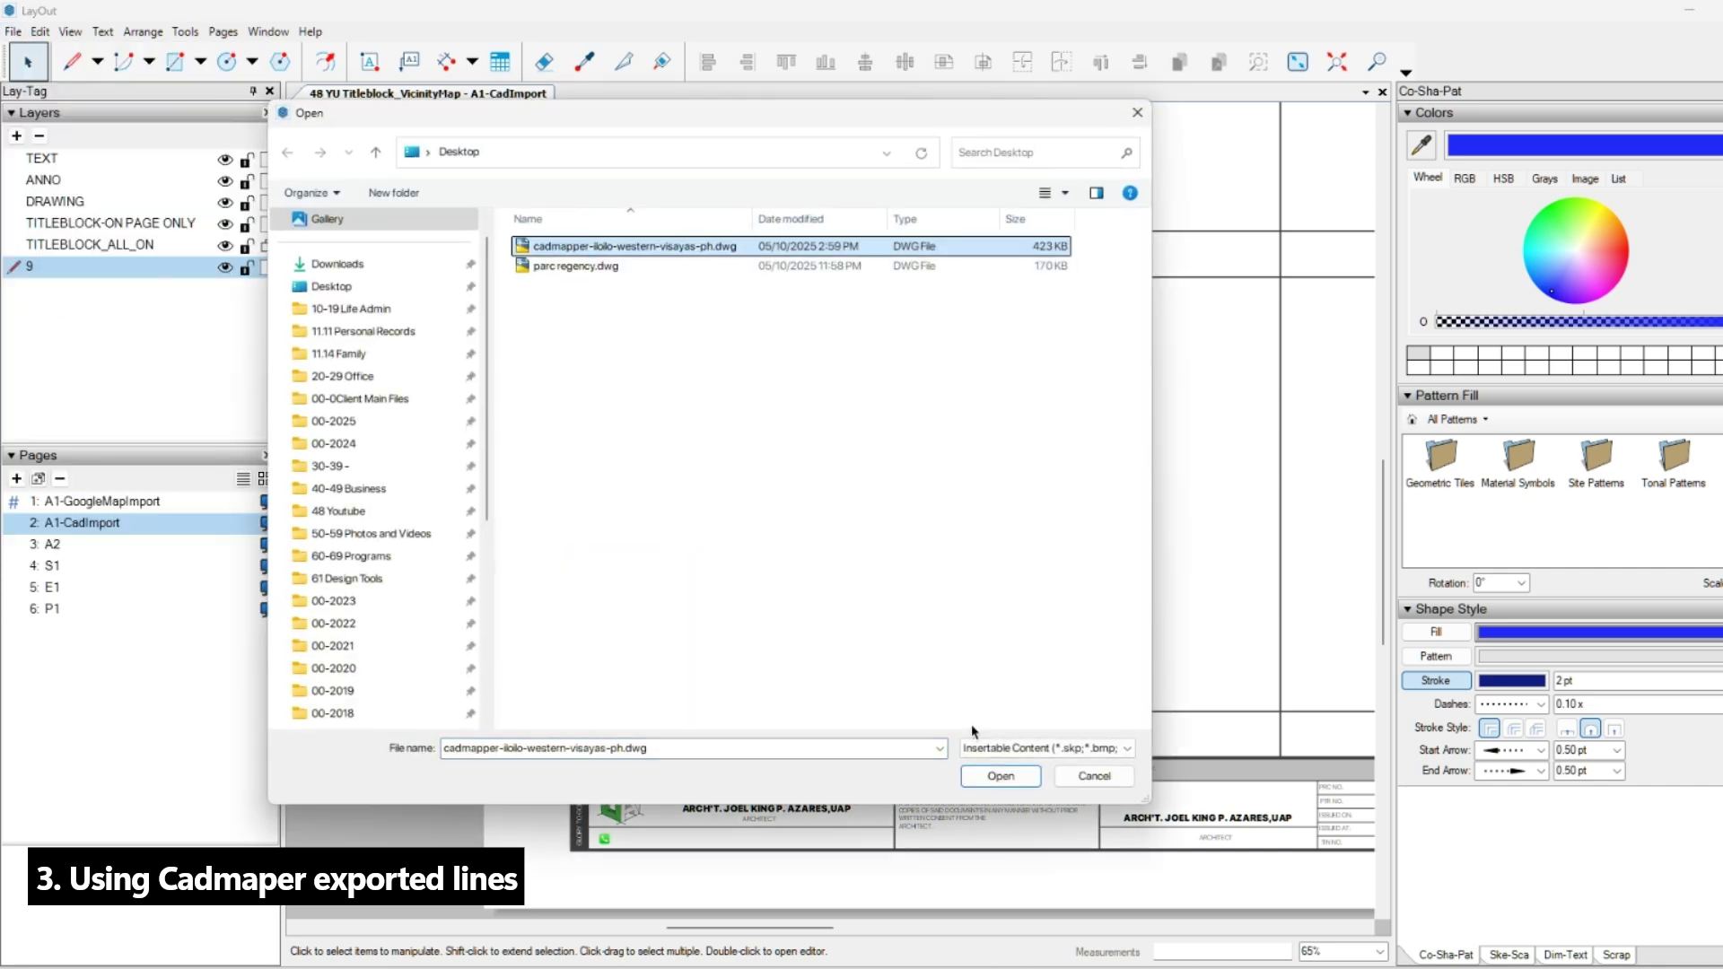
{"action": "left_click", "coordinate": [1000, 776]}
{"action": "left_click", "coordinate": [1008, 621]}
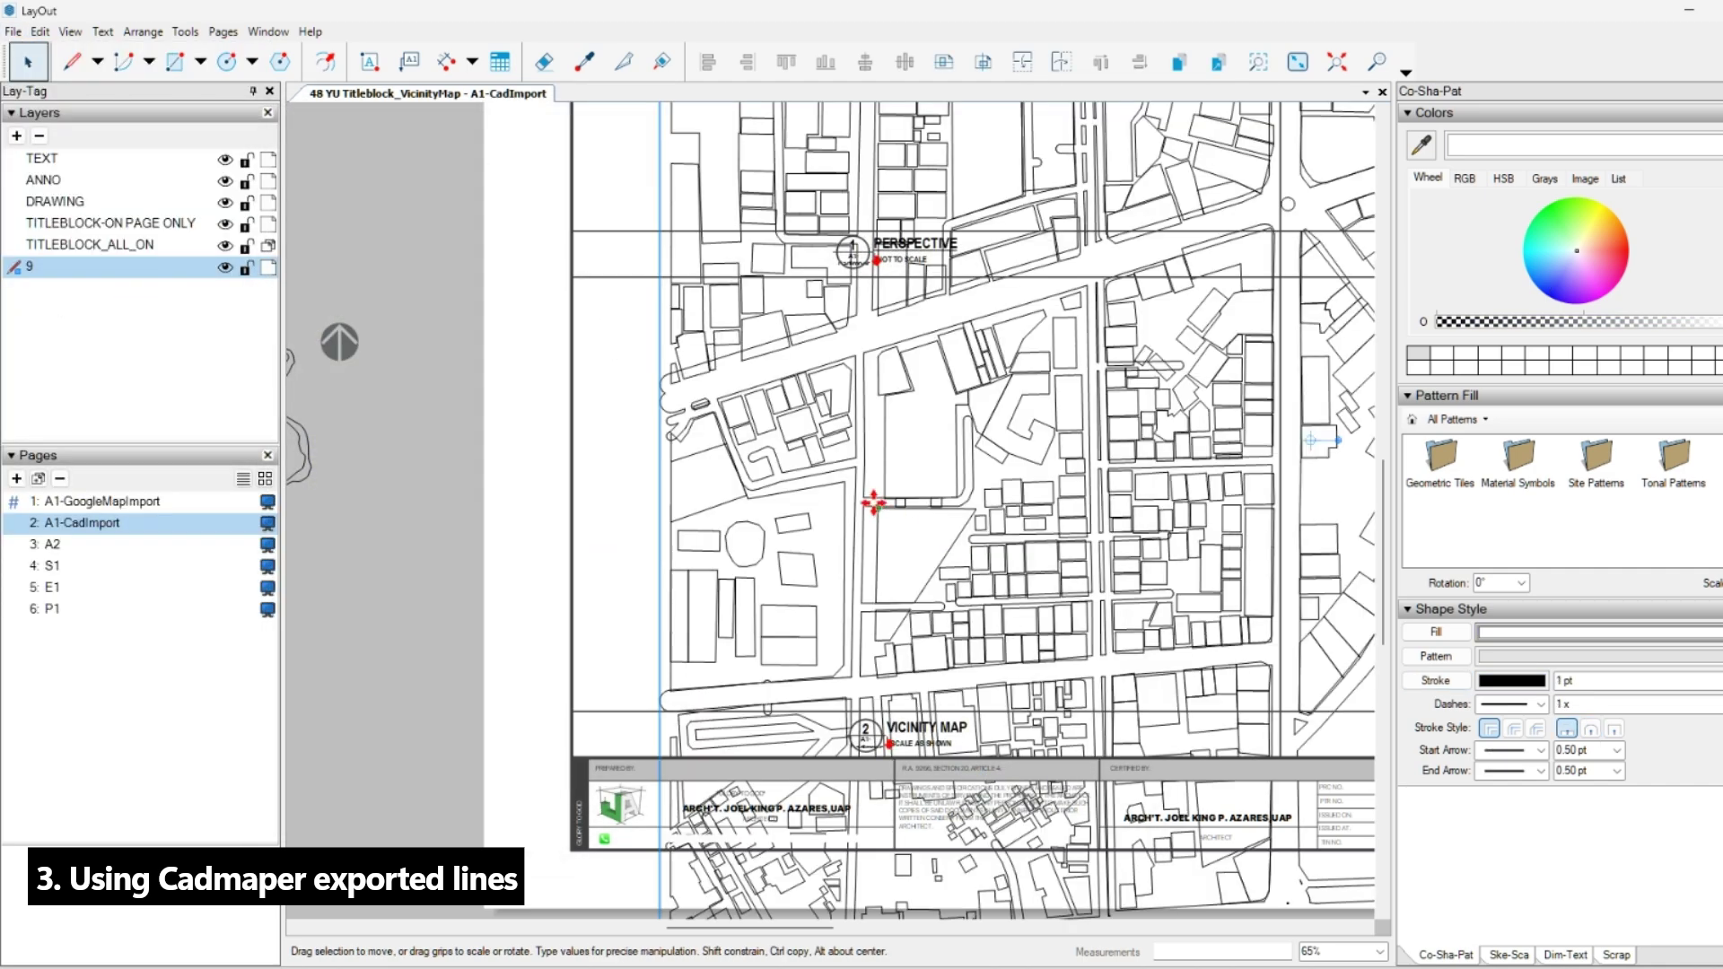
Scale down the imported Cadmapper map and position it centrally inside the Vicinity Map frame.
{"action": "scroll", "coordinate": [419, 671], "scroll_direction": "down", "scroll_amount": 3}
{"action": "left_click_drag", "start_coordinate": [1211, 253], "coordinate": [795, 624]}
{"action": "scroll", "coordinate": [620, 673], "scroll_direction": "up", "scroll_amount": 2}
{"action": "scroll", "coordinate": [618, 663], "scroll_direction": "up", "scroll_amount": 2}
{"action": "left_click_drag", "start_coordinate": [630, 632], "coordinate": [637, 293]}
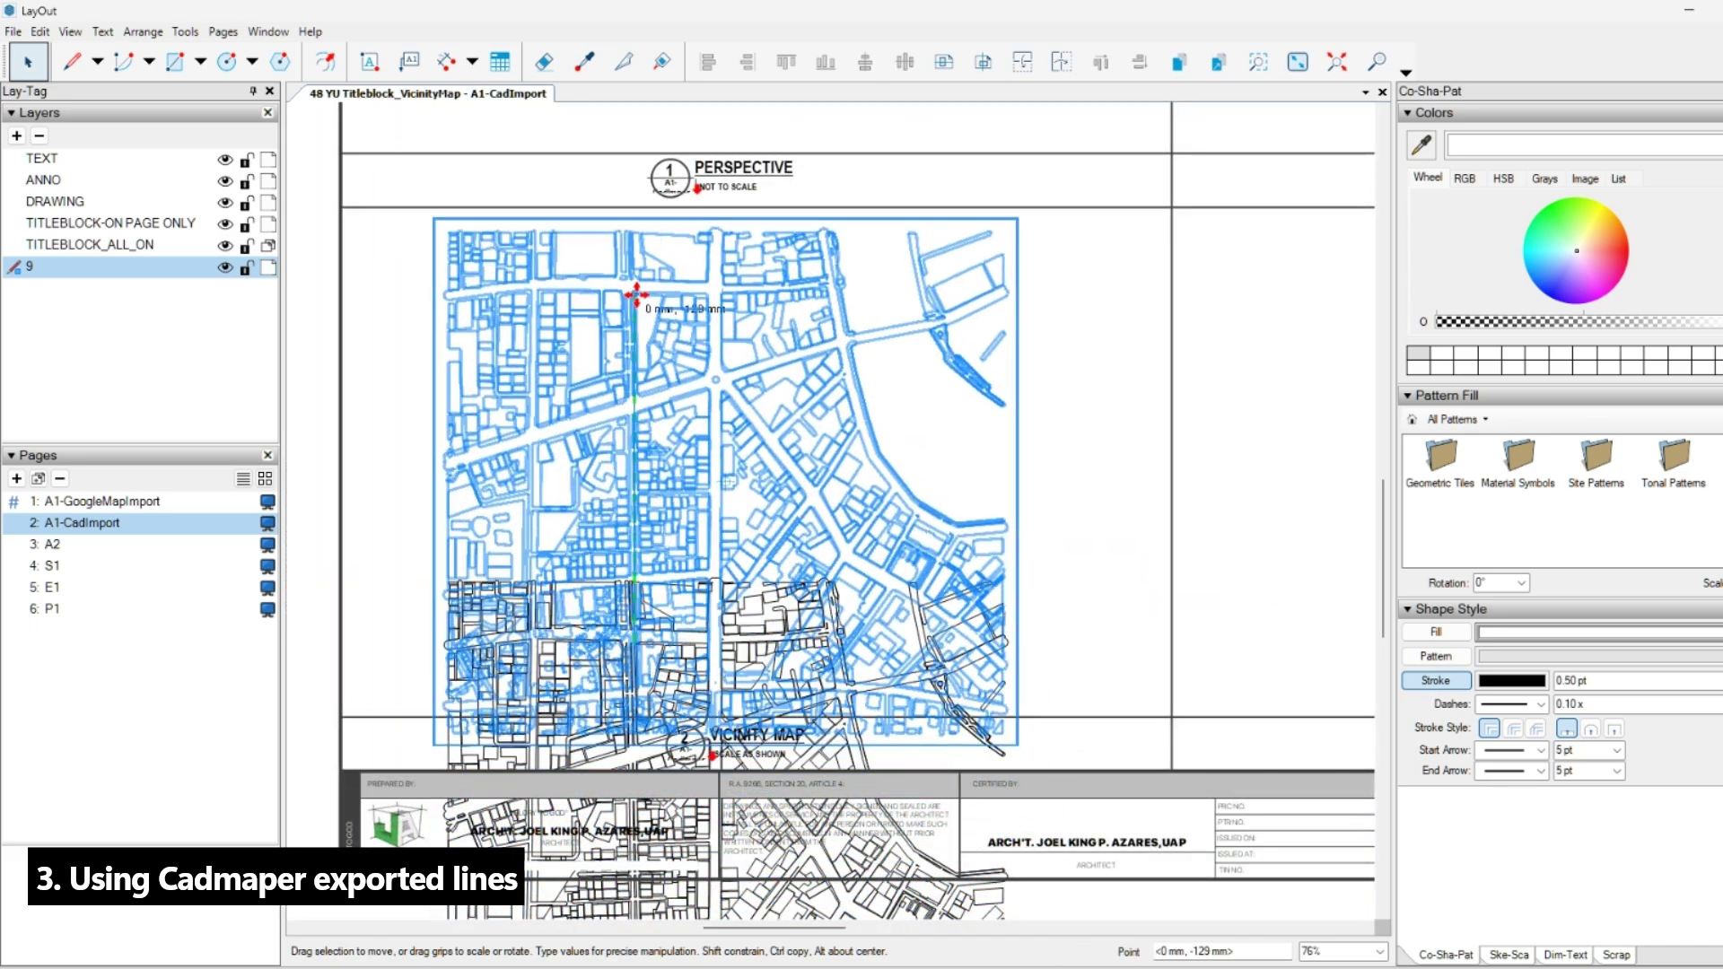
{"action": "left_click_drag", "start_coordinate": [1012, 222], "coordinate": [901, 324]}
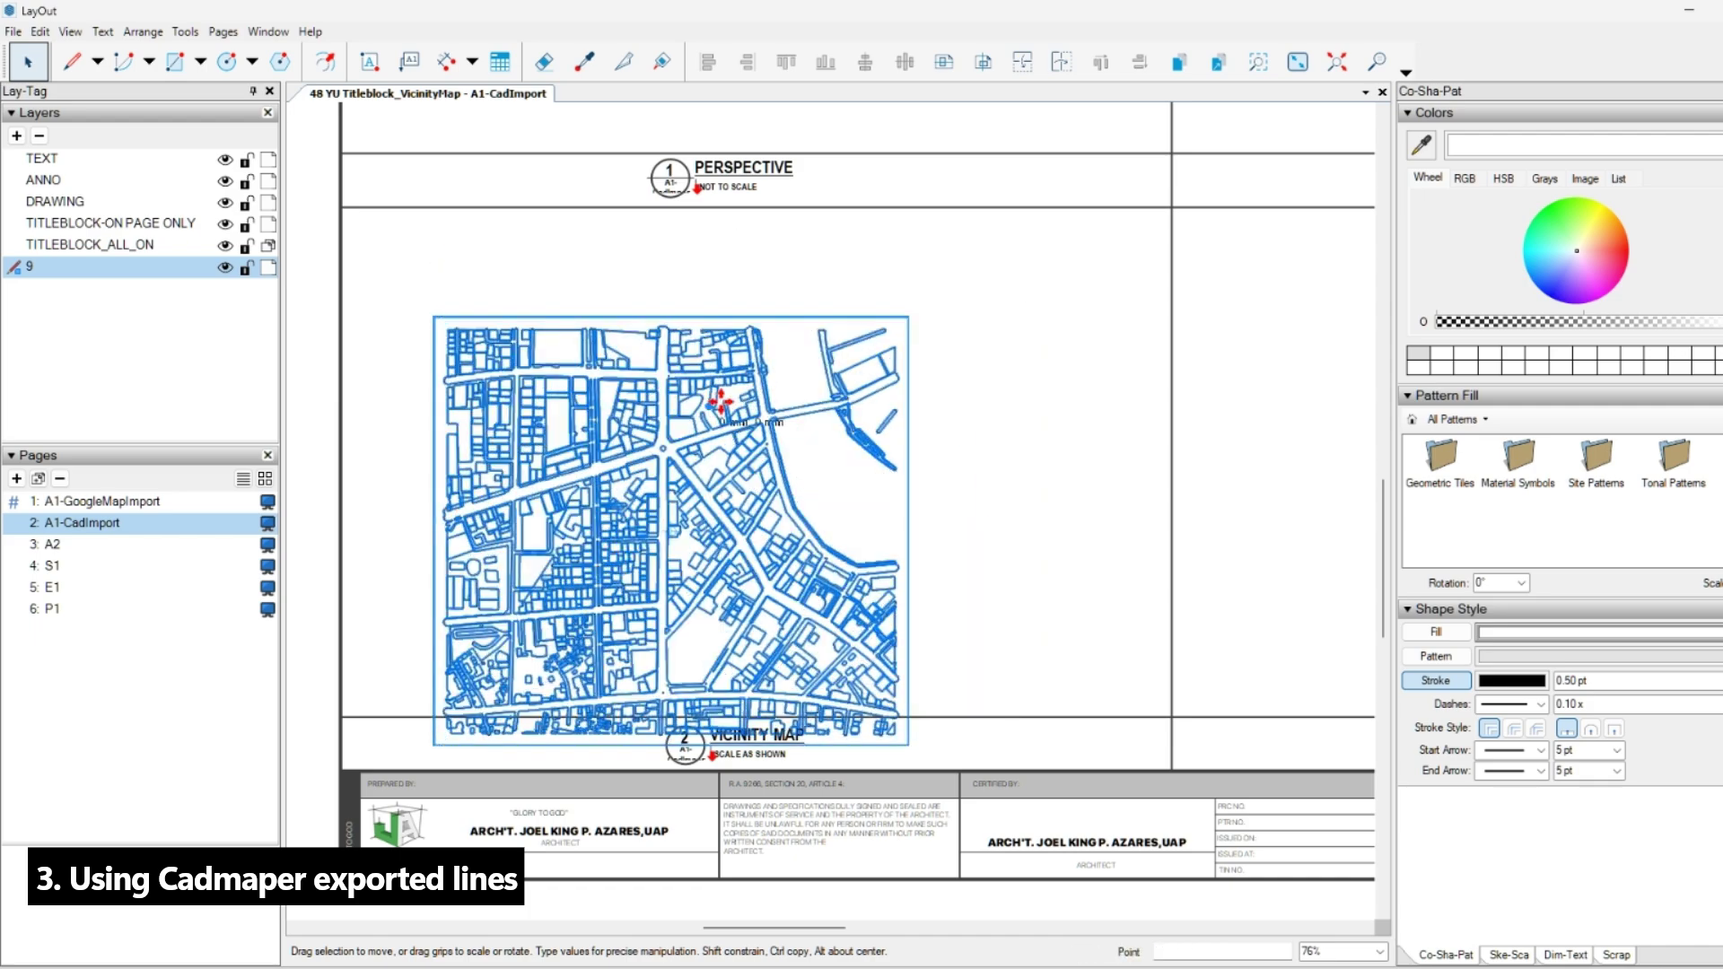
{"action": "left_click_drag", "start_coordinate": [715, 403], "coordinate": [798, 329]}
{"action": "left_click", "coordinate": [943, 428]}
{"action": "scroll", "coordinate": [942, 427], "scroll_direction": "up", "scroll_amount": 1}
{"action": "middle_click_drag", "start_coordinate": [943, 427], "coordinate": [1030, 444]}
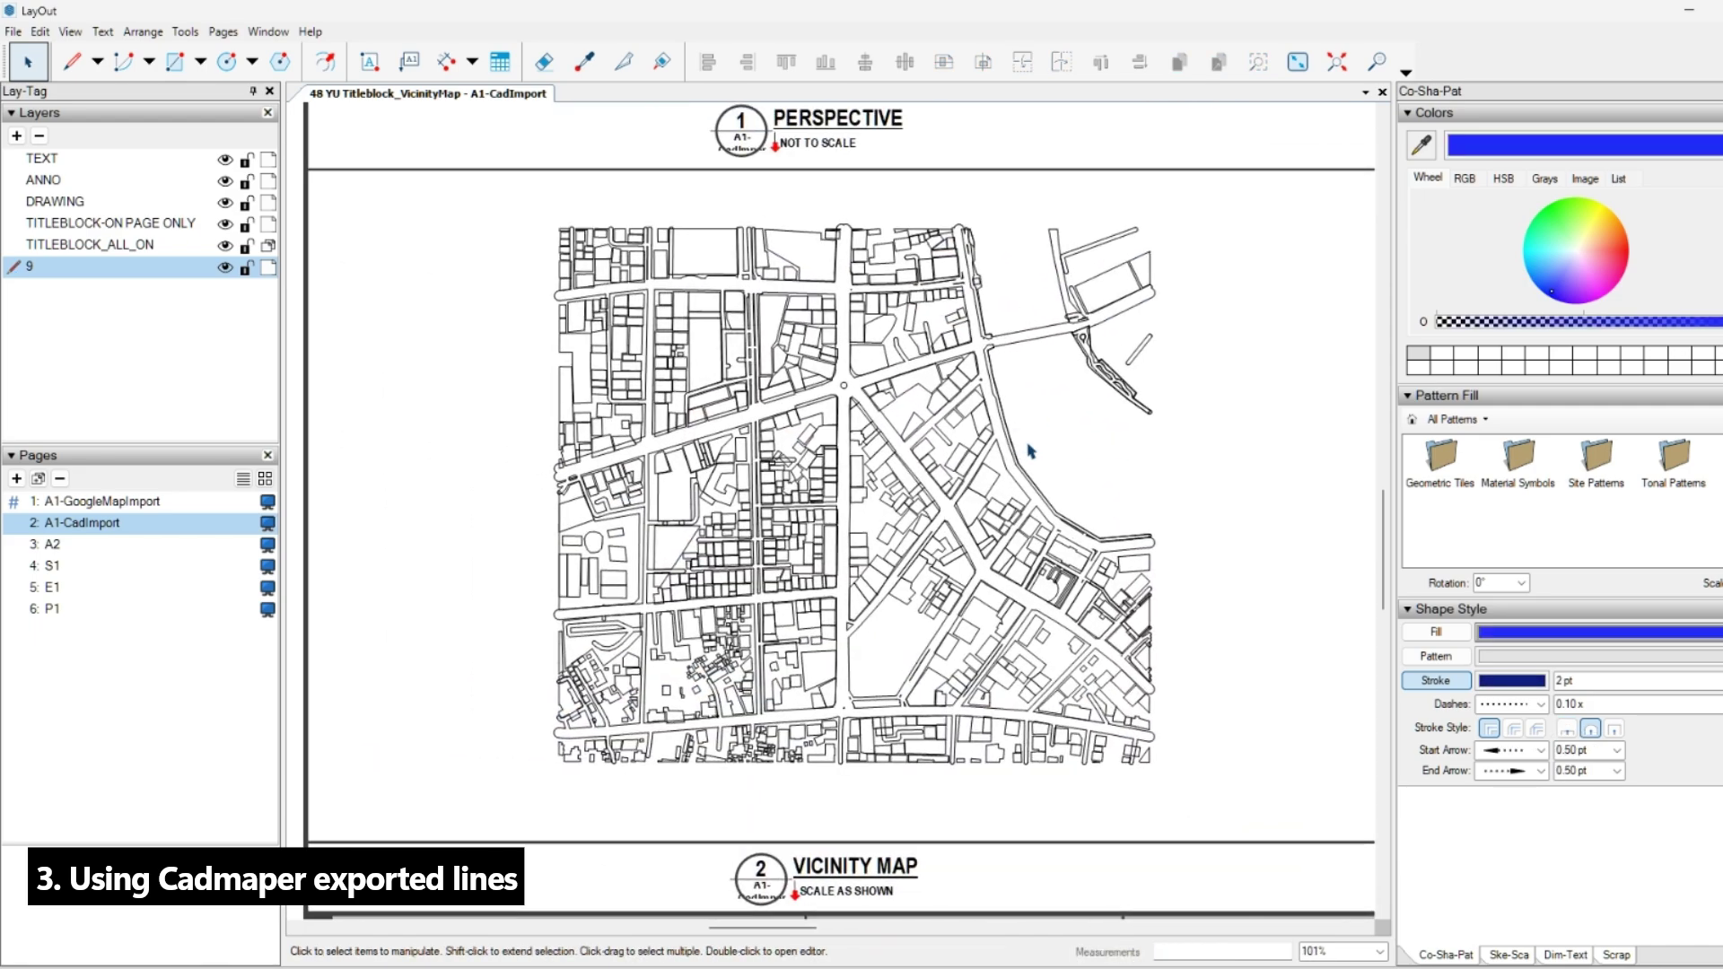
Examine the roads and building outlines of the imported map in the Vicinity Map frame.
{"action": "scroll", "coordinate": [1019, 452], "scroll_direction": "up", "scroll_amount": 2}
{"action": "scroll", "coordinate": [876, 451], "scroll_direction": "down", "scroll_amount": 2}
{"action": "scroll", "coordinate": [878, 458], "scroll_direction": "down", "scroll_amount": 3}
{"action": "scroll", "coordinate": [812, 473], "scroll_direction": "up", "scroll_amount": 4}
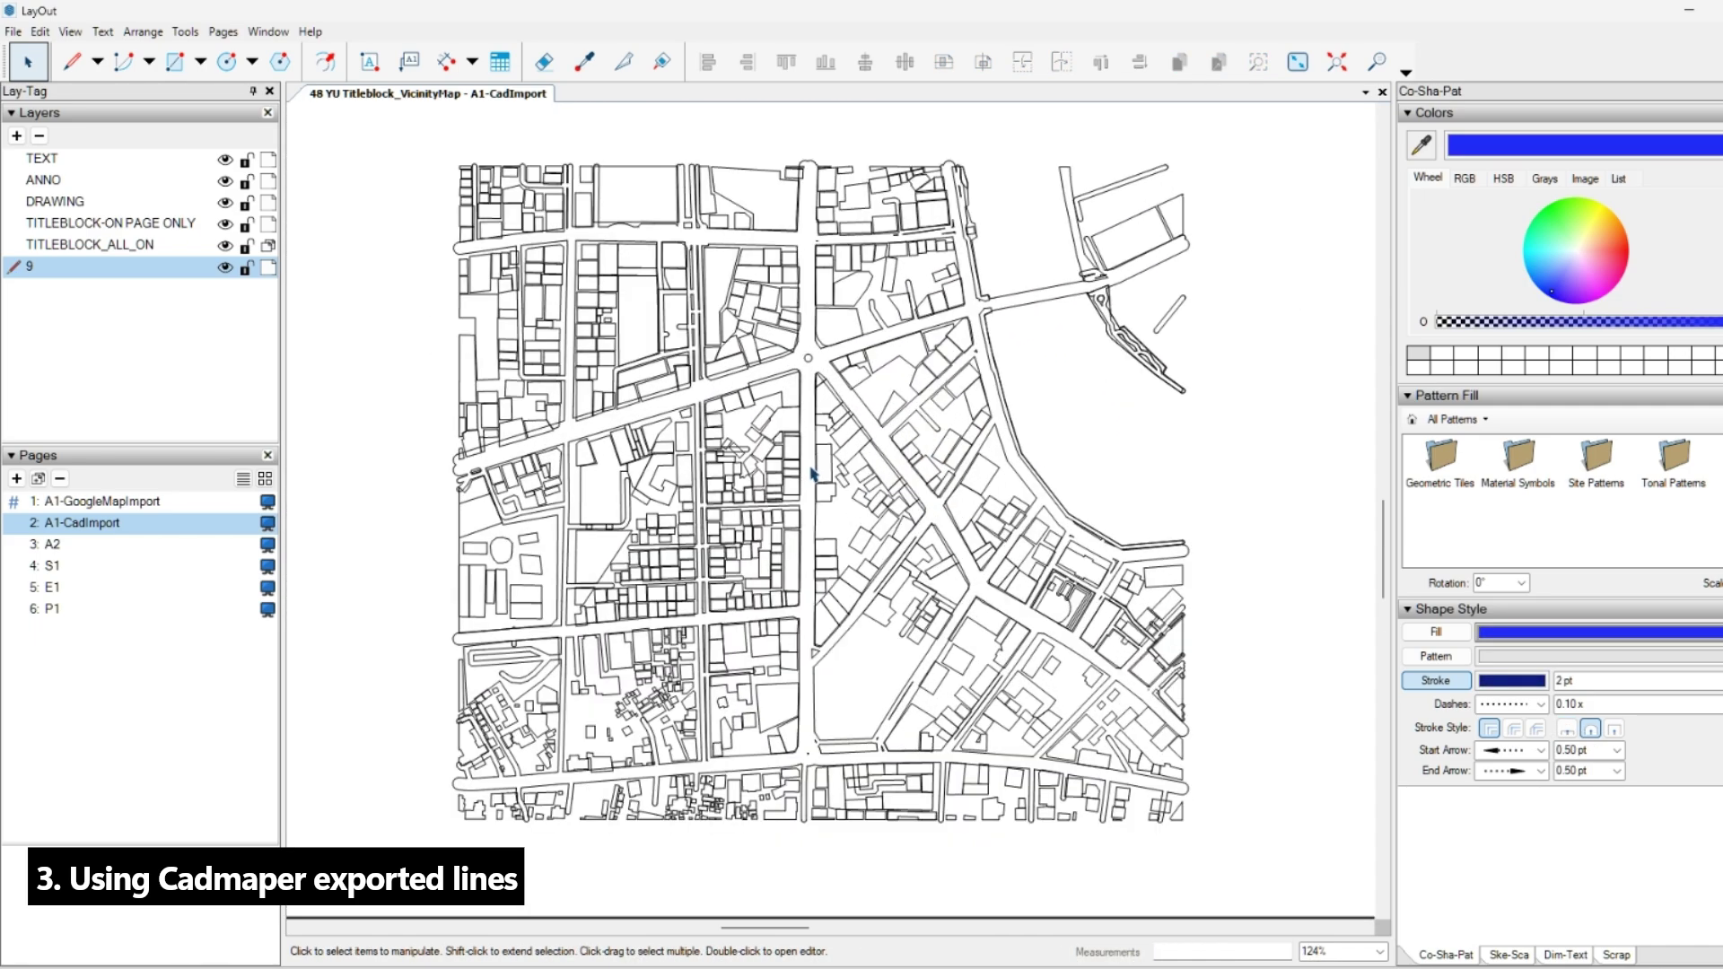
{"action": "scroll", "coordinate": [883, 525], "scroll_direction": "down", "scroll_amount": 3}
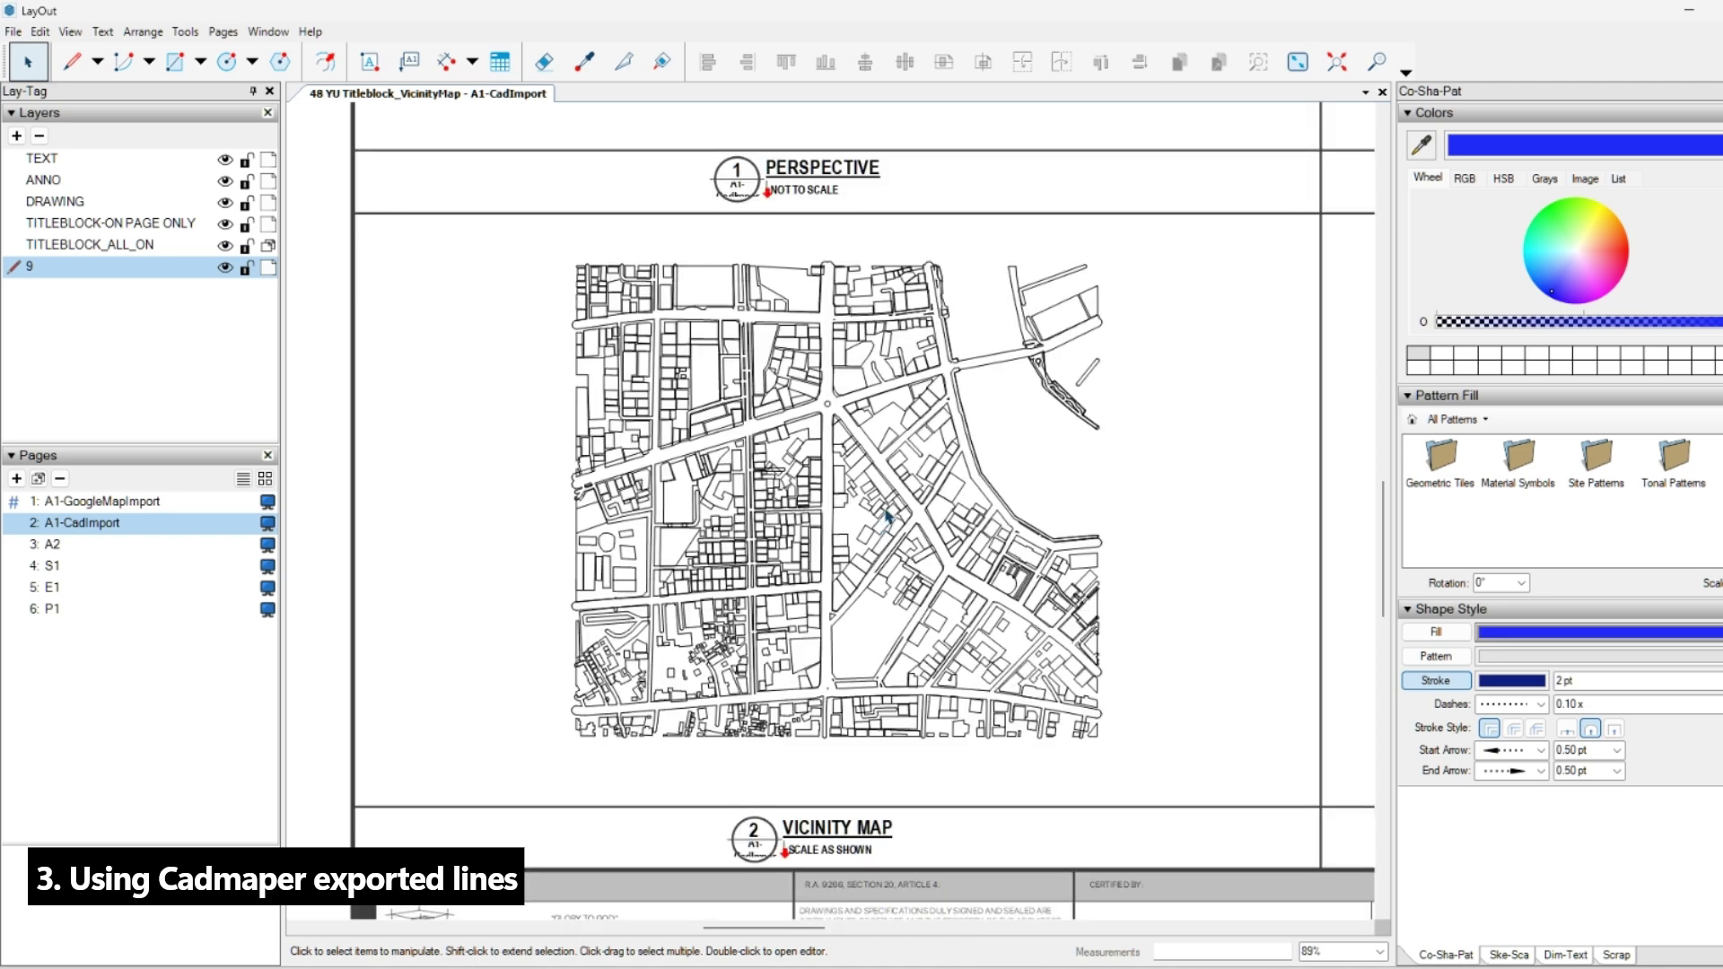
{"action": "scroll", "coordinate": [912, 449], "scroll_direction": "up", "scroll_amount": 4}
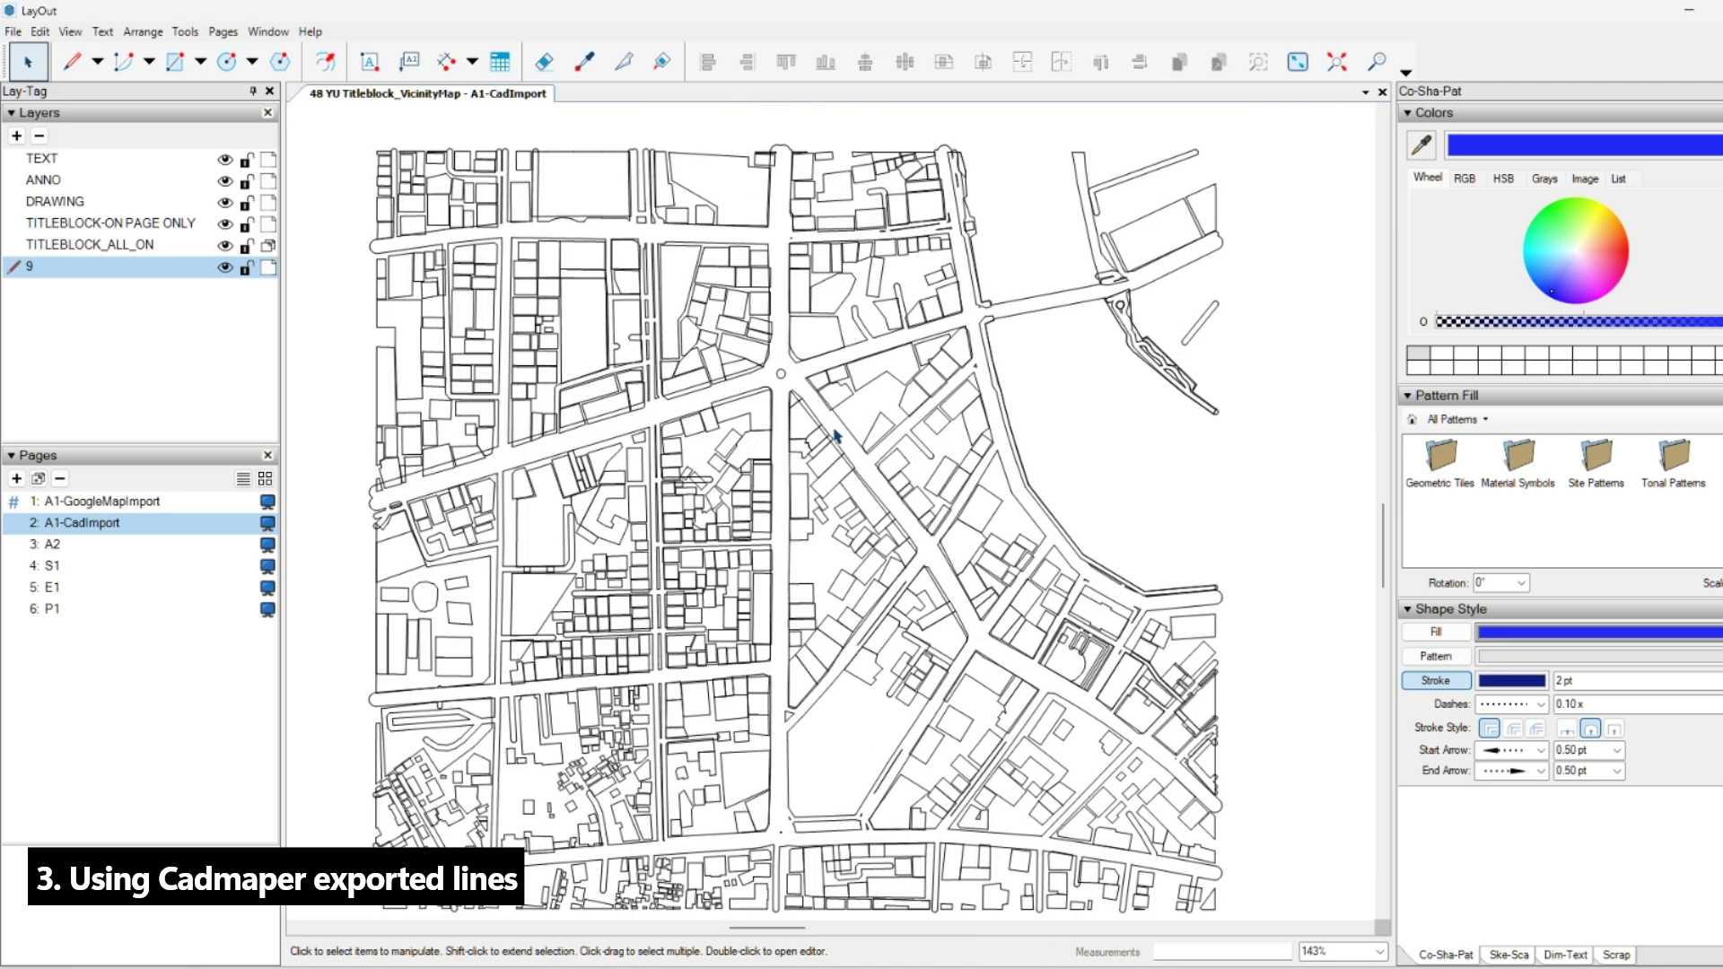
{"action": "scroll", "coordinate": [761, 254], "scroll_direction": "down", "scroll_amount": 2}
{"action": "scroll", "coordinate": [827, 394], "scroll_direction": "up", "scroll_amount": 4}
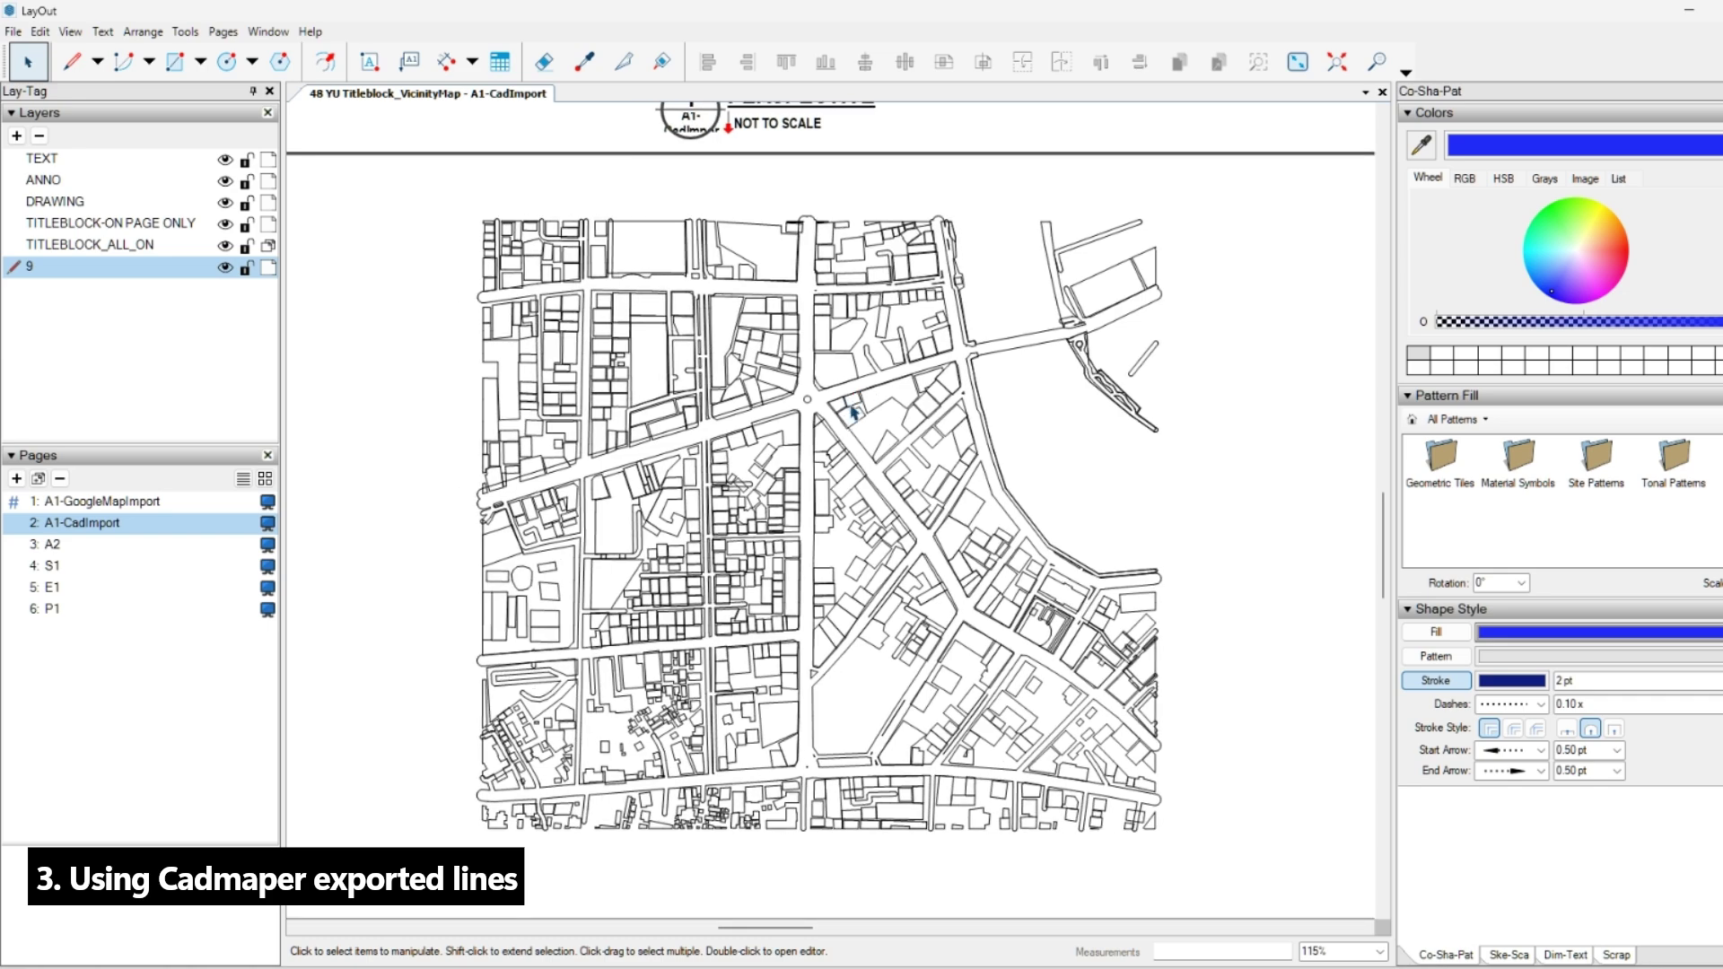
{"action": "scroll", "coordinate": [875, 433], "scroll_direction": "down", "scroll_amount": 3}
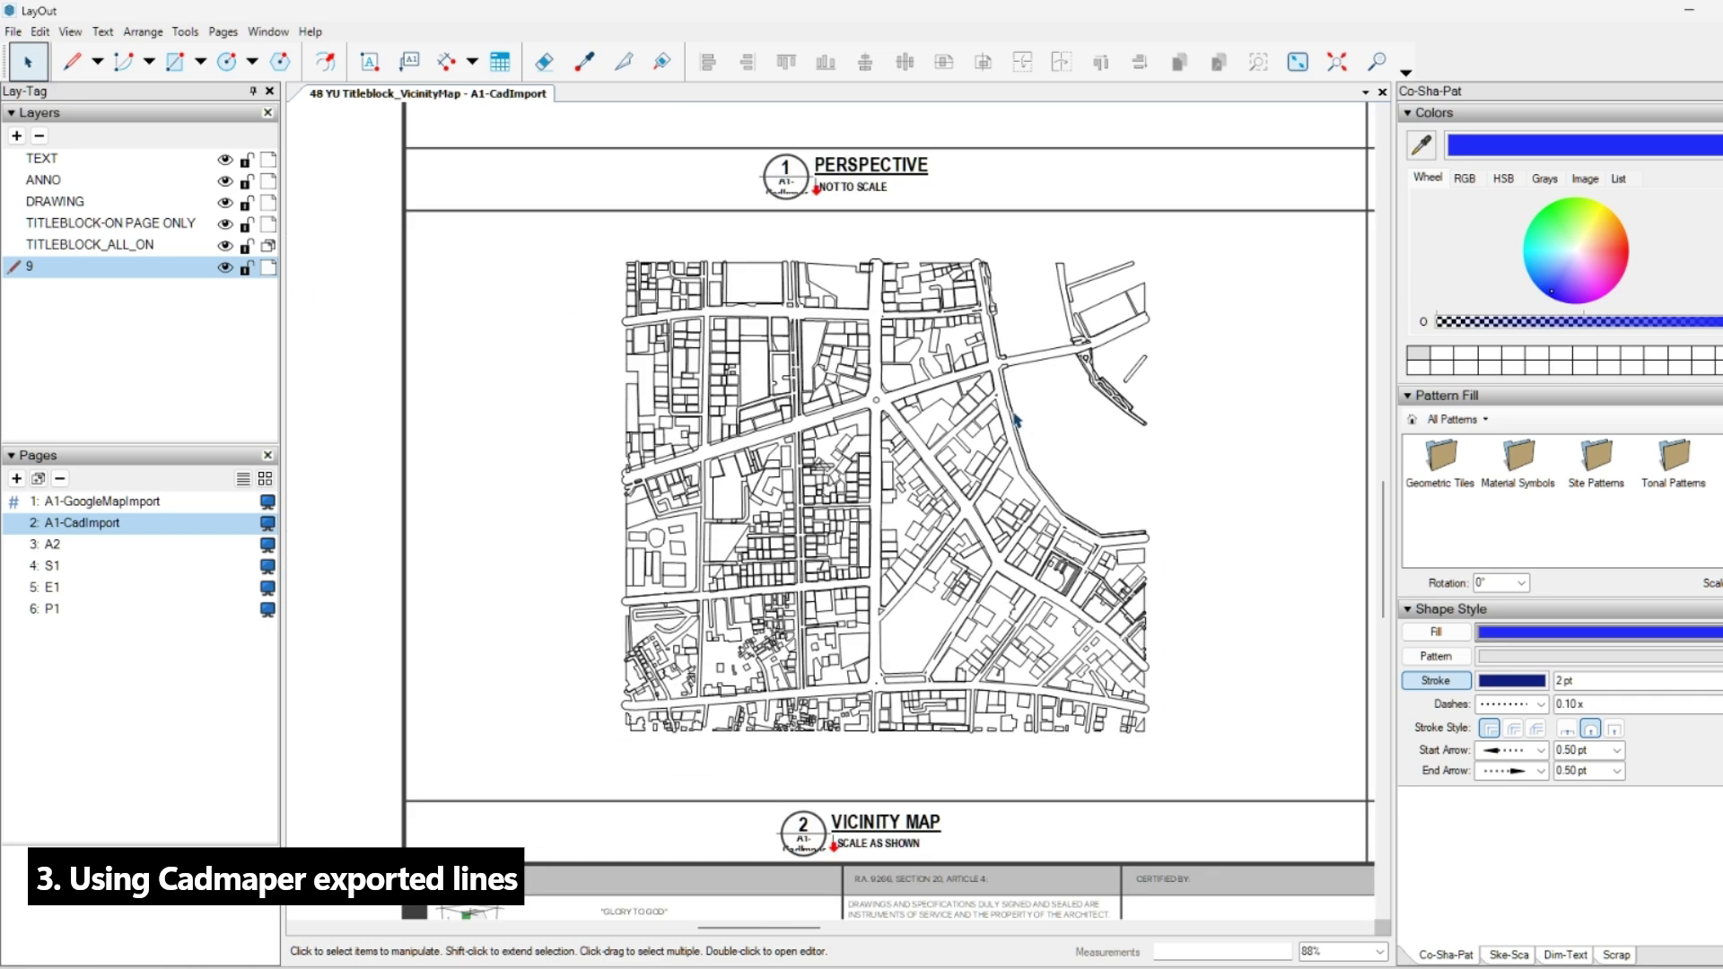
{"action": "scroll", "coordinate": [841, 440], "scroll_direction": "up", "scroll_amount": 3}
{"action": "scroll", "coordinate": [991, 434], "scroll_direction": "down", "scroll_amount": 3}
{"action": "scroll", "coordinate": [991, 434], "scroll_direction": "up", "scroll_amount": 2}
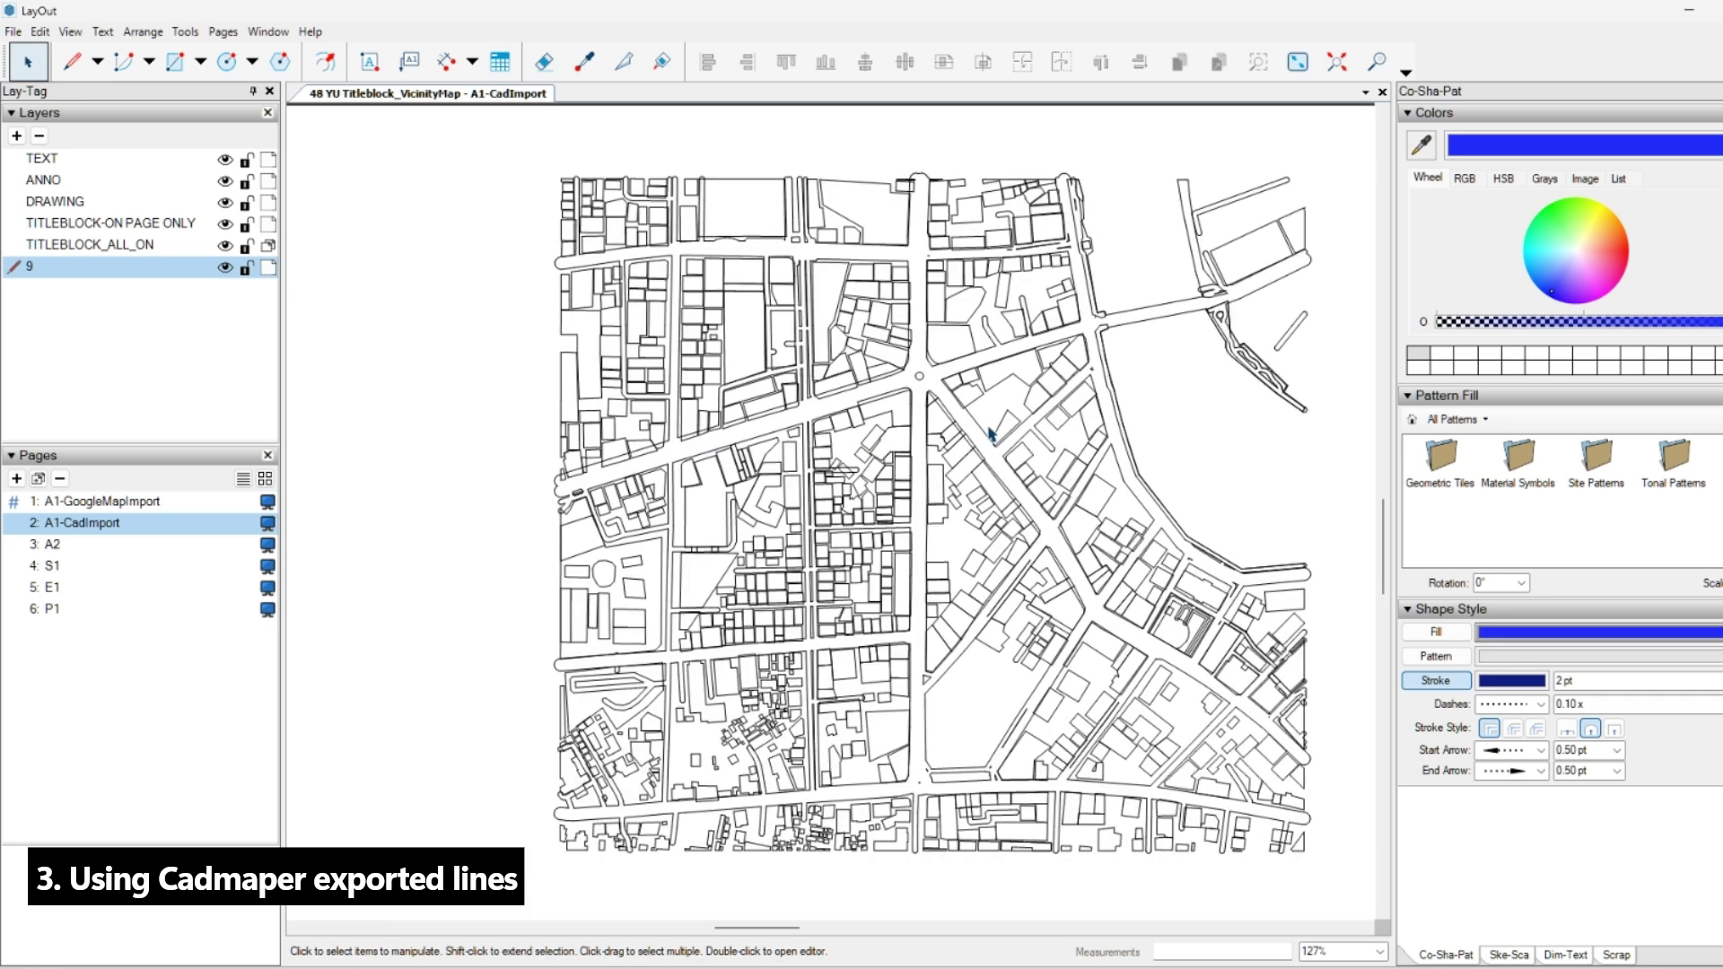
{"action": "scroll", "coordinate": [859, 368], "scroll_direction": "down", "scroll_amount": 3}
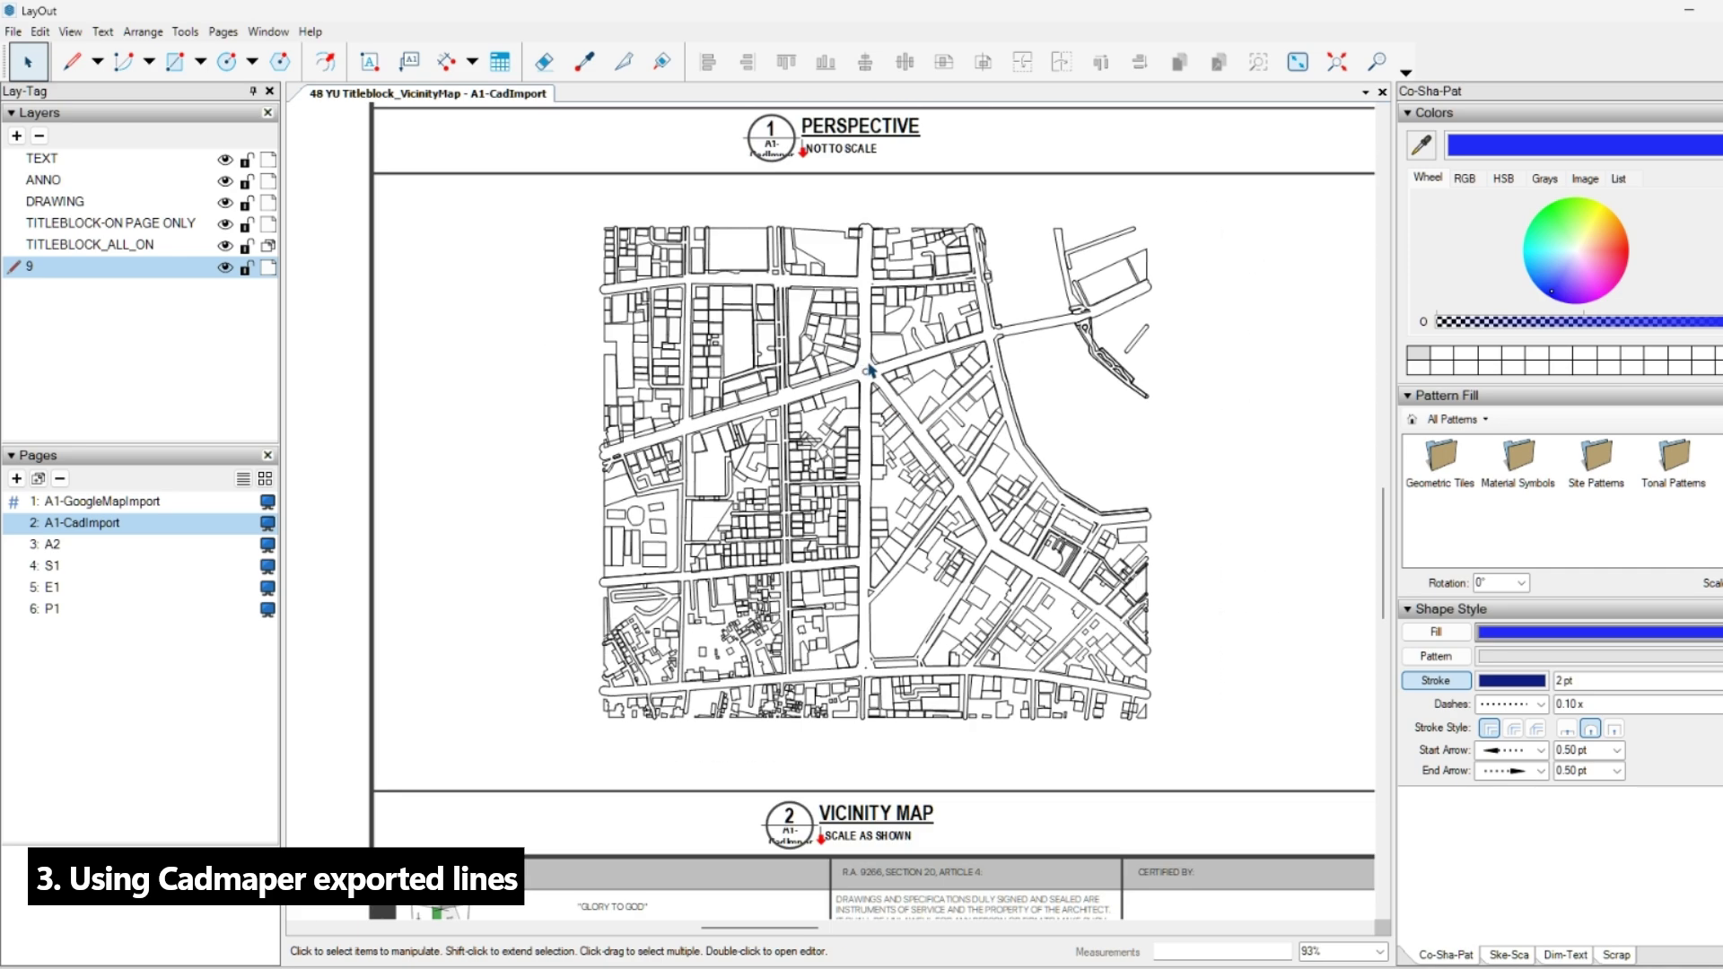
{"action": "scroll", "coordinate": [873, 370], "scroll_direction": "up", "scroll_amount": 1}
{"action": "left_click", "coordinate": [913, 370]}
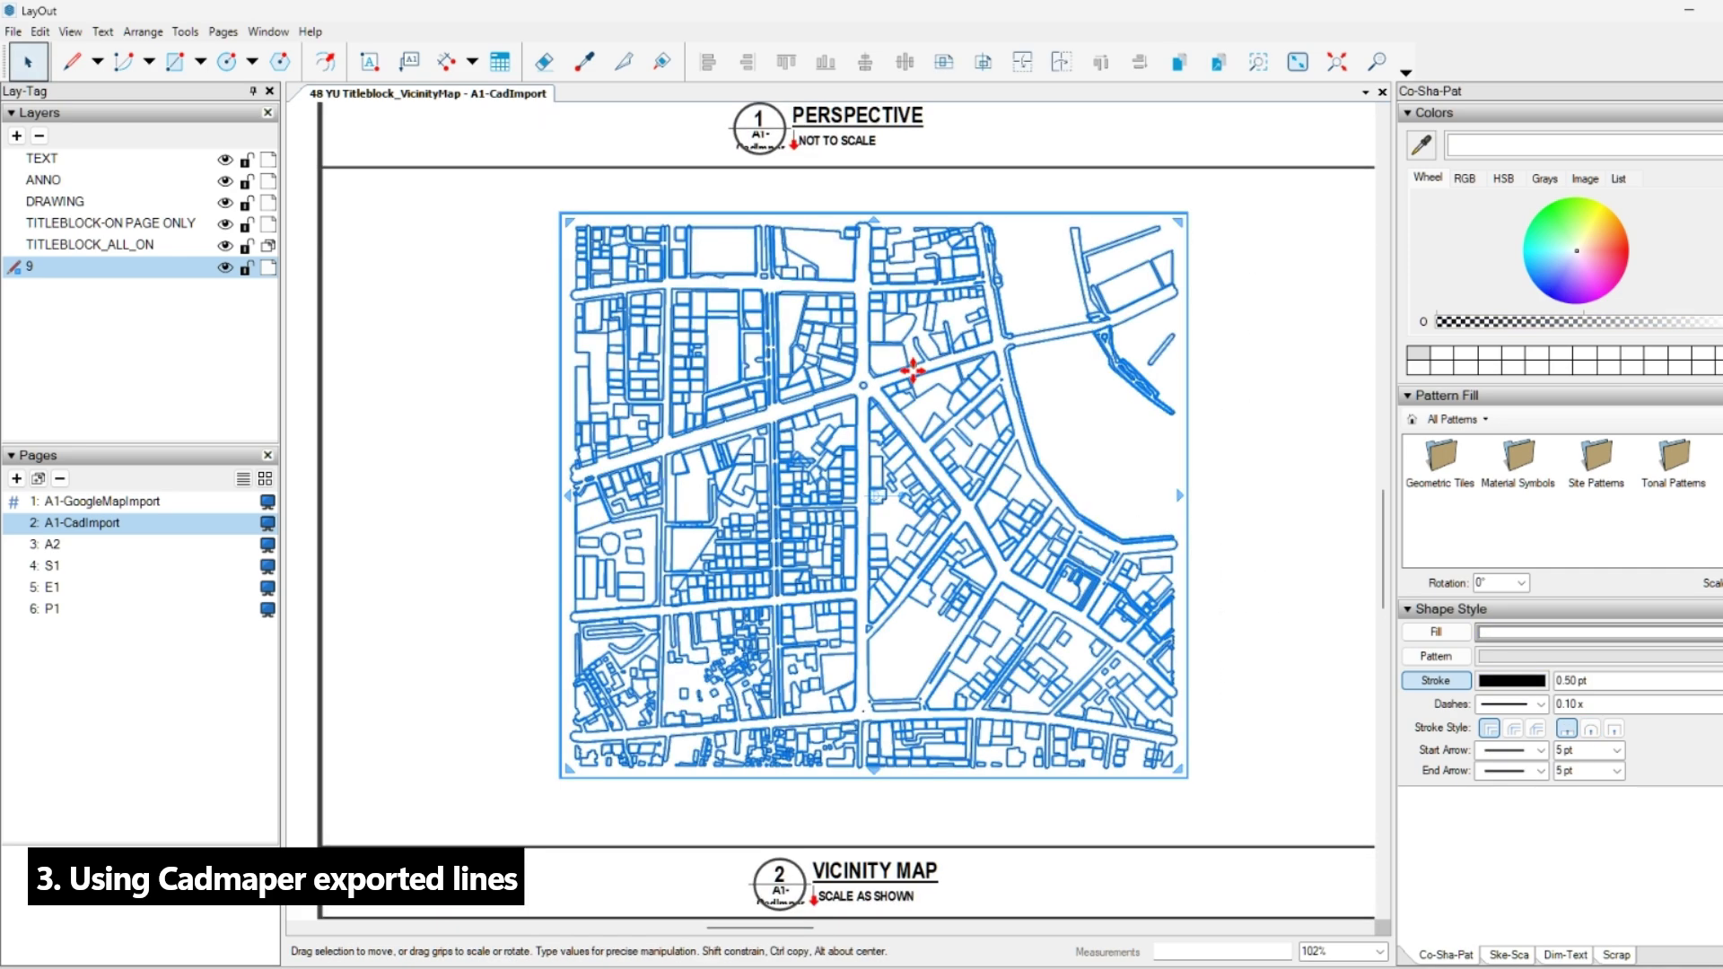
{"action": "left_click", "coordinate": [1111, 405]}
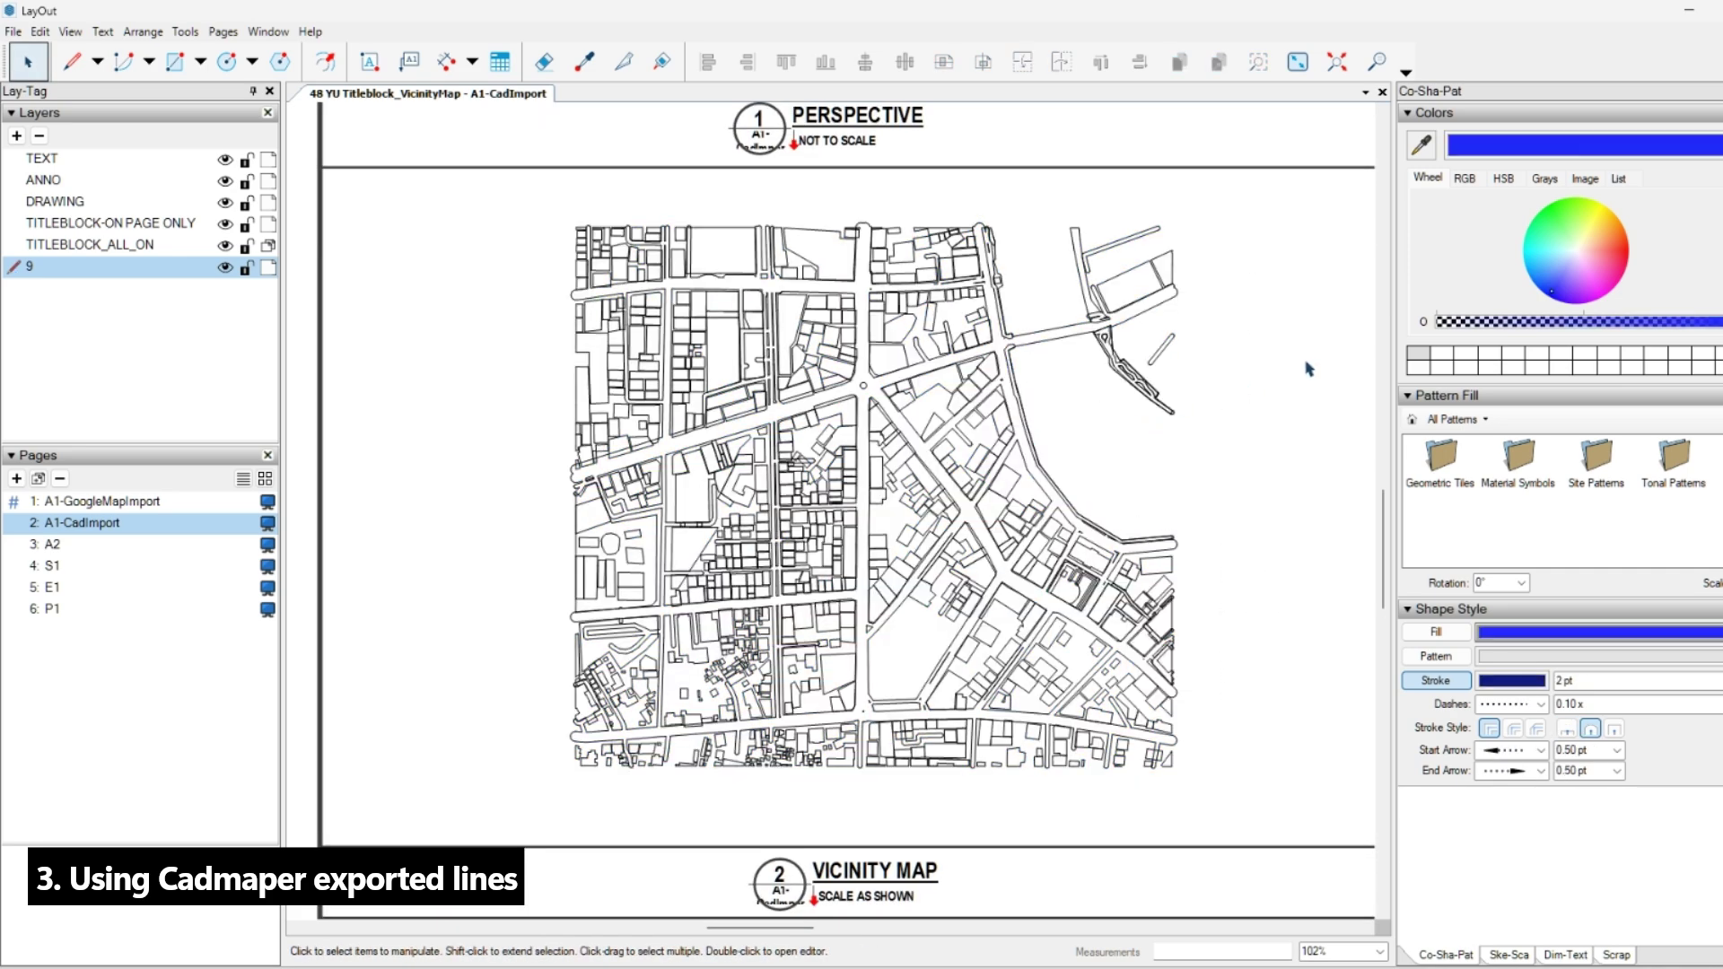
{"action": "left_click", "coordinate": [1617, 955]}
{"action": "scroll", "coordinate": [925, 345], "scroll_direction": "up", "scroll_amount": 2}
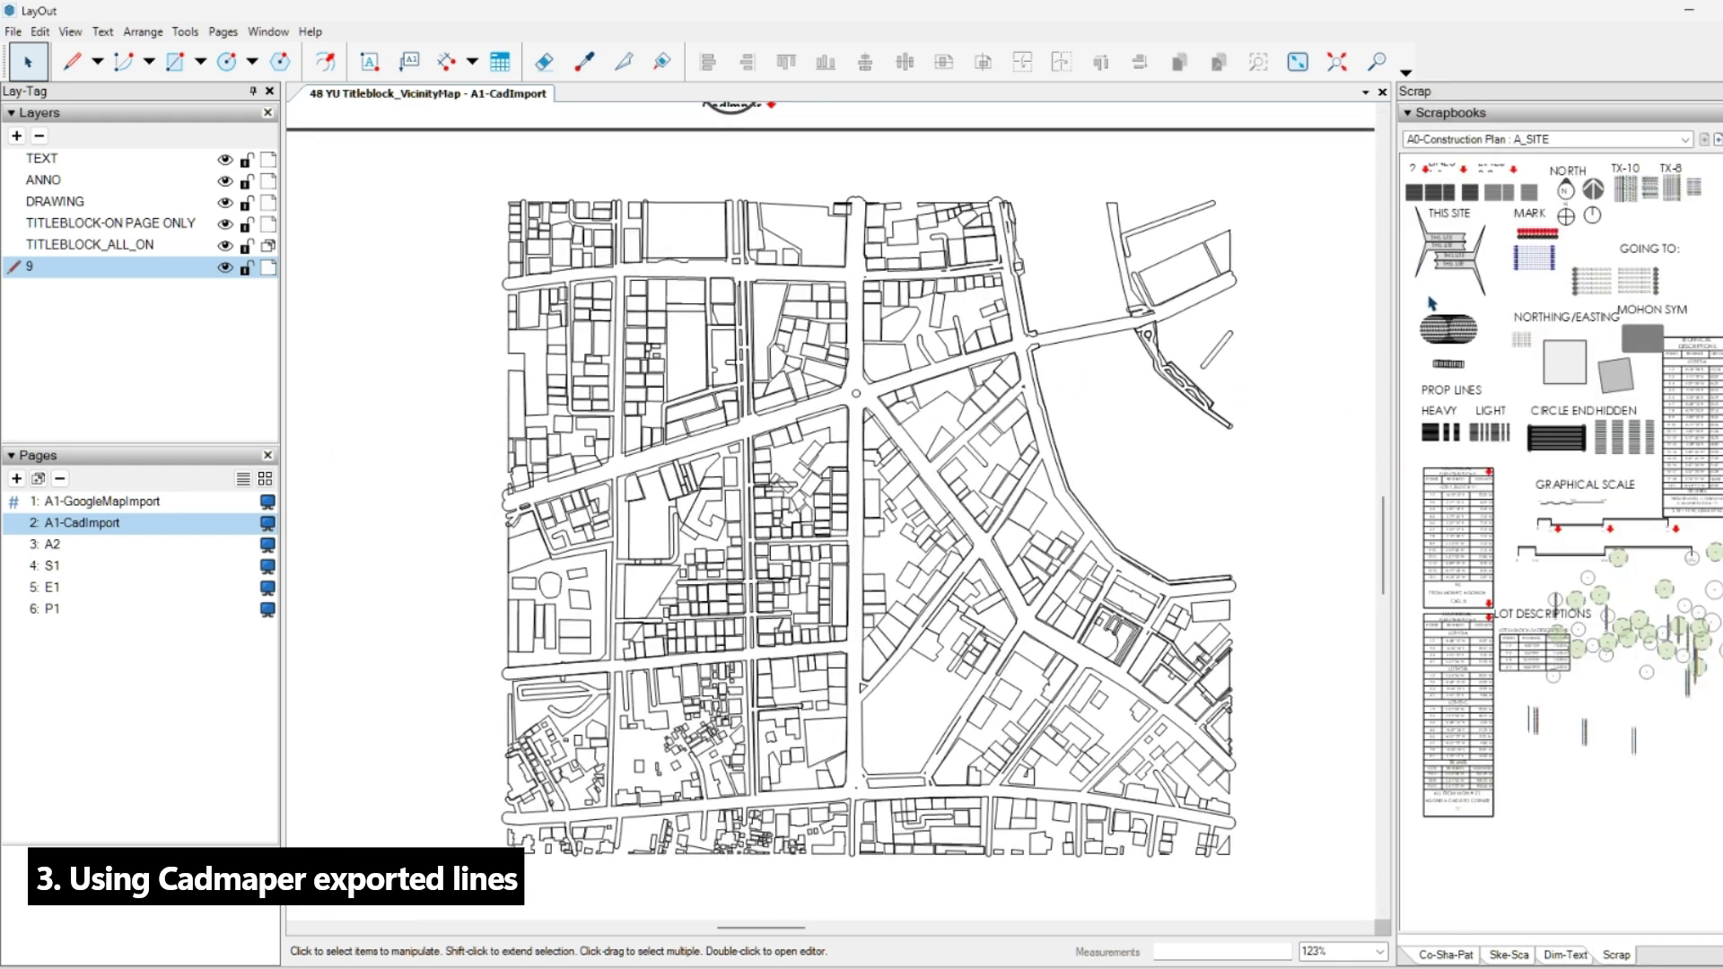
{"action": "left_click", "coordinate": [1439, 336]}
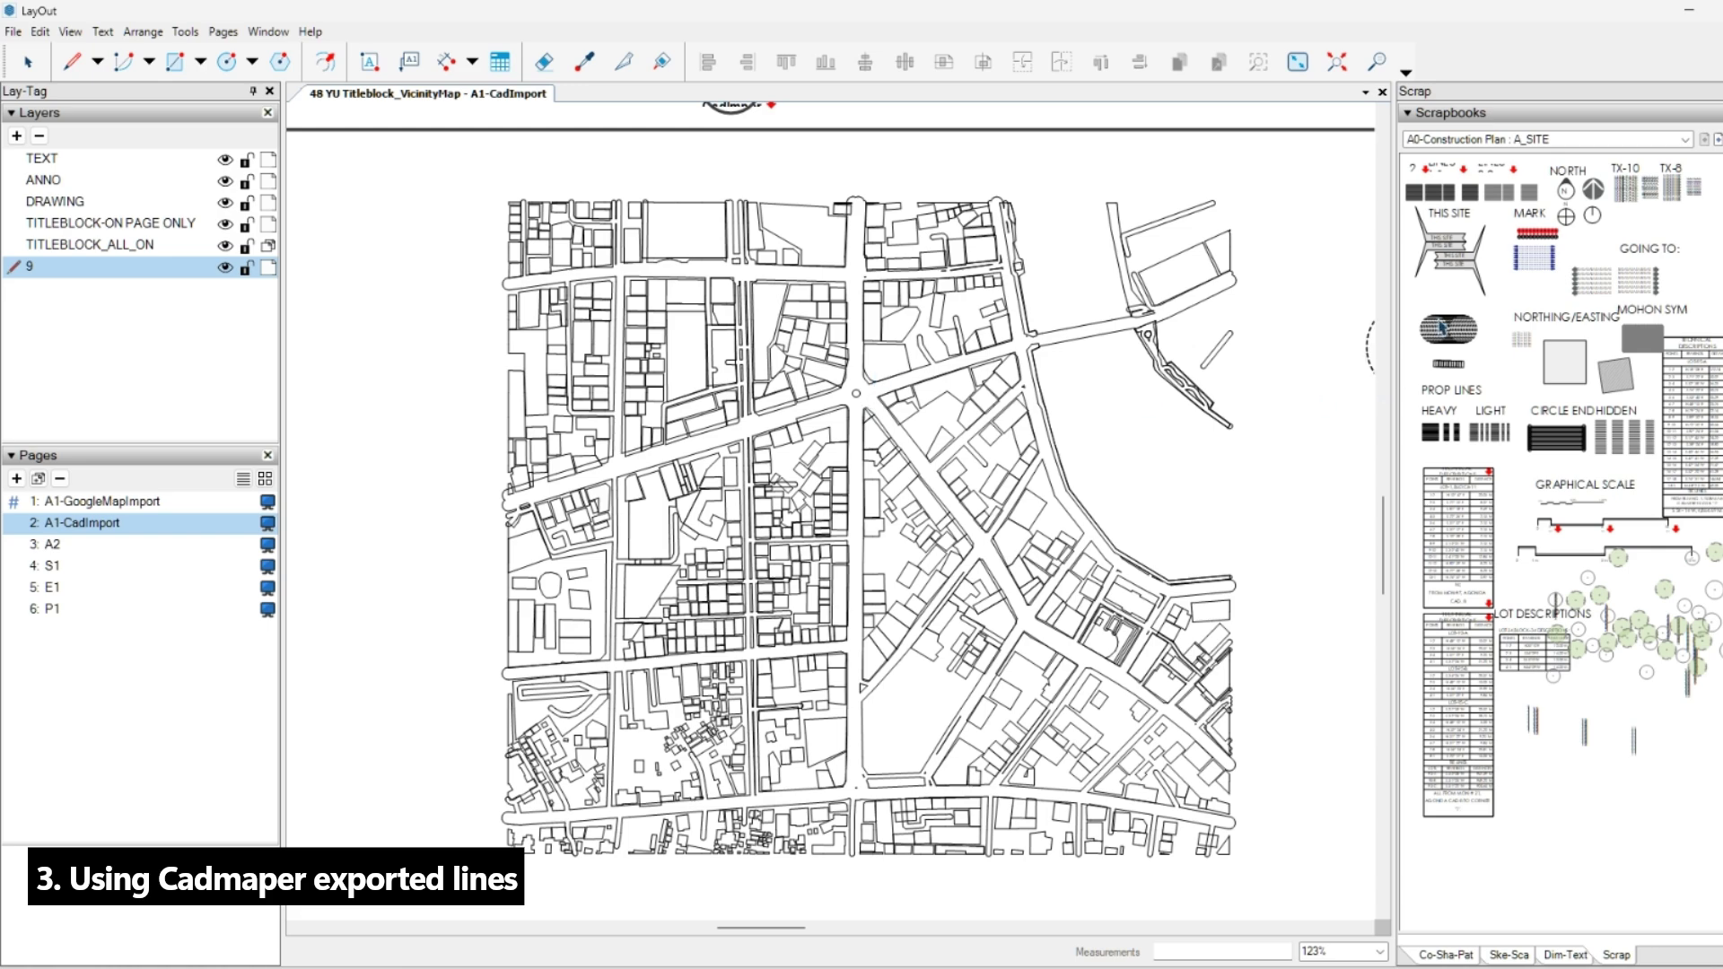
{"action": "scroll", "coordinate": [907, 433], "scroll_direction": "up", "scroll_amount": 1}
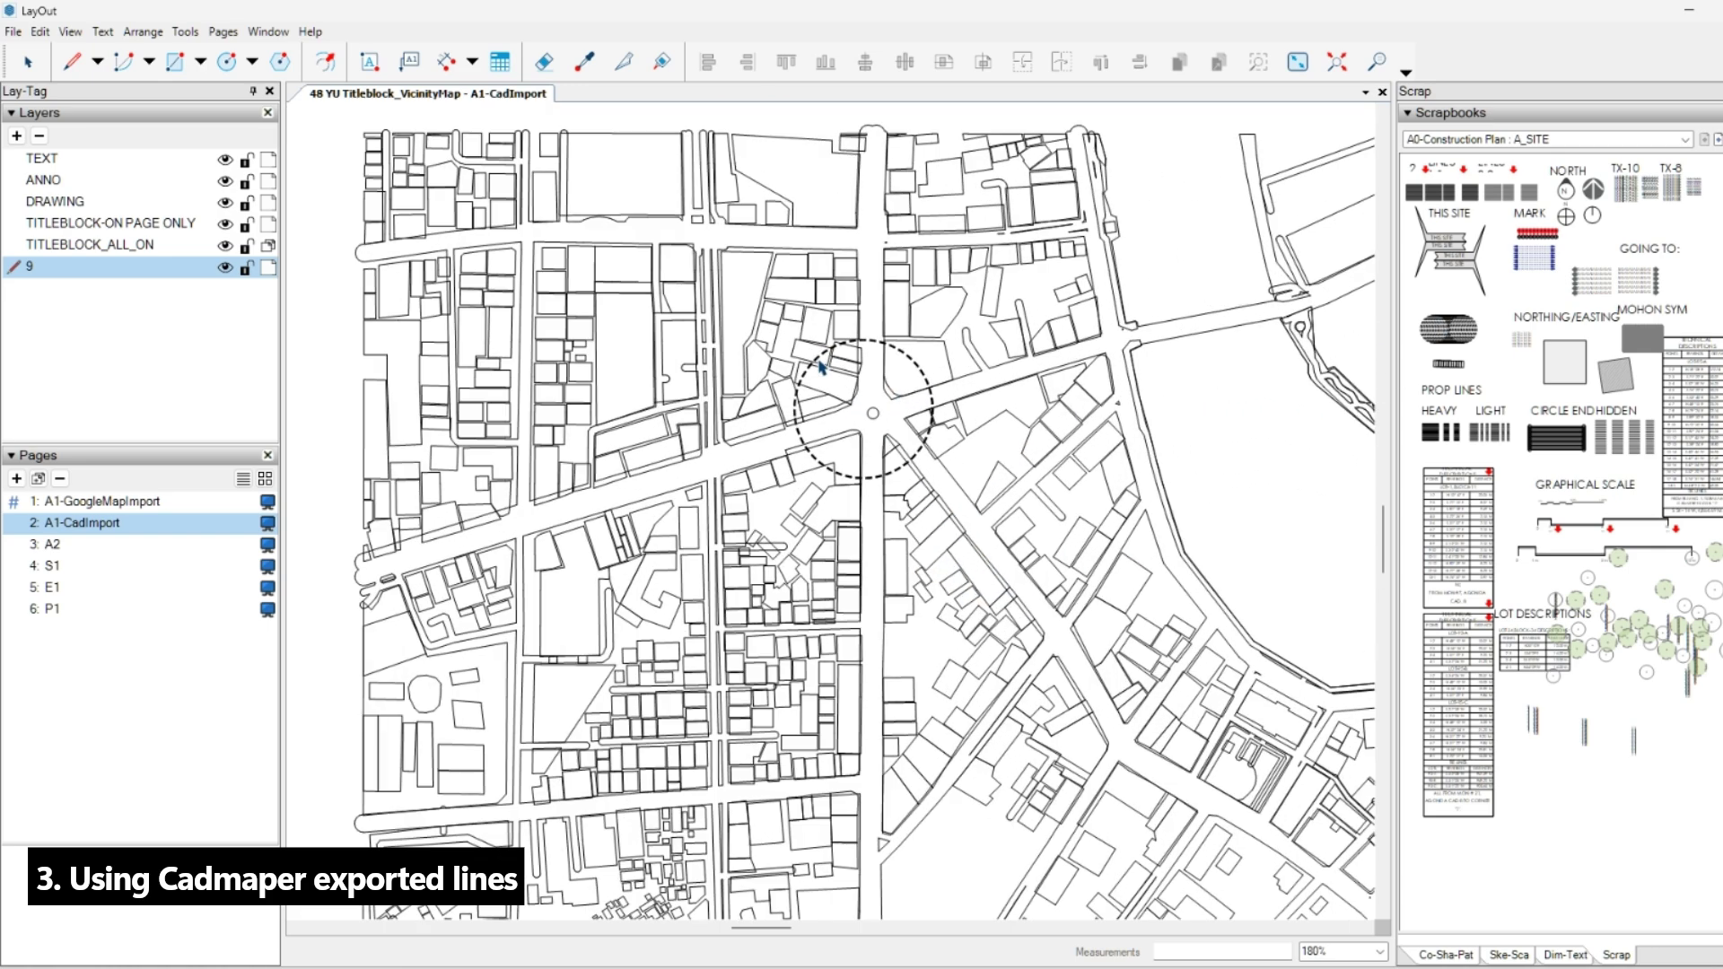
{"action": "scroll", "coordinate": [808, 377], "scroll_direction": "down", "scroll_amount": 2}
{"action": "scroll", "coordinate": [801, 376], "scroll_direction": "down", "scroll_amount": 2}
{"action": "key", "text": "space"}
Change the stroke colour of the imported map's lines from black to light grey.
{"action": "scroll", "coordinate": [938, 368], "scroll_direction": "up", "scroll_amount": 2}
{"action": "left_click", "coordinate": [946, 352]}
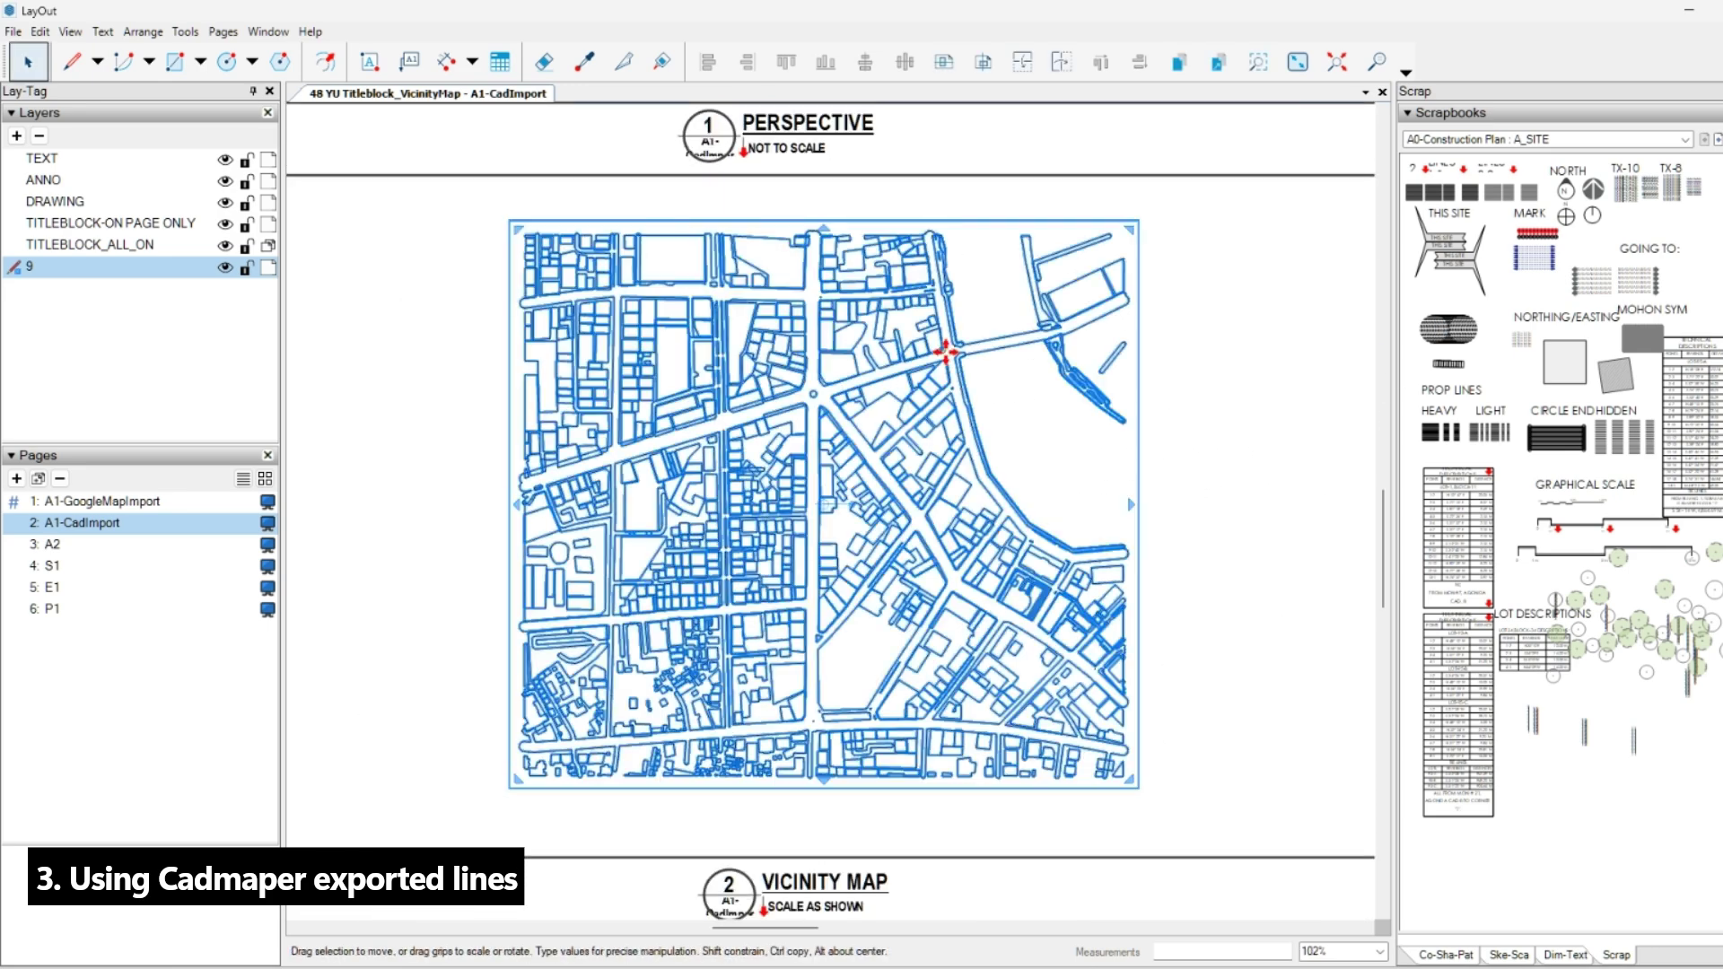
{"action": "left_click", "coordinate": [1466, 959]}
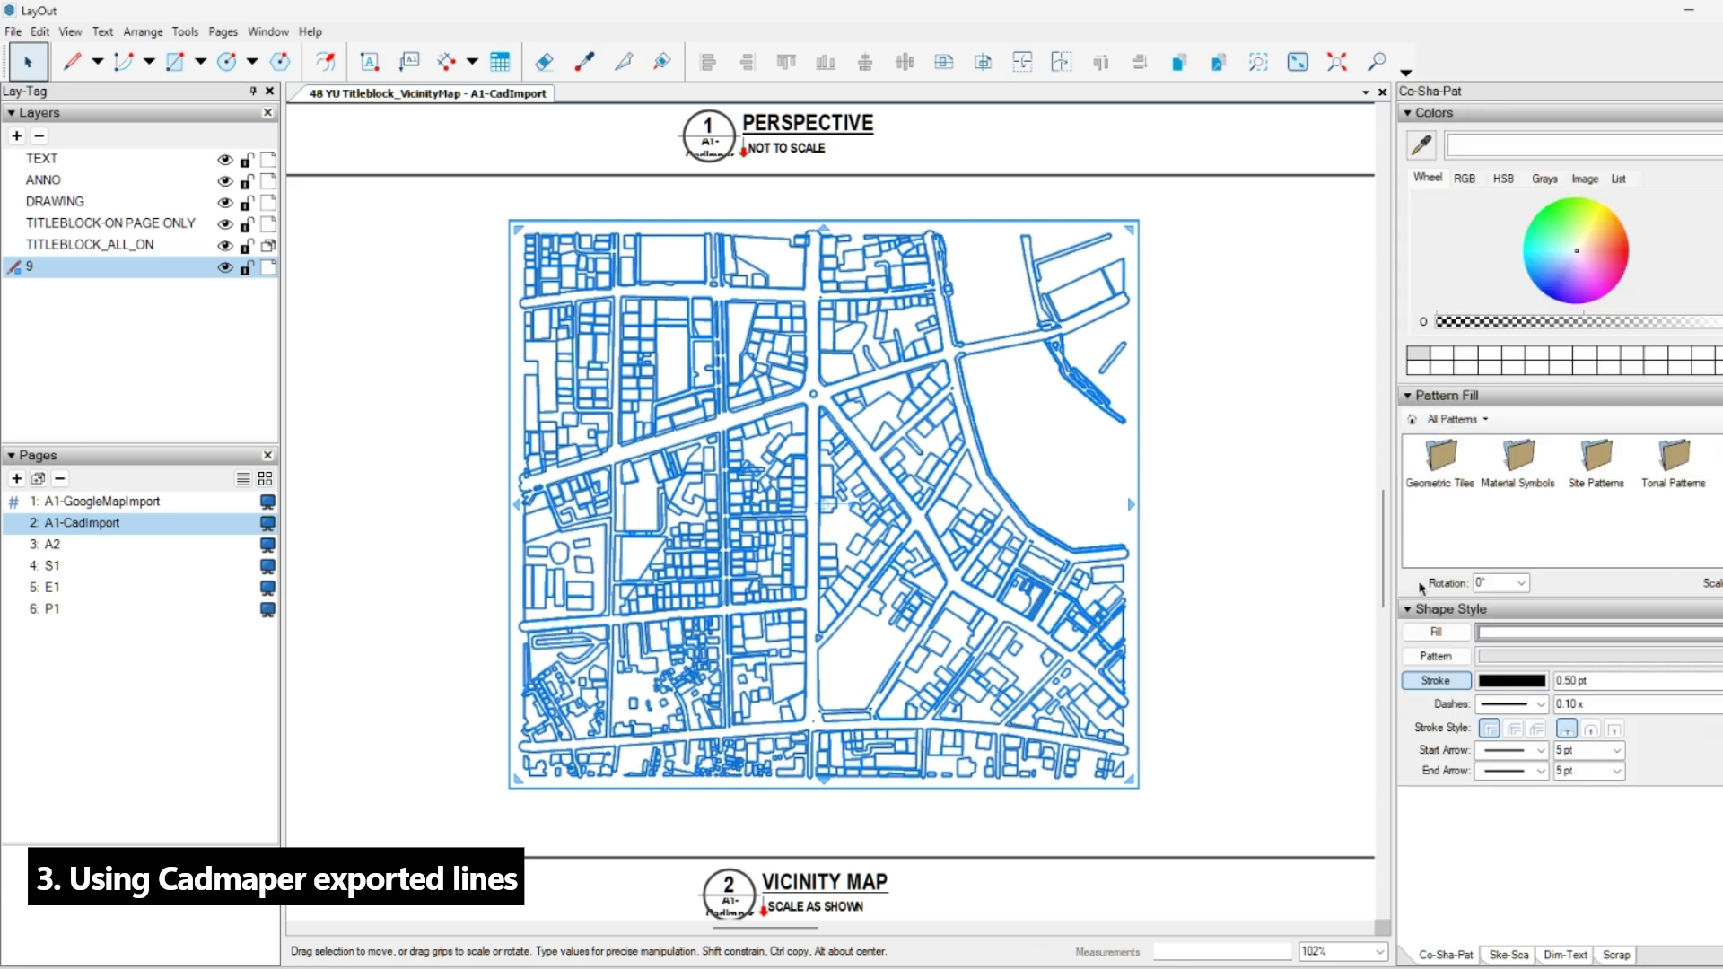
{"action": "left_click", "coordinate": [1506, 684]}
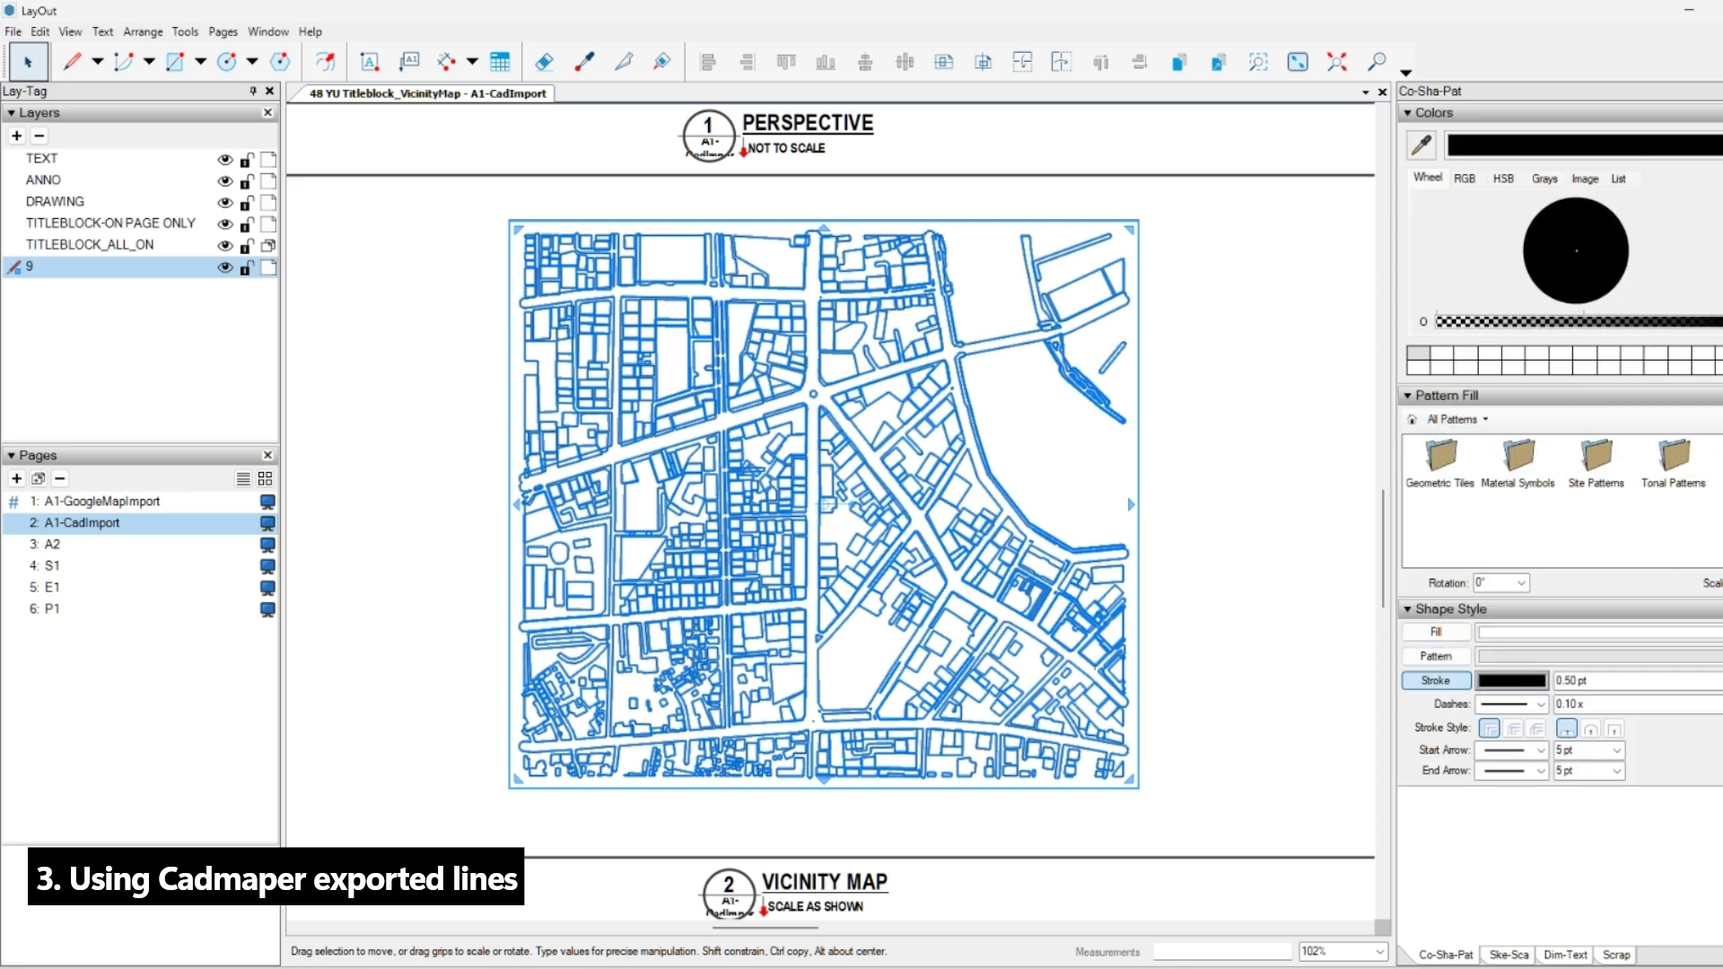
{"action": "left_click", "coordinate": [1299, 539]}
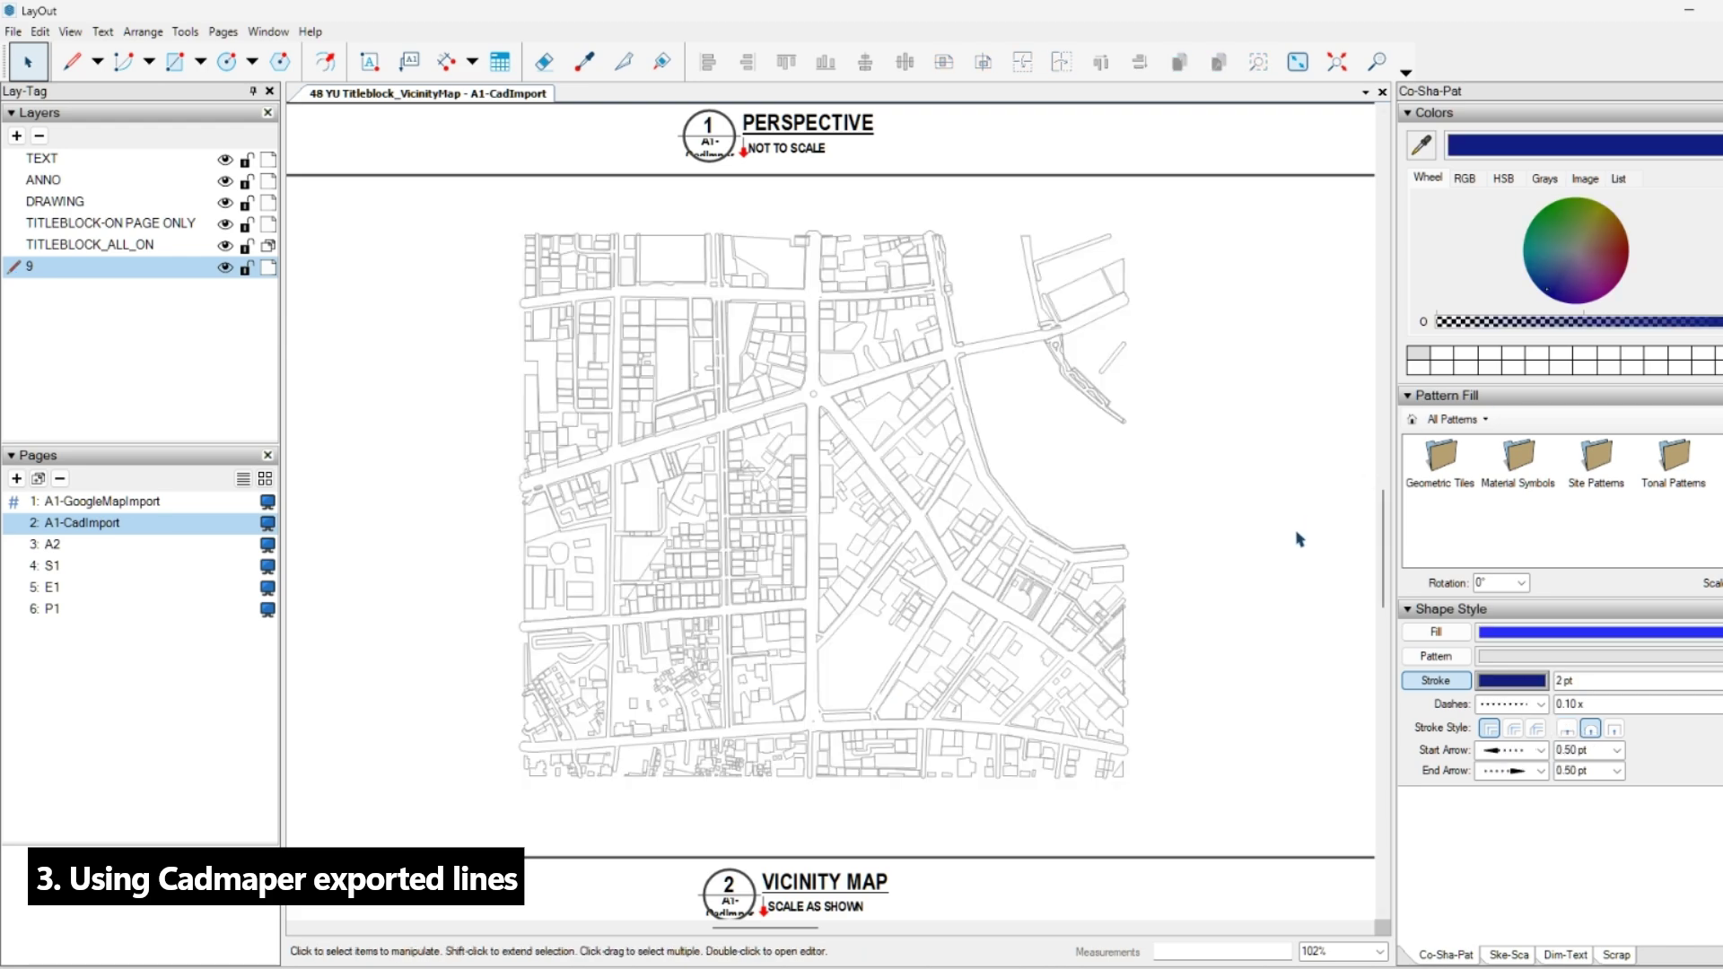
Place the dashed circle symbol from the A_SITE scrapbook over the site block beside the roundabout intersection on the map.
{"action": "scroll", "coordinate": [709, 567], "scroll_direction": "up", "scroll_amount": 3}
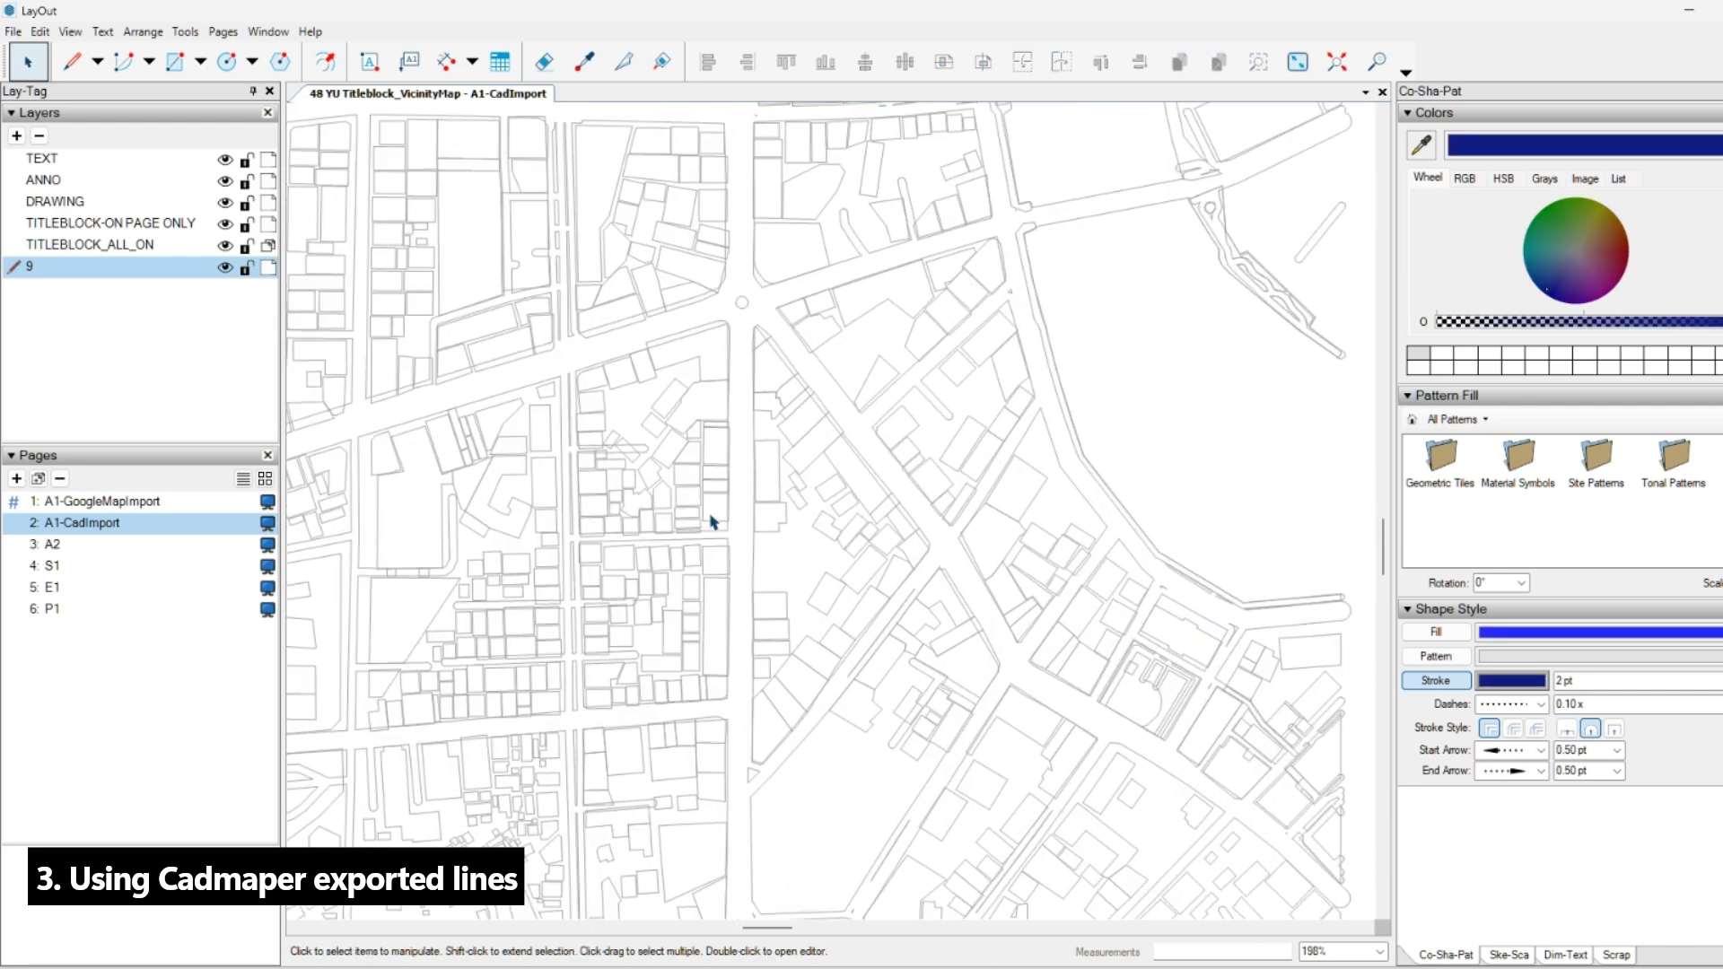
{"action": "scroll", "coordinate": [892, 466], "scroll_direction": "down", "scroll_amount": 2}
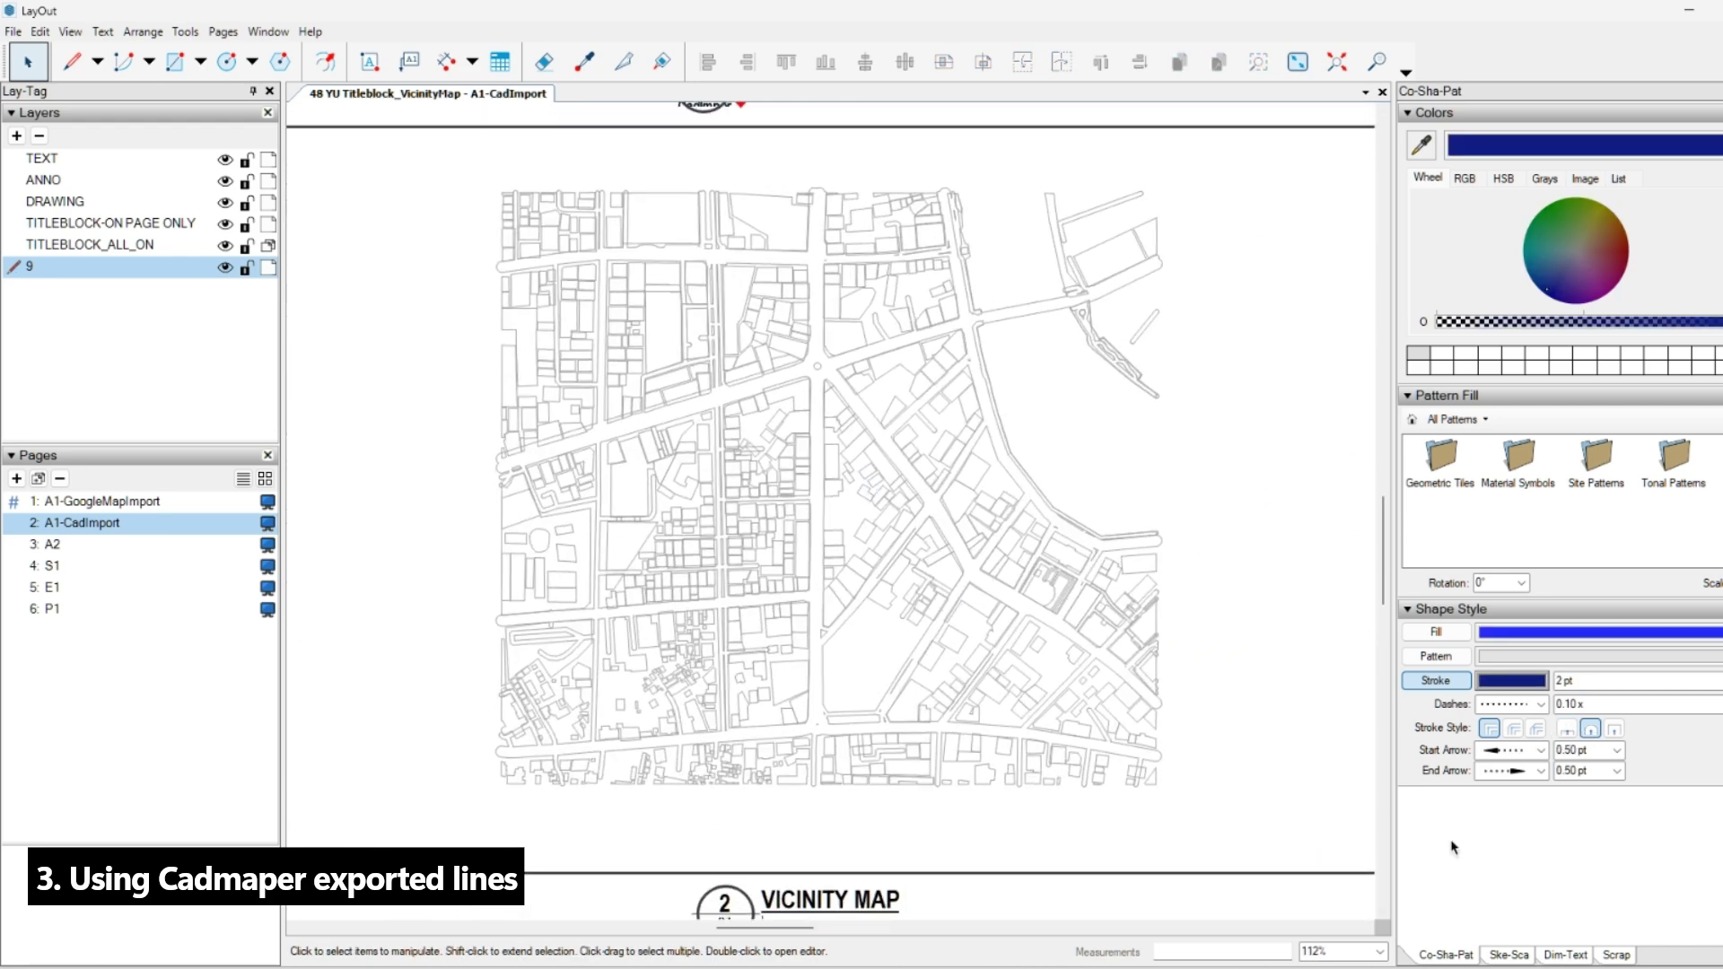
{"action": "left_click", "coordinate": [1615, 955]}
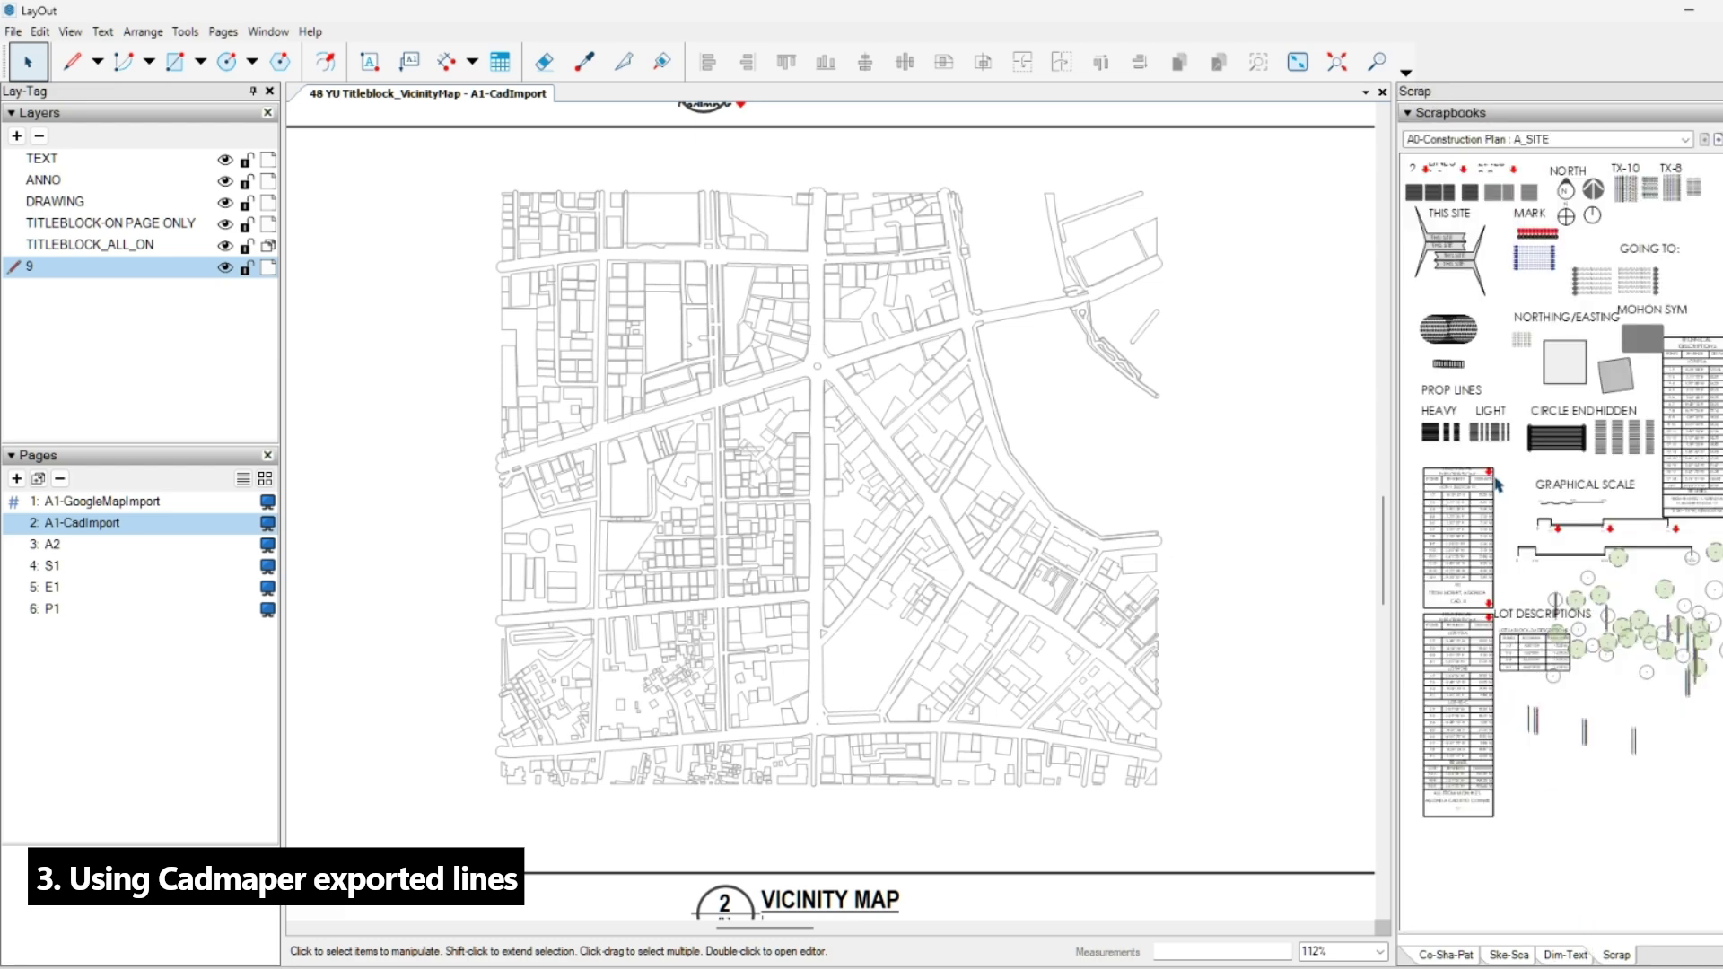
{"action": "left_click", "coordinate": [1458, 330]}
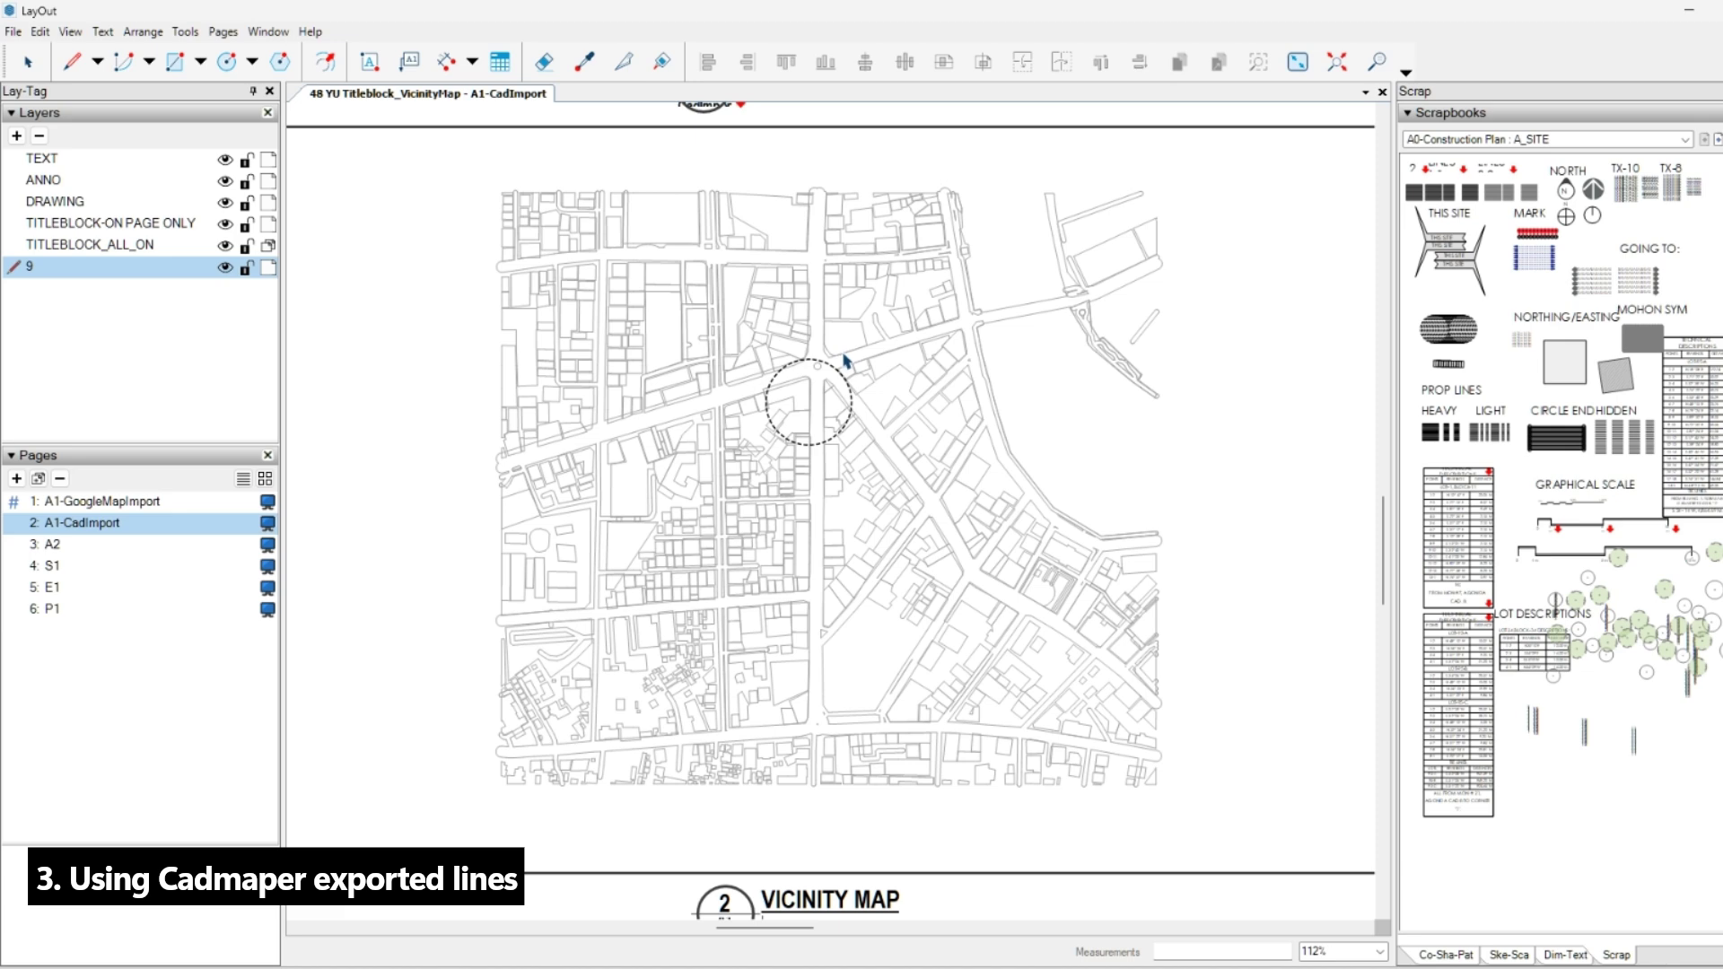
{"action": "middle_click_drag", "start_coordinate": [826, 430], "coordinate": [837, 438]}
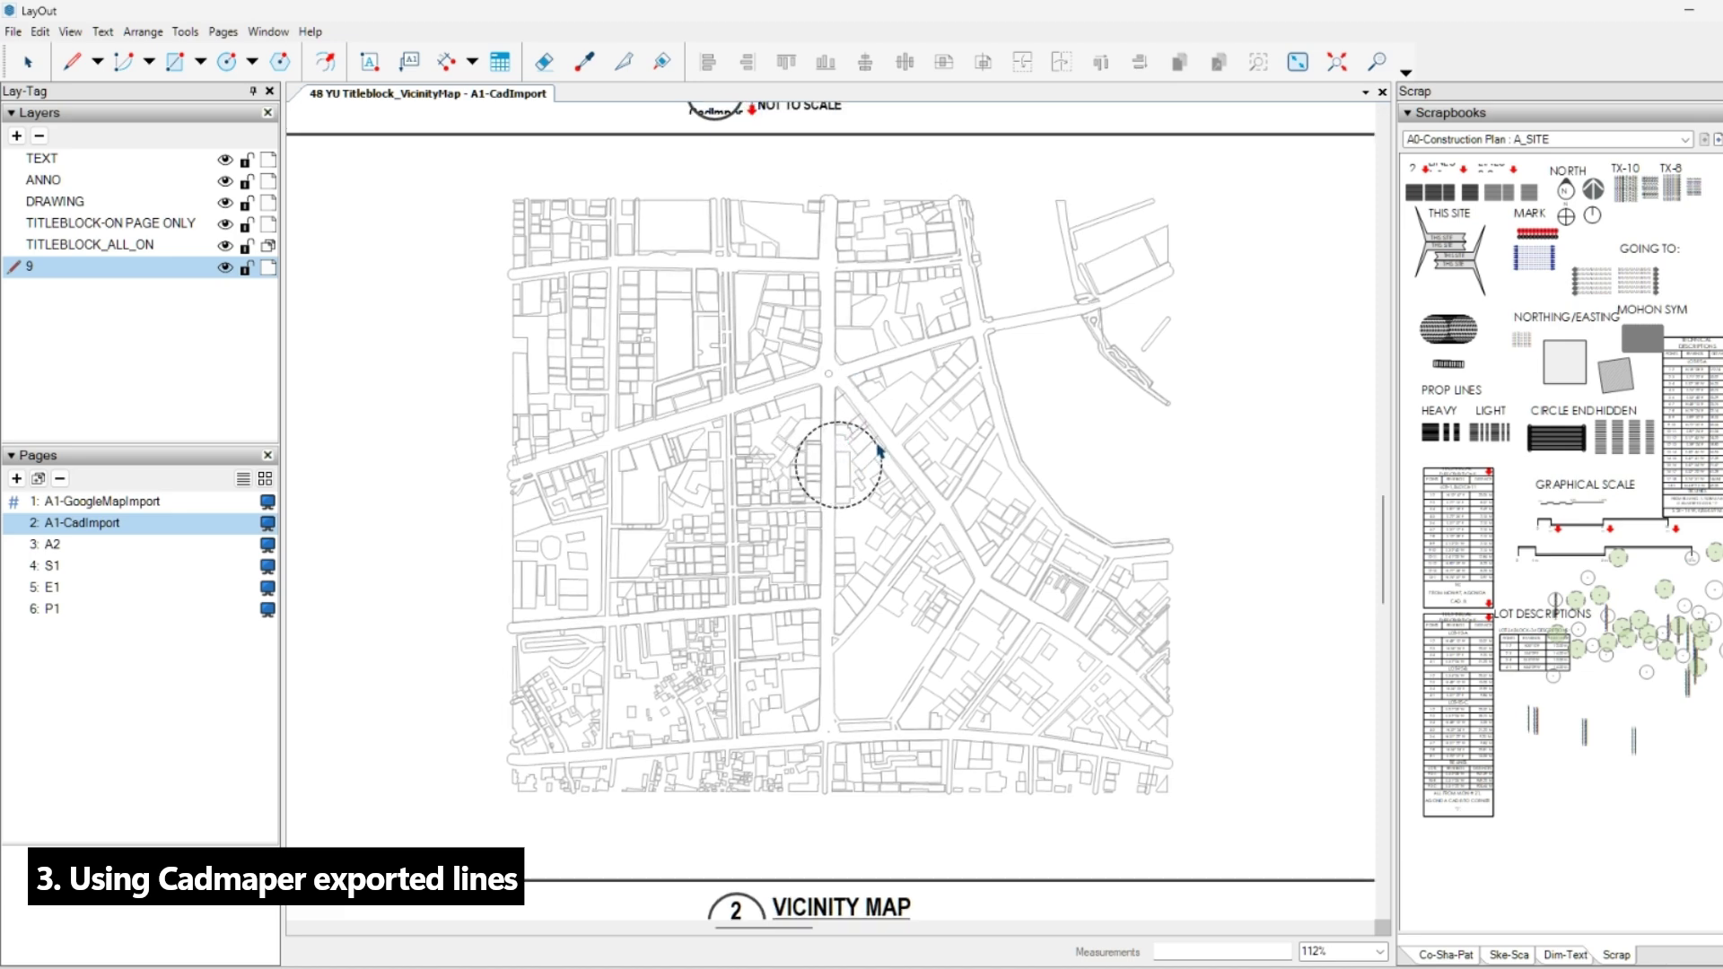
{"action": "scroll", "coordinate": [868, 362], "scroll_direction": "up", "scroll_amount": 4}
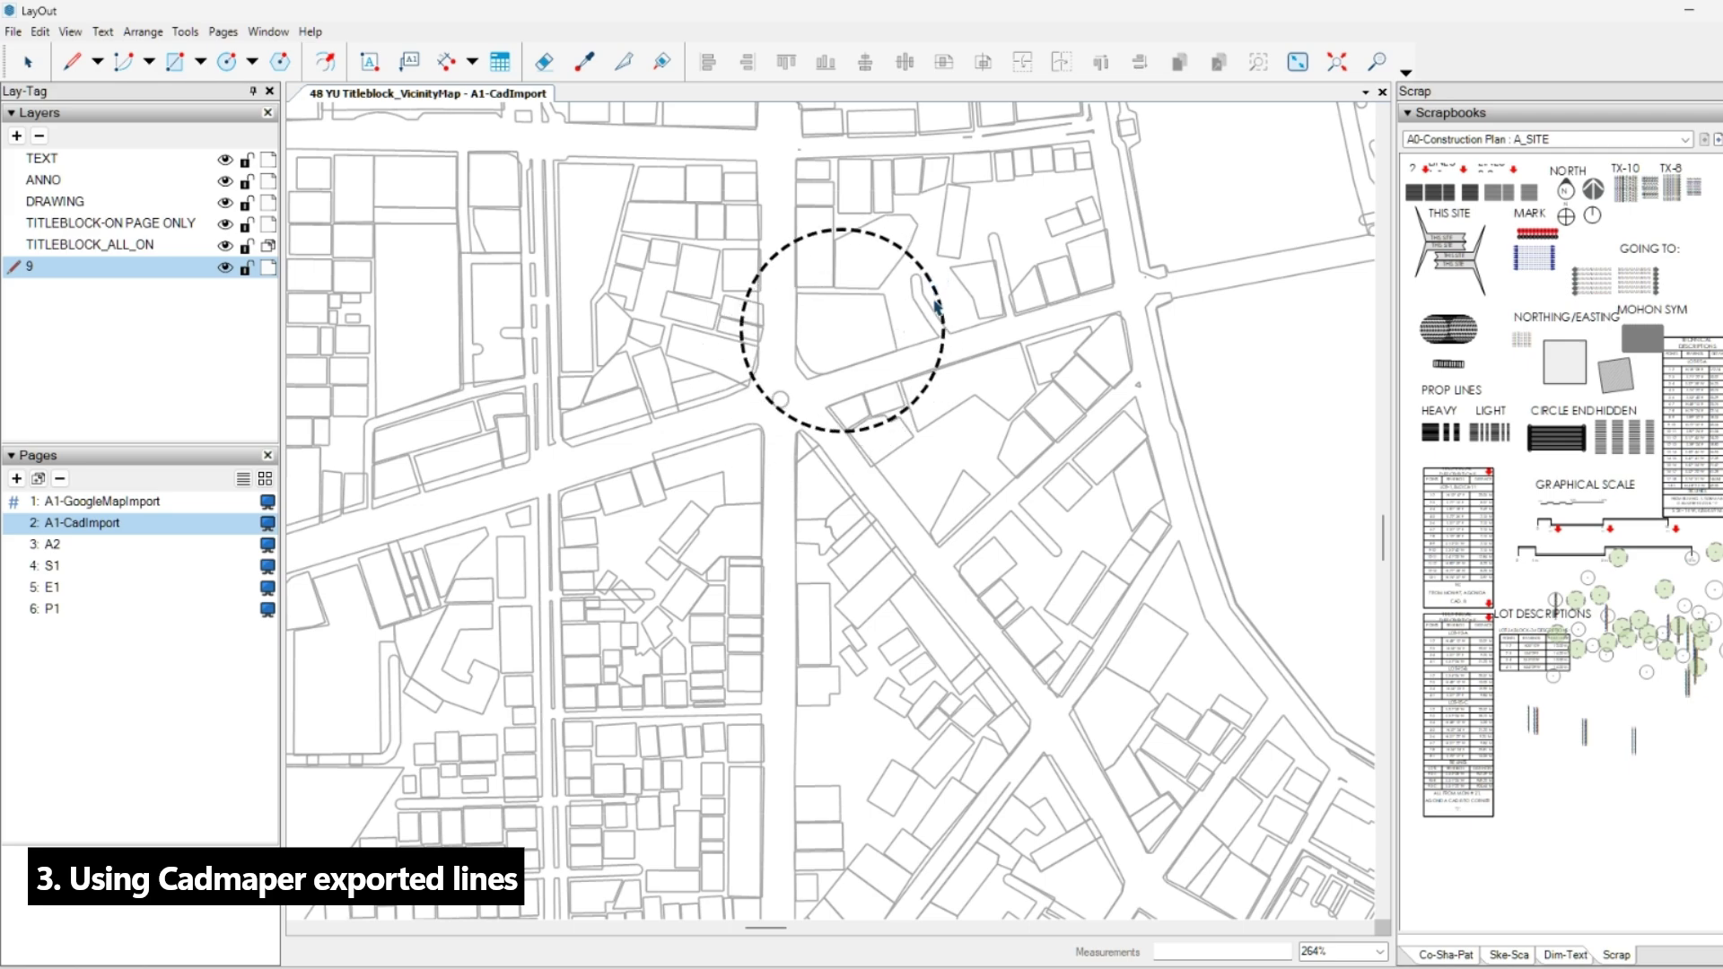
{"action": "left_click", "coordinate": [958, 384]}
{"action": "scroll", "coordinate": [956, 377], "scroll_direction": "down", "scroll_amount": 6}
{"action": "scroll", "coordinate": [956, 377], "scroll_direction": "up", "scroll_amount": 2}
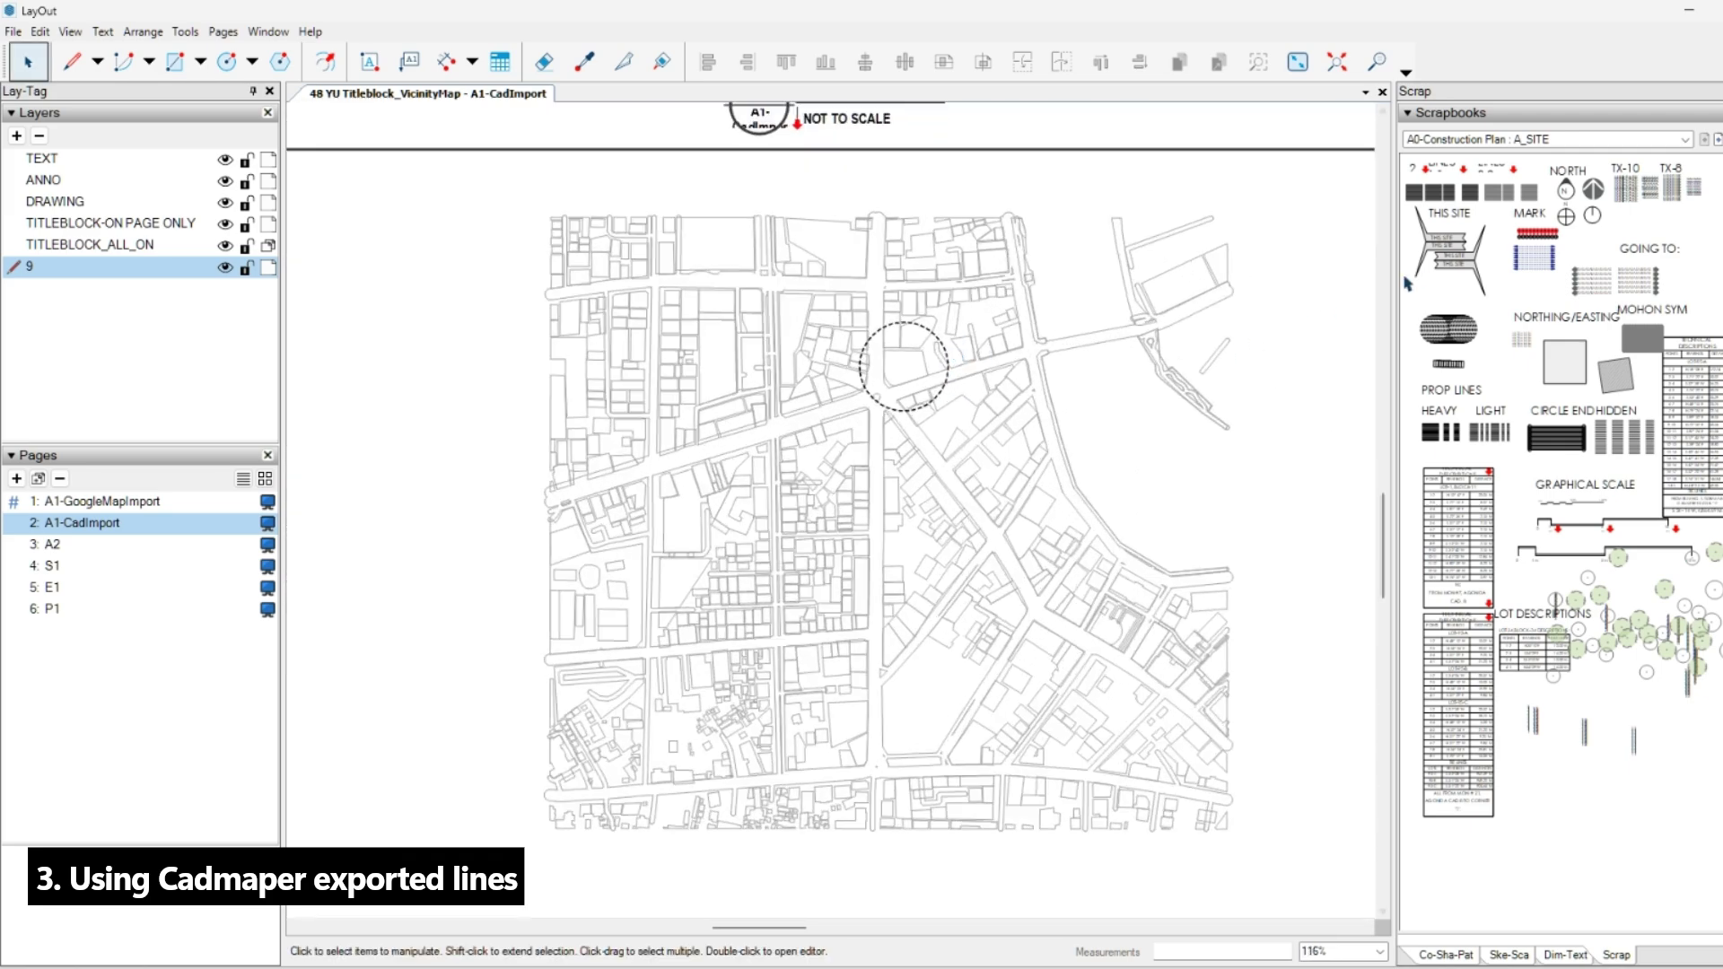
Add the THIS SITE callout pointing into the dashed circle and the N north arrow beside the map's upper-left corner.
{"action": "left_click", "coordinate": [1433, 243]}
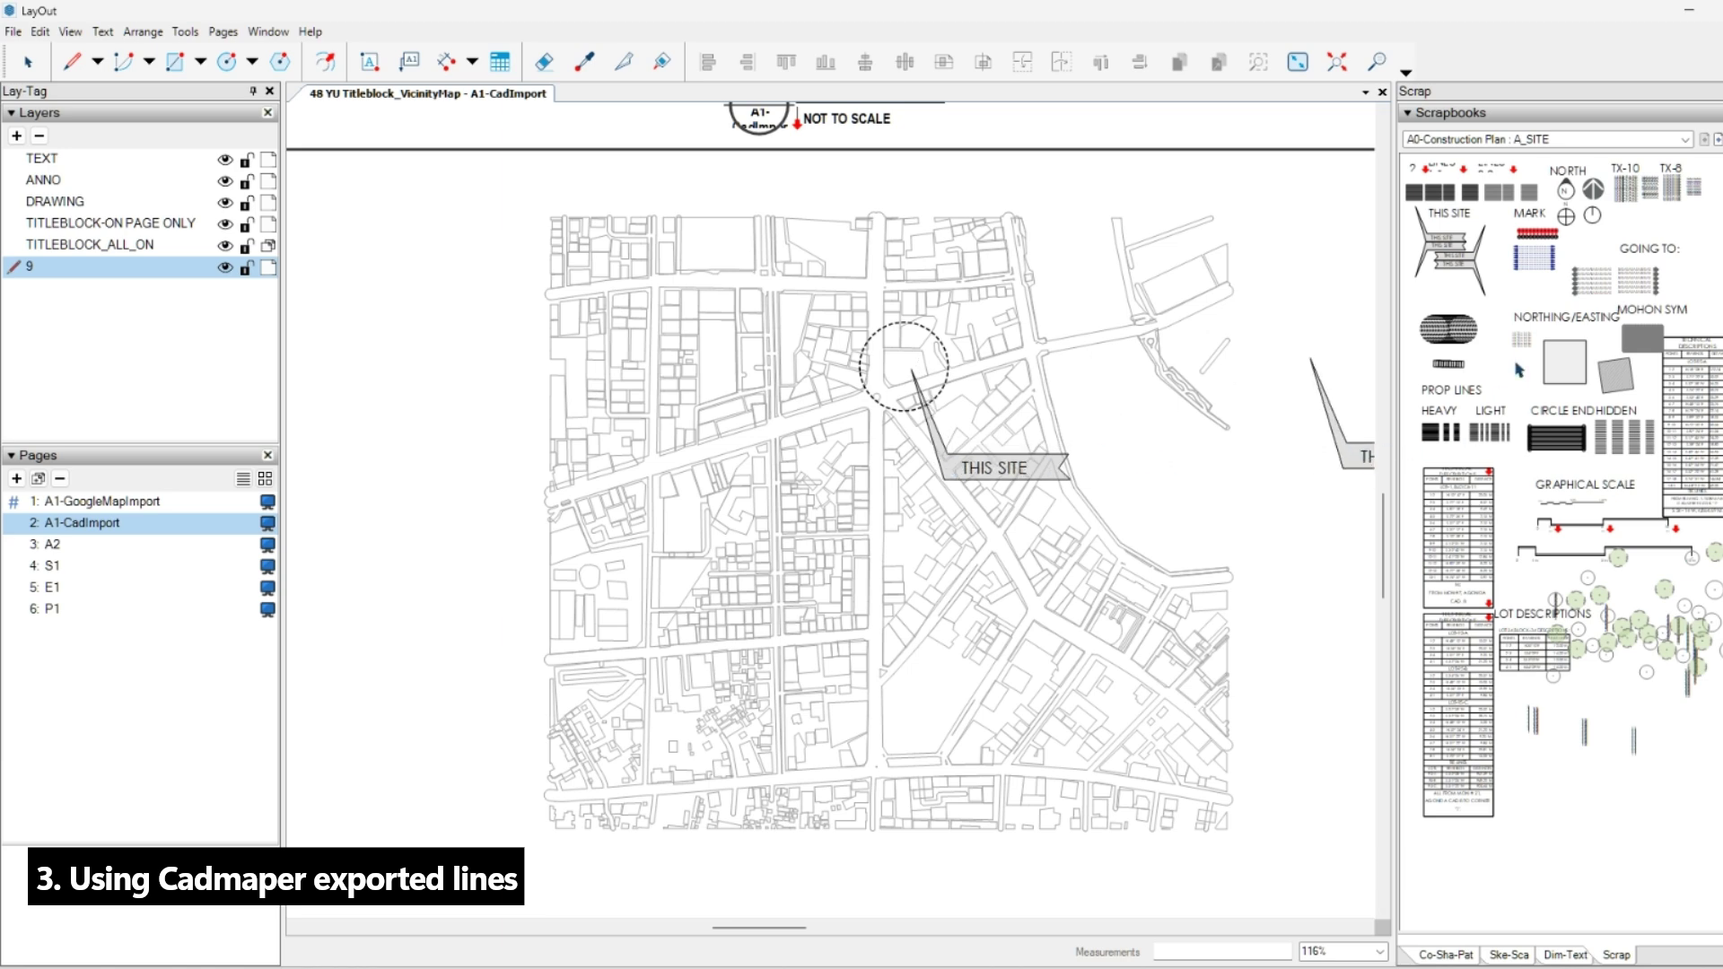
{"action": "key", "text": "space"}
{"action": "left_click", "coordinate": [1567, 195]}
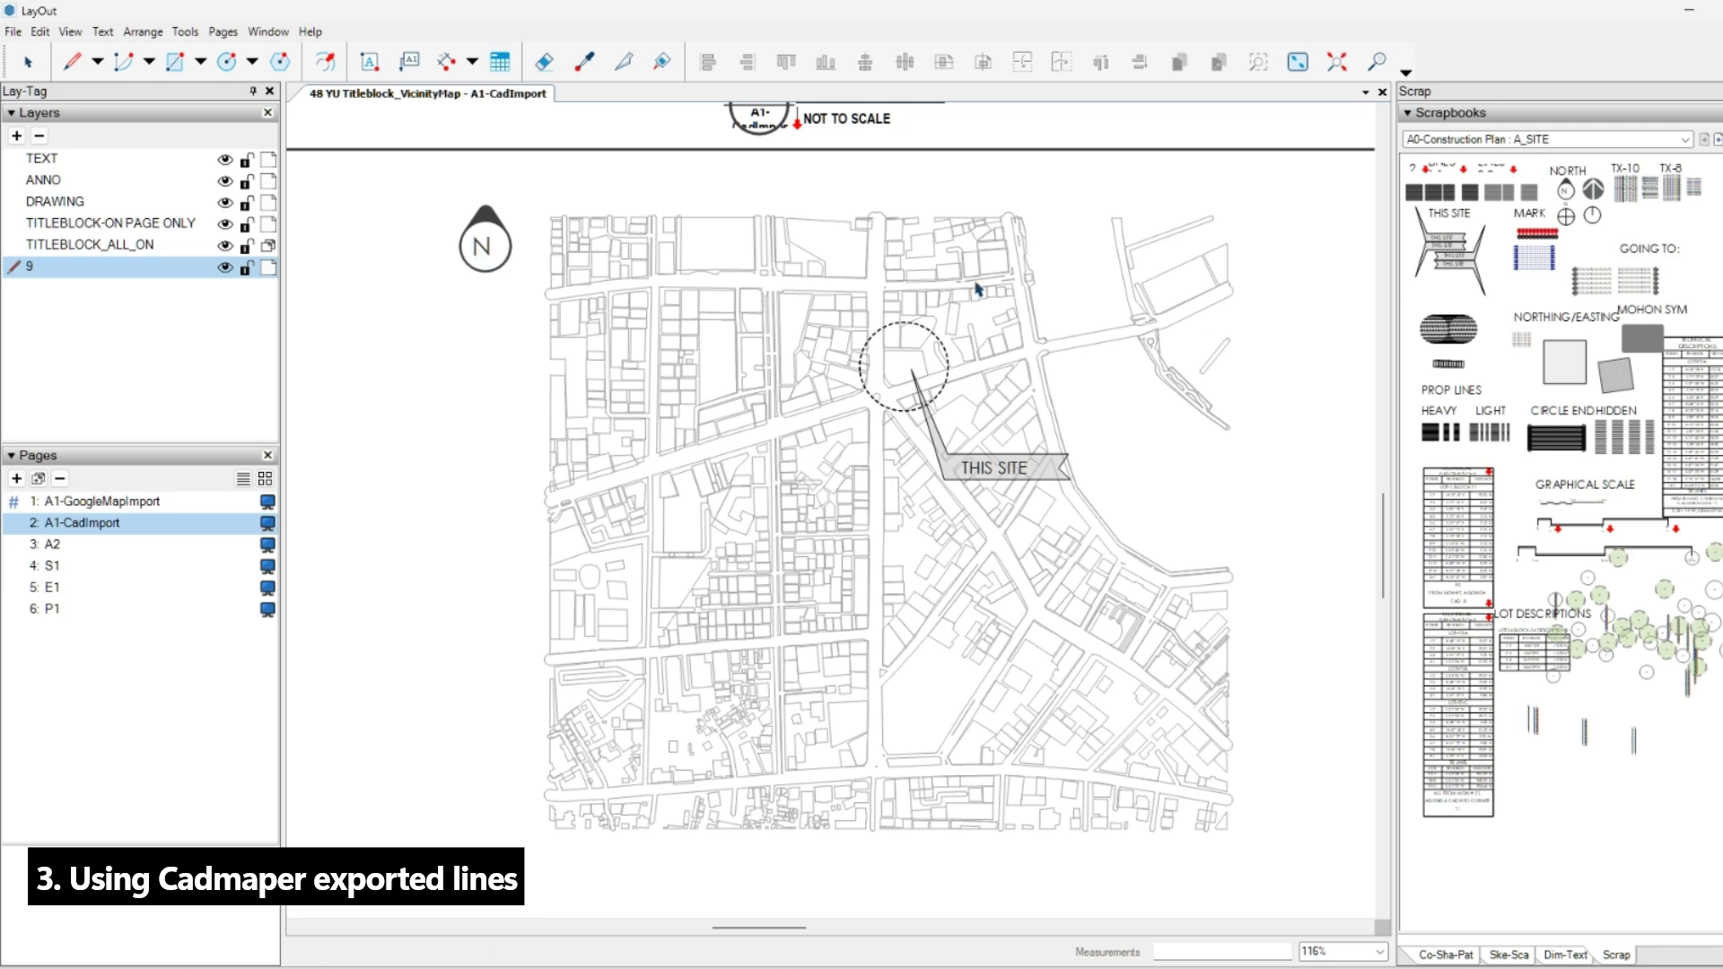
Place the MINI-PARK text label from the scrapbook east of the dashed circle and rotate it parallel to the adjoining road.
{"action": "left_click", "coordinate": [1620, 194]}
{"action": "scroll", "coordinate": [951, 381], "scroll_direction": "up", "scroll_amount": 3}
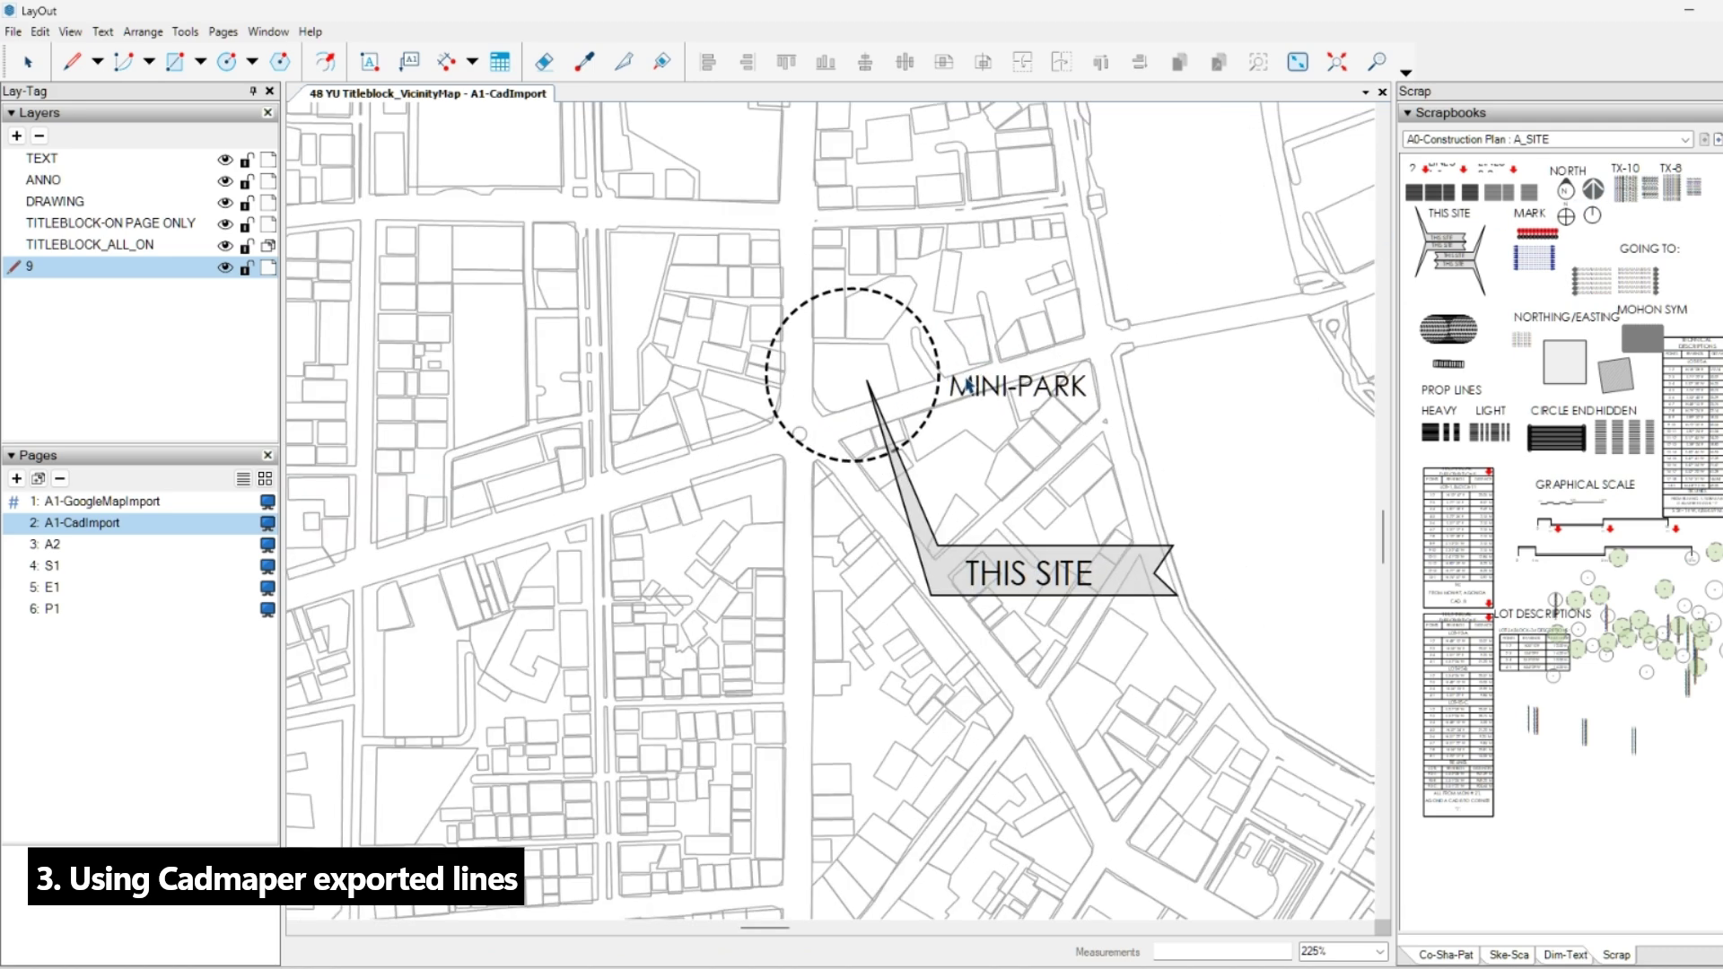
{"action": "left_click", "coordinate": [995, 392]}
{"action": "scroll", "coordinate": [1010, 390], "scroll_direction": "up", "scroll_amount": 1}
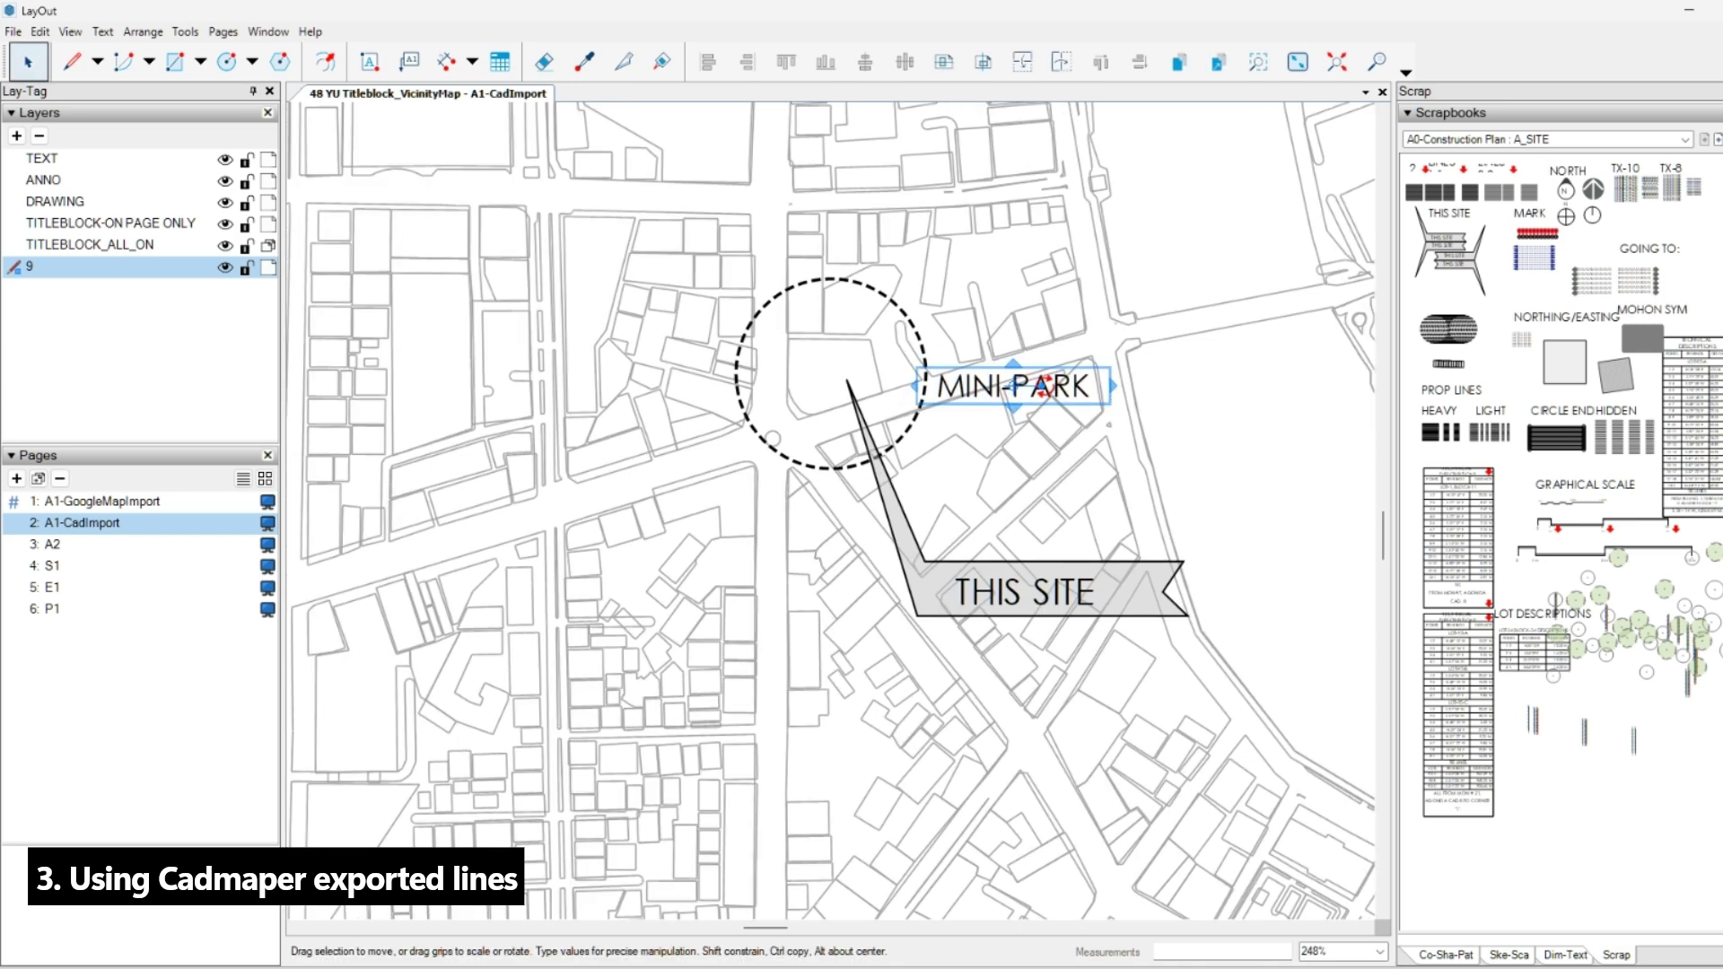
{"action": "left_click_drag", "start_coordinate": [1113, 386], "coordinate": [1236, 337]}
{"action": "scroll", "coordinate": [1050, 375], "scroll_direction": "up", "scroll_amount": 1}
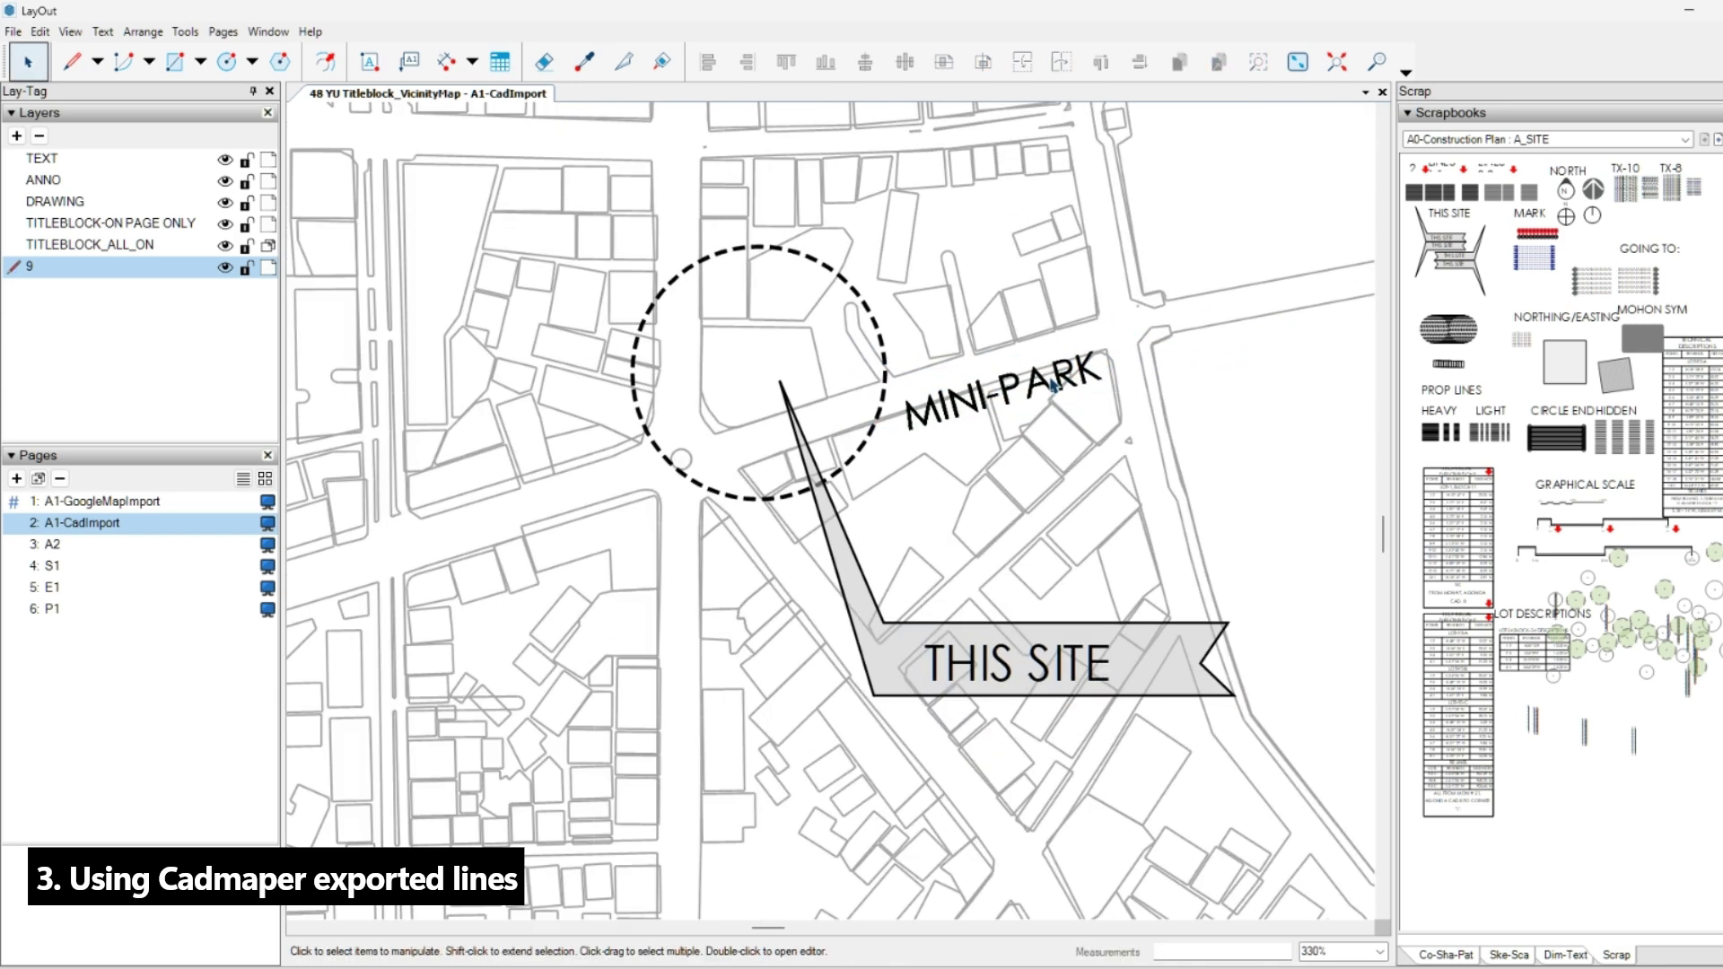
Change the text of the rotated MINI-PARK label to ROAD NAME.
{"action": "double_click", "coordinate": [1048, 377]}
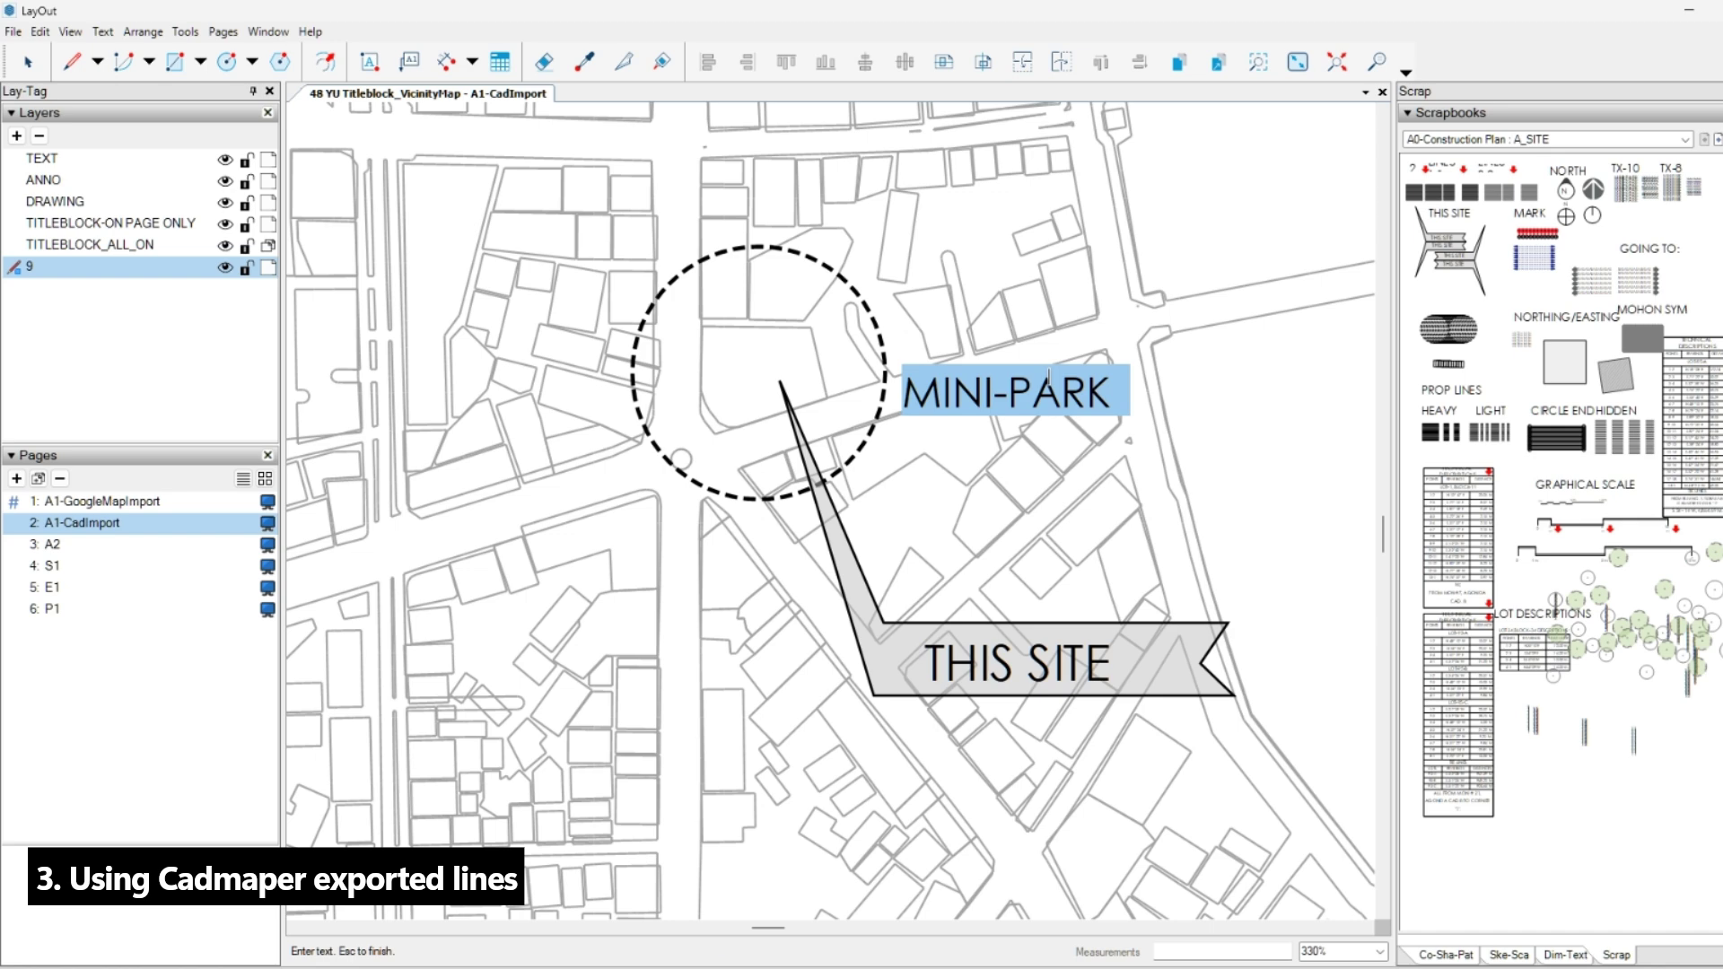
{"action": "type", "text": "con"}
{"action": "key", "text": "BackSpace"}
{"action": "key", "text": "BackSpace"}
{"action": "key", "text": "BackSpace"}
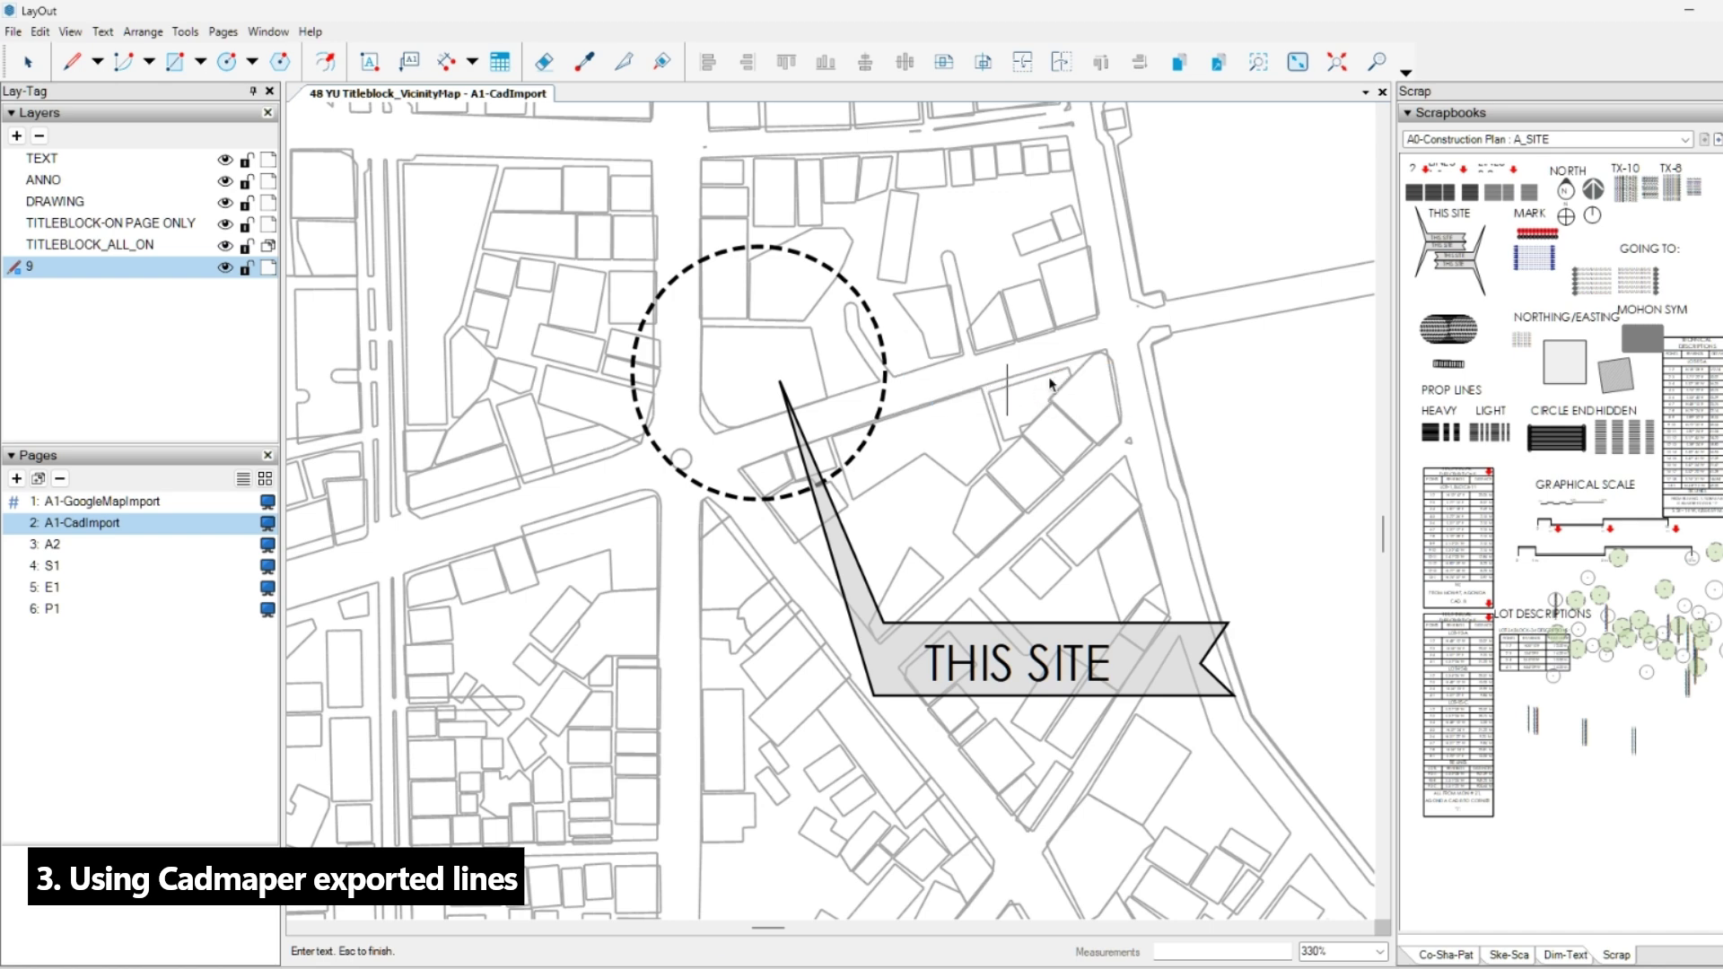
{"action": "type", "text": "CONS"}
{"action": "key", "text": "BackSpace"}
{"action": "key", "text": "BackSpace"}
{"action": "key", "text": "BackSpace"}
{"action": "key", "text": "BackSpace"}
{"action": "type", "text": "ROAD"}
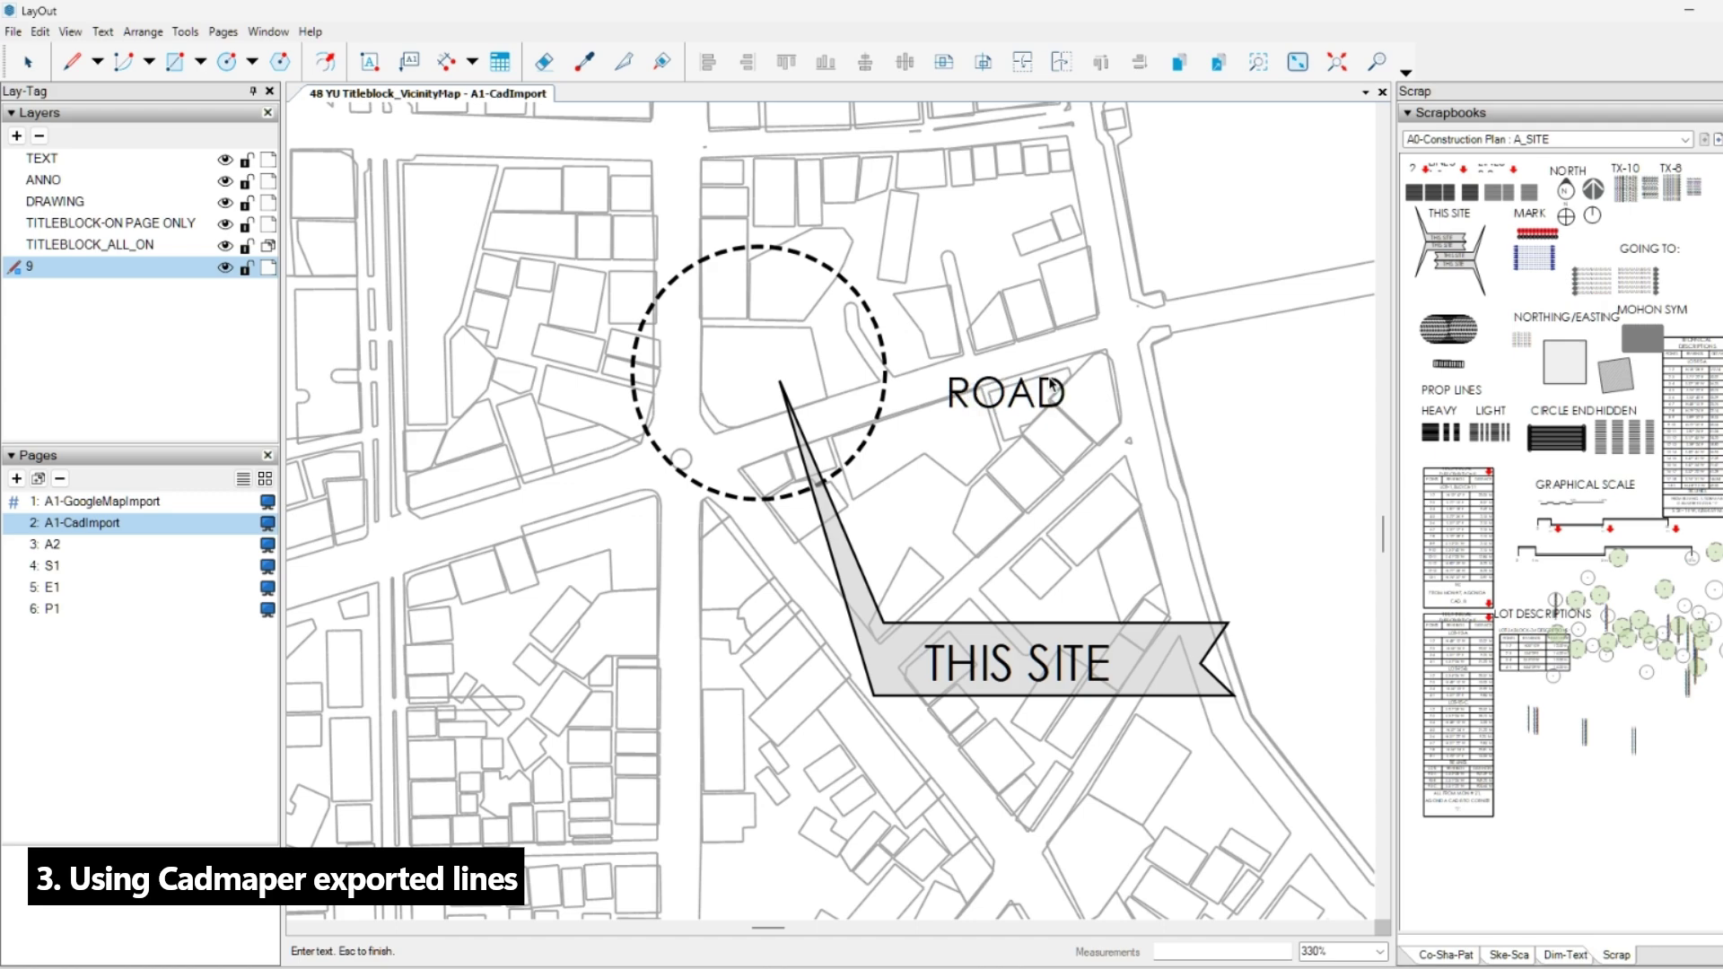
{"action": "type", "text": " NAMES"}
{"action": "key", "text": "BackSpace"}
{"action": "left_click", "coordinate": [1072, 477]}
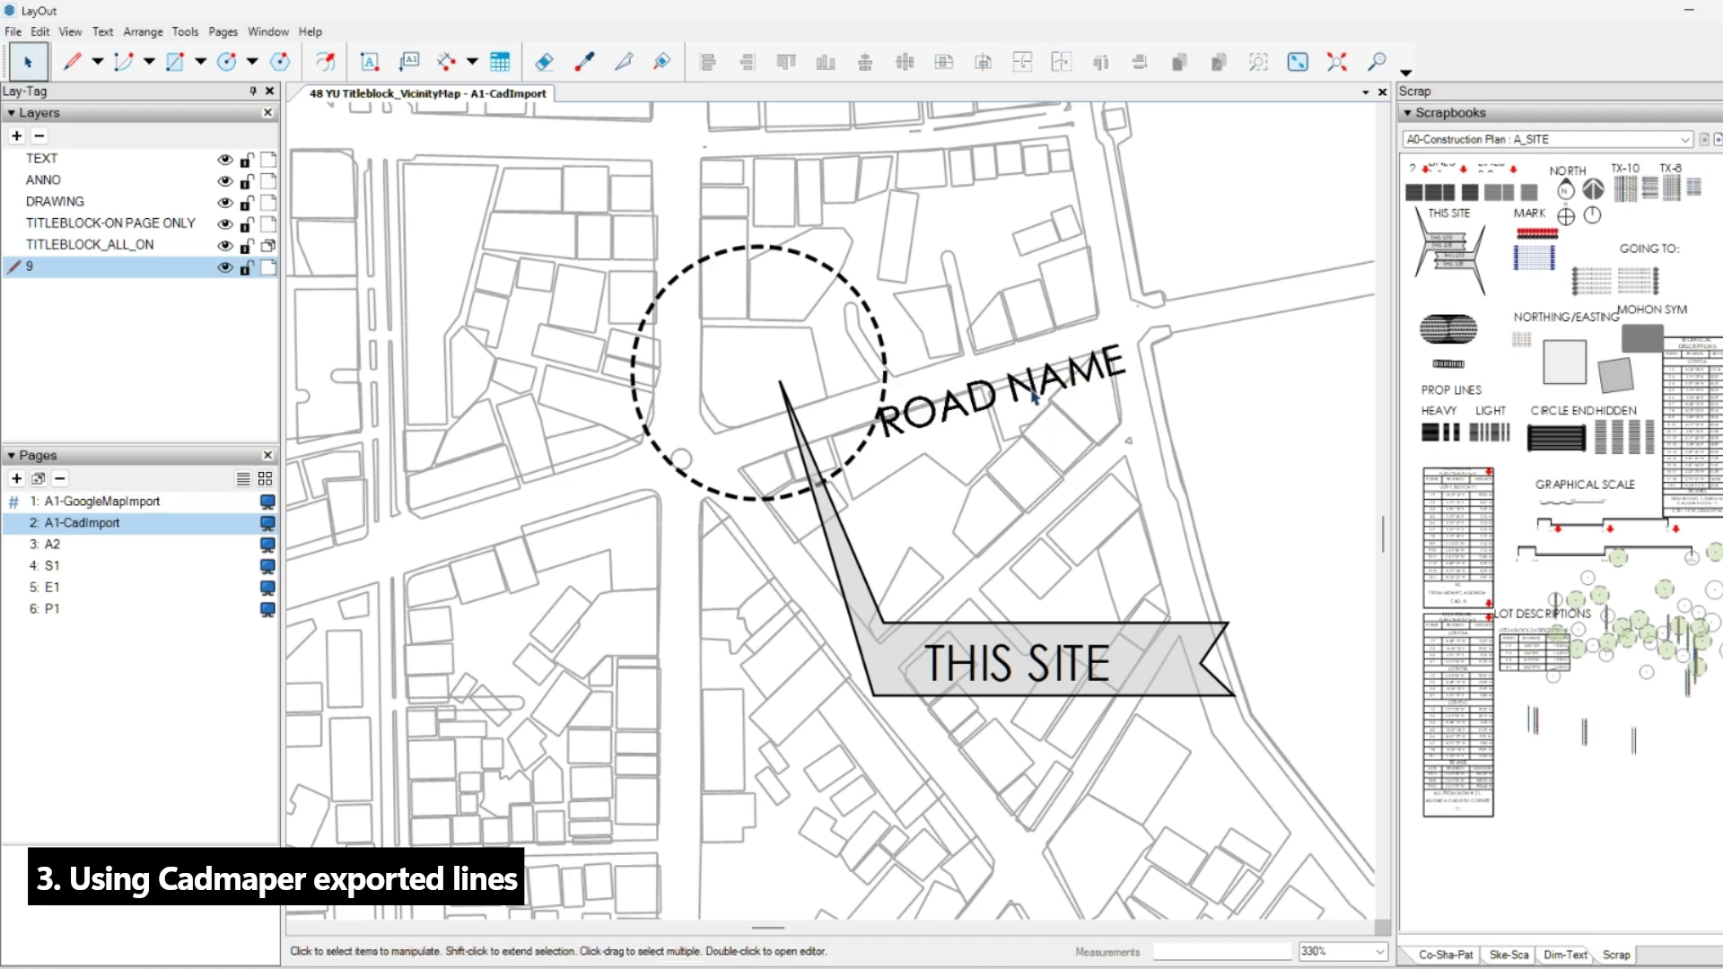
Move the ROAD NAME label onto the road east of the dashed circle and toggle Object Snap.
{"action": "left_click", "coordinate": [1025, 386]}
{"action": "left_click_drag", "start_coordinate": [984, 381], "coordinate": [1019, 350]}
{"action": "scroll", "coordinate": [1147, 377], "scroll_direction": "down", "scroll_amount": 5}
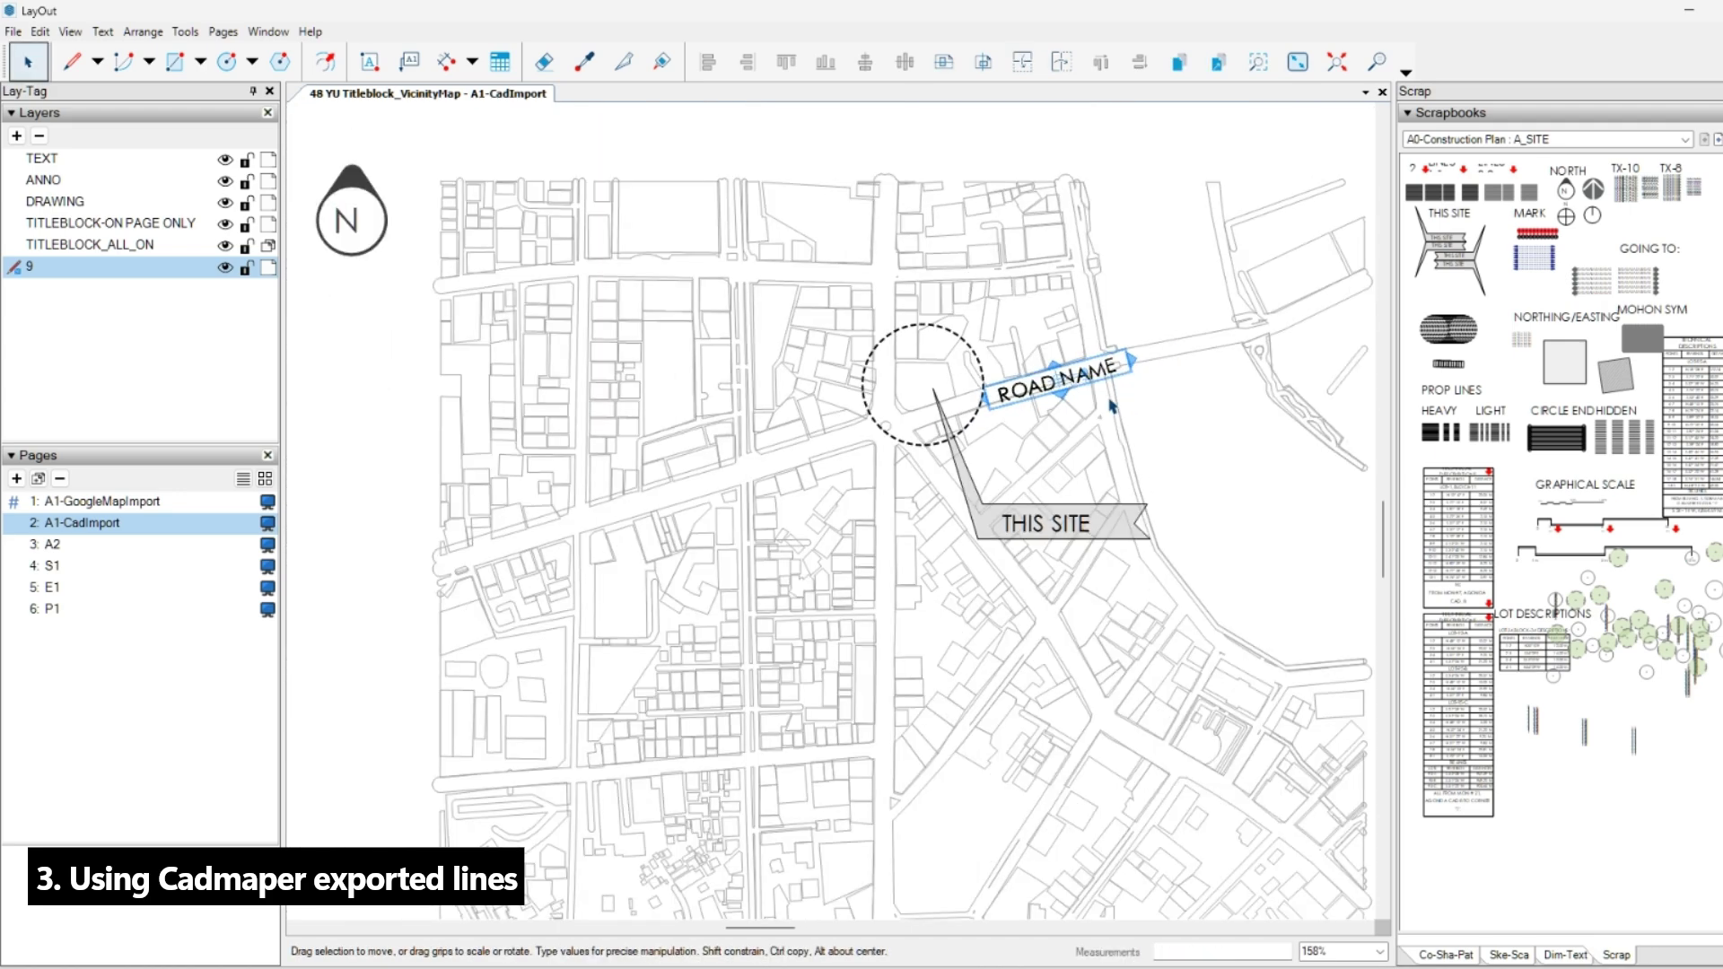
{"action": "right_click", "coordinate": [1212, 396]}
{"action": "left_click", "coordinate": [1239, 449]}
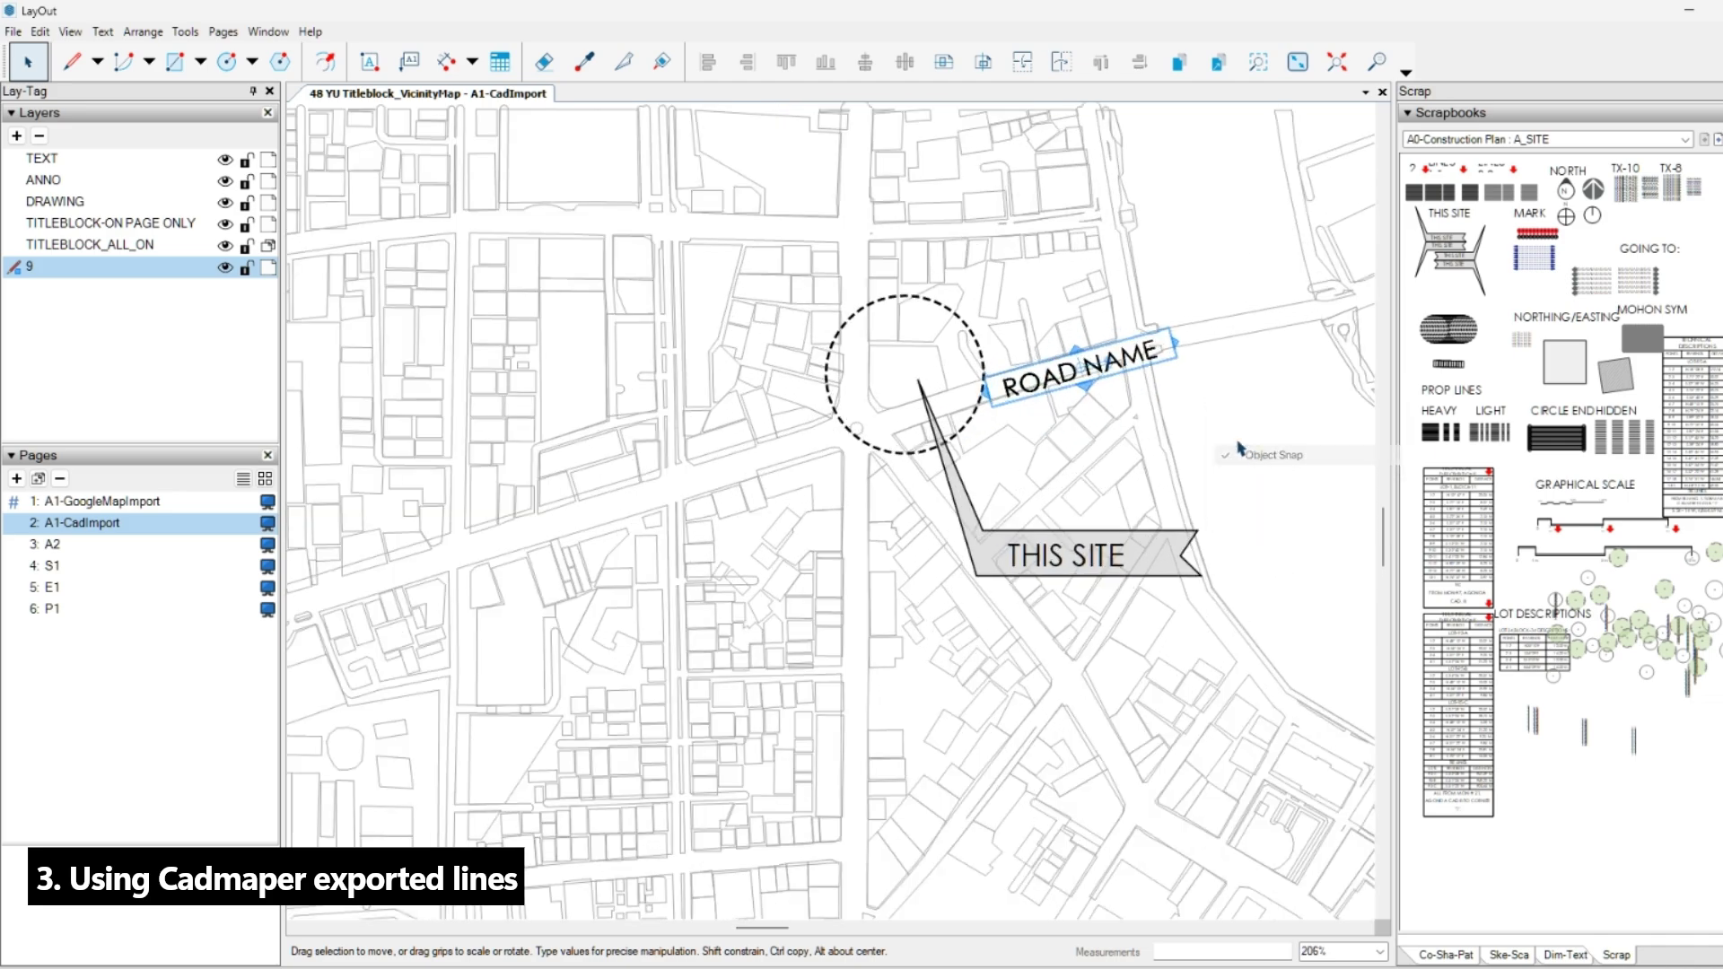
{"action": "middle_click_drag", "start_coordinate": [1046, 393], "coordinate": [957, 412]}
{"action": "scroll", "coordinate": [1113, 399], "scroll_direction": "down", "scroll_amount": 5}
{"action": "left_click", "coordinate": [1126, 418]}
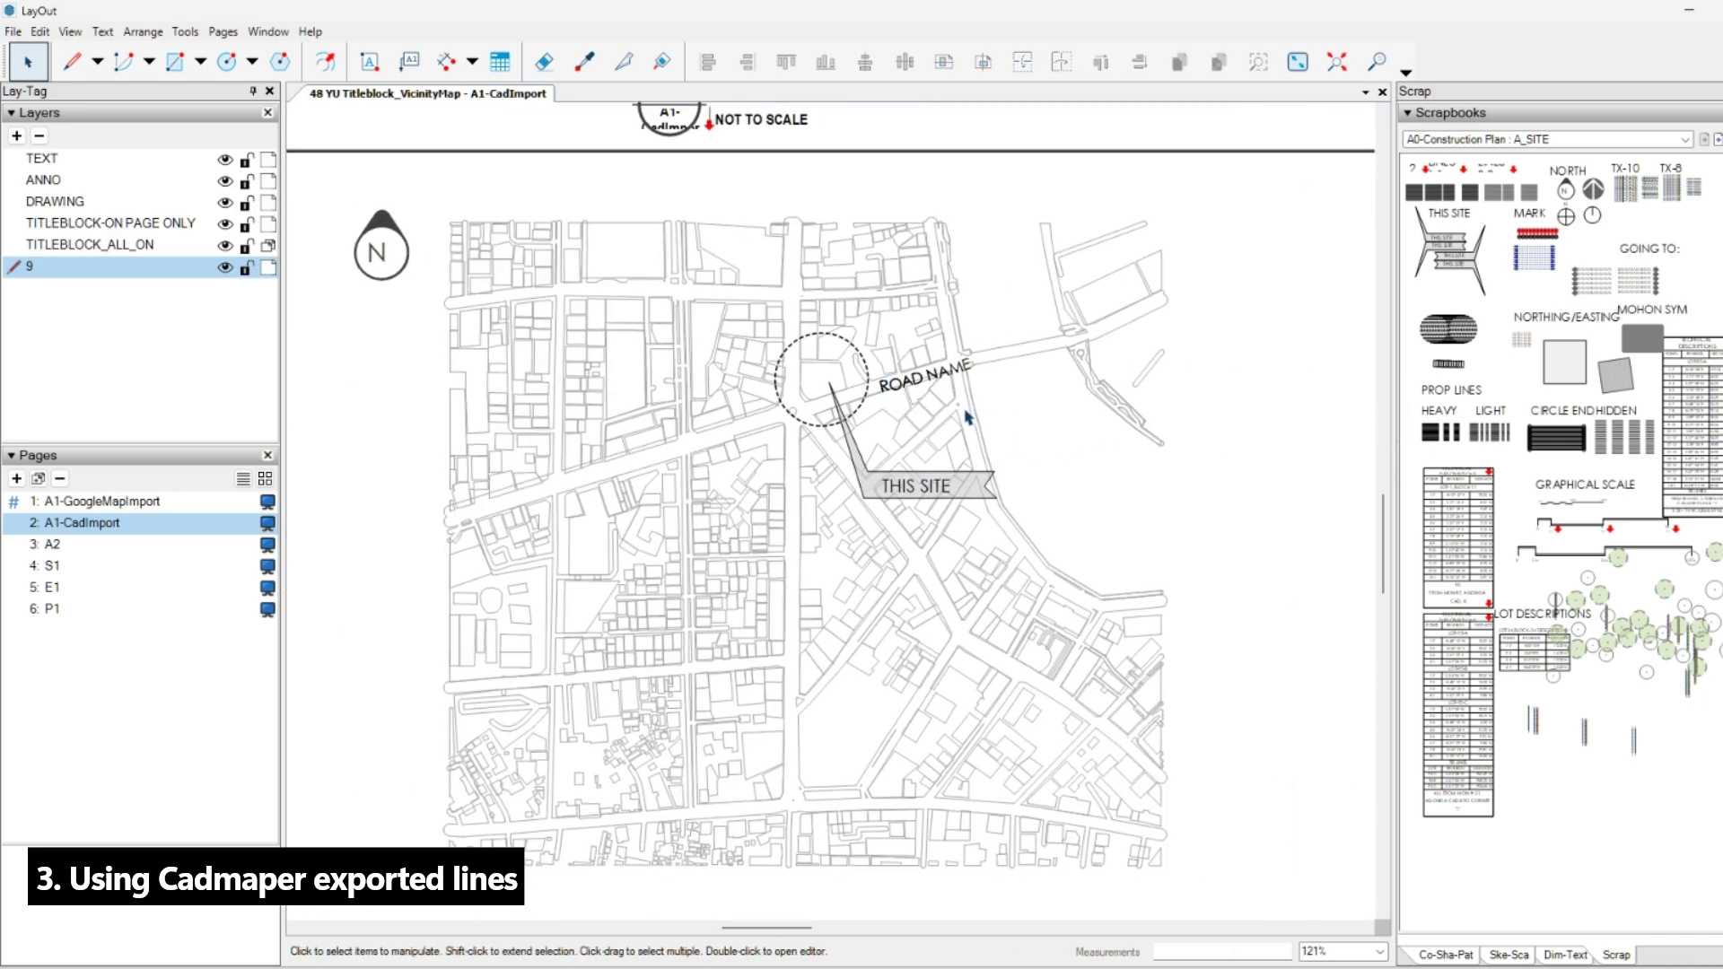
Offset the dashed site circle outward by 4 mm to add a second concentric ring.
{"action": "scroll", "coordinate": [943, 440], "scroll_direction": "up", "scroll_amount": 2}
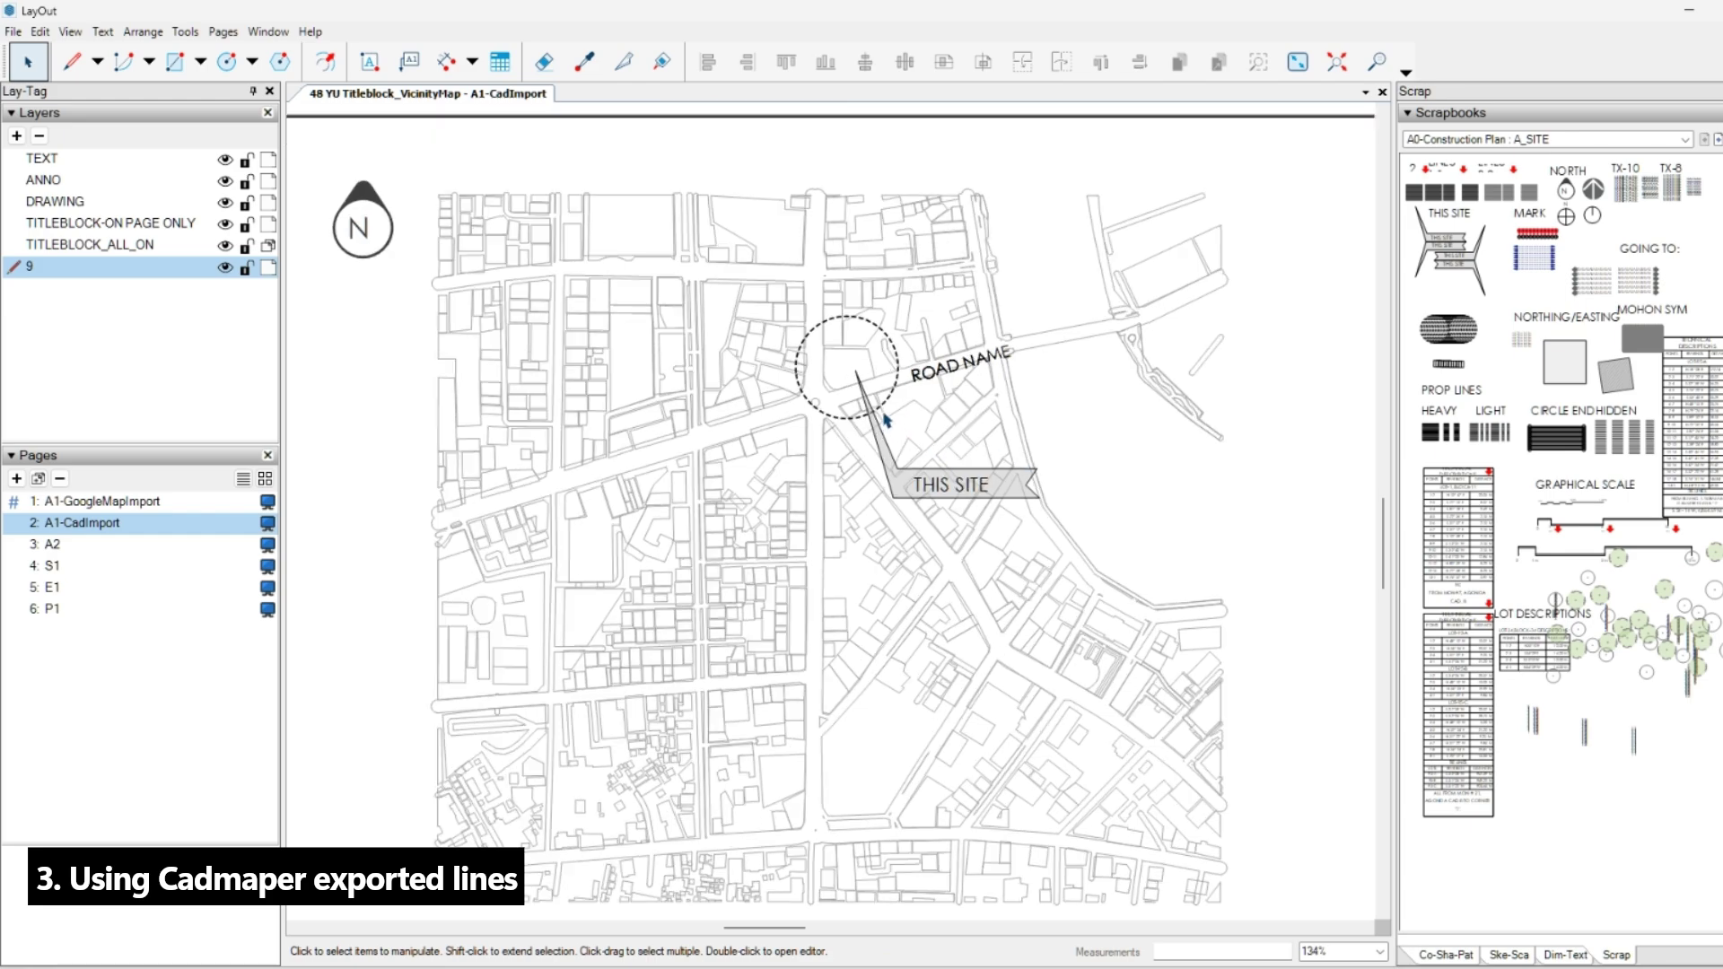
{"action": "middle_click_drag", "start_coordinate": [914, 405], "coordinate": [941, 437]}
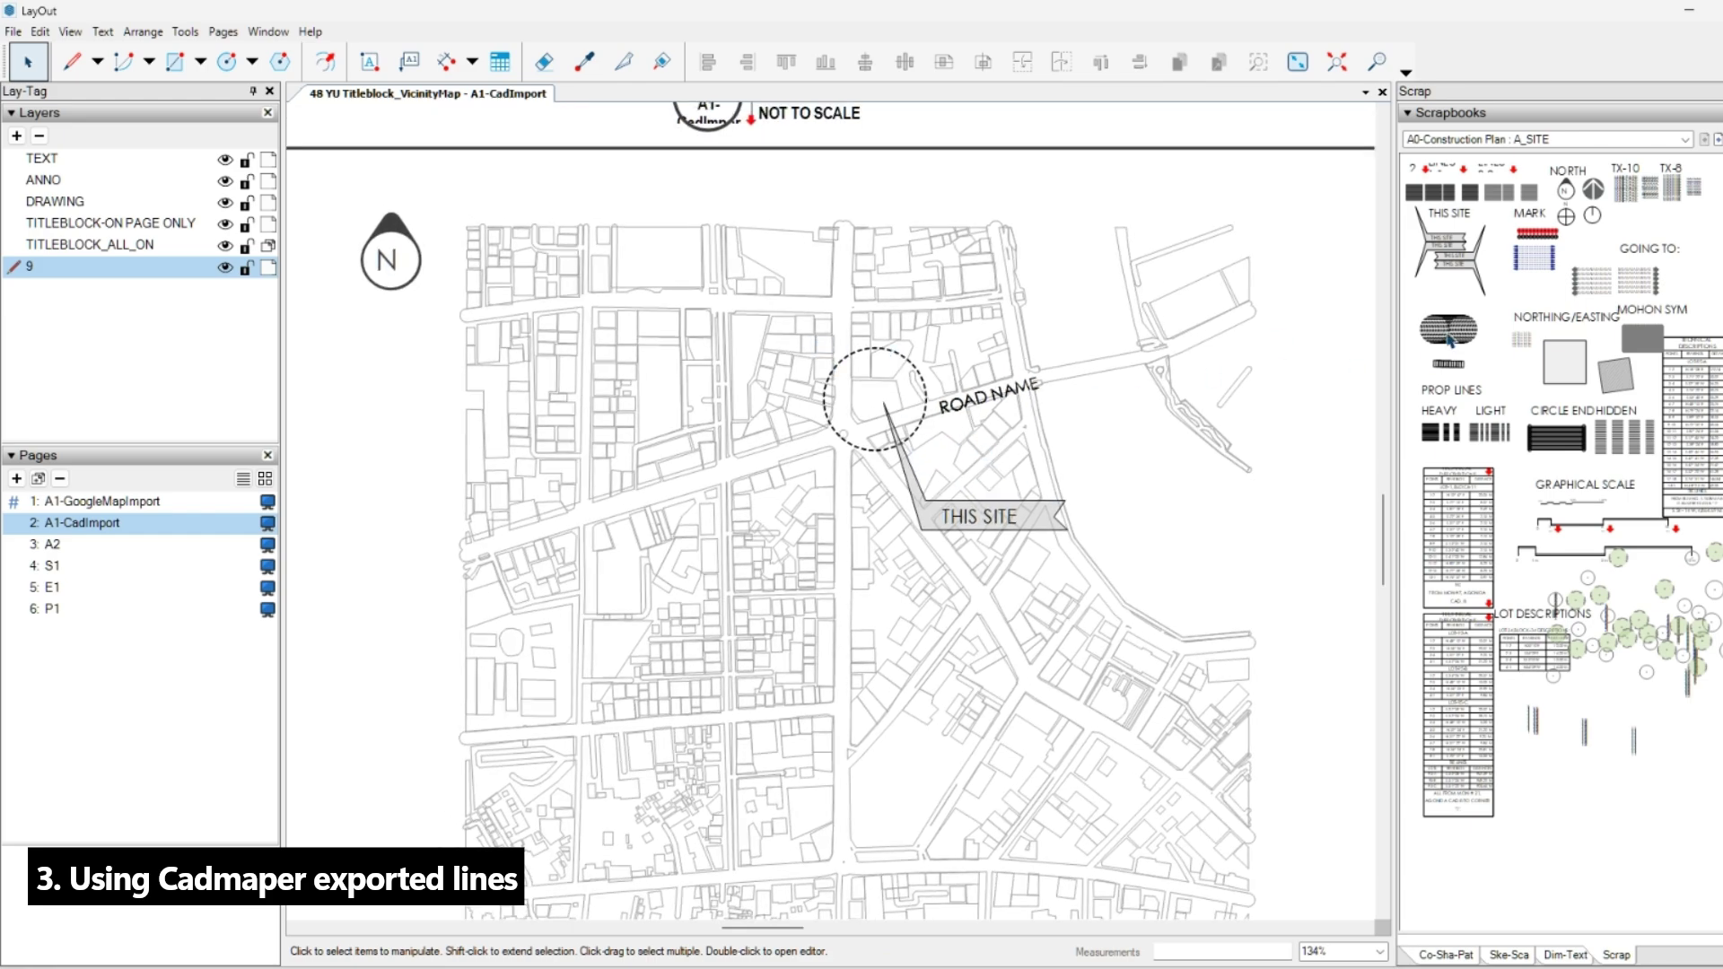
{"action": "scroll", "coordinate": [889, 340], "scroll_direction": "up", "scroll_amount": 4}
{"action": "left_click", "coordinate": [890, 355]}
{"action": "scroll", "coordinate": [891, 355], "scroll_direction": "up", "scroll_amount": 5}
{"action": "key", "text": "f"}
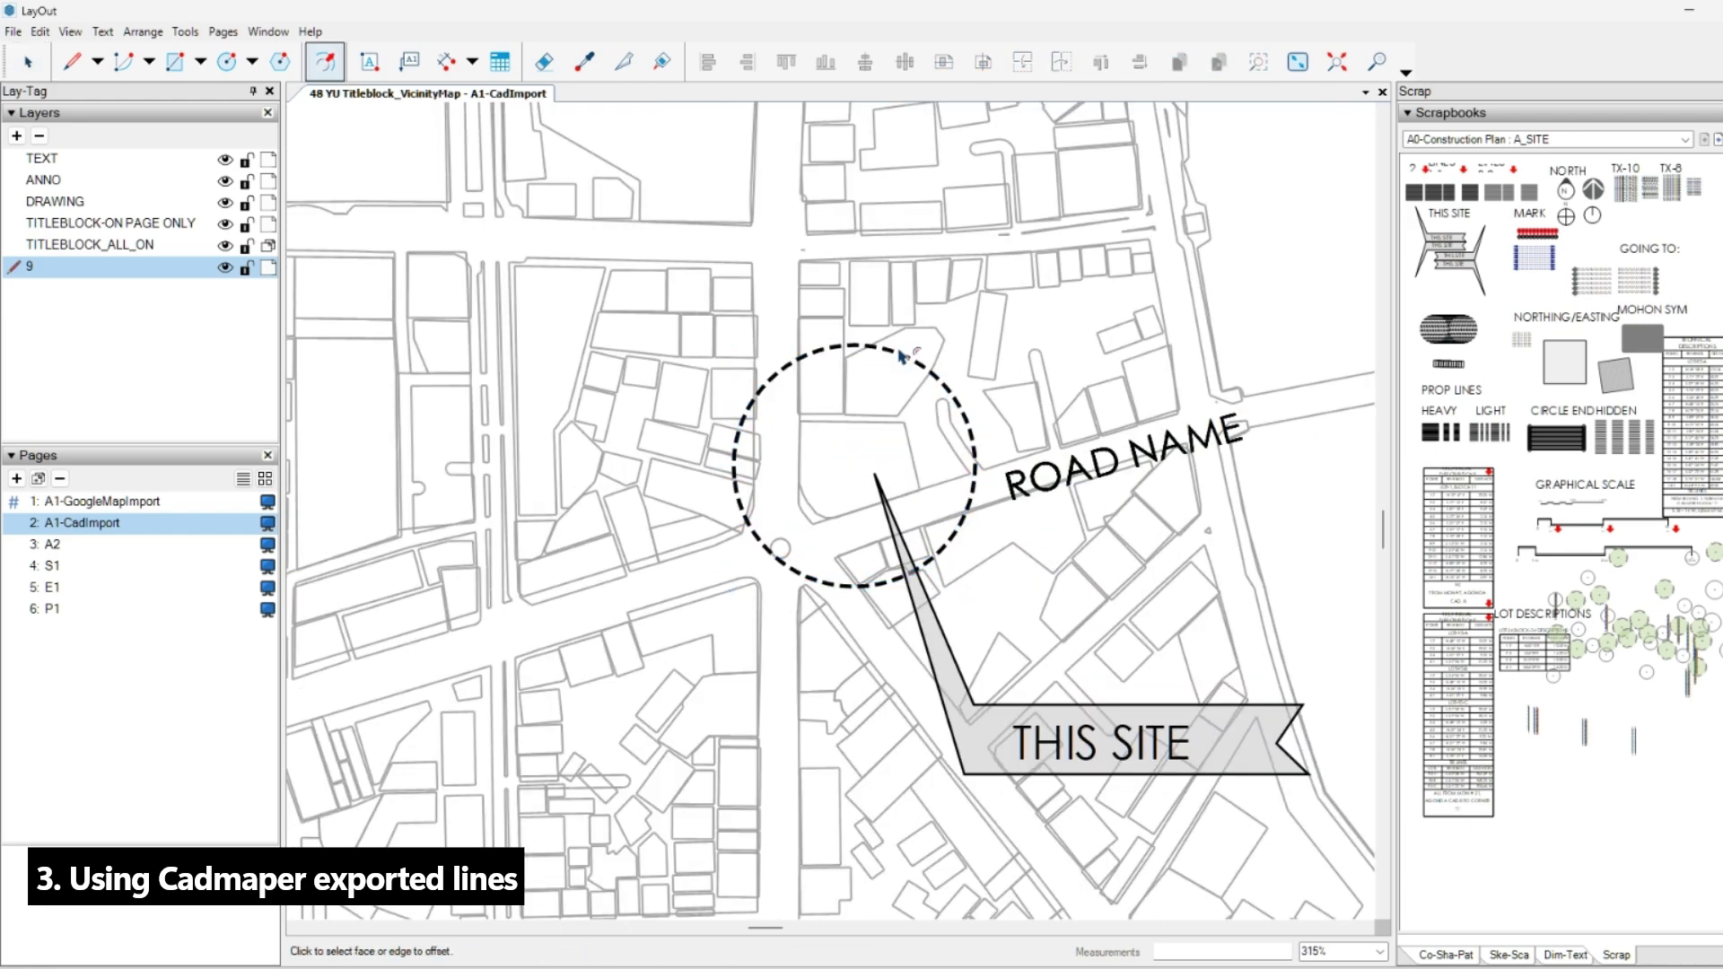
{"action": "left_click_drag", "start_coordinate": [904, 357], "coordinate": [917, 320]}
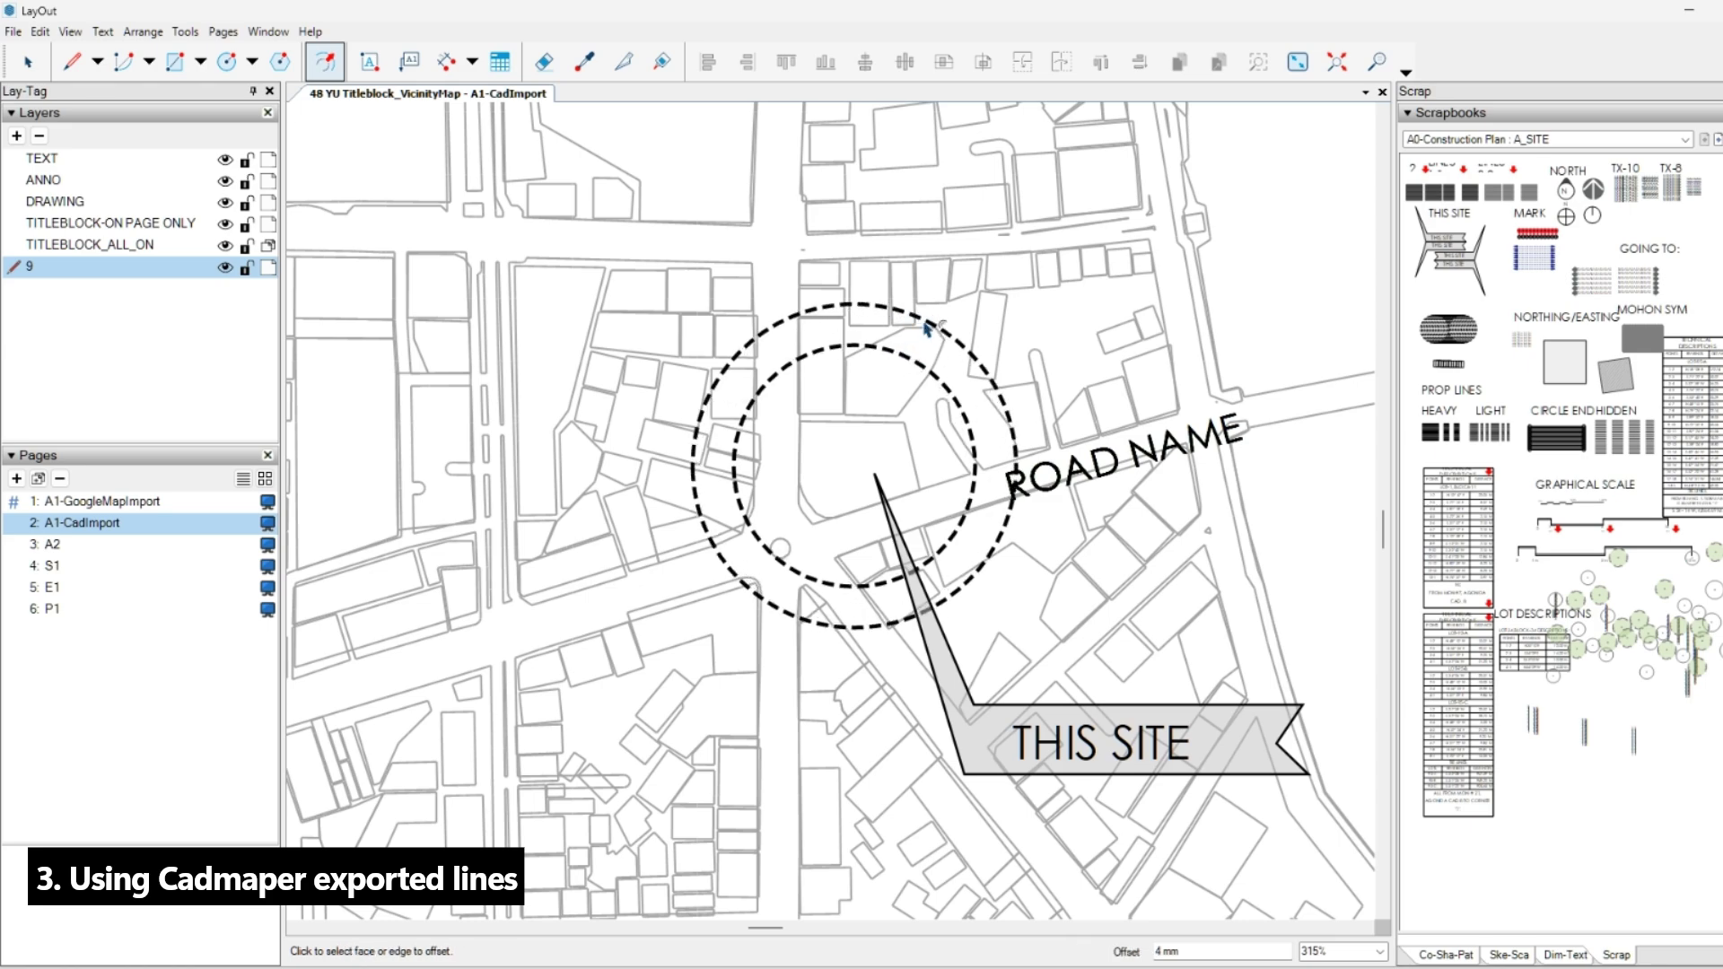
{"action": "middle_click_drag", "start_coordinate": [978, 363], "coordinate": [988, 391]}
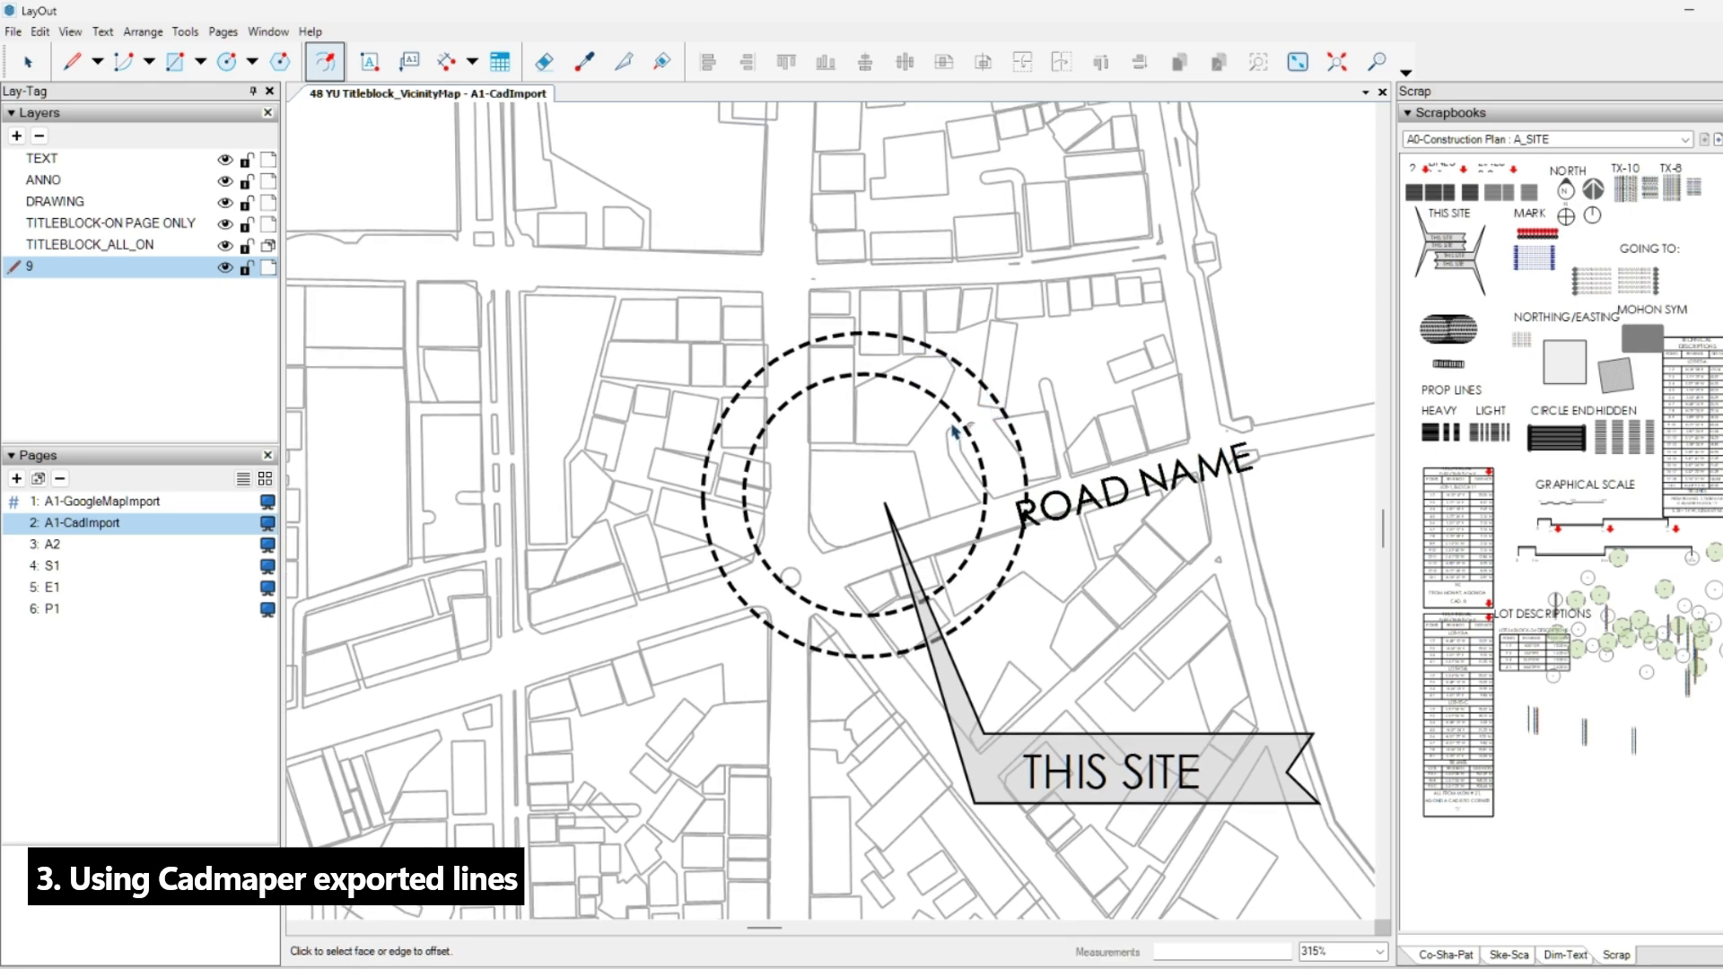
Offset the original dashed circle outward again, beyond the second ring, to add a third concentric ring.
{"action": "key", "text": "space"}
{"action": "scroll", "coordinate": [956, 431], "scroll_direction": "down", "scroll_amount": 5}
{"action": "scroll", "coordinate": [934, 376], "scroll_direction": "up", "scroll_amount": 5}
{"action": "left_click", "coordinate": [929, 369]}
{"action": "scroll", "coordinate": [929, 368], "scroll_direction": "up", "scroll_amount": 1}
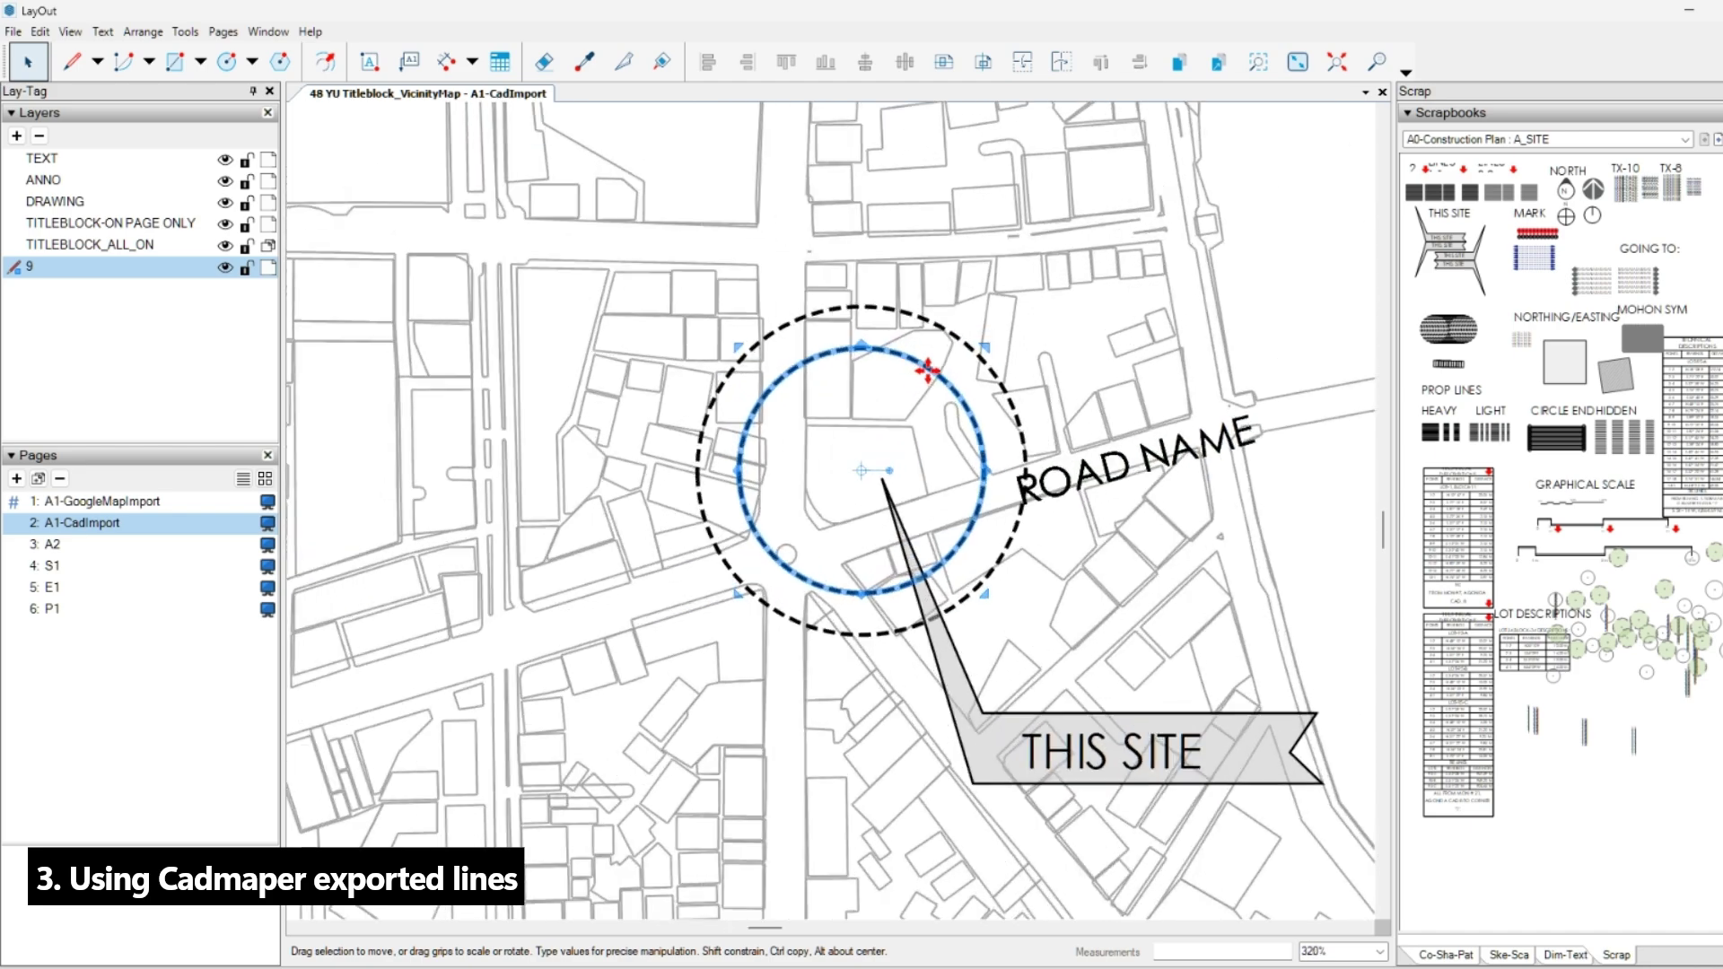
{"action": "scroll", "coordinate": [934, 375], "scroll_direction": "up", "scroll_amount": 1}
{"action": "key", "text": "o"}
{"action": "left_click_drag", "start_coordinate": [887, 371], "coordinate": [929, 238]}
{"action": "scroll", "coordinate": [1021, 339], "scroll_direction": "down", "scroll_amount": 5}
{"action": "key", "text": "space"}
{"action": "scroll", "coordinate": [1103, 473], "scroll_direction": "down", "scroll_amount": 2}
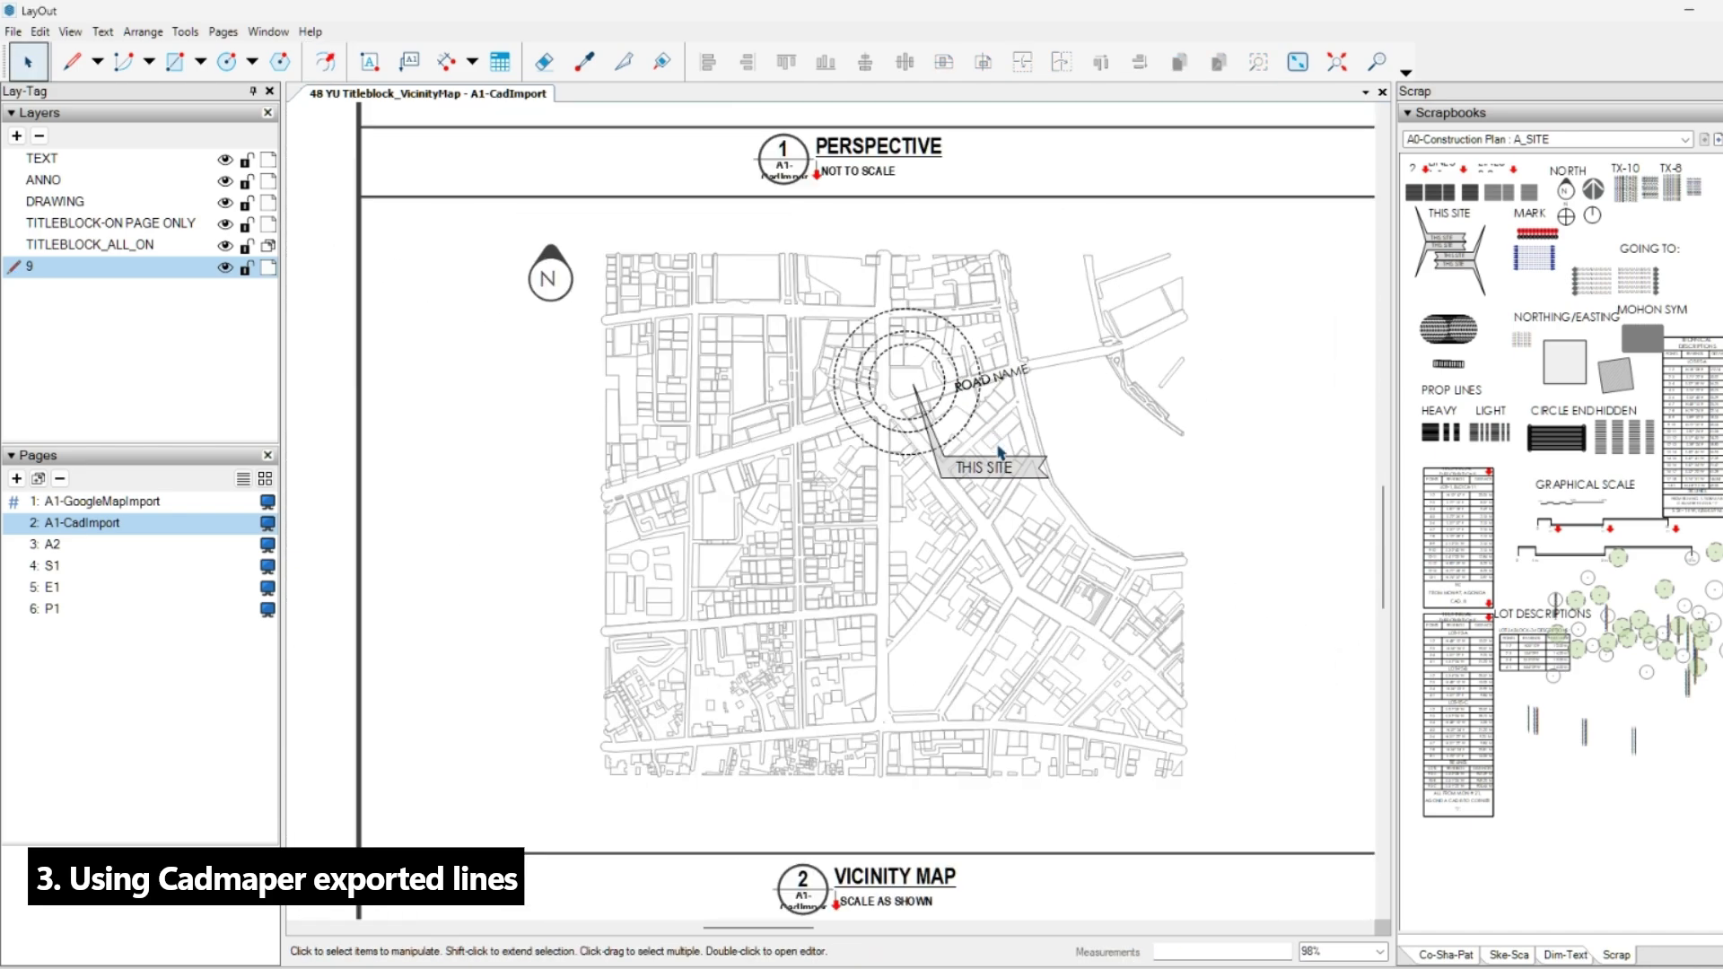